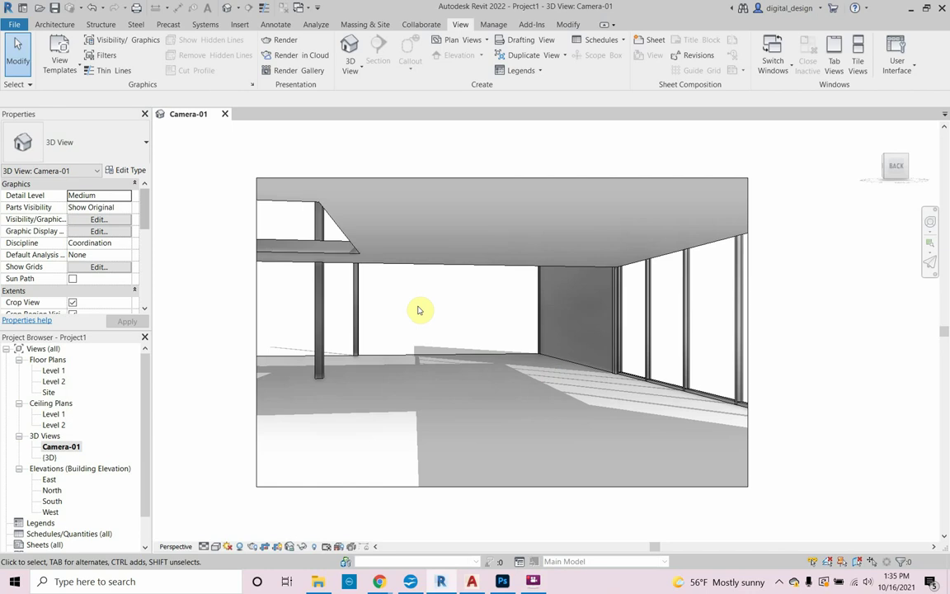
Switch from Revit to the Chrome window showing the YouTube channel's Videos page
key(alt+Tab)
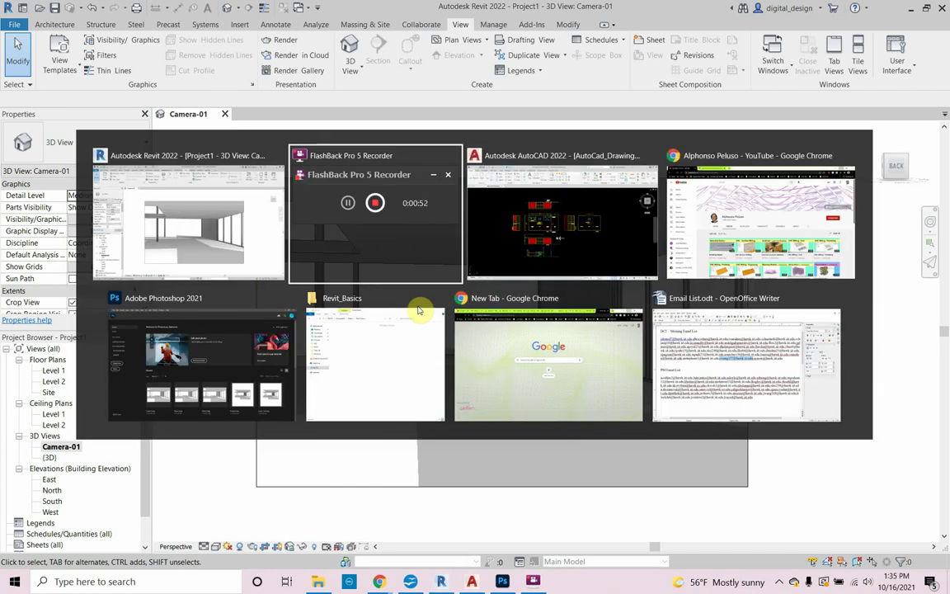
key(alt+Tab)
key(alt+Tab)
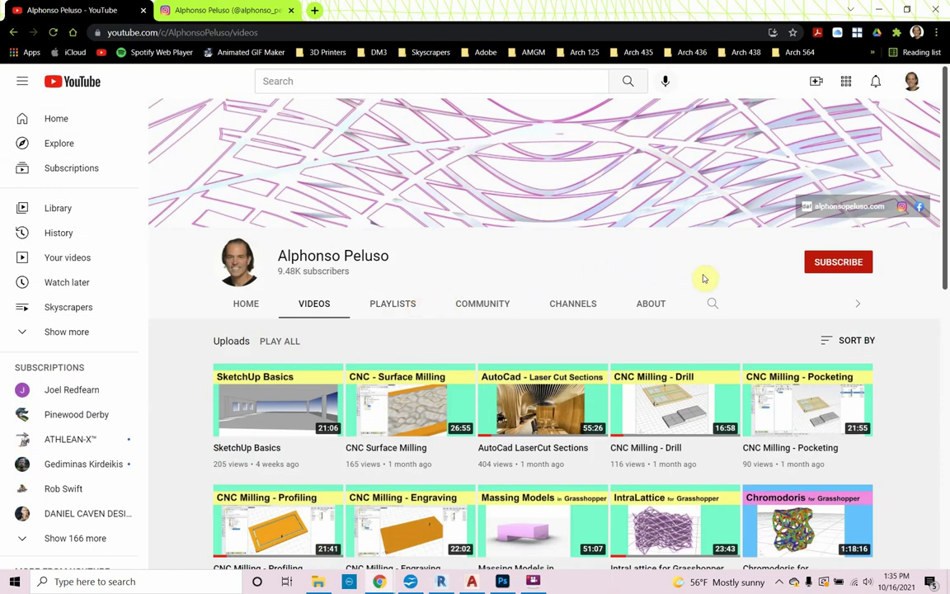
Subscribe to the architecture channel and set its notification bell to All
click(836, 268)
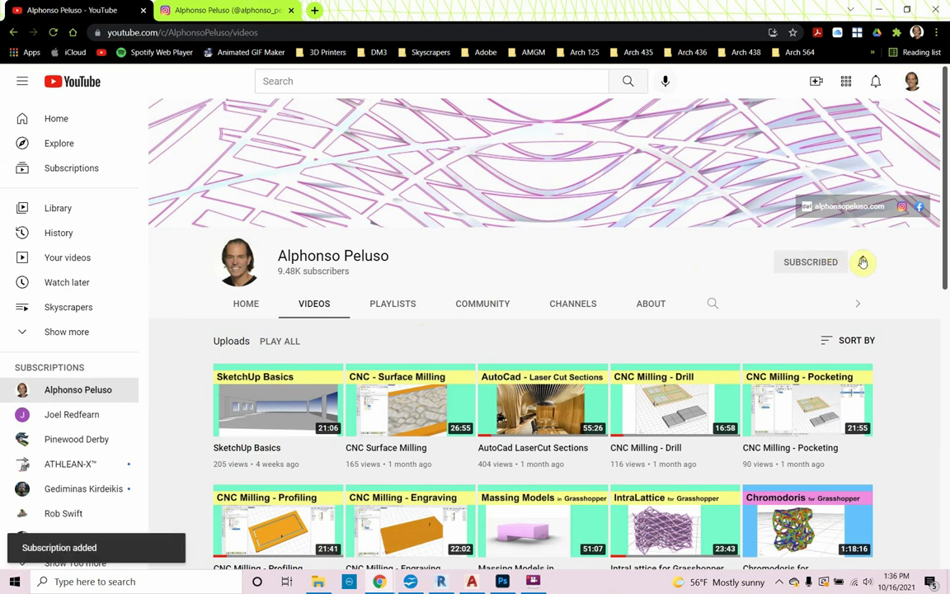
click(862, 262)
click(842, 286)
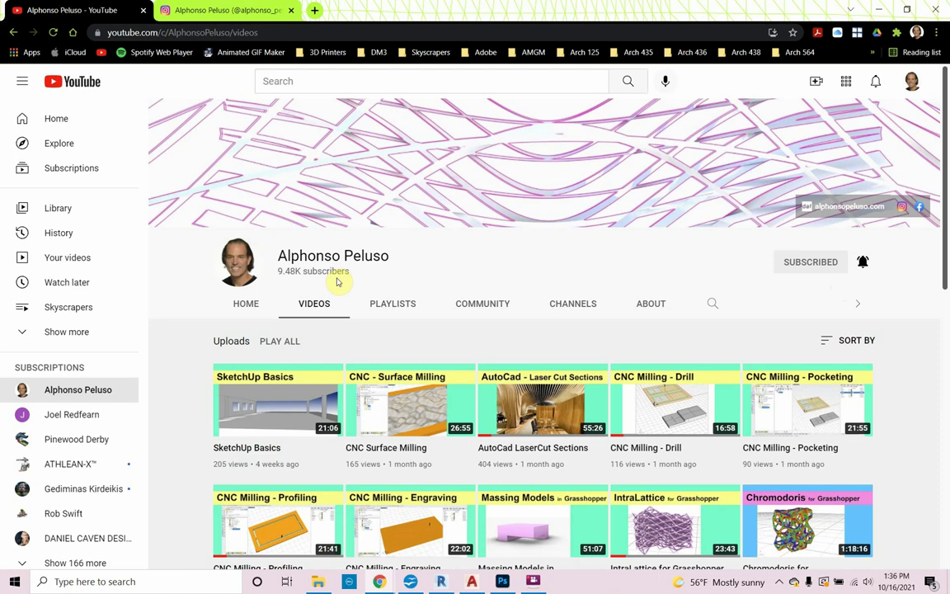
click(212, 14)
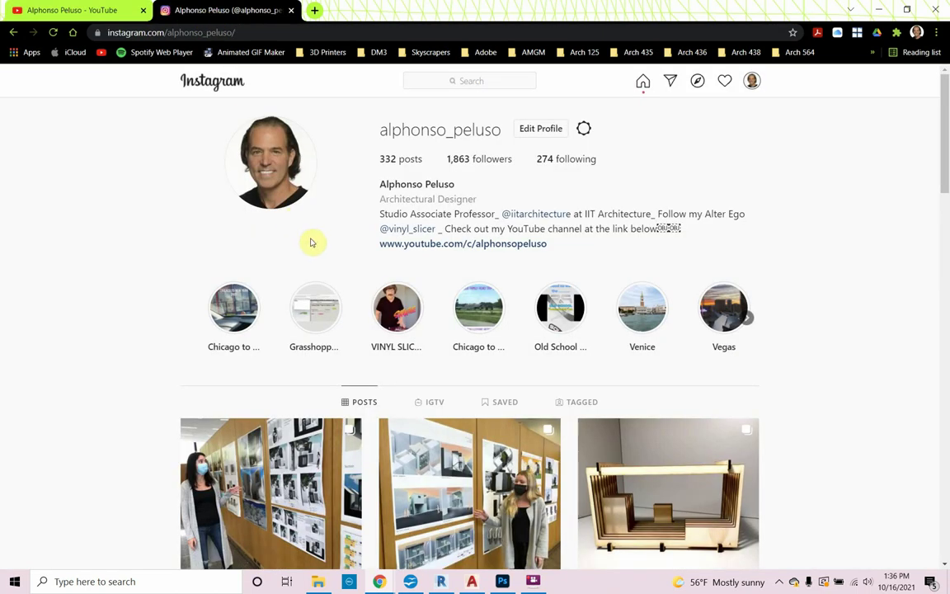
scroll(293, 257, down, 3)
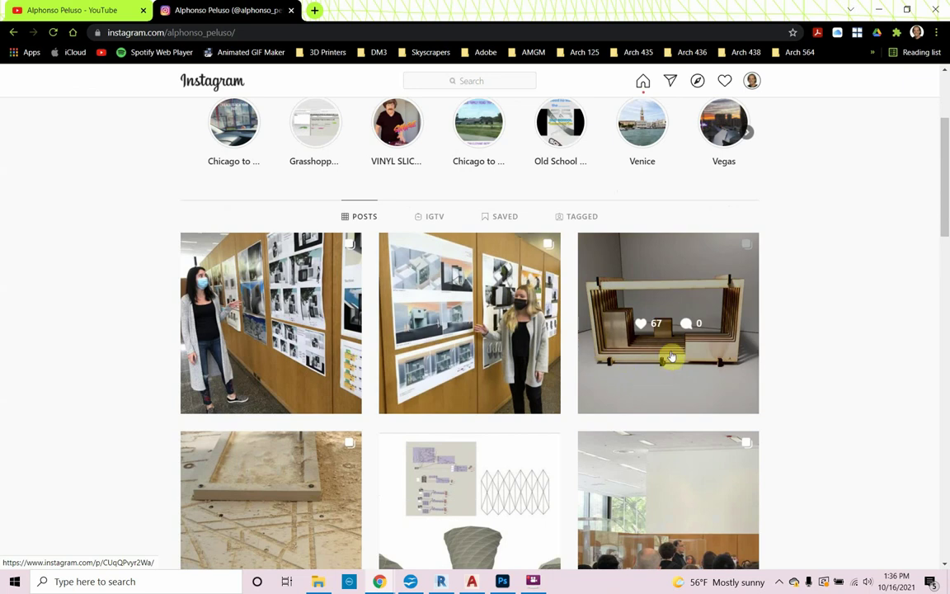
scroll(622, 356, up, 3)
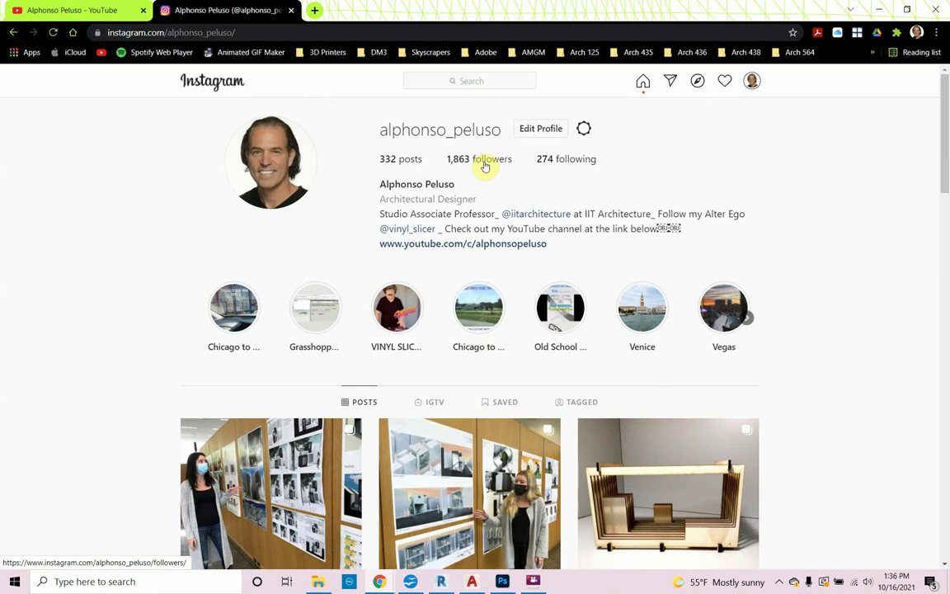
click(129, 17)
Switch to AutoCAD_Drawing.dwg and zoom in on the column-corner reference note, then back out
key(alt+Tab)
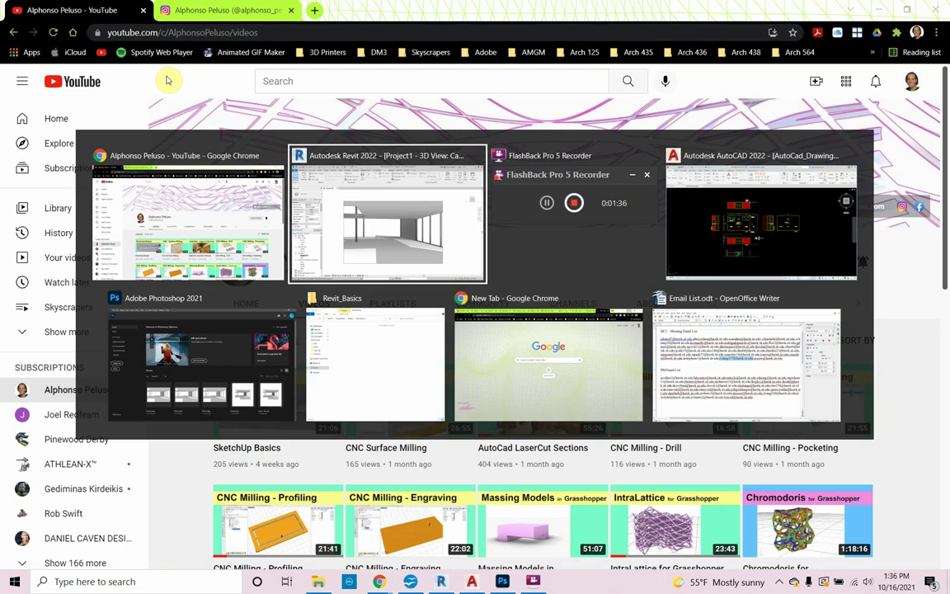
key(Tab)
key(Tab)
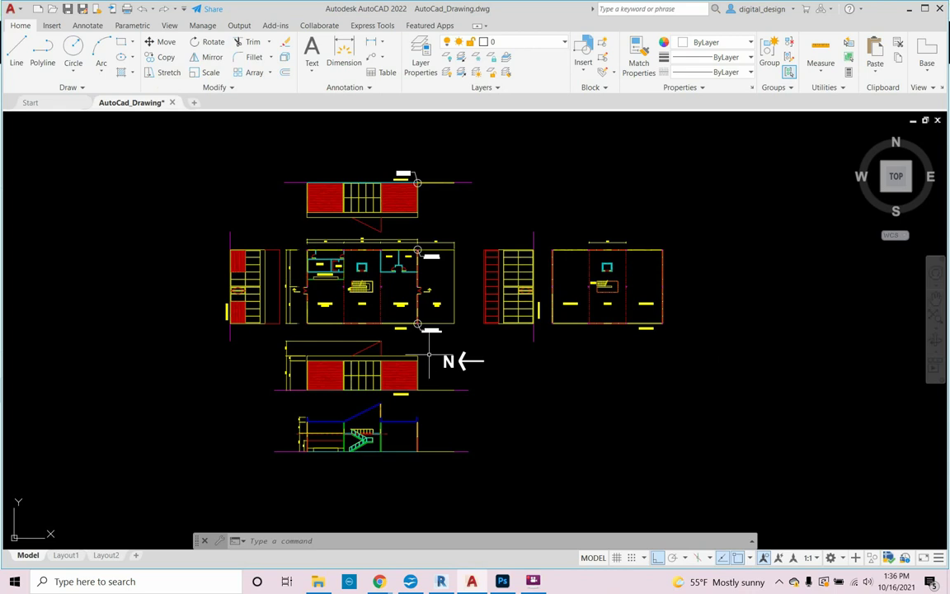
middle_drag(462, 393, 521, 380)
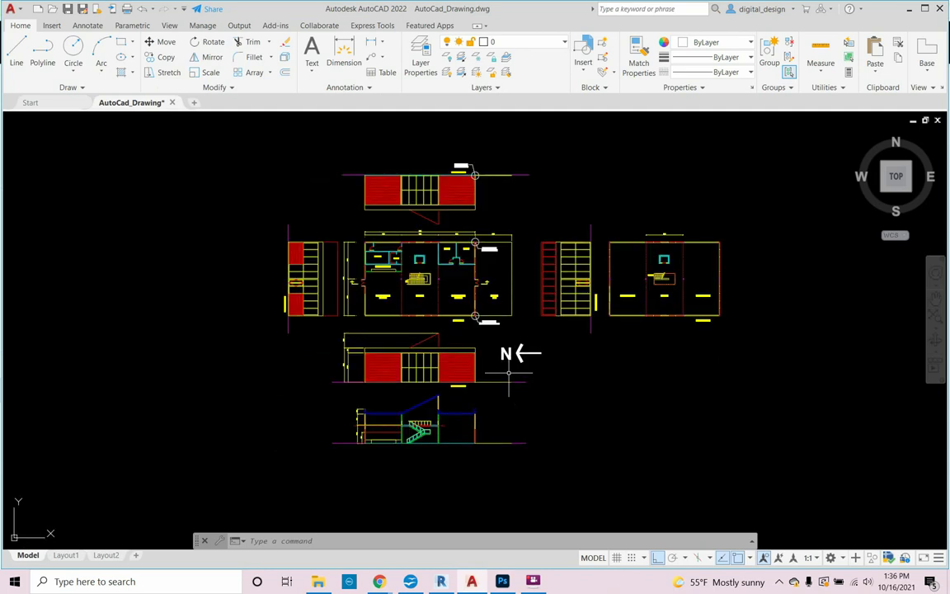
scroll(508, 372, up, 2)
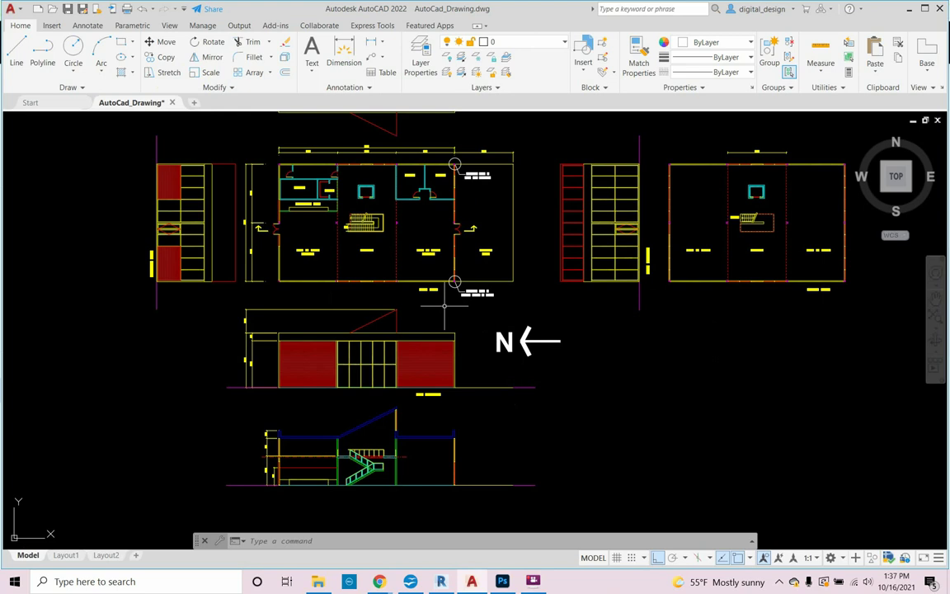
scroll(442, 305, up, 6)
scroll(444, 305, up, 2)
middle_drag(445, 303, 437, 423)
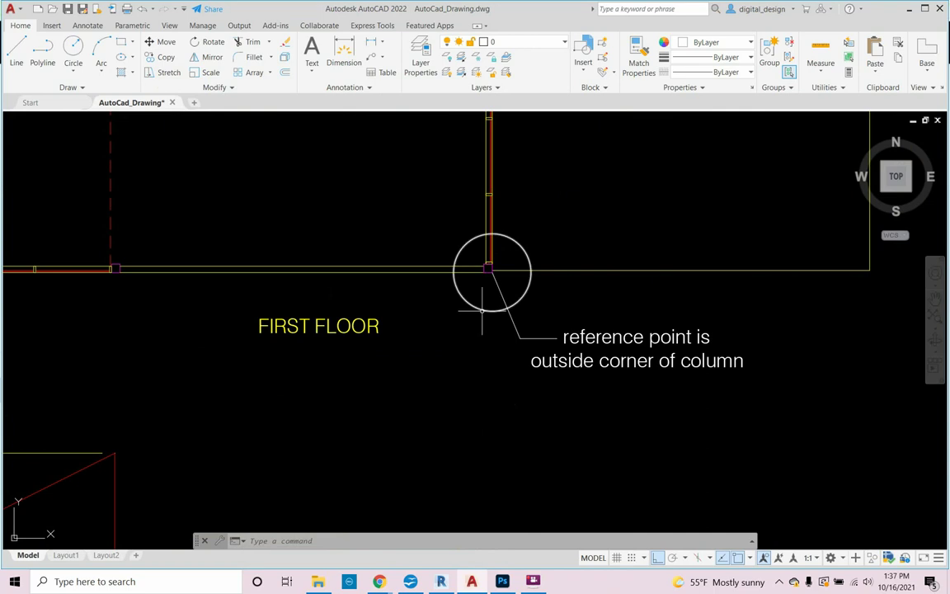
scroll(478, 311, down, 6)
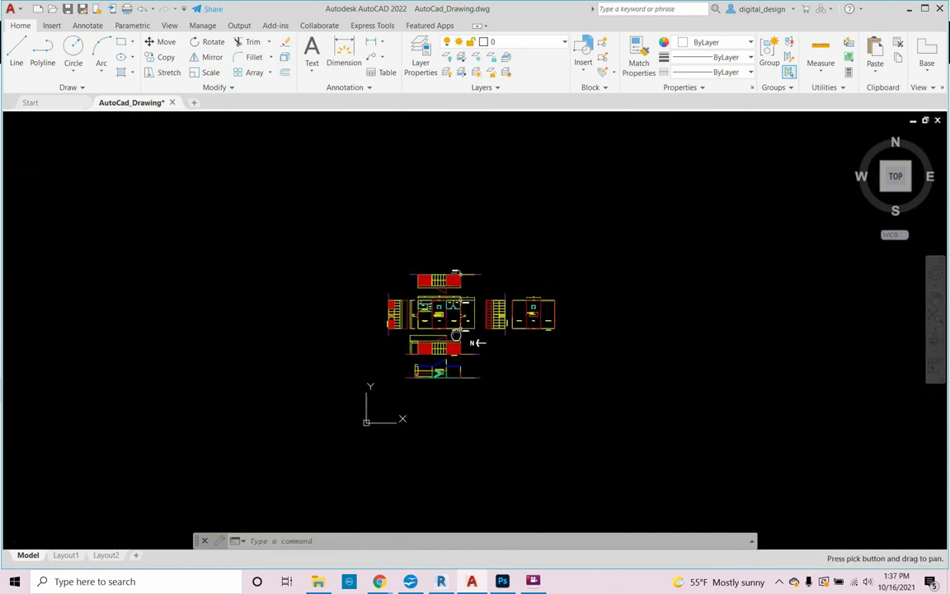
scroll(458, 330, up, 2)
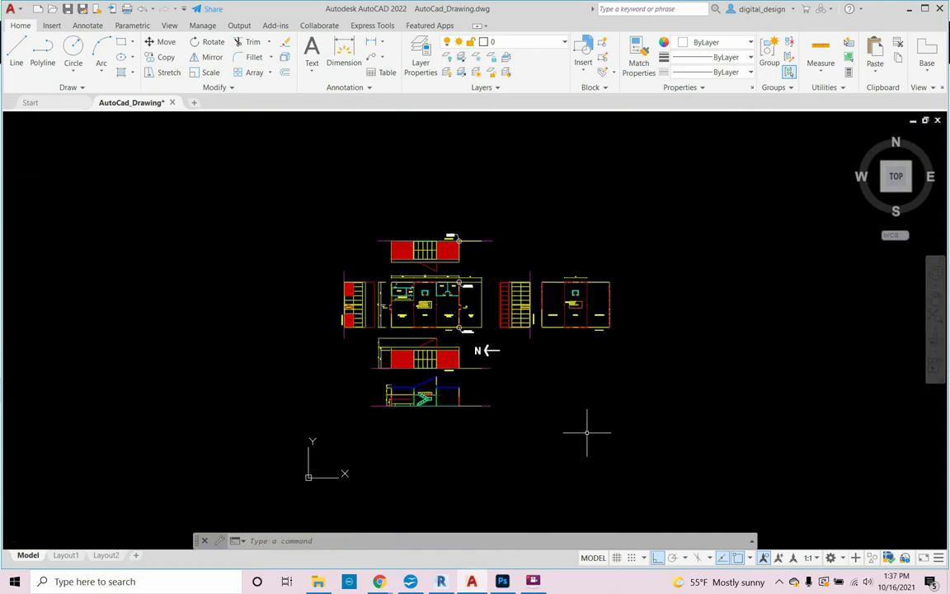
Window-select all 1082 objects and ROTATE them 90° clockwise so the north arrow points up
click(655, 425)
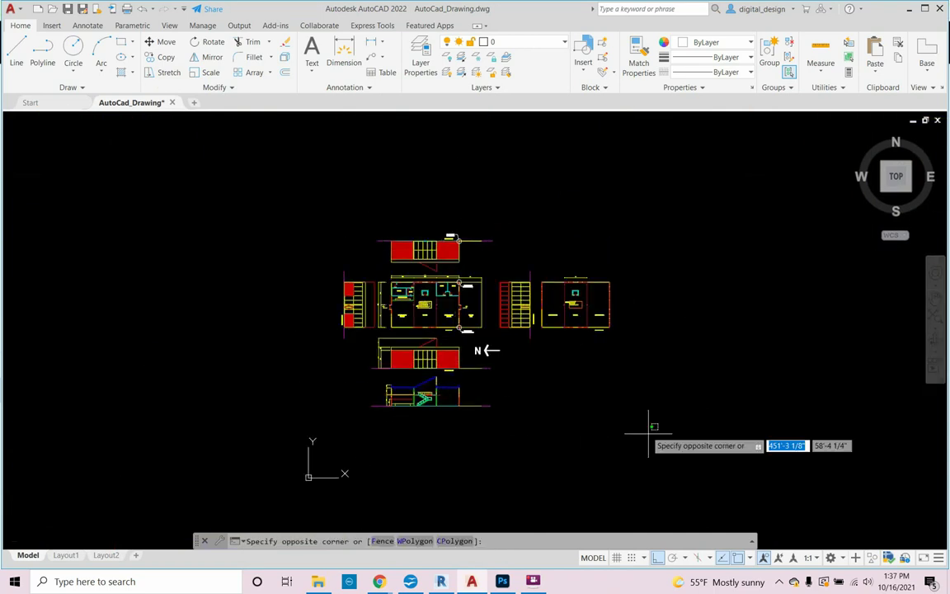
click(279, 198)
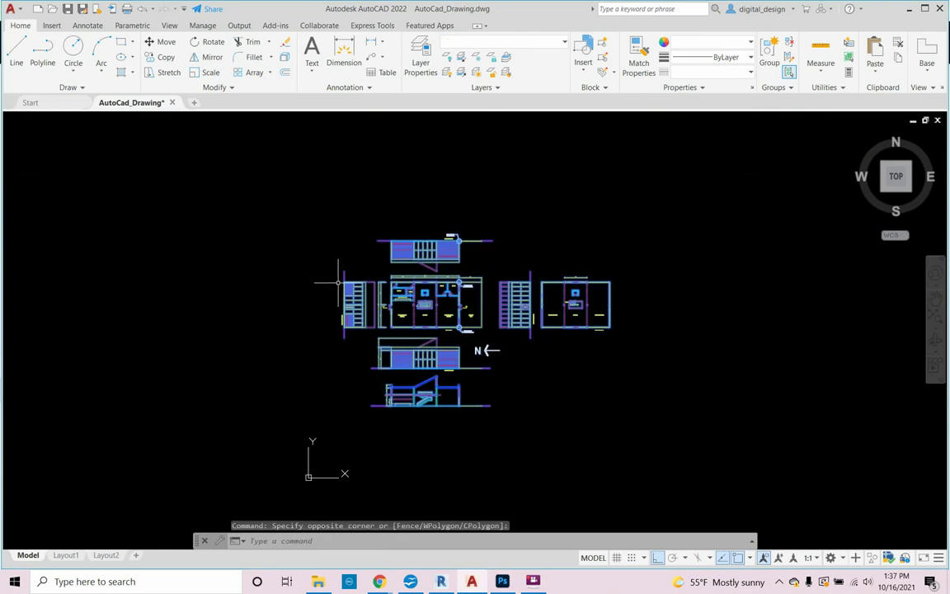
text(rotate)
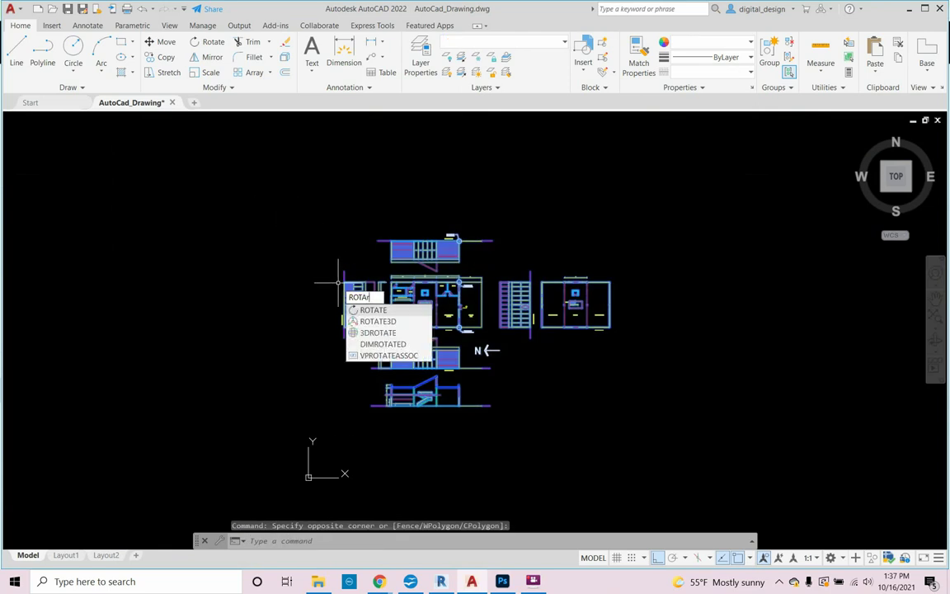
key(Return)
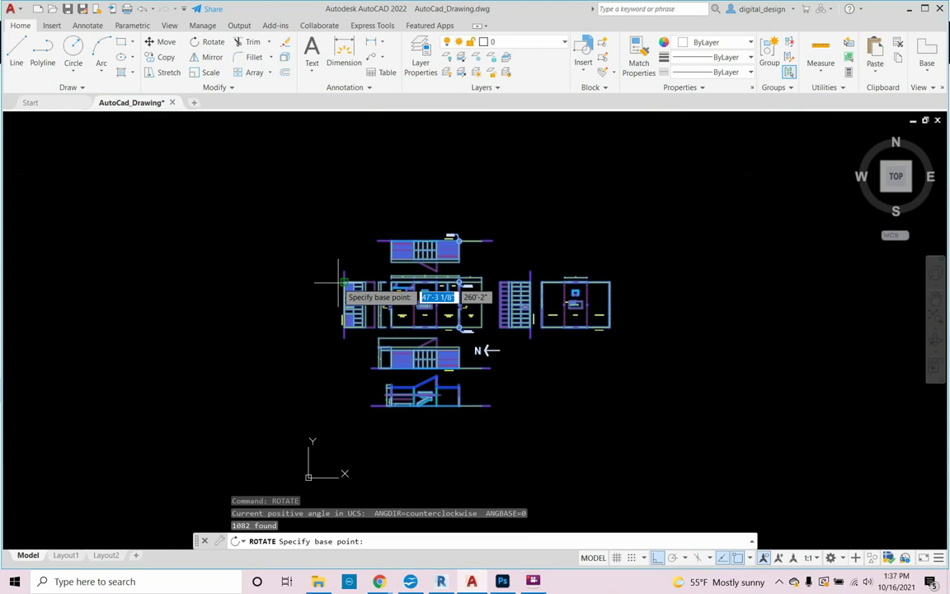
click(554, 380)
click(543, 404)
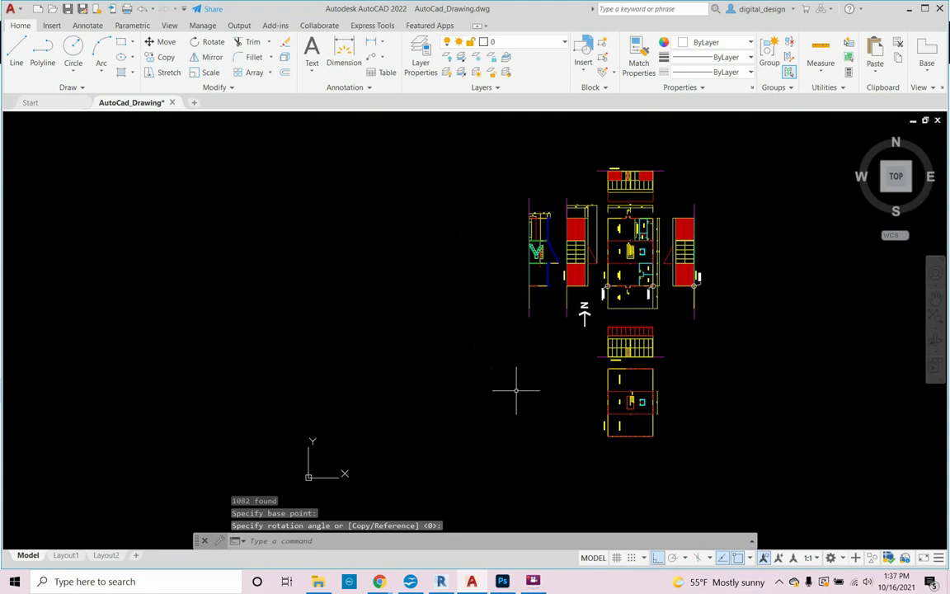
middle_drag(532, 376, 472, 372)
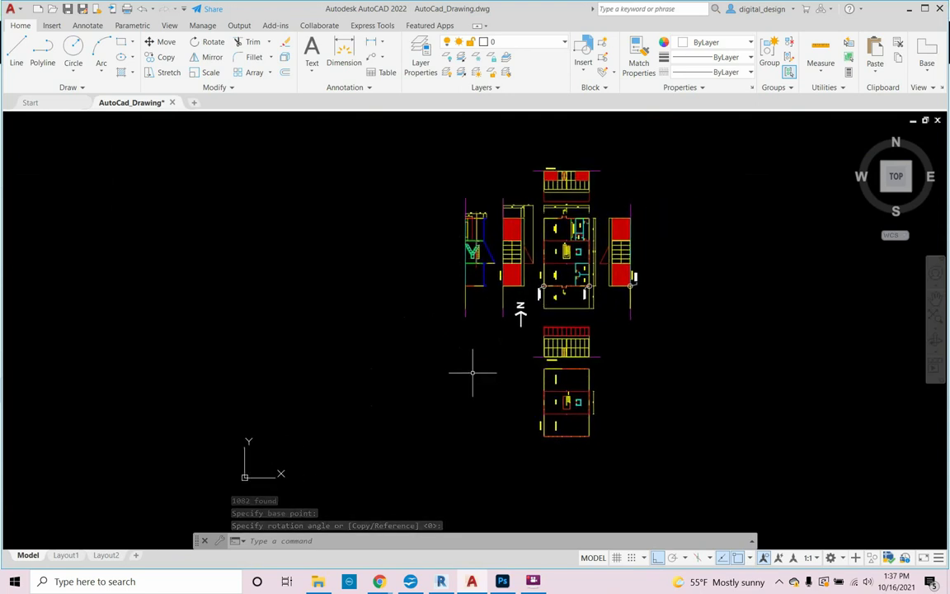
scroll(542, 296, up, 2)
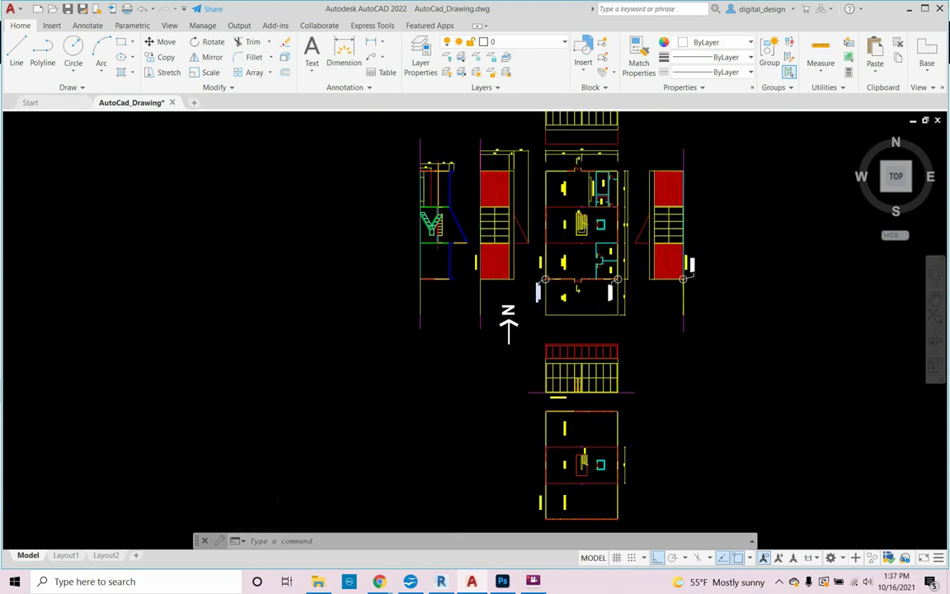
scroll(543, 294, up, 12)
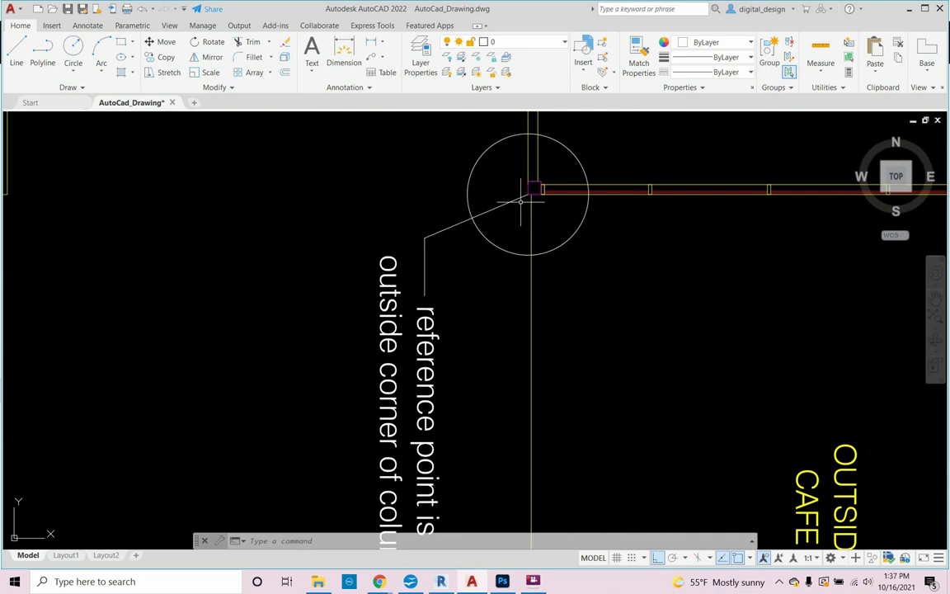
scroll(520, 200, down, 15)
middle_drag(512, 214, 485, 311)
Window-select all the rotated drawing objects and zoom toward the column corner
click(539, 375)
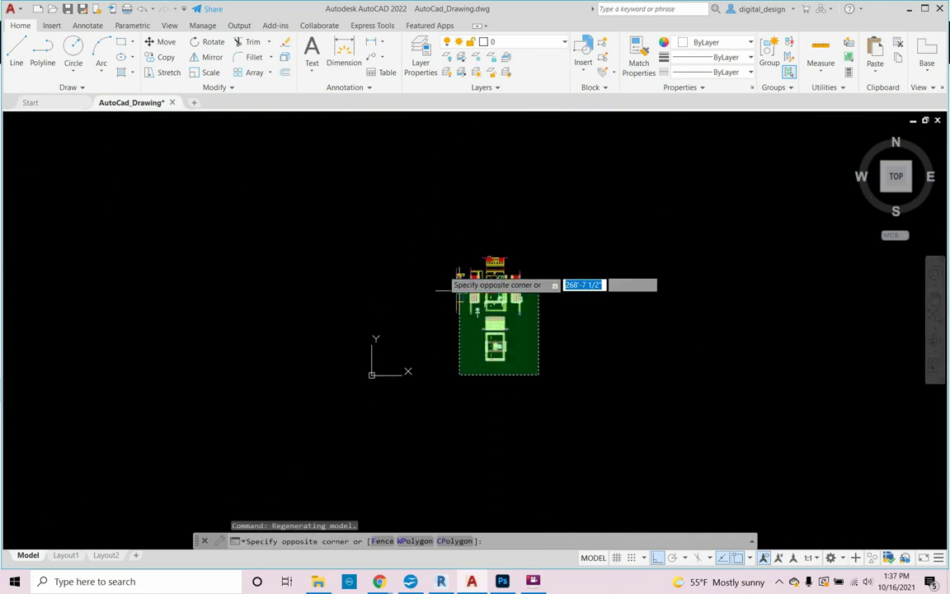
click(431, 235)
scroll(483, 310, up, 5)
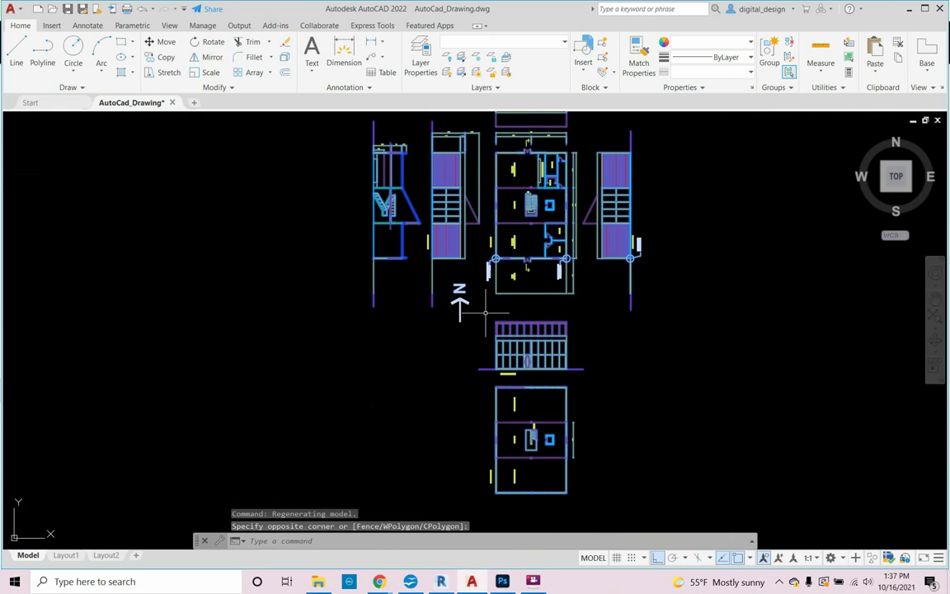
scroll(485, 311, up, 10)
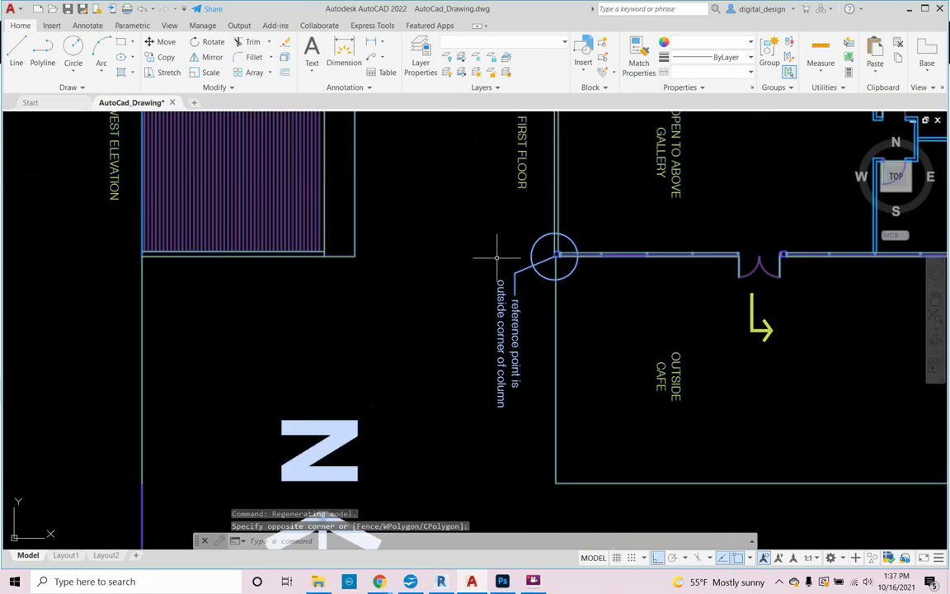
scroll(504, 258, up, 2)
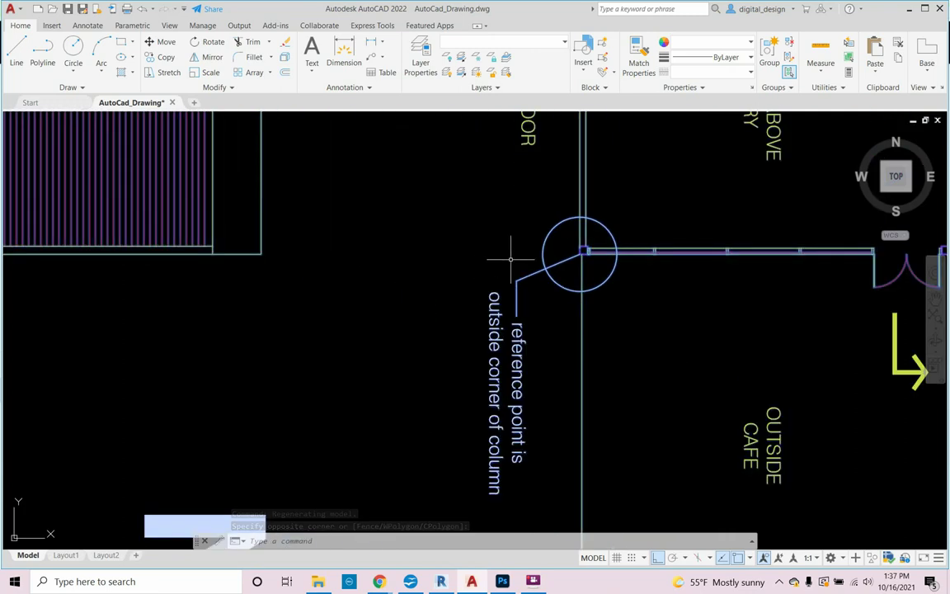
MOVE the selection from the column's outside corner to 0,0,0 and zoom to verify
text(MOv)
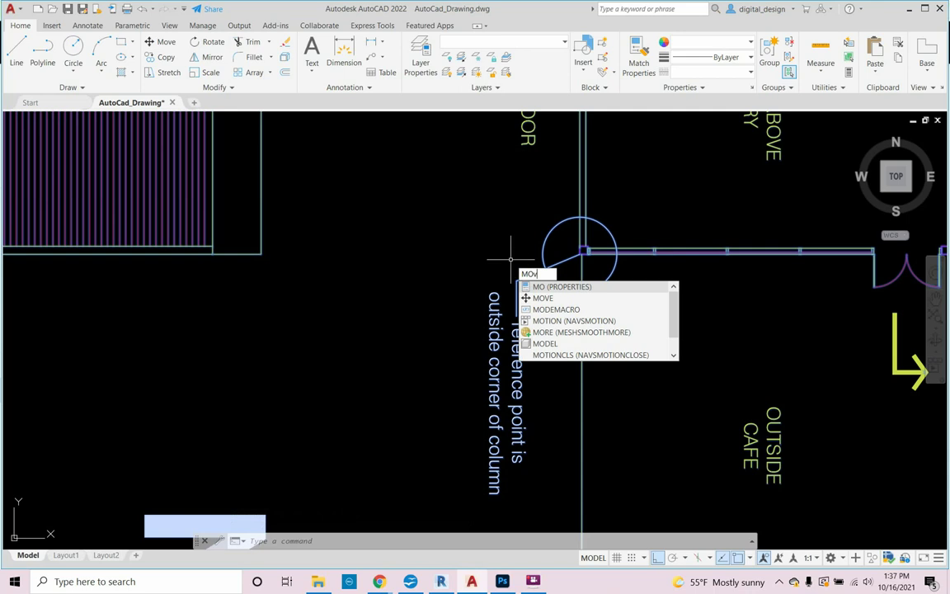
key(Return)
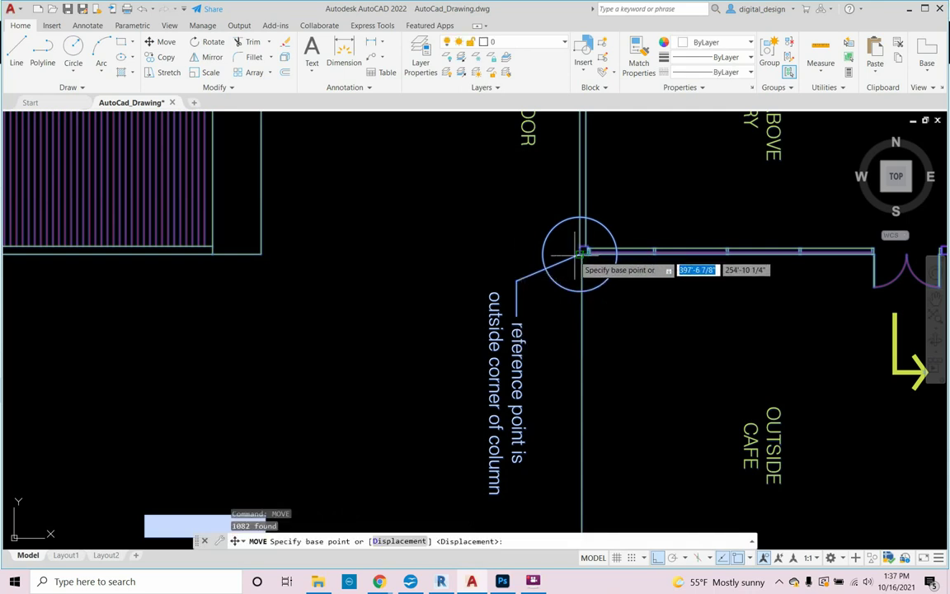
click(579, 251)
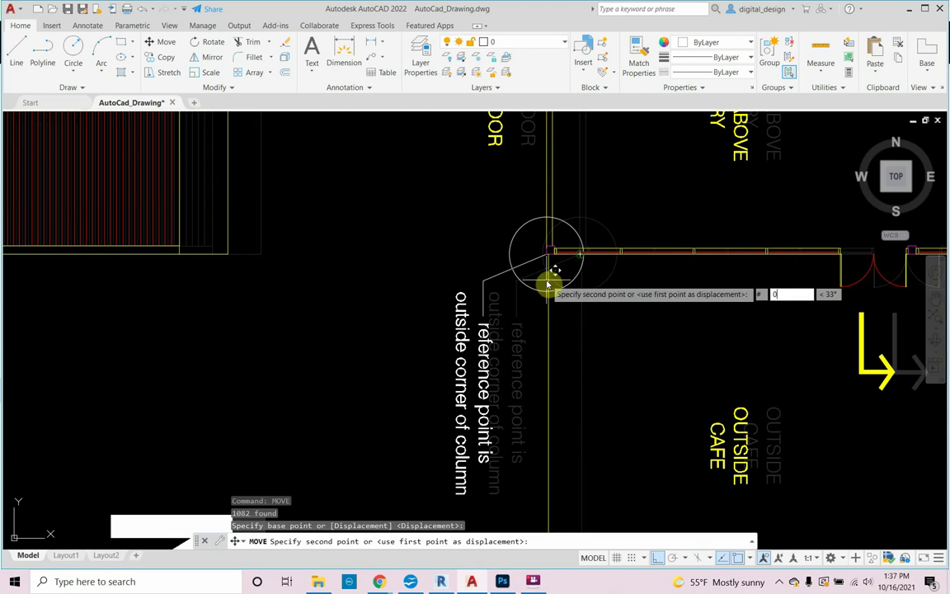
text(0,0,0)
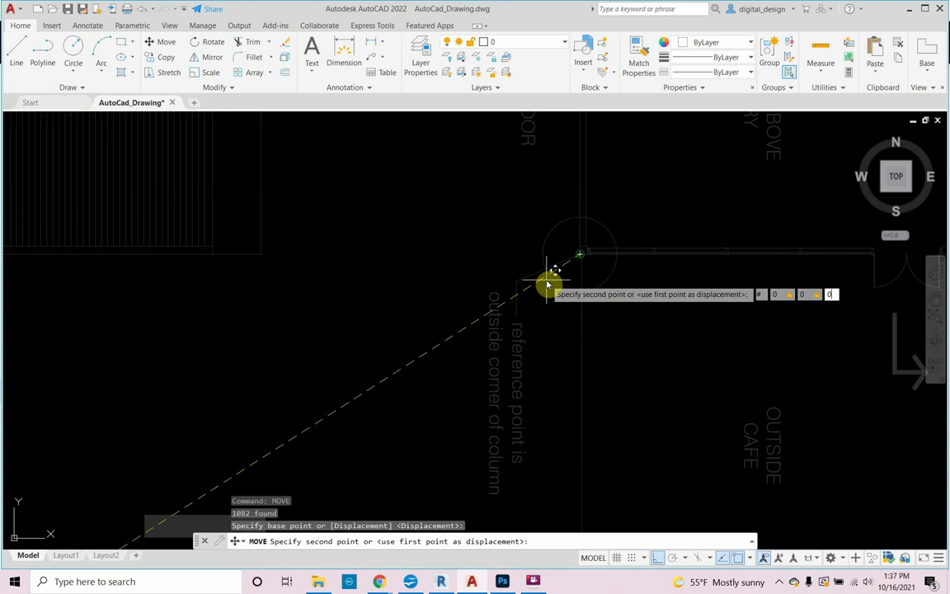
key(Return)
scroll(536, 284, down, 5)
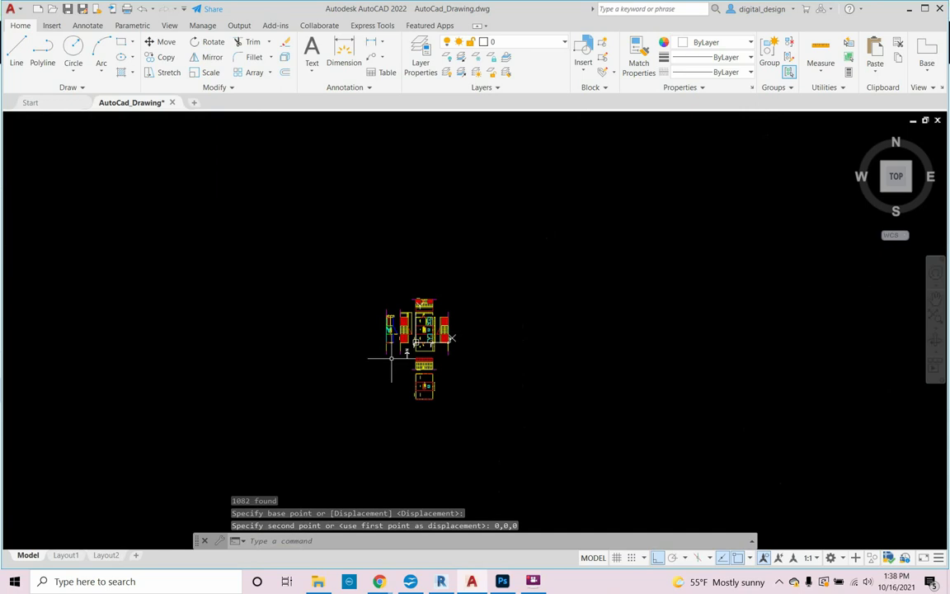
scroll(392, 346, up, 5)
scroll(472, 315, up, 7)
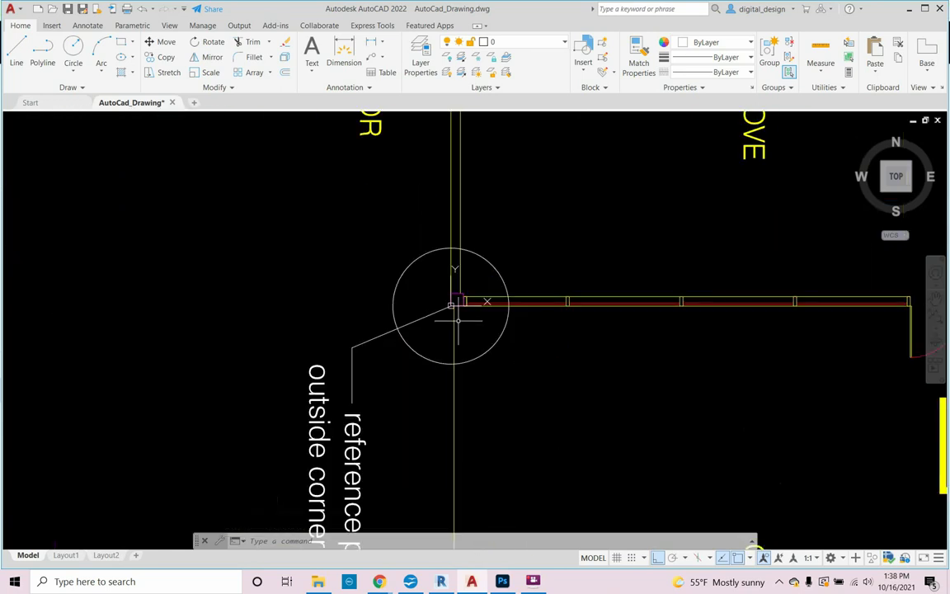
scroll(440, 314, up, 2)
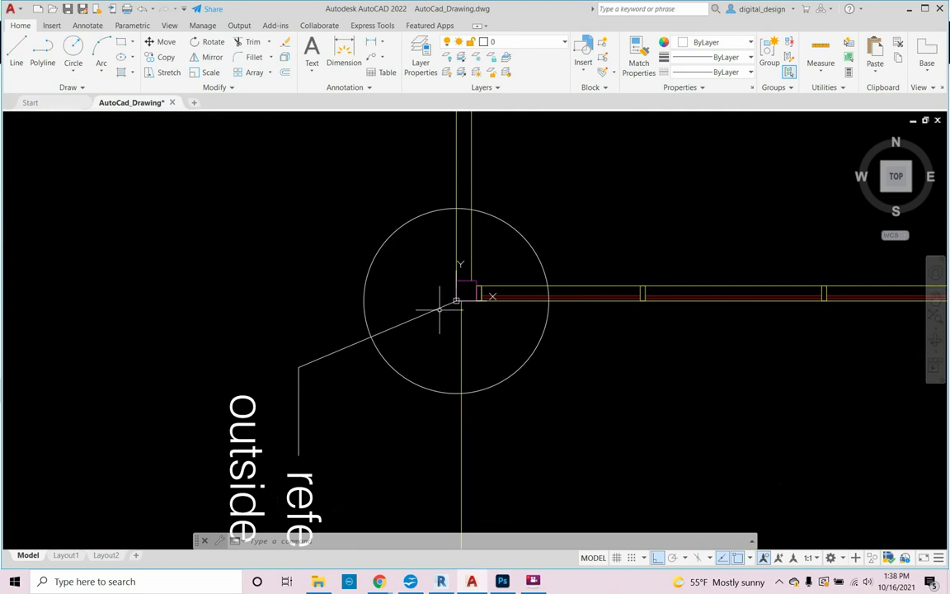
scroll(452, 299, down, 8)
scroll(432, 314, down, 4)
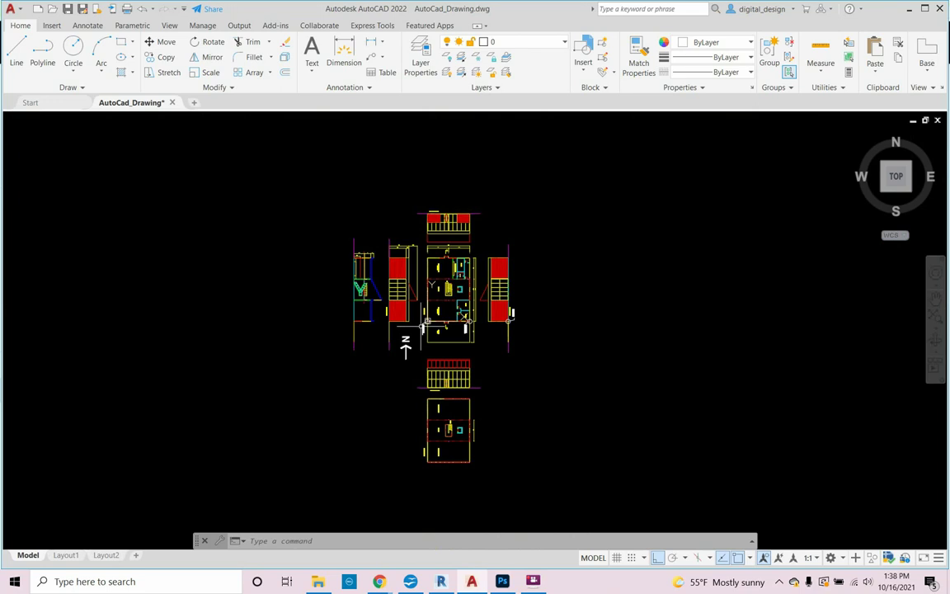
Open AutoCAD's application menu showing file commands and recent documents
middle_drag(424, 328, 434, 336)
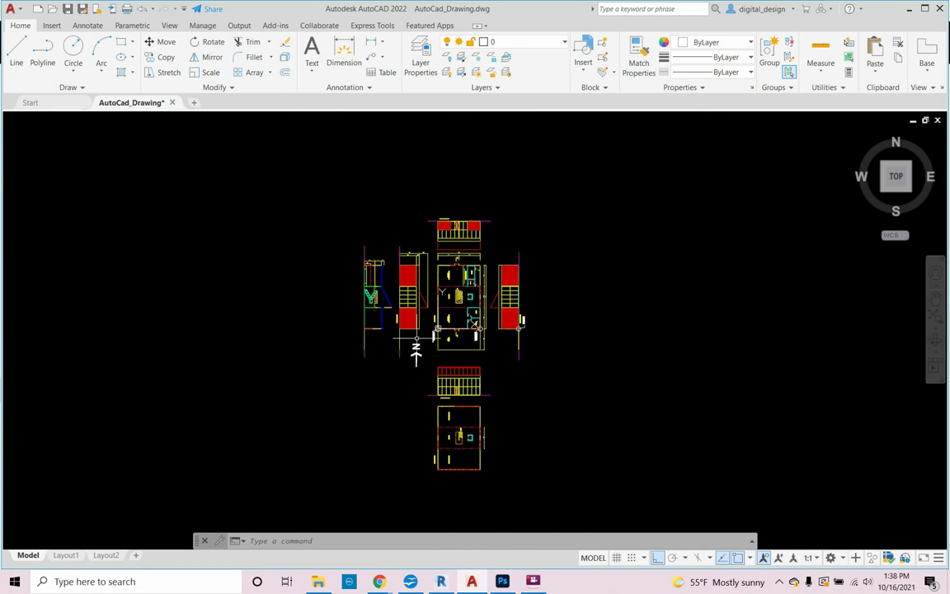
click(13, 10)
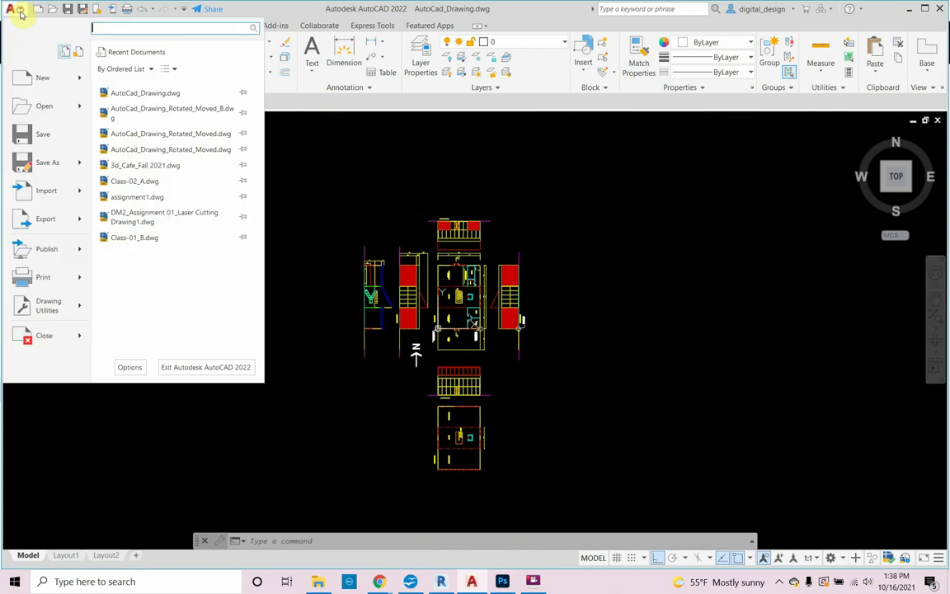
Save as AutoCad_Drawing_Rotated_Moved.dwg in Documents > Videos > Revit_Basics, then return to Revit
click(29, 161)
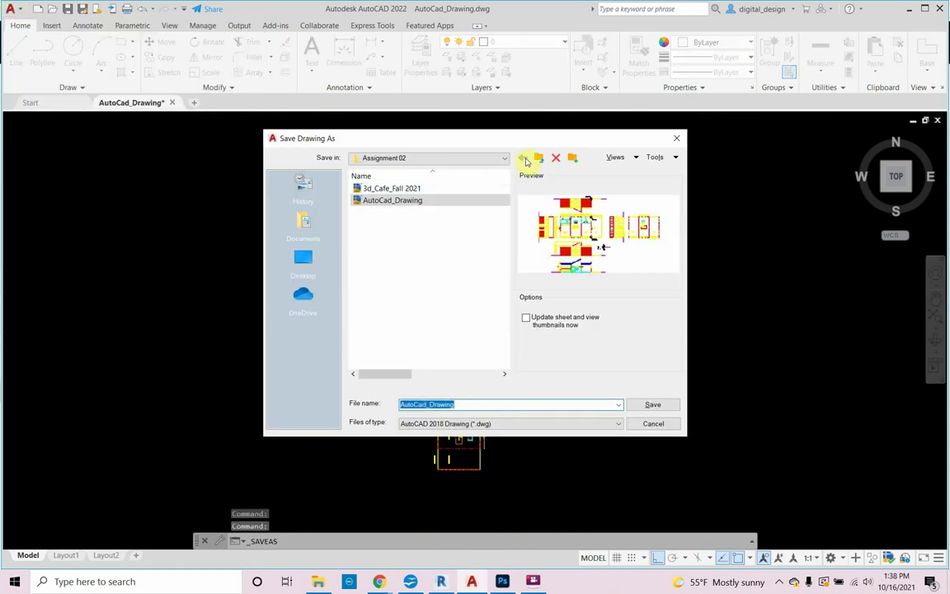
click(538, 158)
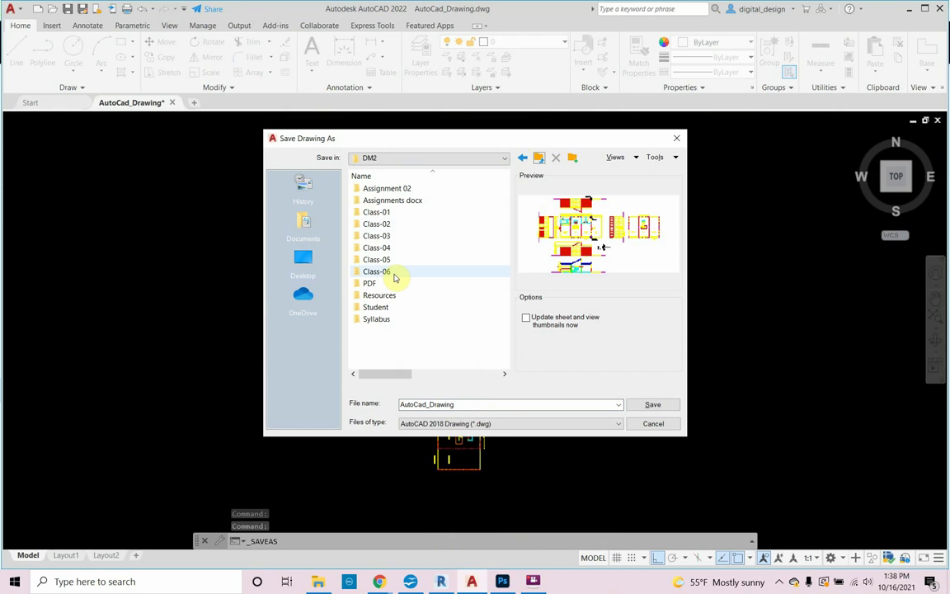
click(316, 242)
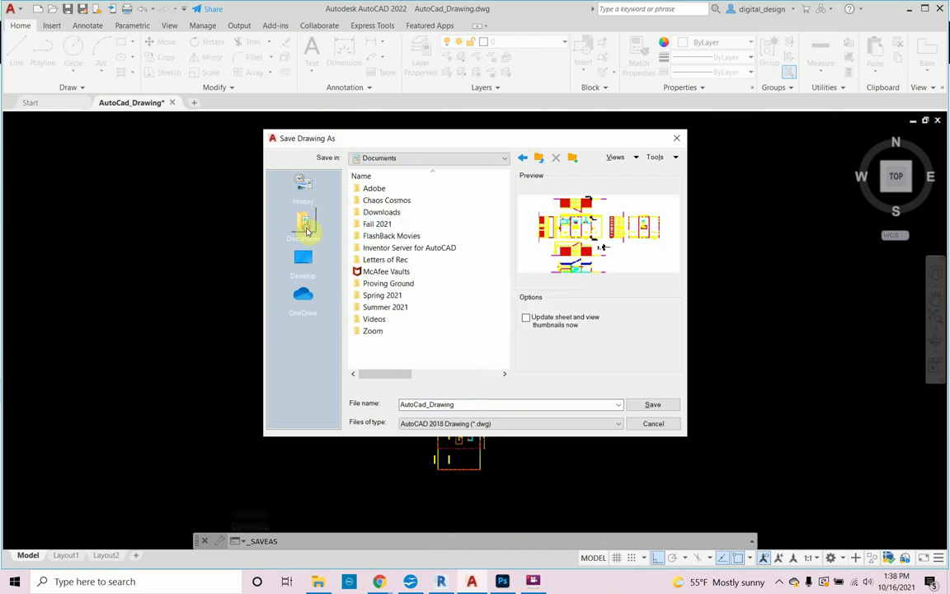
double_click(372, 319)
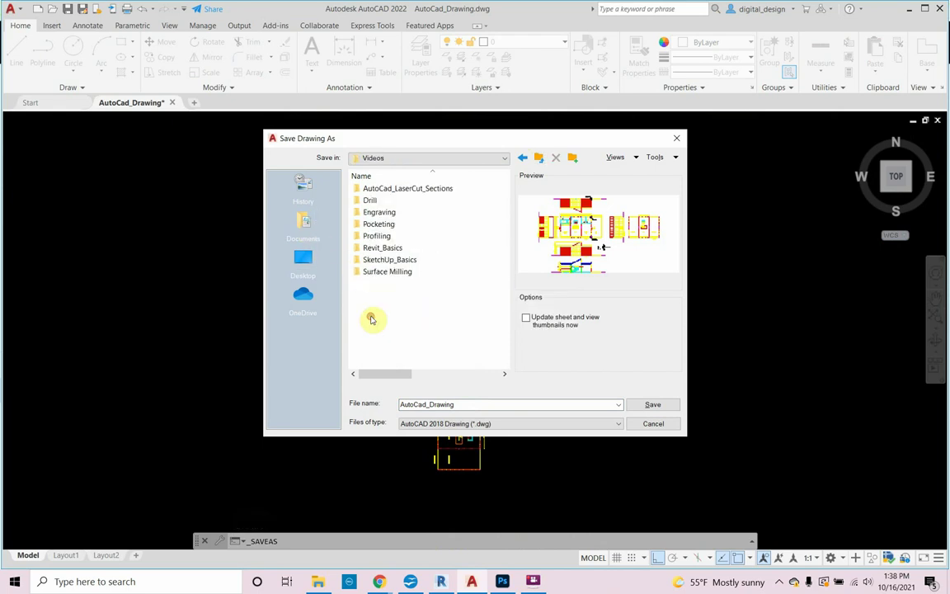
double_click(382, 249)
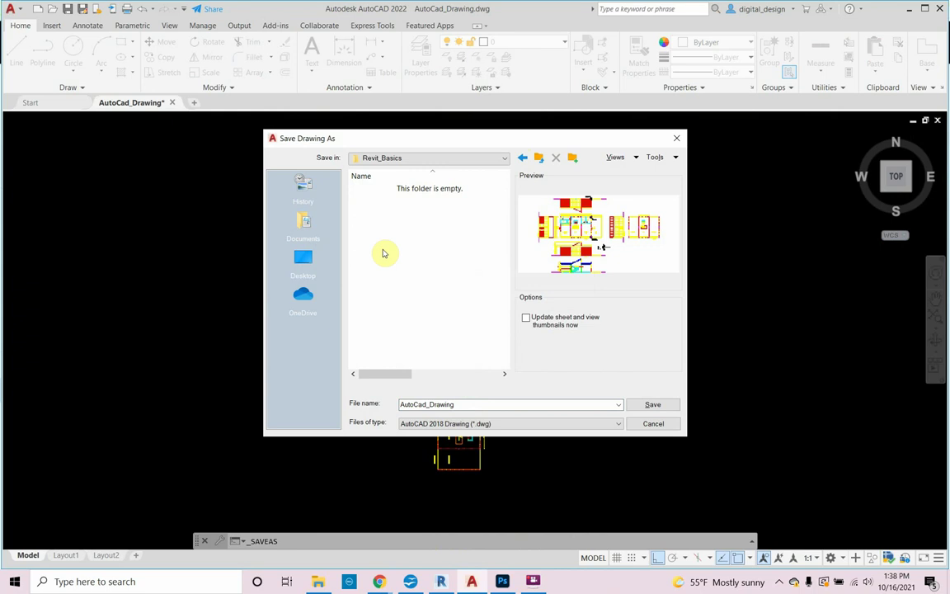
double_click(462, 403)
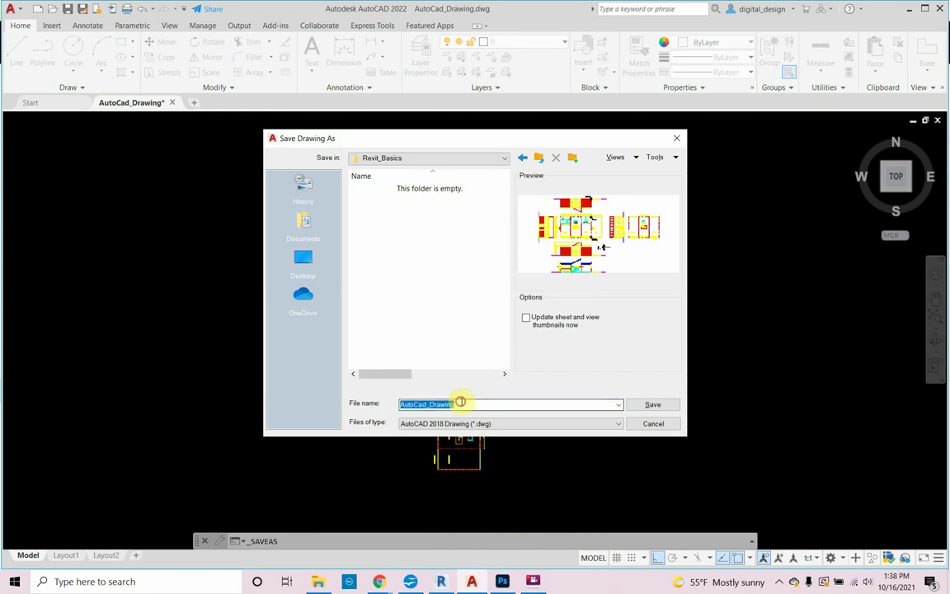
click(460, 402)
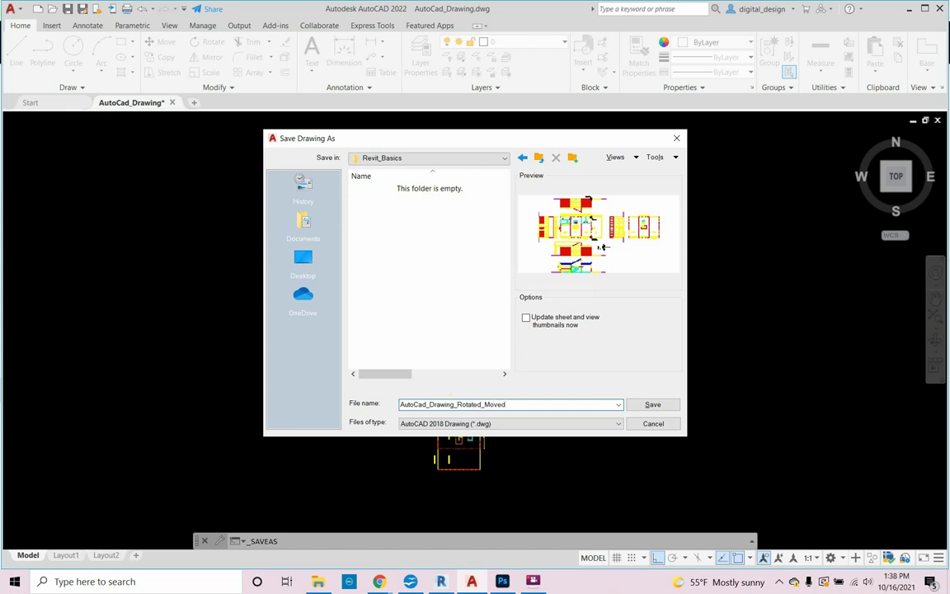
click(645, 404)
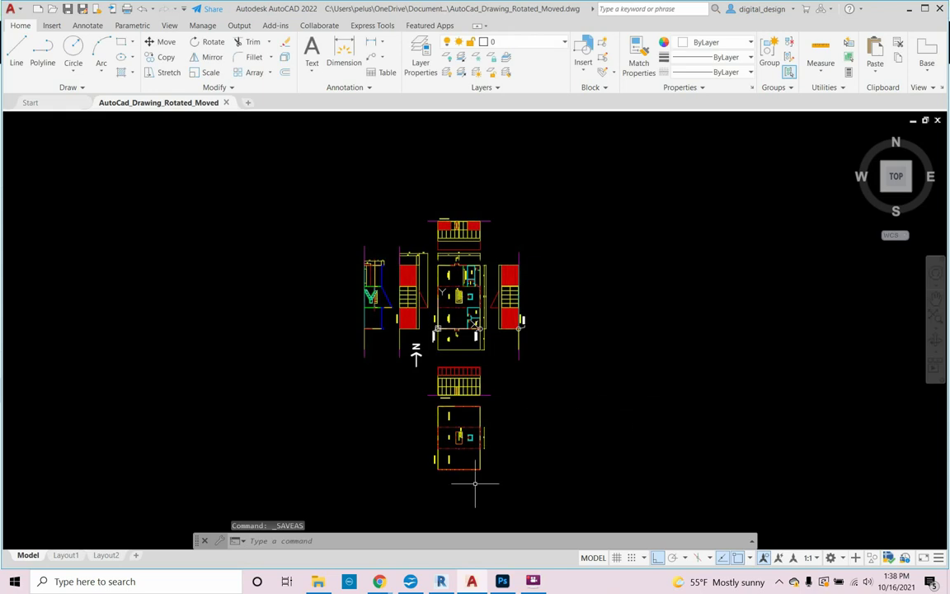
click(441, 582)
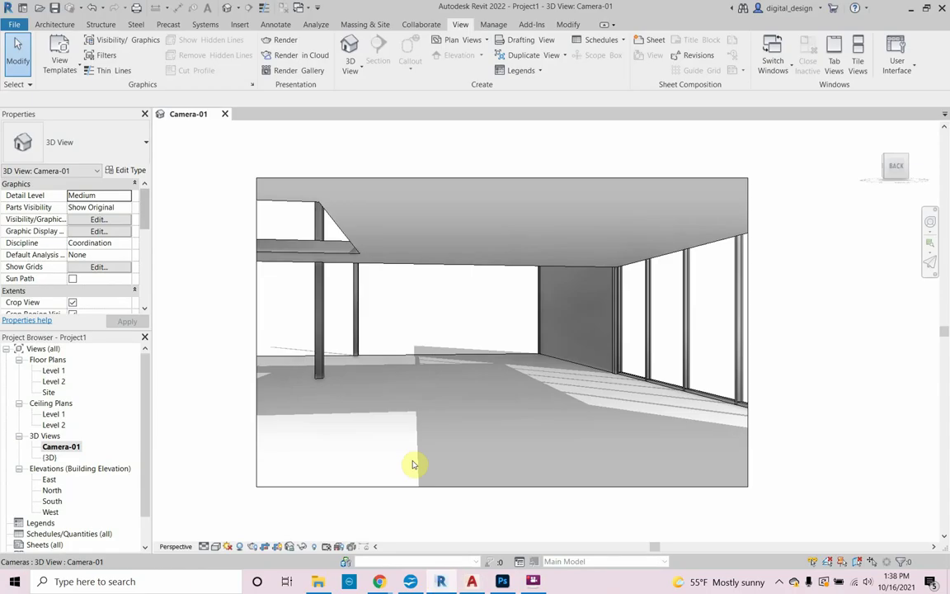
Close Project1 without saving and create a new project from the Imperial-Architectural Template
click(224, 113)
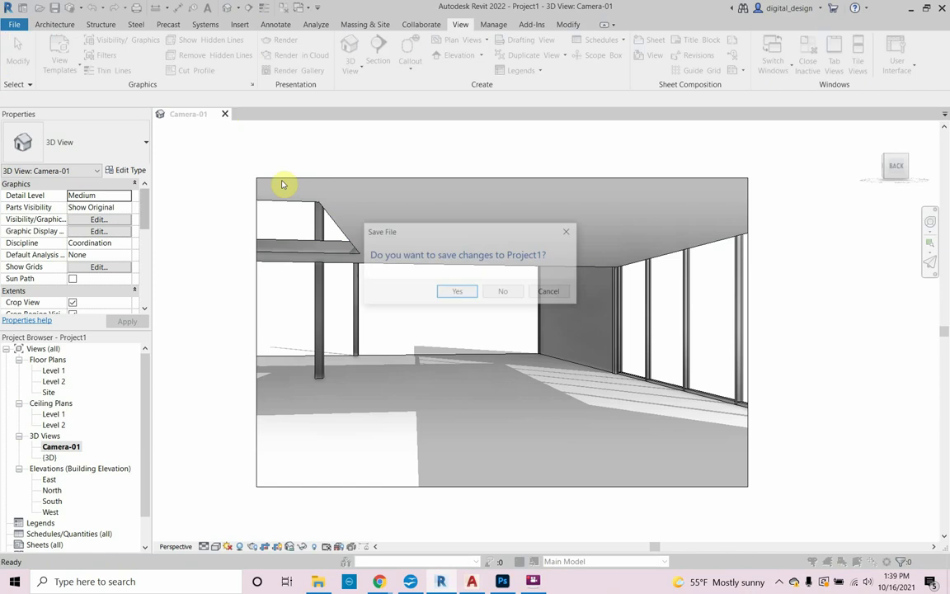
click(496, 293)
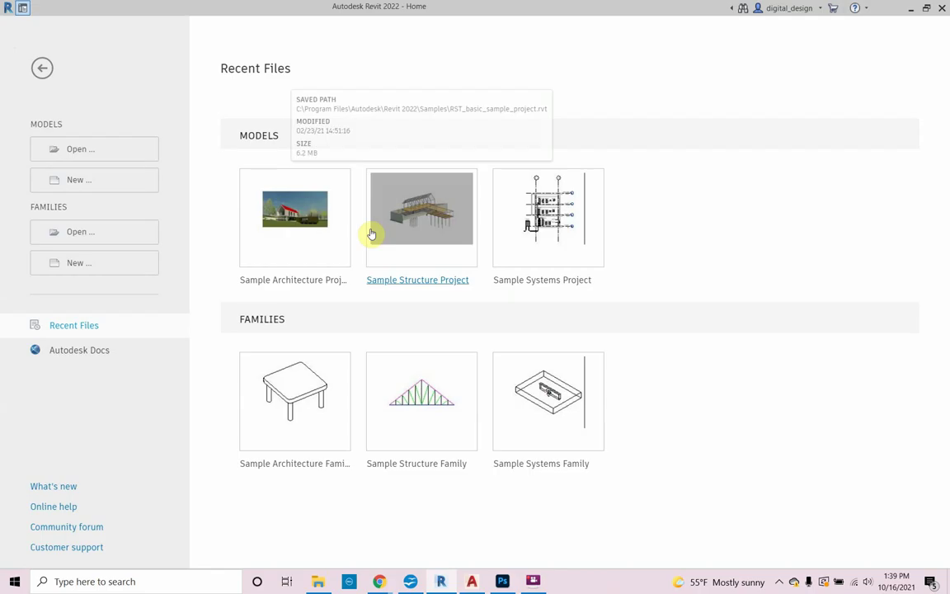
click(89, 181)
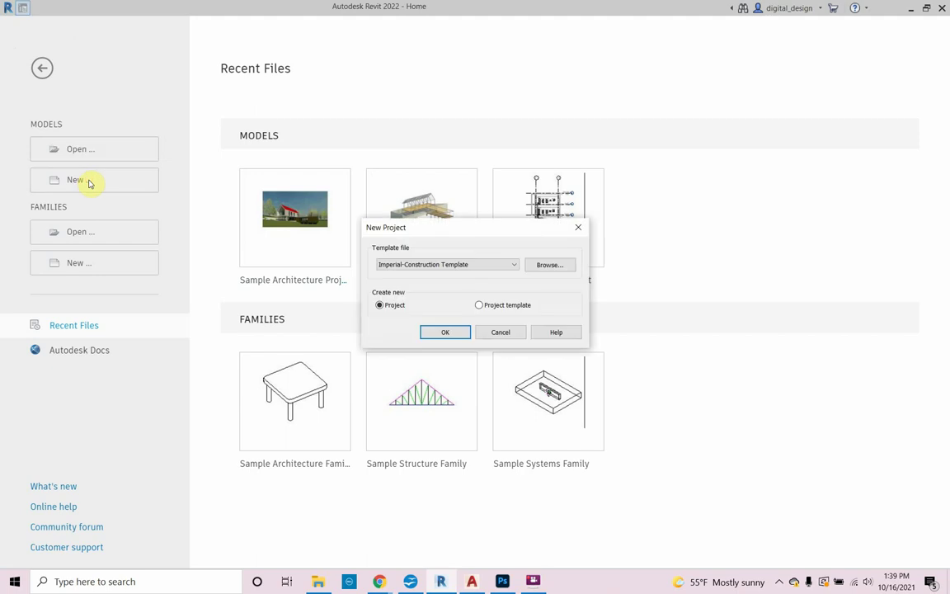
click(459, 266)
click(459, 291)
click(487, 270)
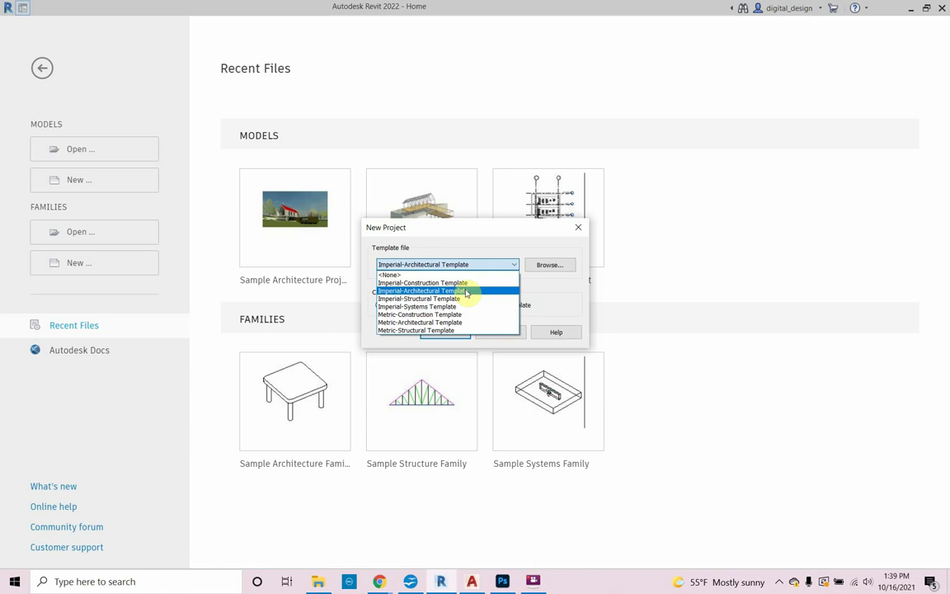
click(465, 291)
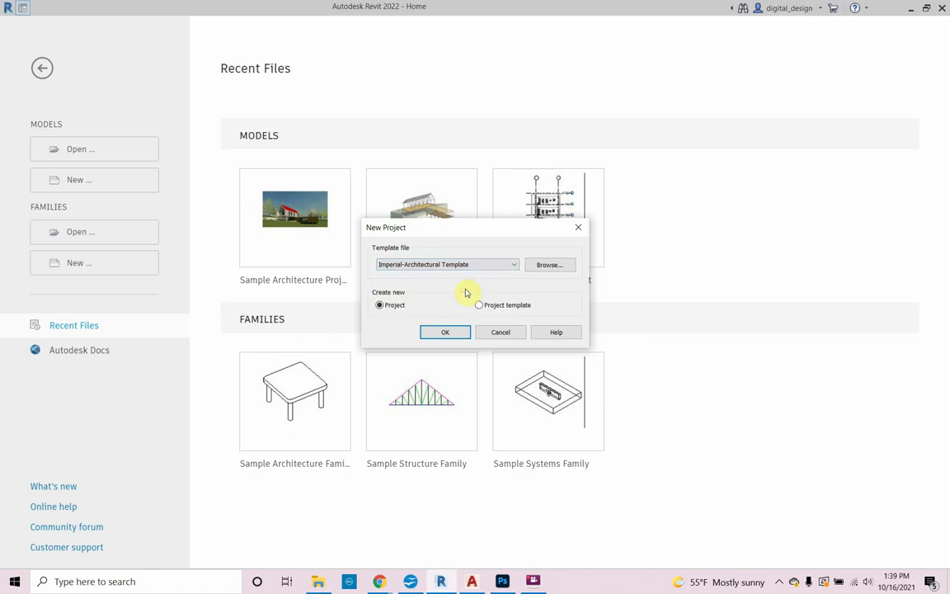
click(447, 331)
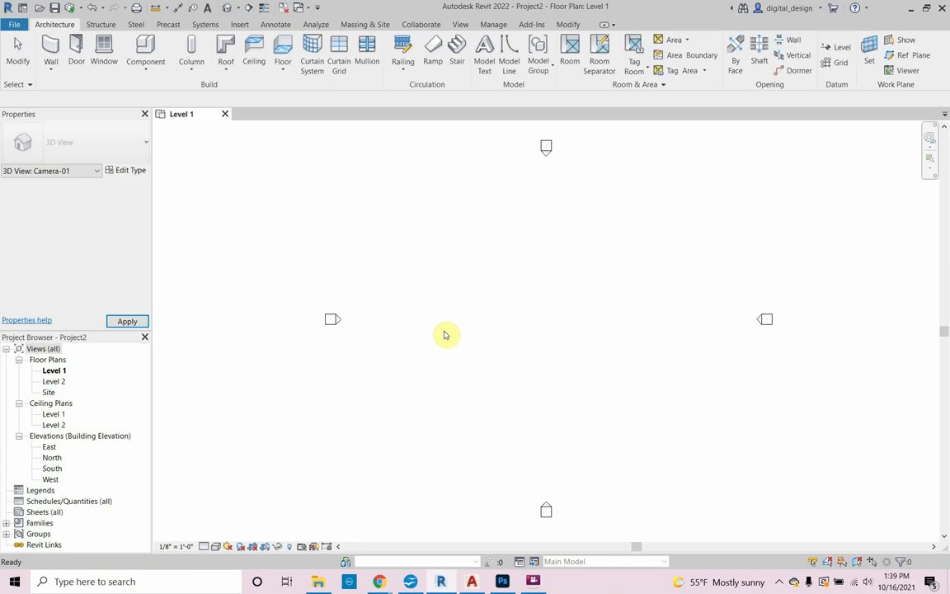
Drag the east, north and south elevation markers outward from the Level 1 plan centre
middle_drag(450, 328, 425, 326)
scroll(426, 327, down, 1)
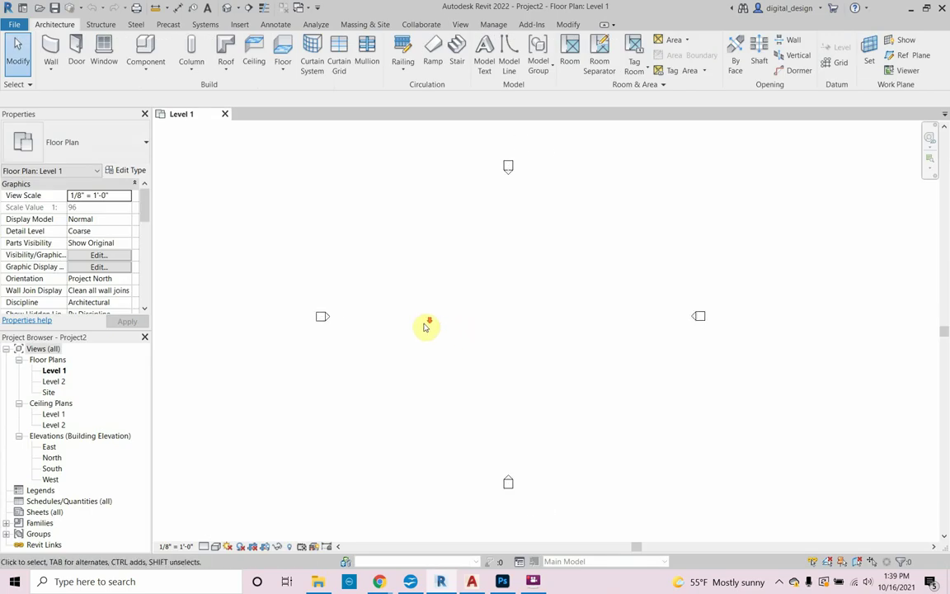
drag(460, 494, 555, 455)
drag(638, 389, 740, 279)
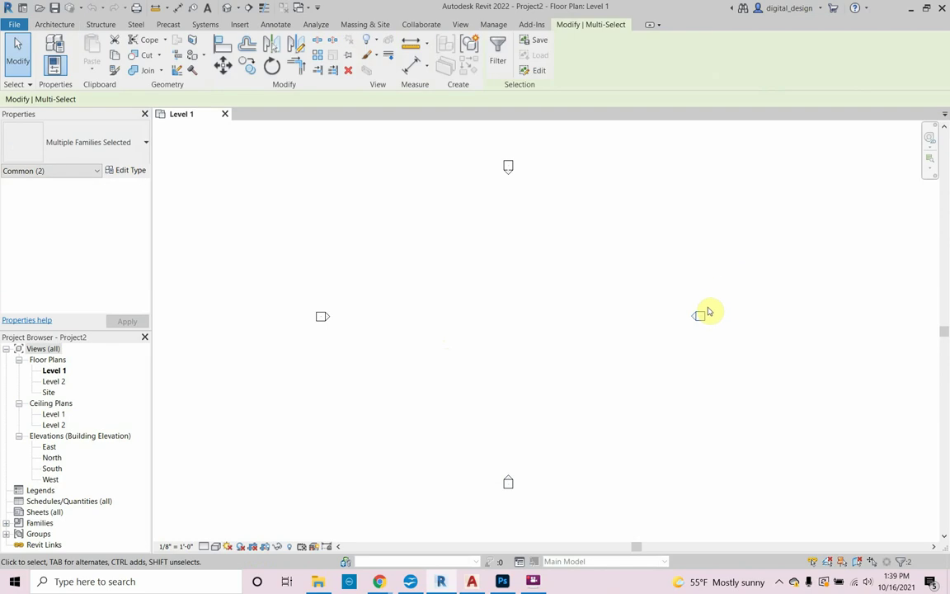
drag(702, 316, 802, 305)
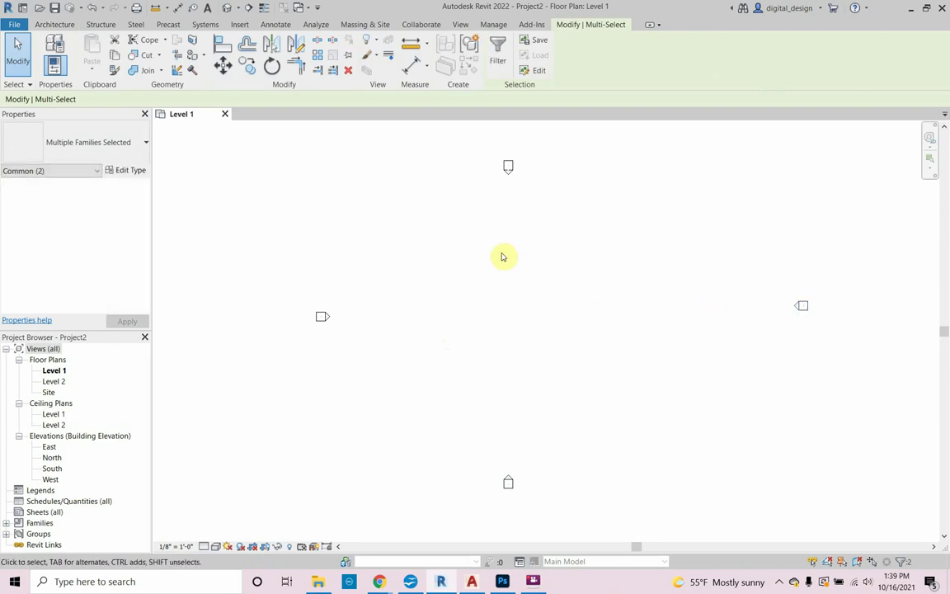
click(445, 211)
drag(527, 162, 534, 146)
mouse_move(298, 338)
mouse_down()
mouse_move(345, 314)
mouse_move(261, 331)
mouse_up()
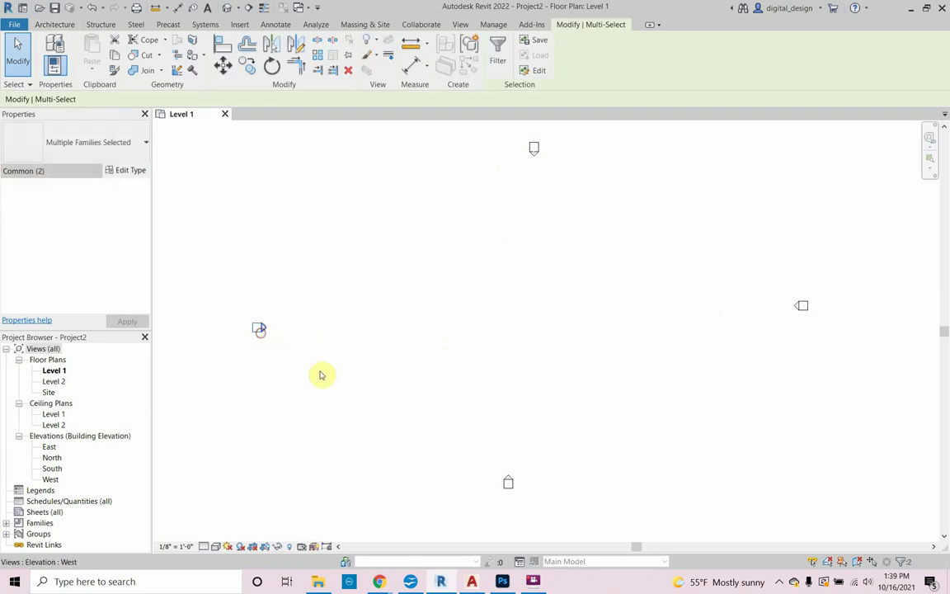
drag(475, 501, 544, 455)
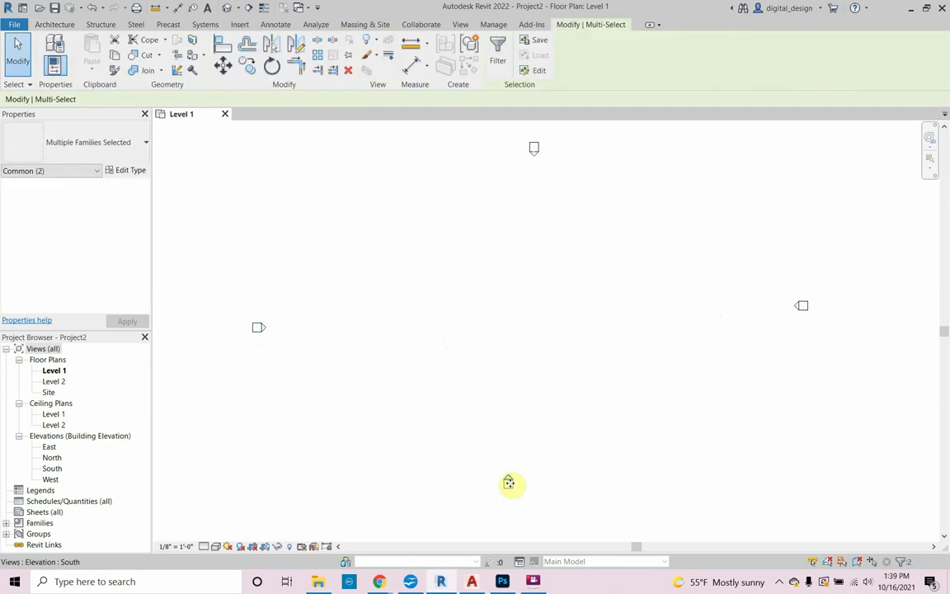
mouse_move(511, 484)
mouse_down()
mouse_move(532, 496)
mouse_move(528, 508)
mouse_up()
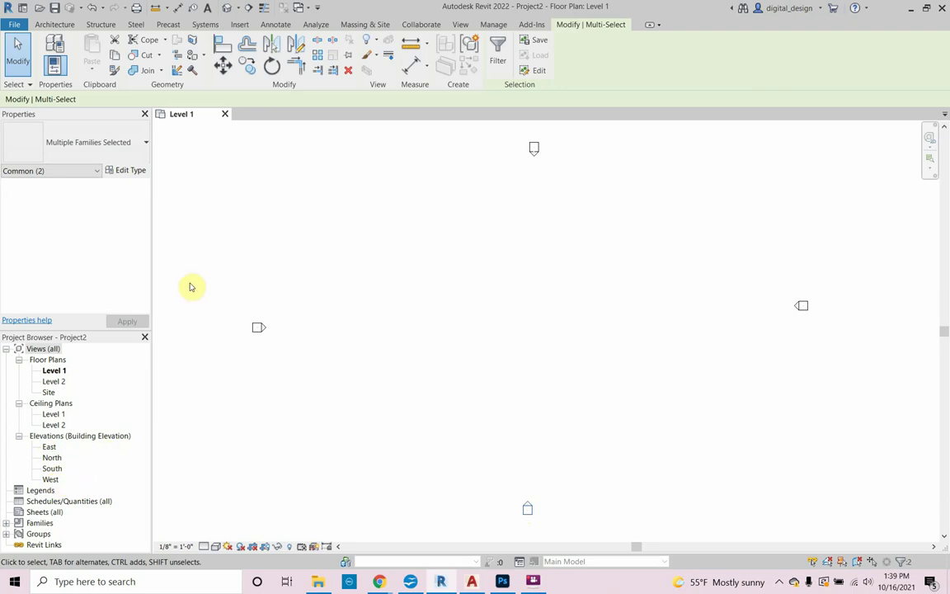
Import CAD file AutoCad_Drawing_Rotated_Moved.dwg into Level 1 with Colors set to Black and White
click(239, 24)
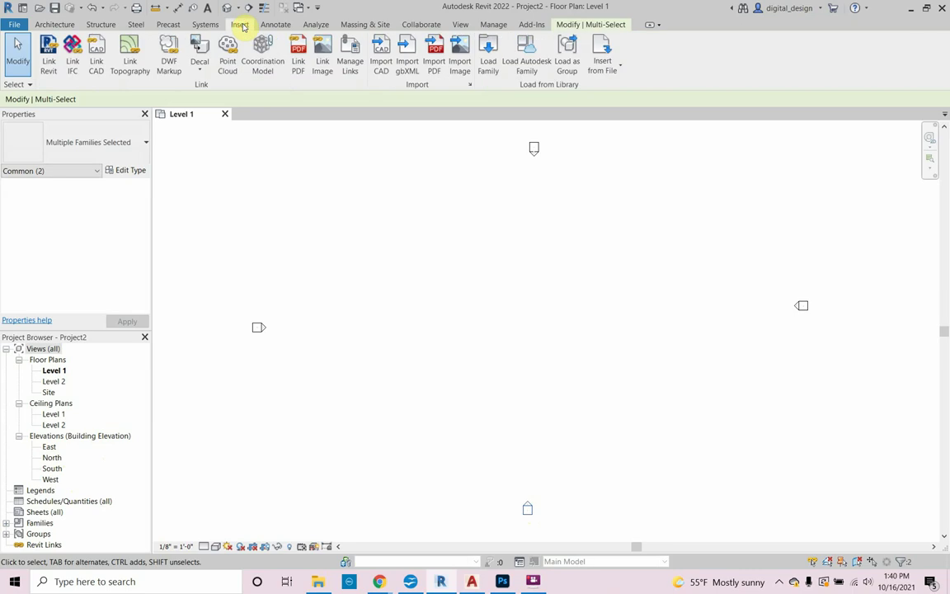
click(381, 63)
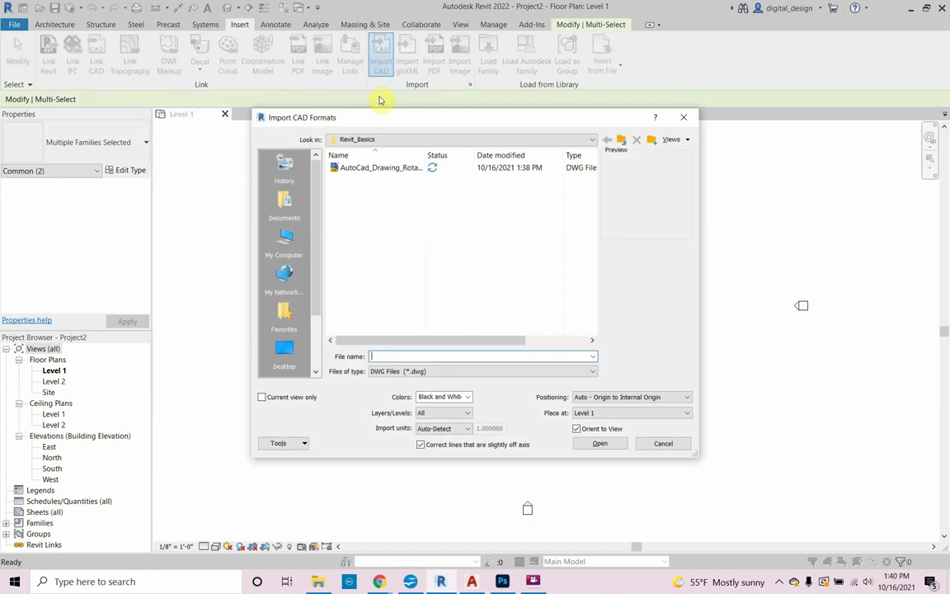
click(388, 169)
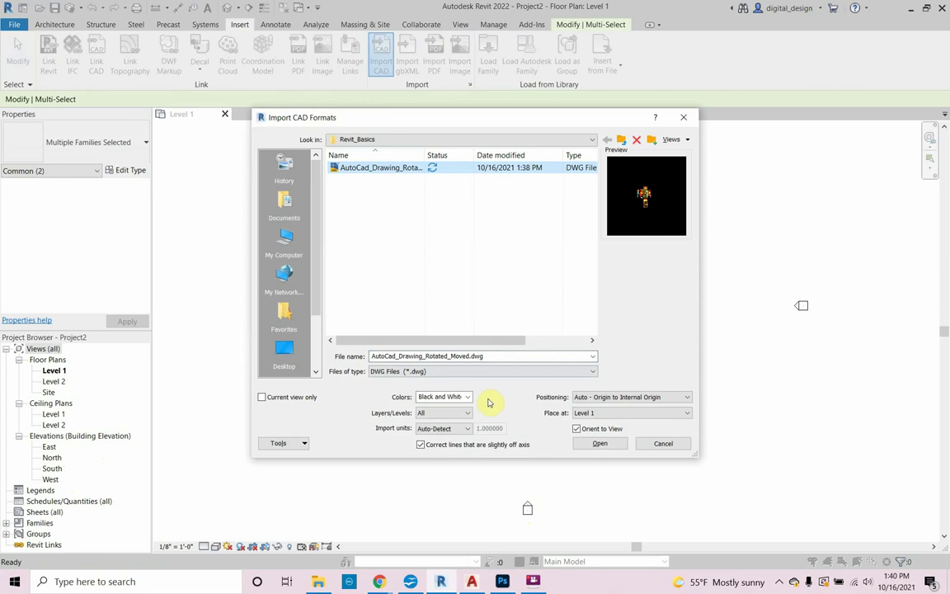
click(466, 396)
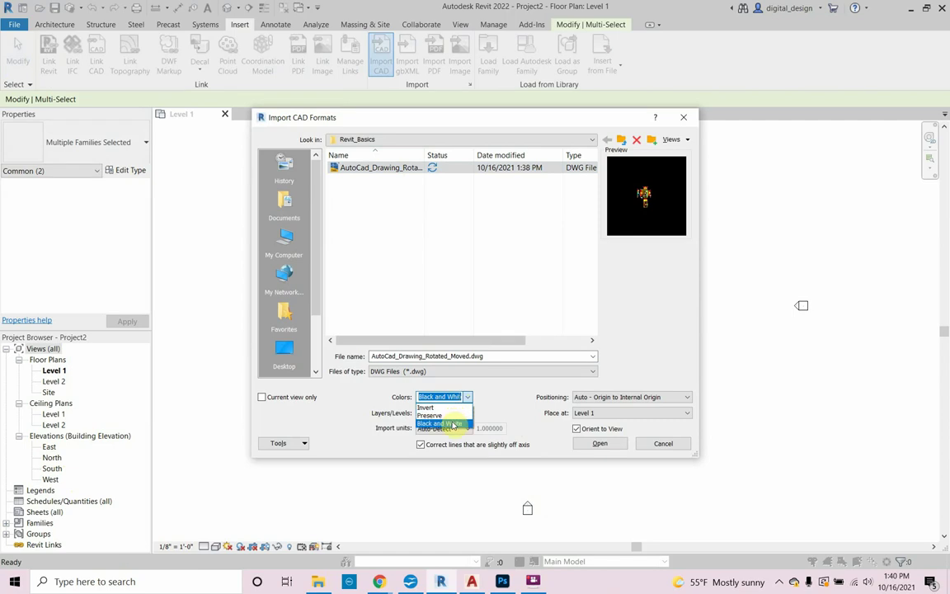
click(451, 423)
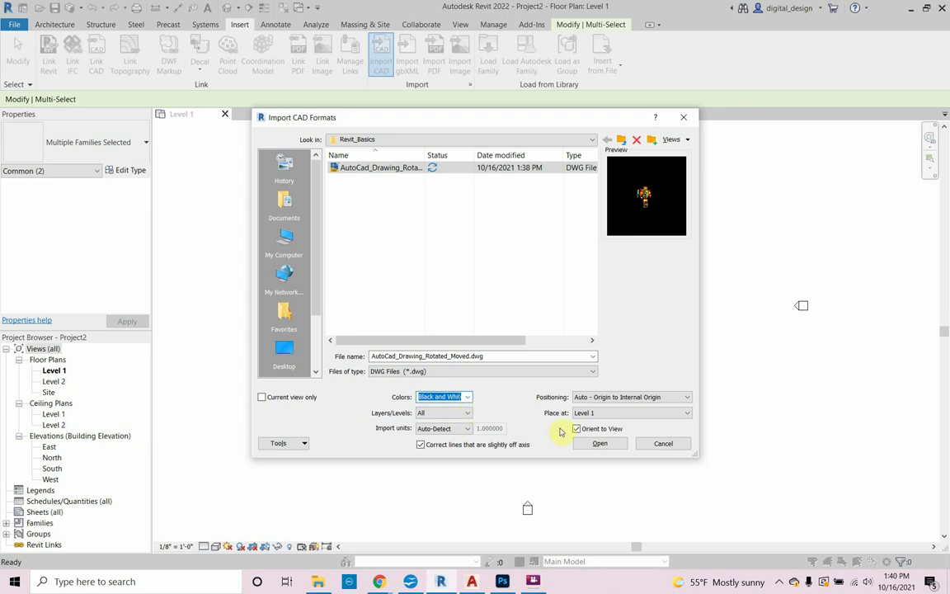
click(587, 443)
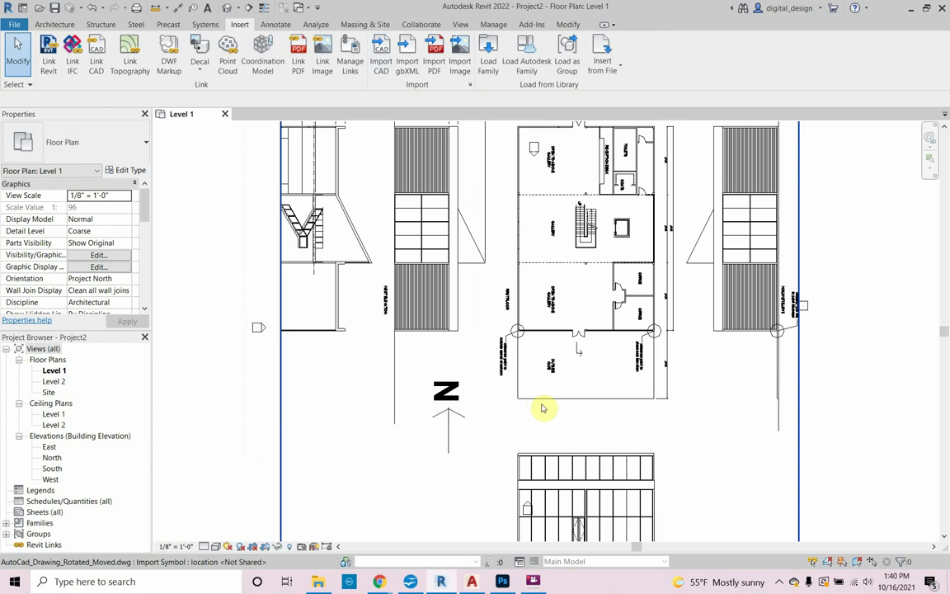
scroll(538, 406, down, 4)
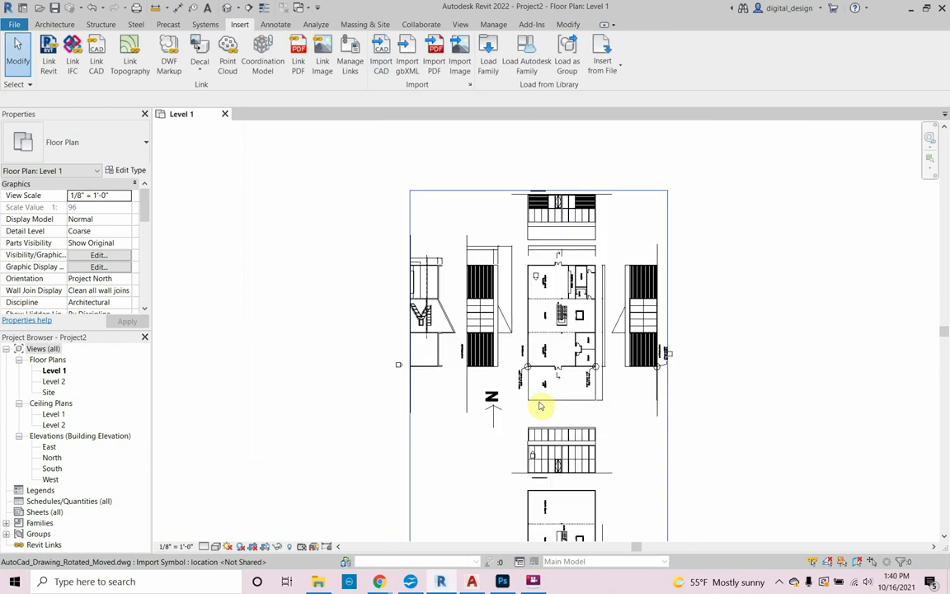
scroll(525, 345, up, 4)
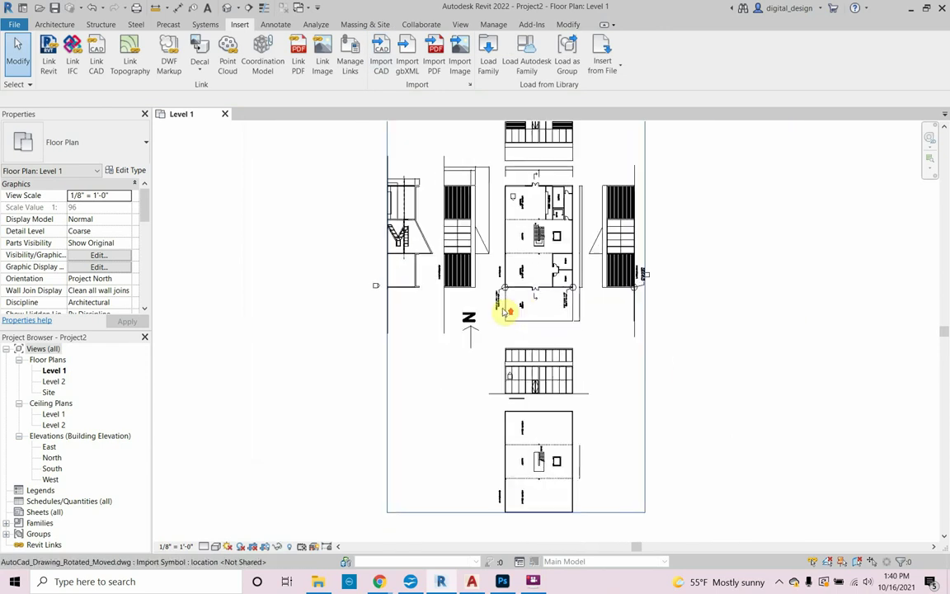
middle_drag(448, 299, 458, 355)
middle_drag(506, 251, 501, 335)
scroll(496, 329, up, 2)
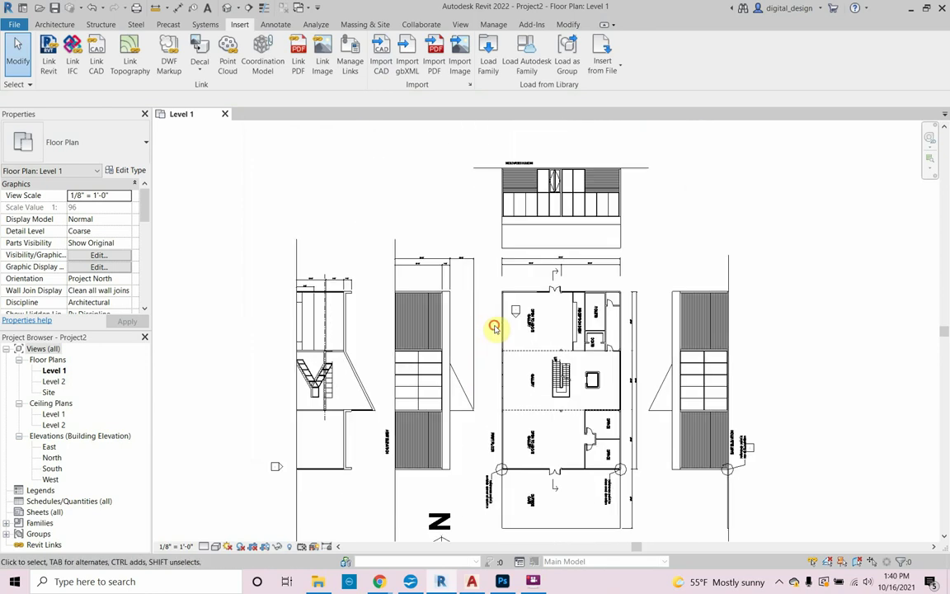
click(526, 303)
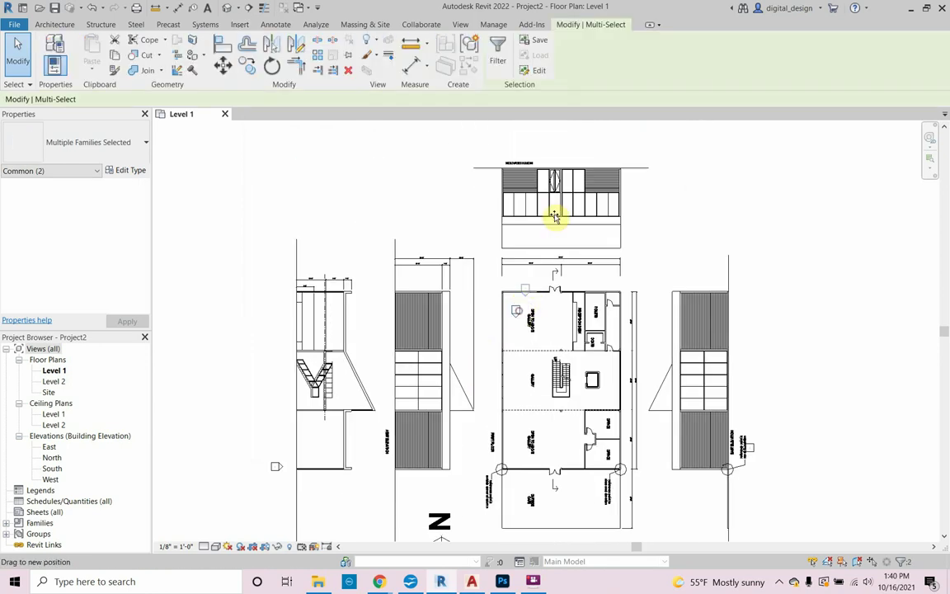
middle_drag(631, 378, 600, 302)
click(704, 373)
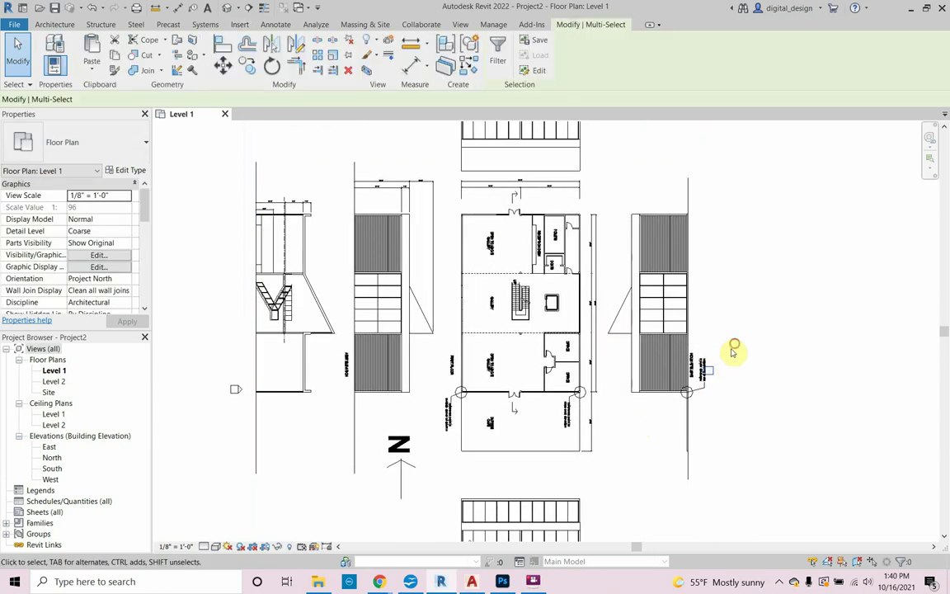
click(707, 370)
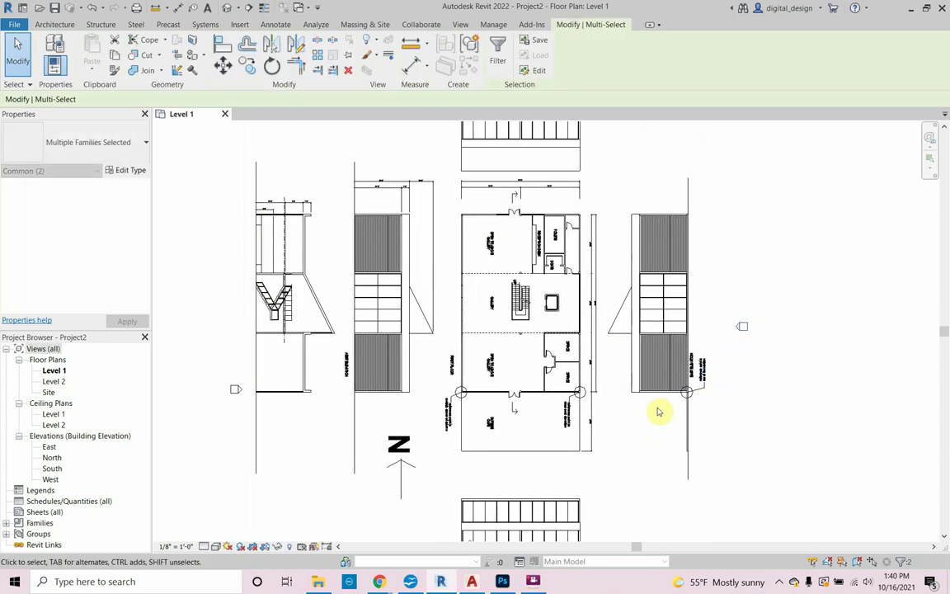
middle_drag(659, 412, 685, 324)
scroll(610, 384, down, 2)
middle_drag(604, 388, 576, 292)
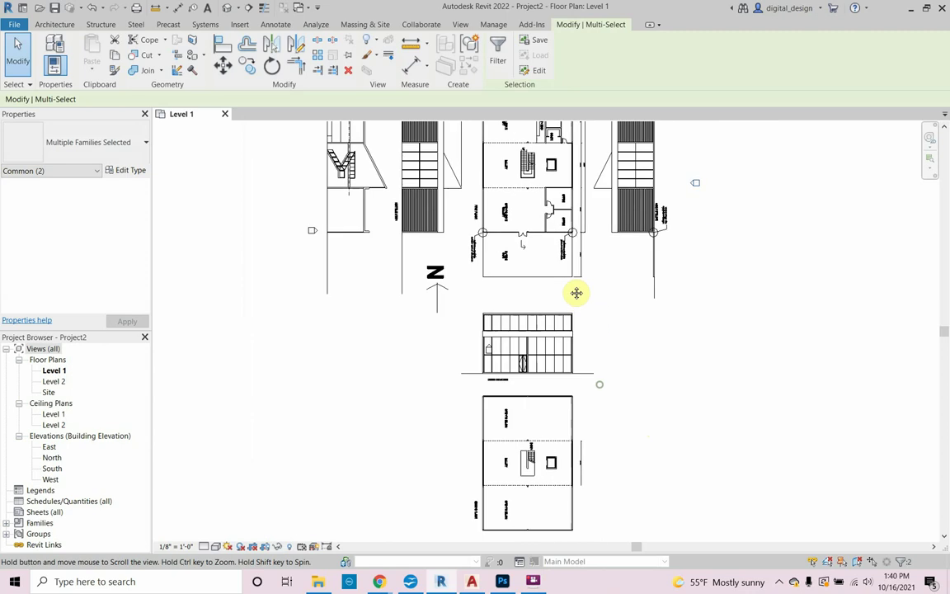
scroll(576, 292, up, 1)
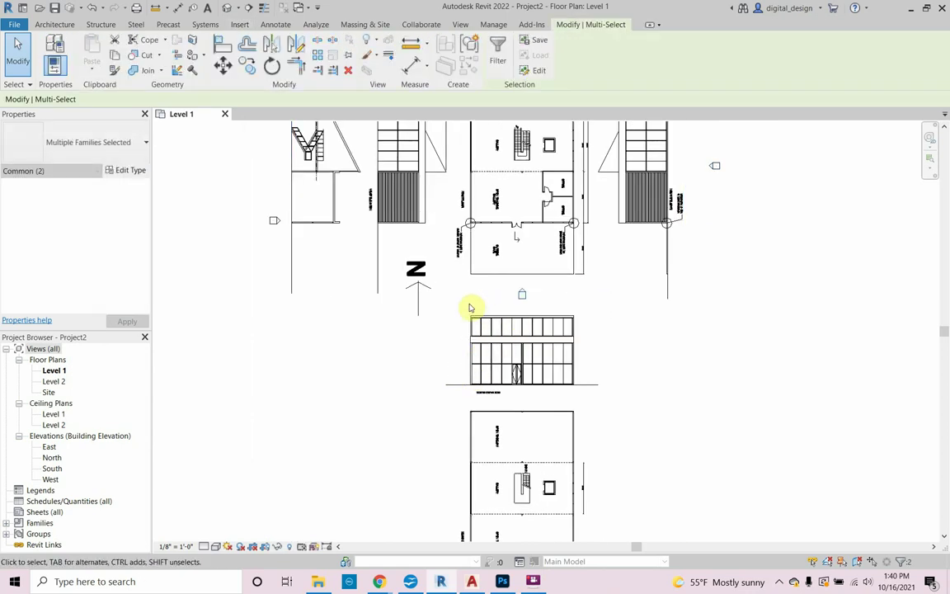
scroll(470, 307, down, 1)
middle_drag(469, 308, 475, 398)
scroll(471, 389, down, 2)
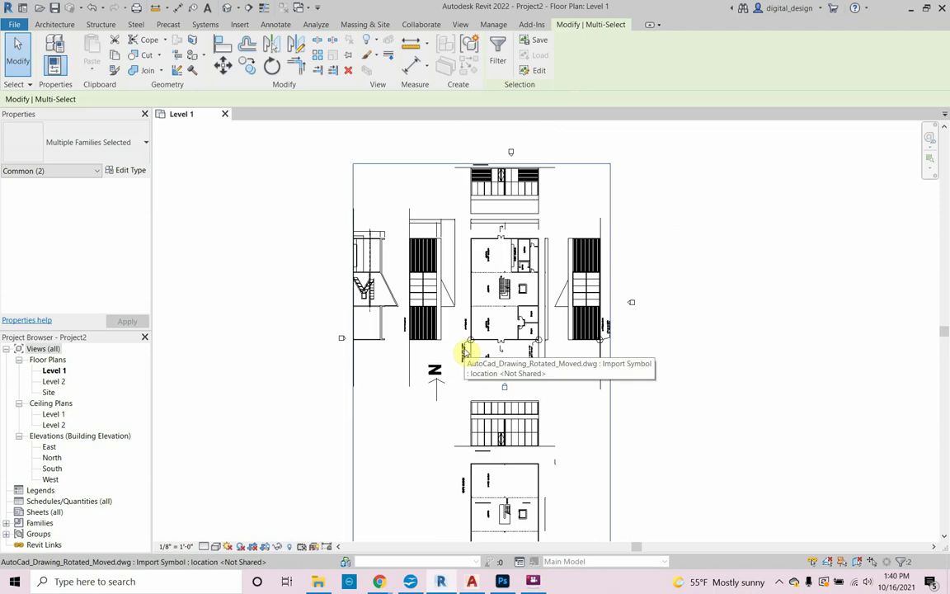
scroll(464, 351, up, 6)
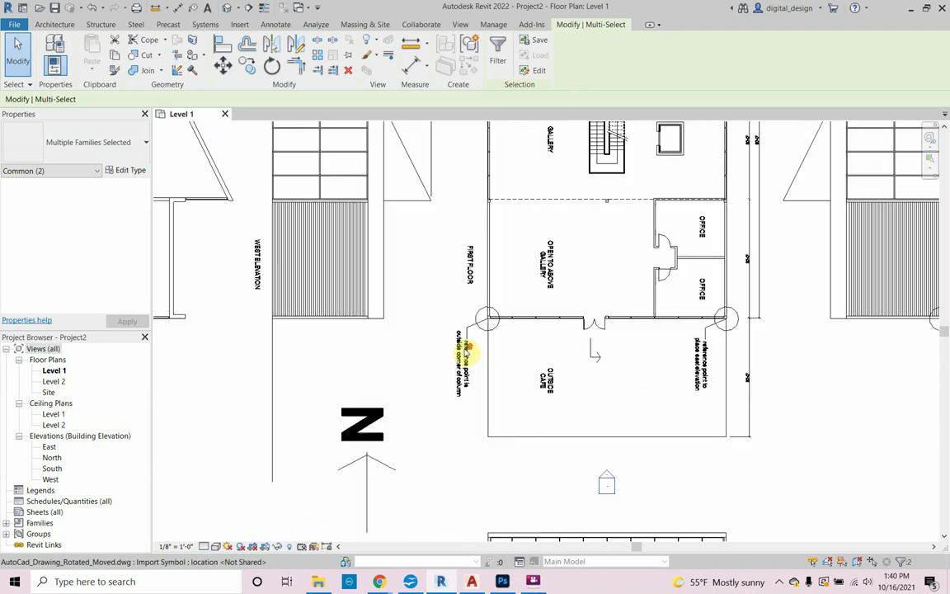
scroll(466, 351, up, 1)
scroll(466, 351, up, 1)
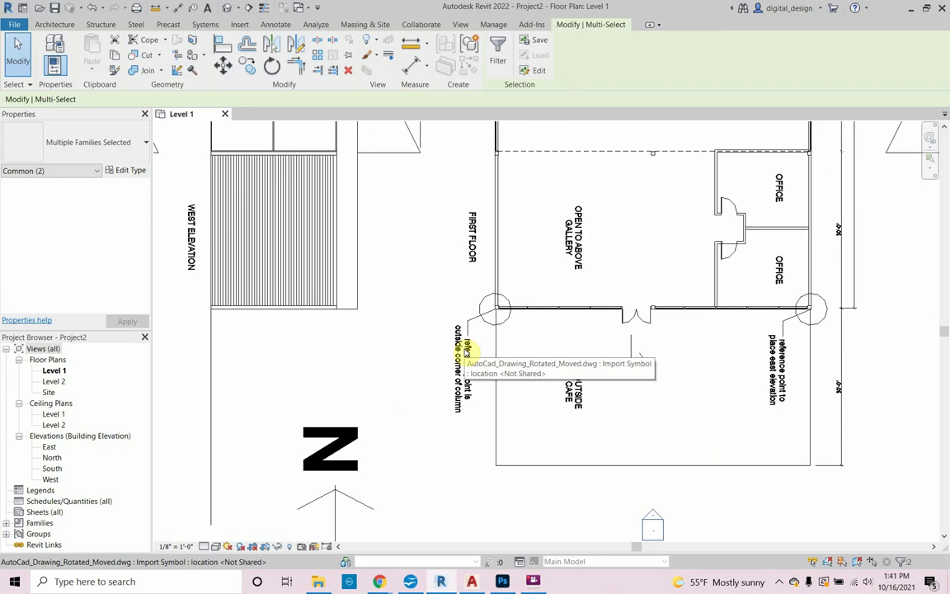
key(v)
key(v)
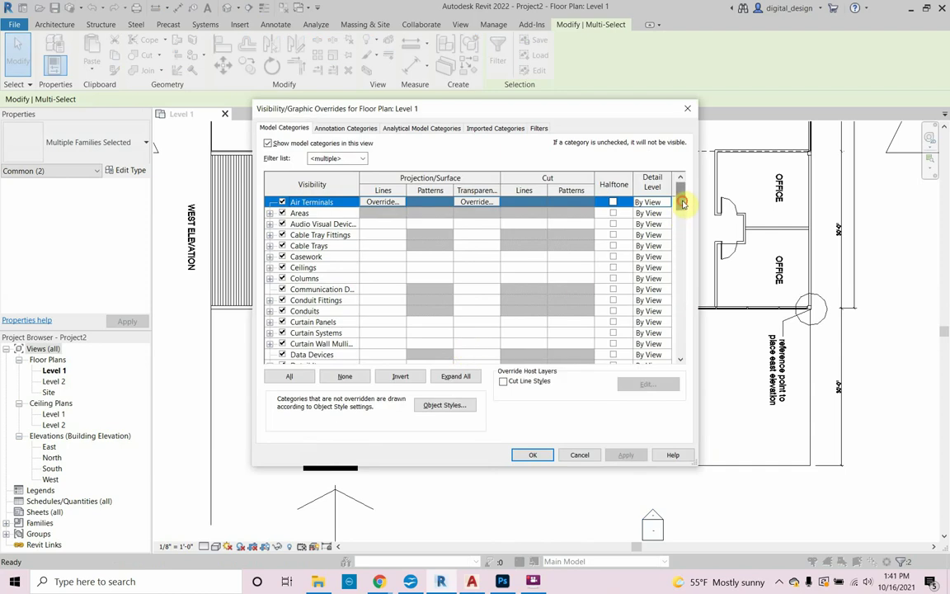
In Visibility/Graphics, turn on Project Base Point under Site so it shows at the column corner
drag(682, 204, 695, 310)
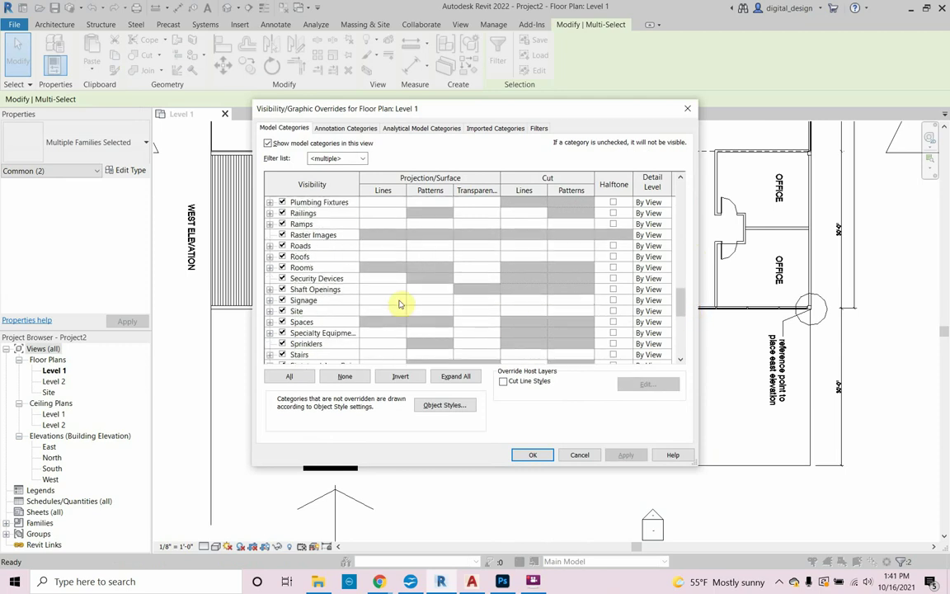
click(270, 312)
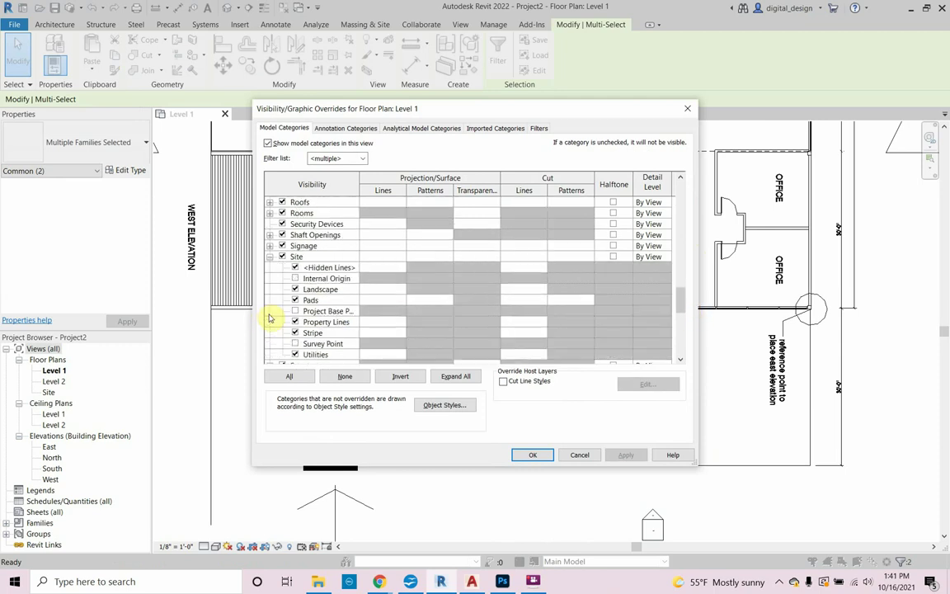
click(295, 311)
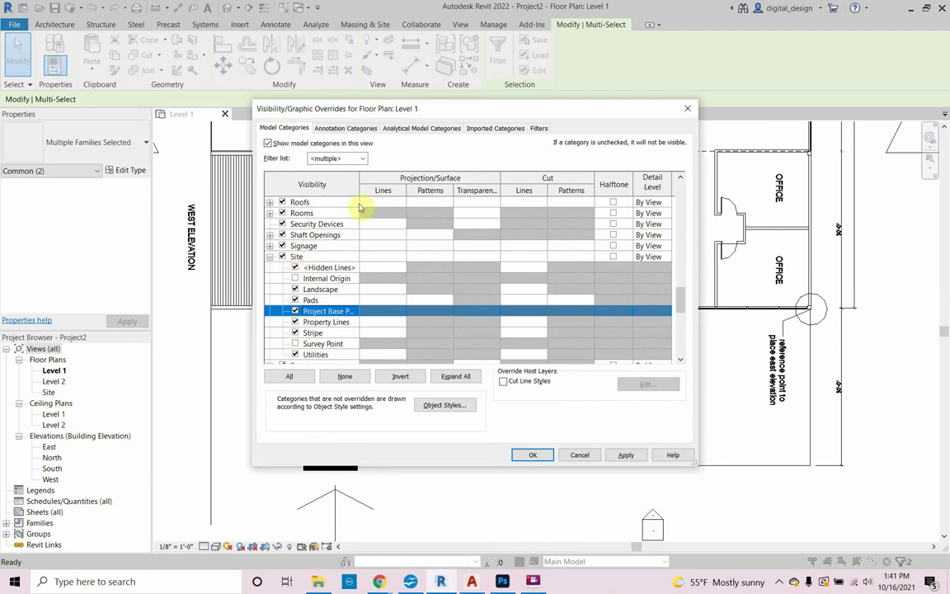
drag(358, 187, 388, 189)
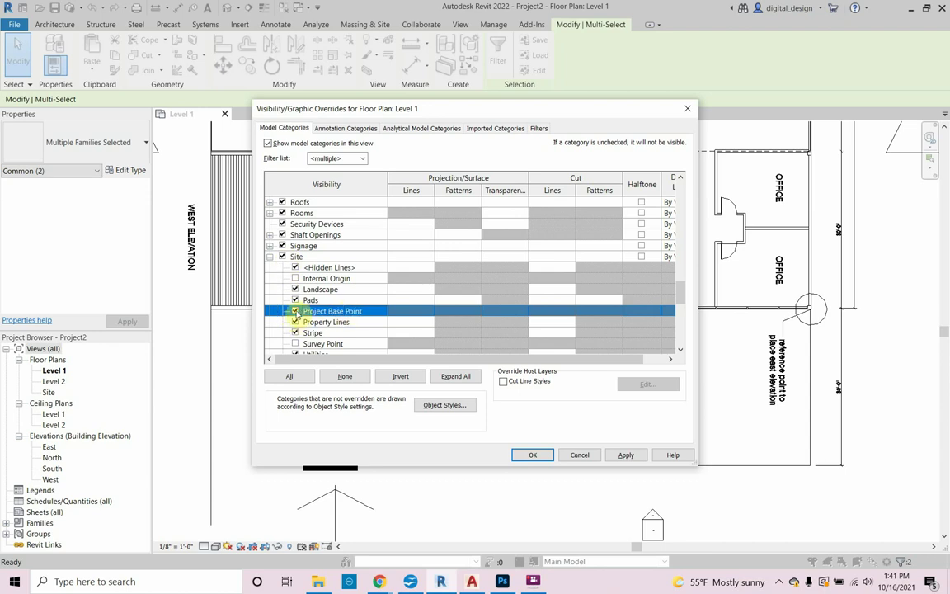
click(534, 456)
click(526, 445)
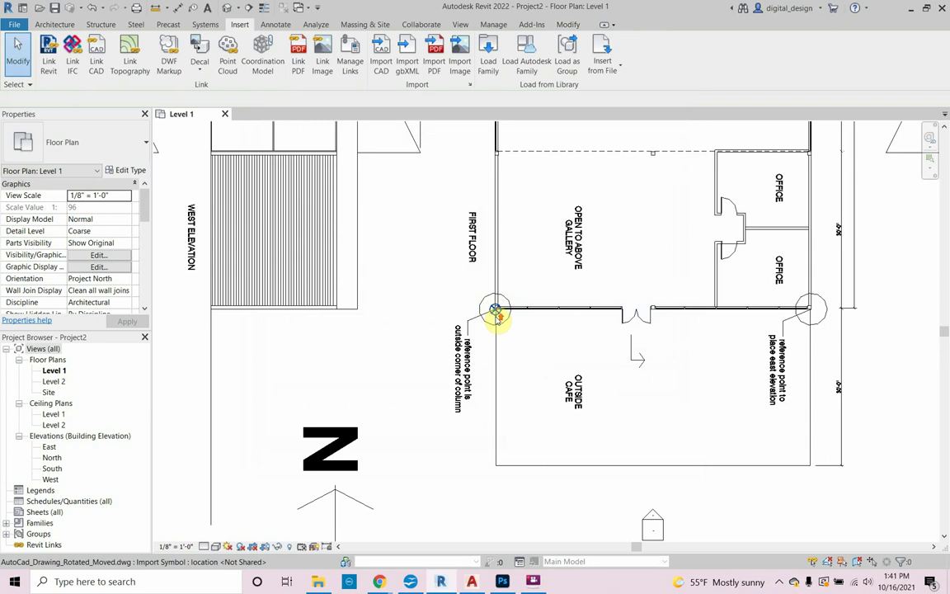
Zoom and pan across the imported first-floor CAD layout on the Level 1 plan
scroll(494, 310, up, 4)
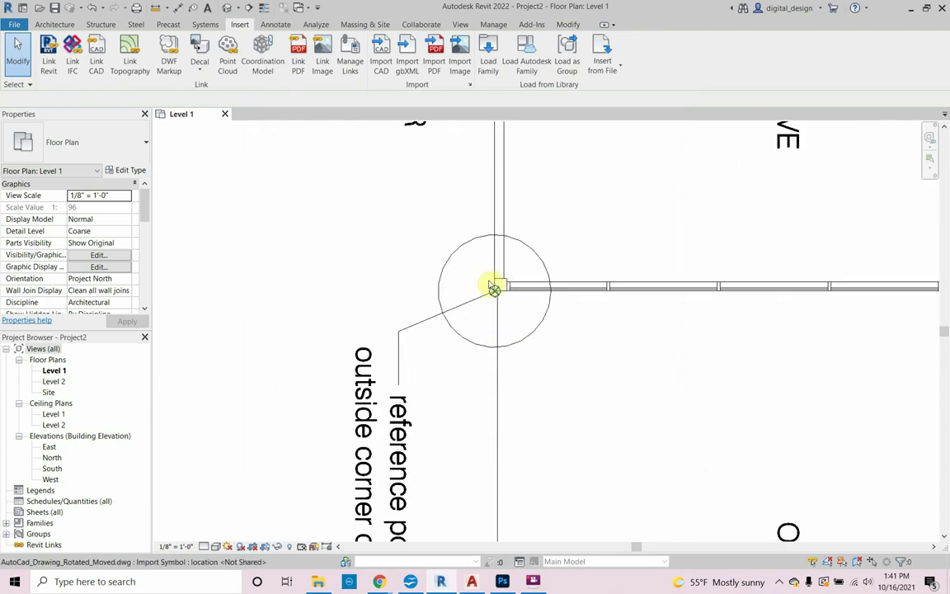
scroll(478, 302, down, 5)
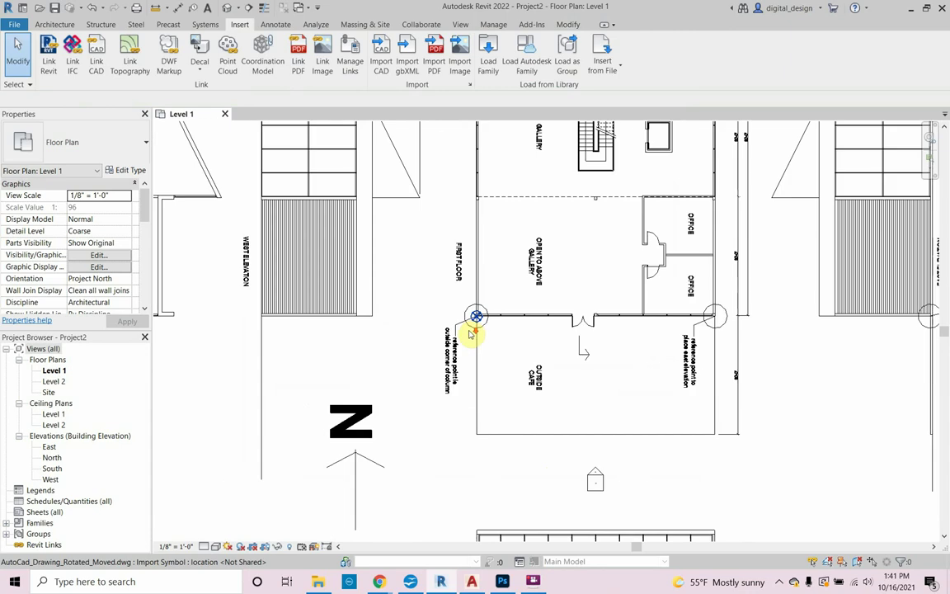
scroll(470, 333, down, 4)
scroll(474, 333, down, 3)
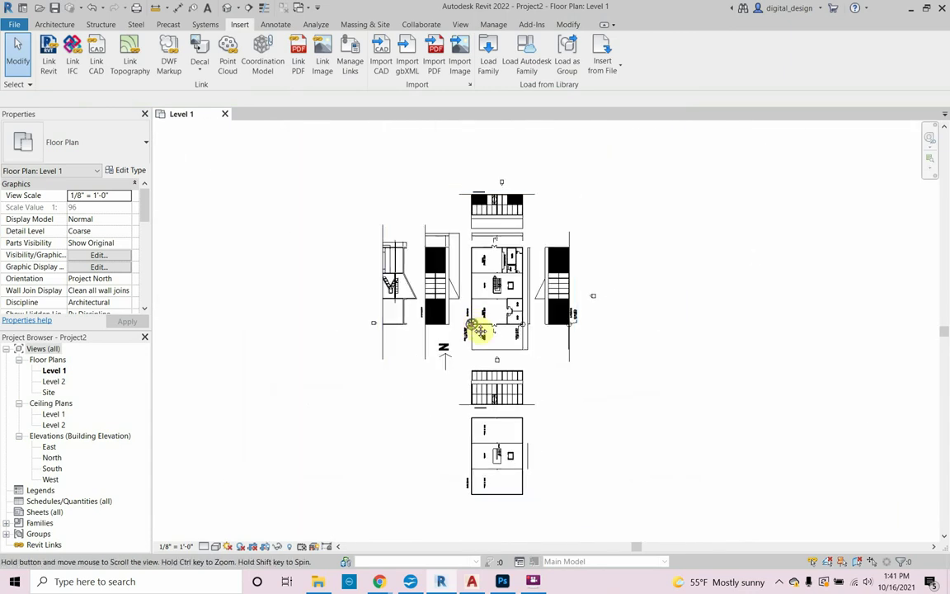
middle_drag(479, 330, 482, 307)
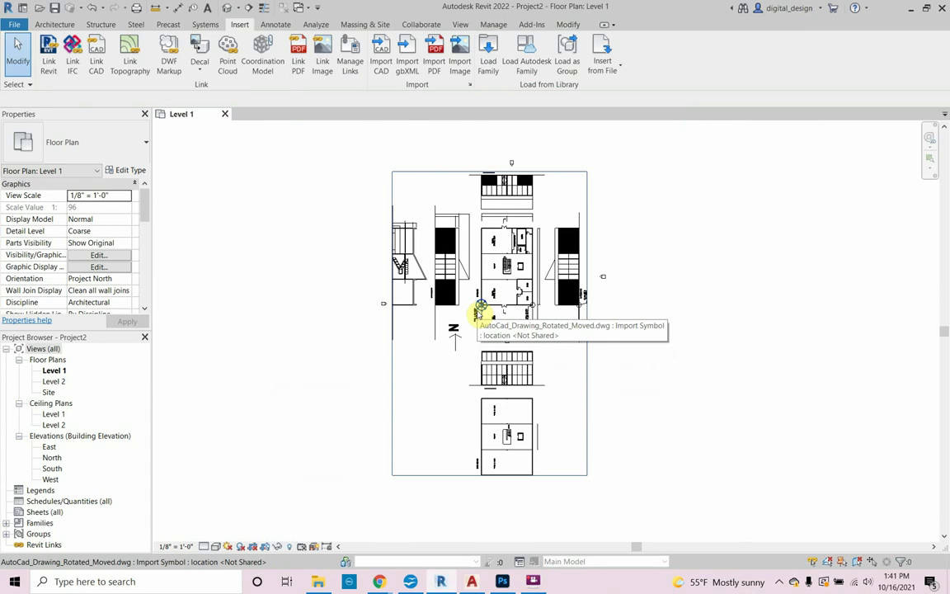
scroll(499, 303, up, 2)
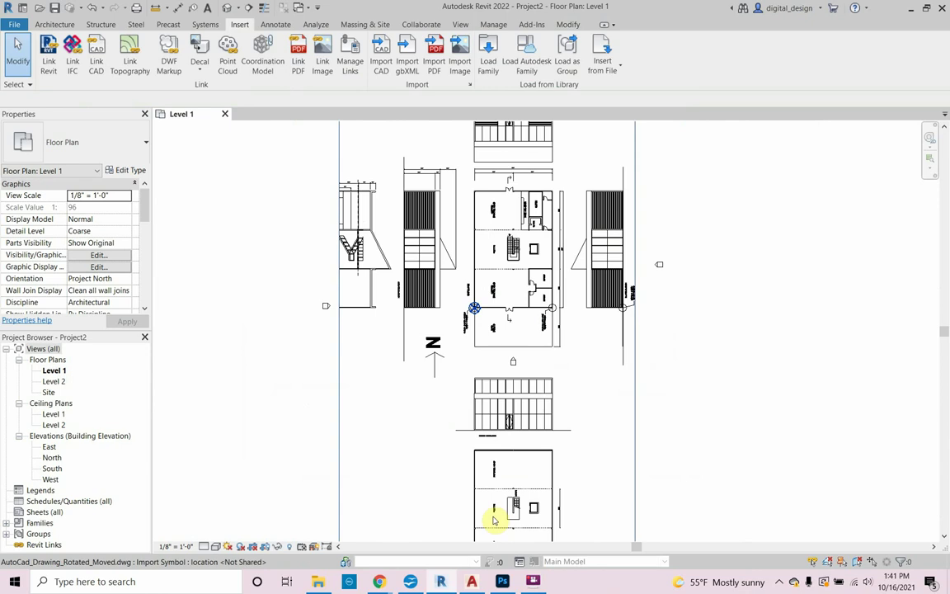
middle_drag(504, 502, 497, 461)
scroll(497, 462, up, 1)
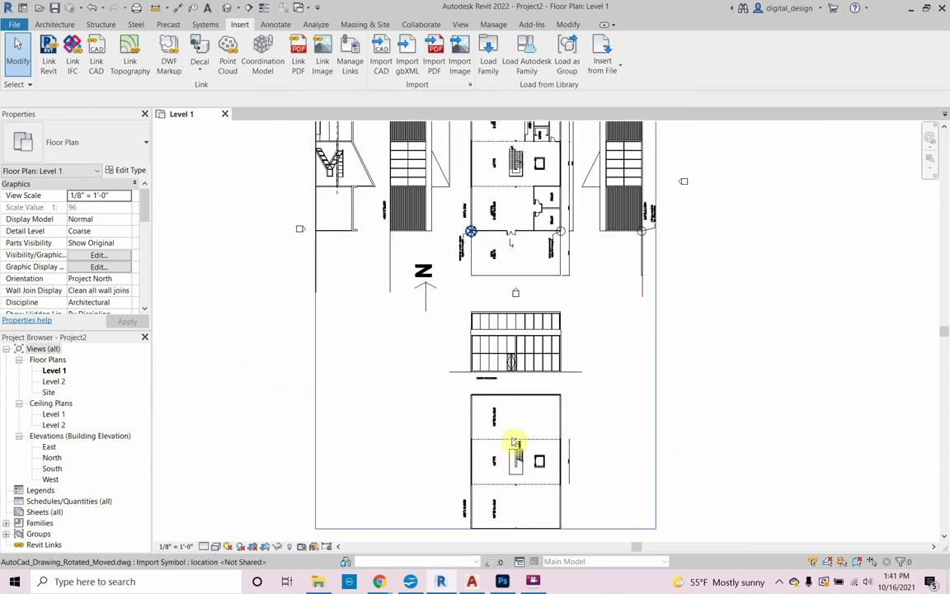
scroll(498, 477, down, 1)
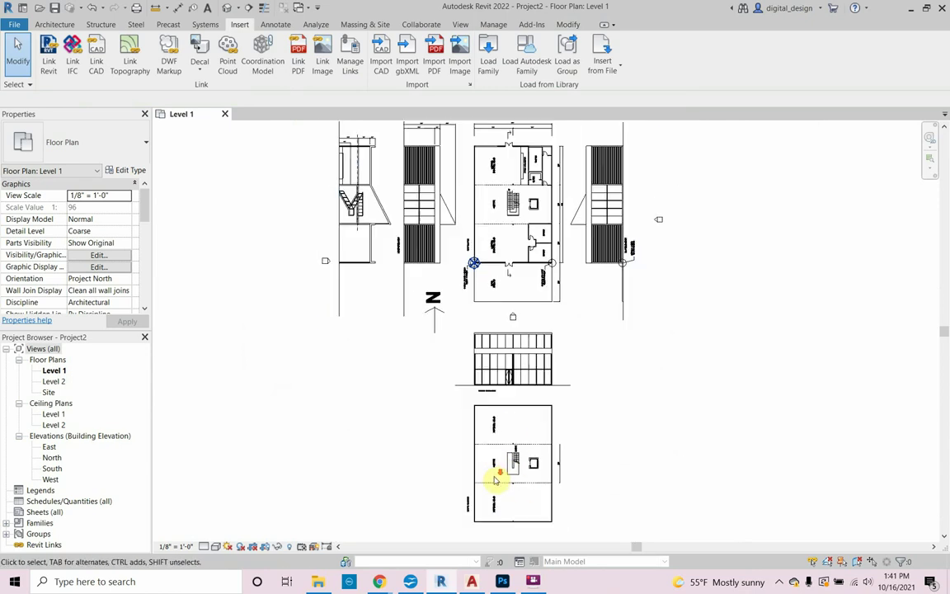
scroll(482, 412, up, 2)
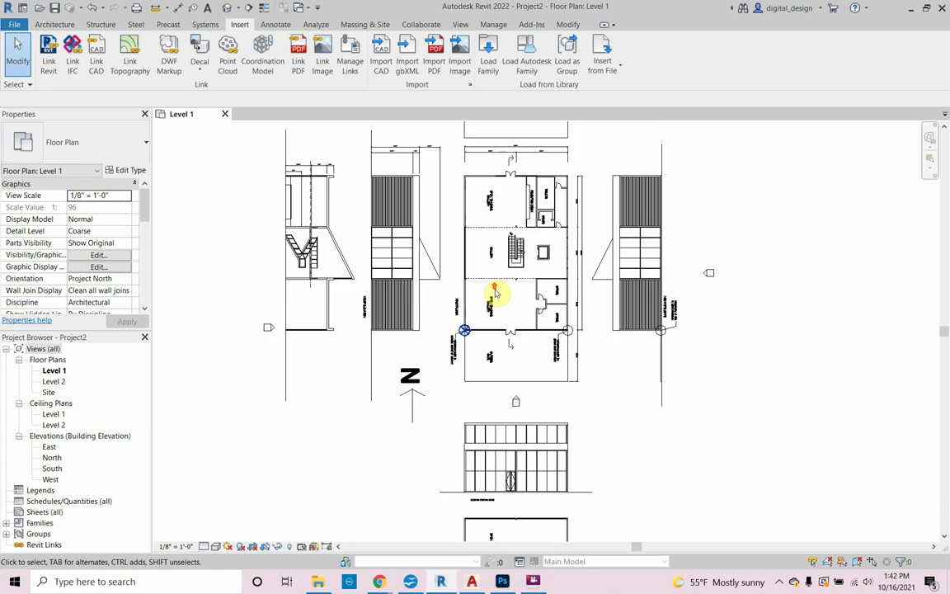
scroll(468, 347, up, 2)
scroll(467, 347, up, 2)
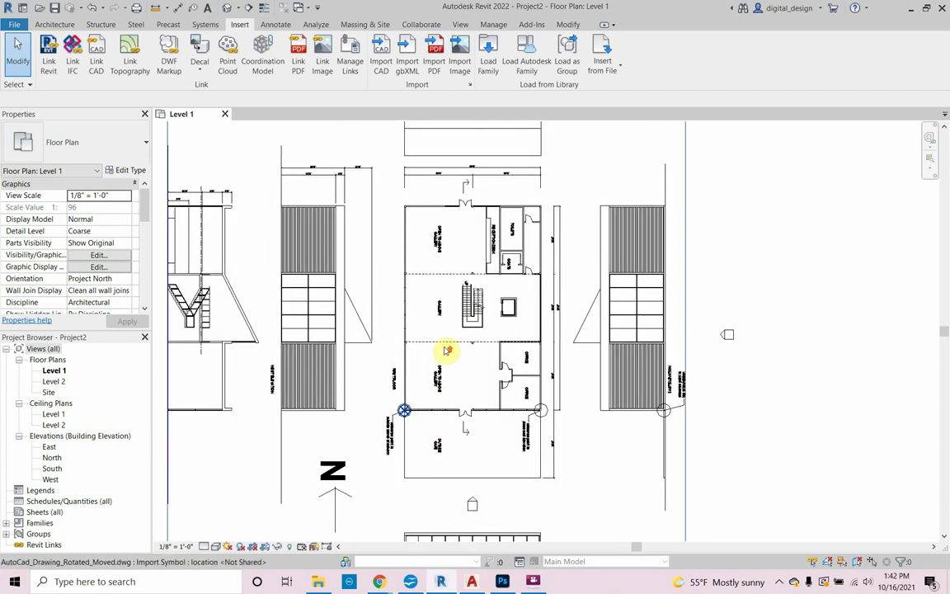
scroll(447, 352, up, 1)
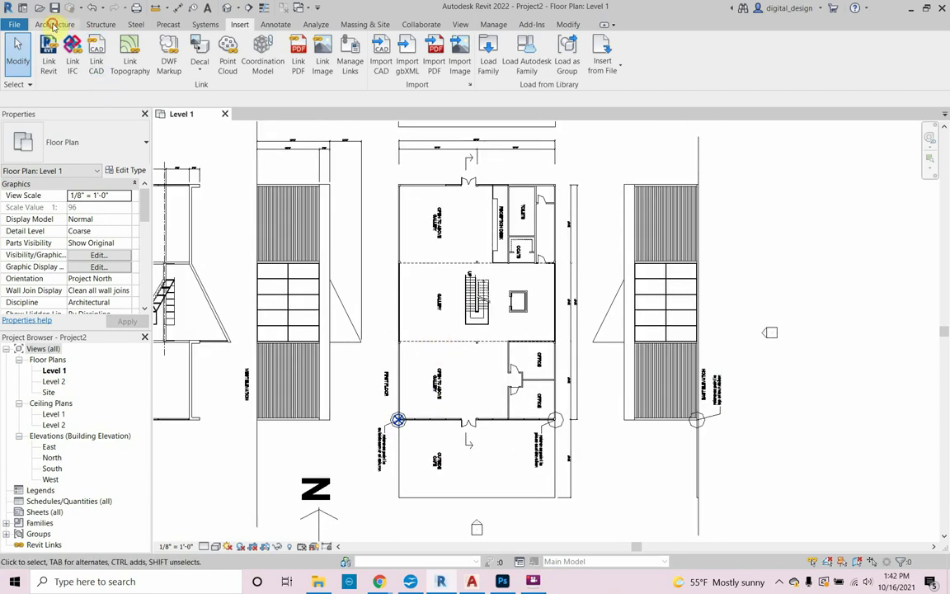
Start an architectural floor sketch using the Rectangle boundary tool
click(54, 25)
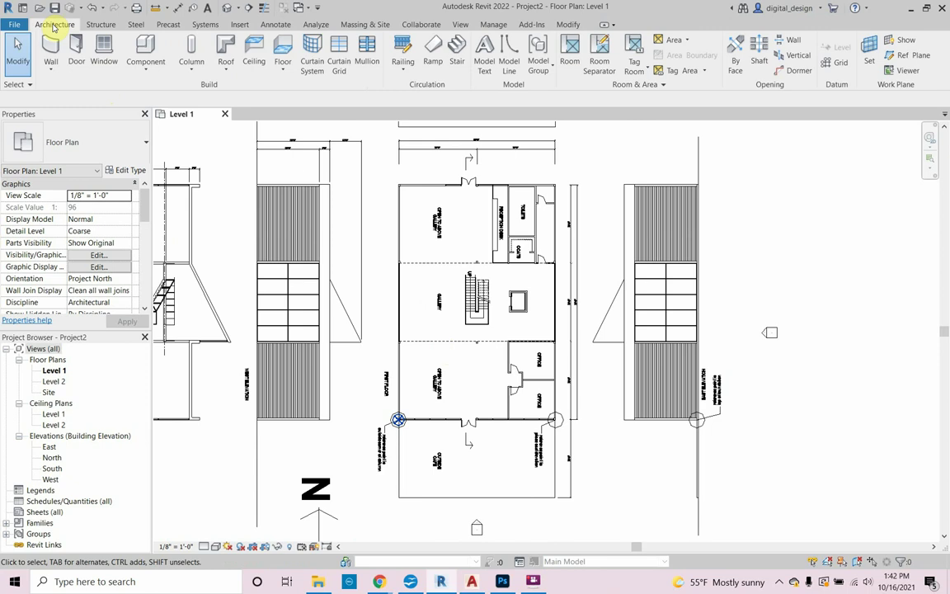
click(289, 68)
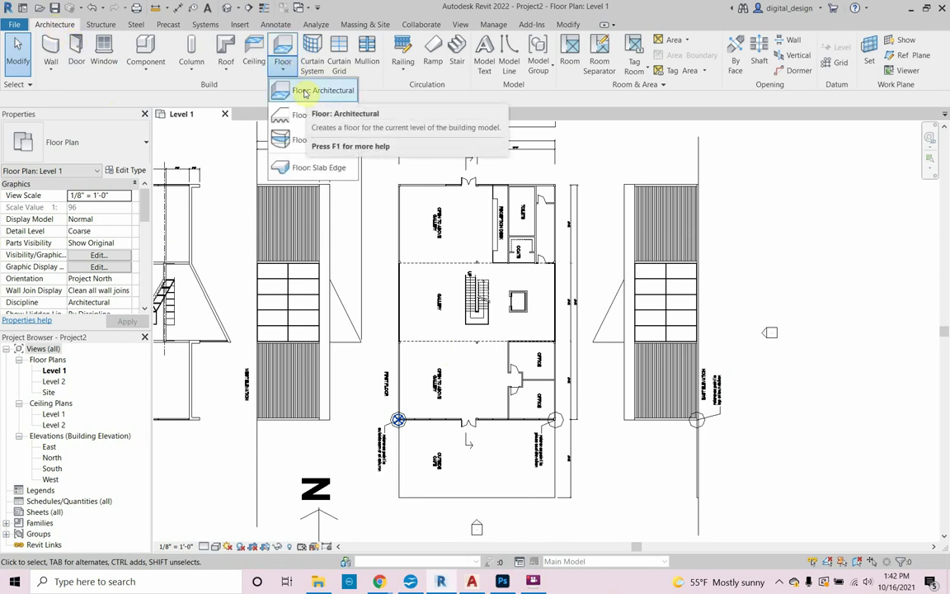
click(305, 91)
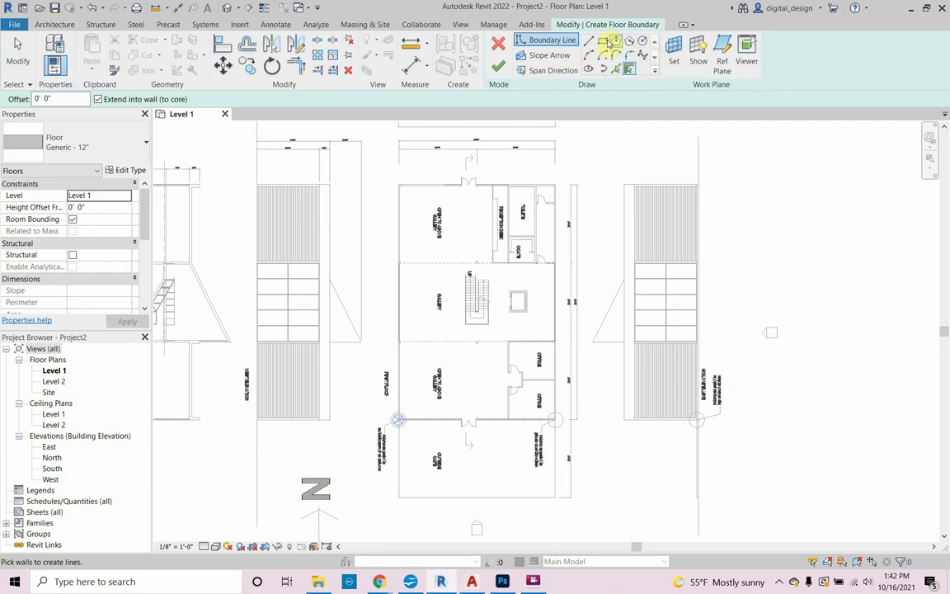
click(606, 41)
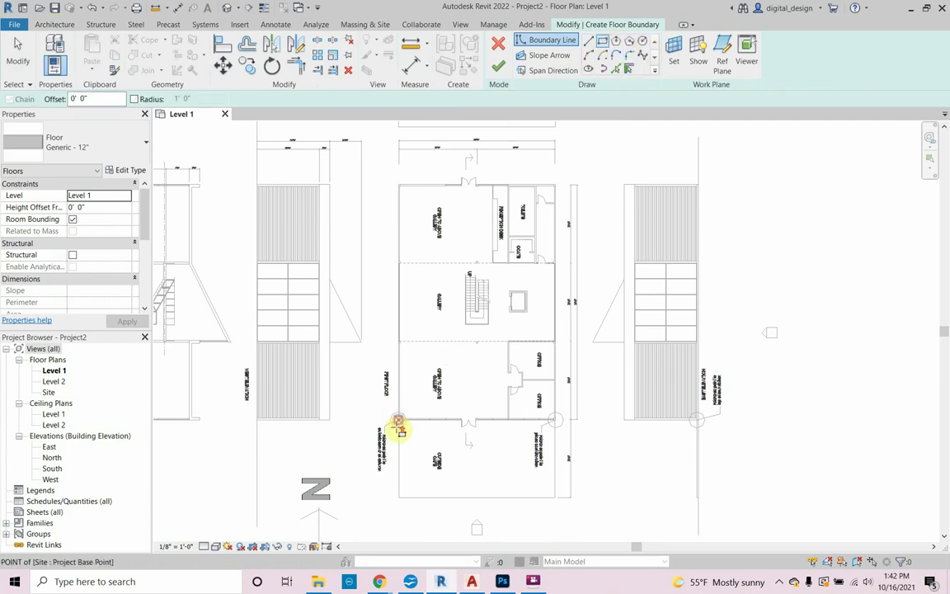
Draw the boundary from the lower-left to upper-right building corner and finish the Generic - 12" floor
scroll(398, 429, up, 8)
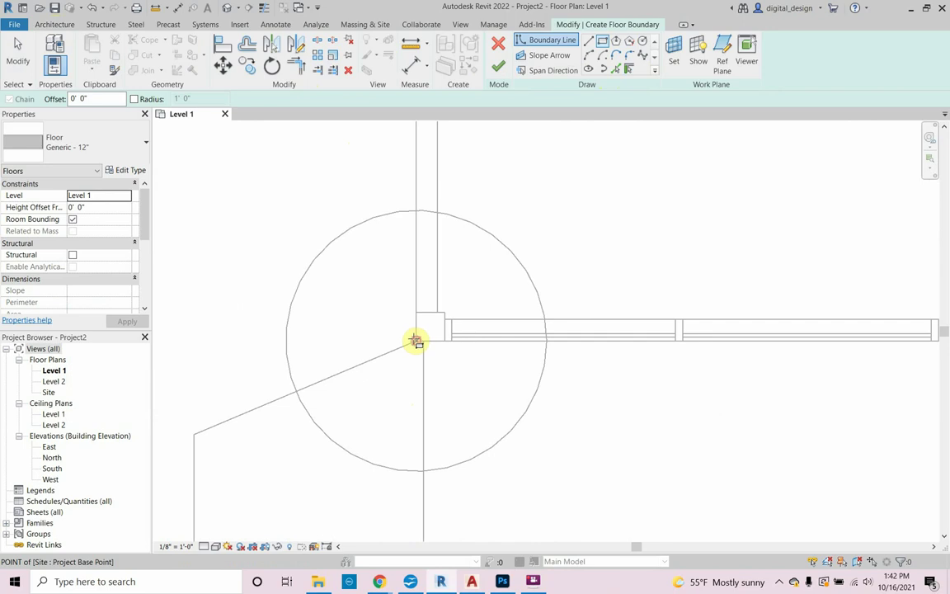
click(416, 340)
scroll(421, 305, down, 8)
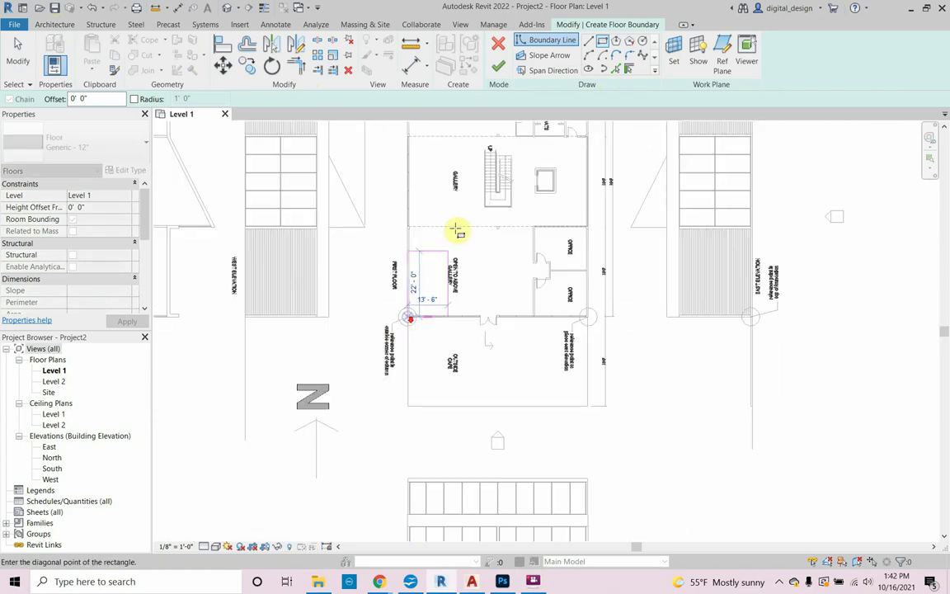
scroll(456, 230, up, 8)
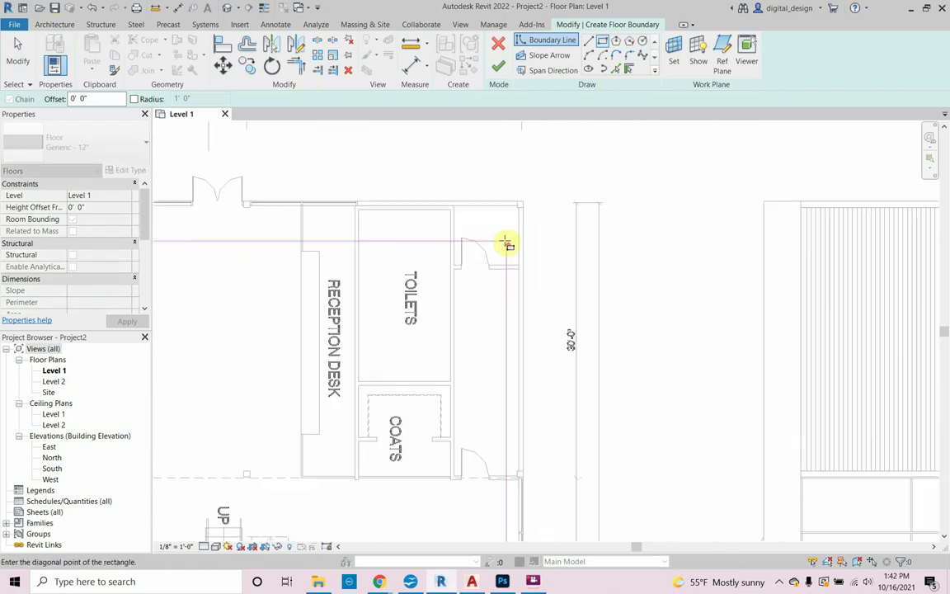
scroll(509, 237, up, 3)
click(536, 174)
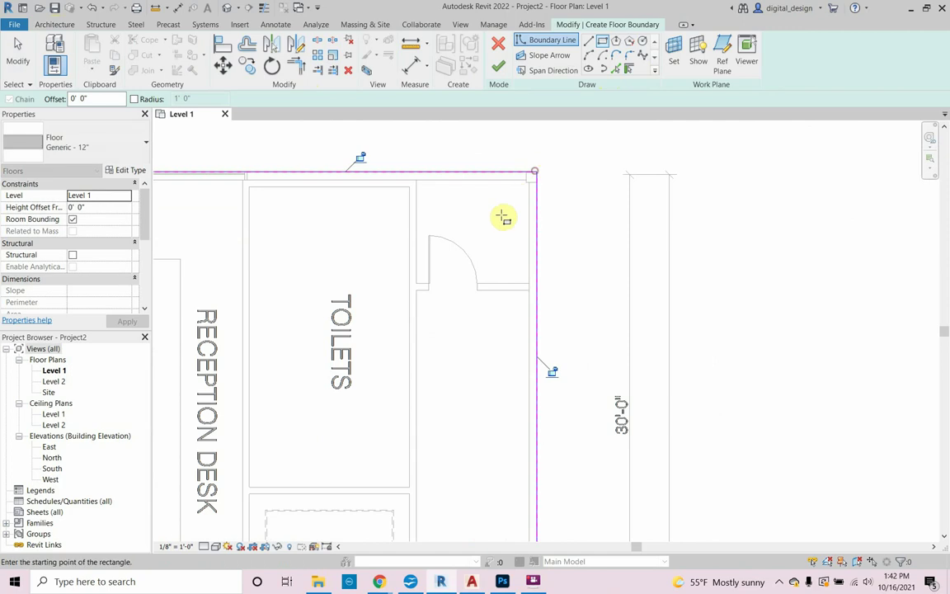
scroll(502, 216, down, 5)
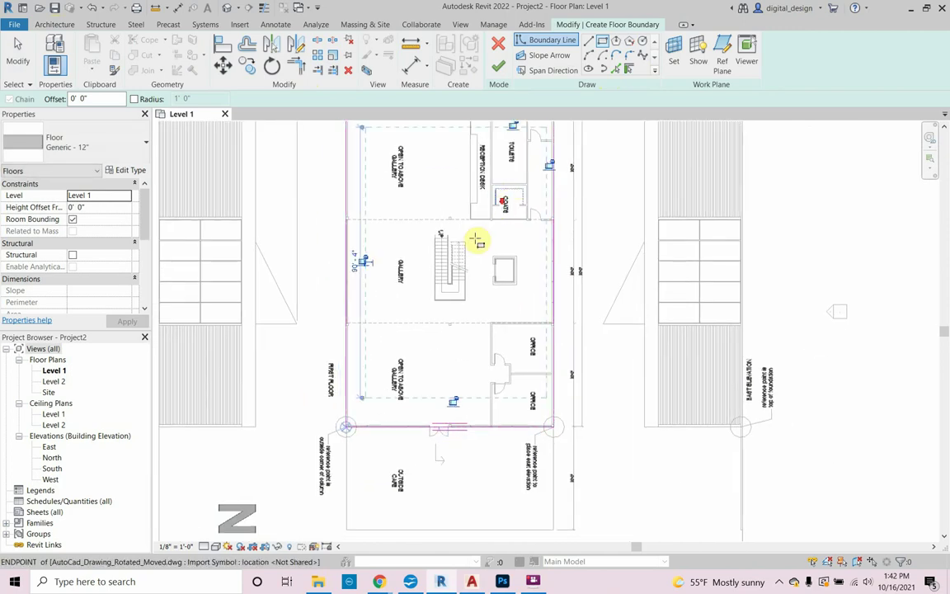
scroll(453, 289, down, 3)
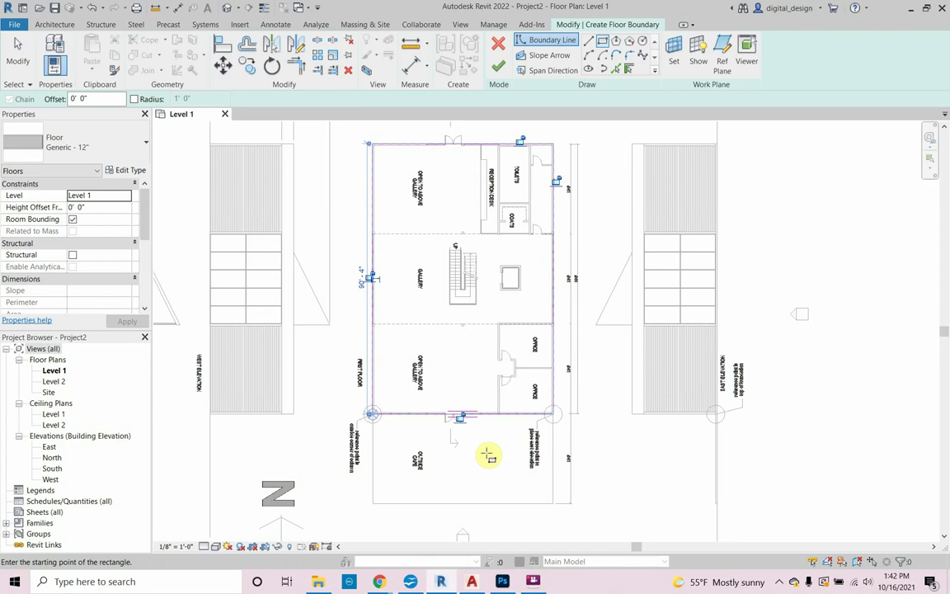
click(499, 69)
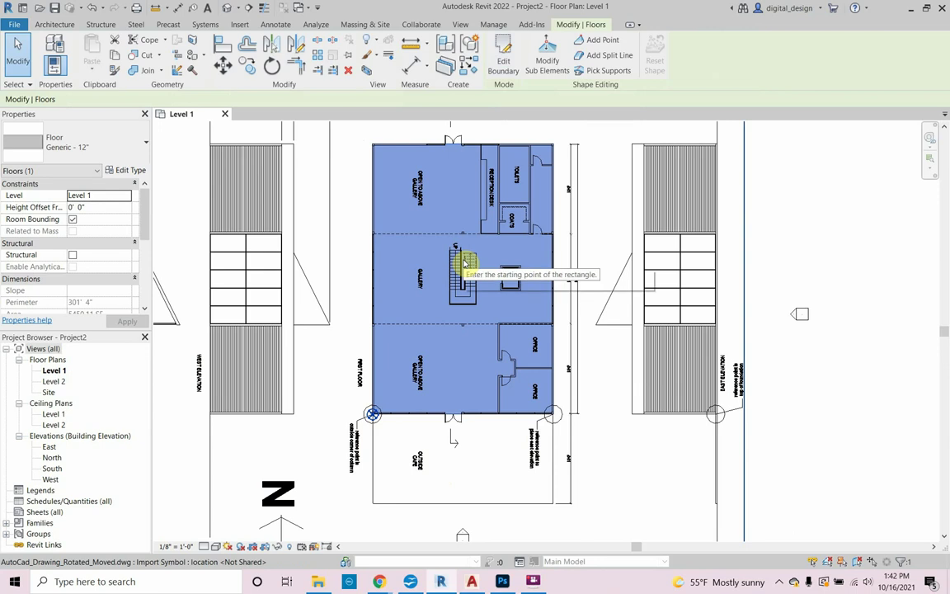
Inspect and select the new 12" floor in an orbited 3D view, then return to Level 1
middle_drag(457, 267, 474, 281)
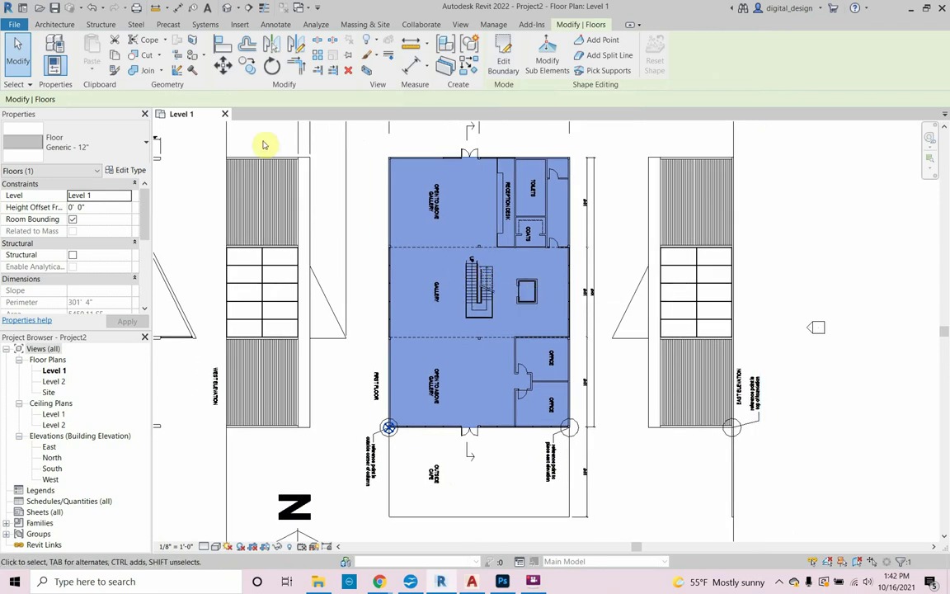
click(227, 10)
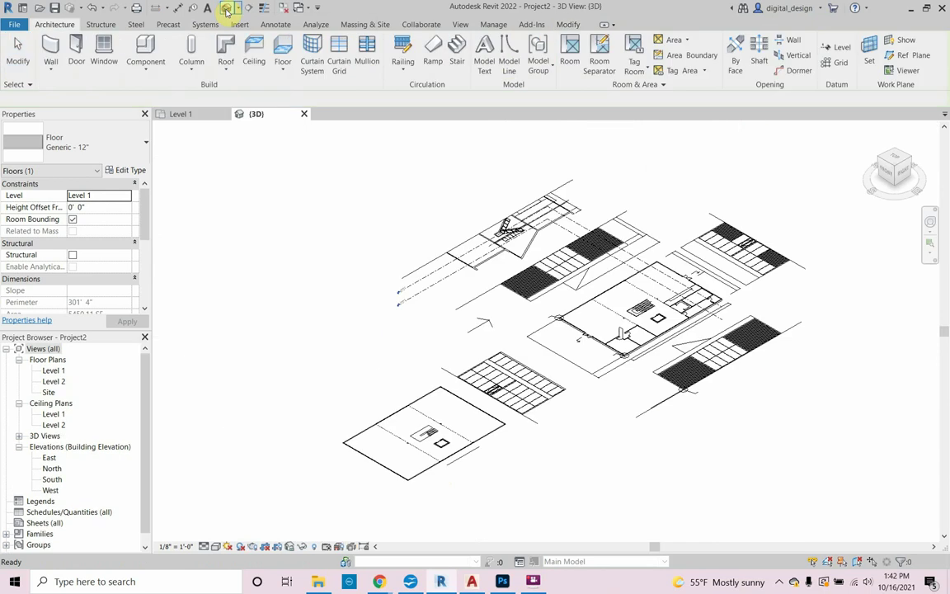
shift+middle_drag(462, 240, 314, 264)
scroll(446, 350, up, 6)
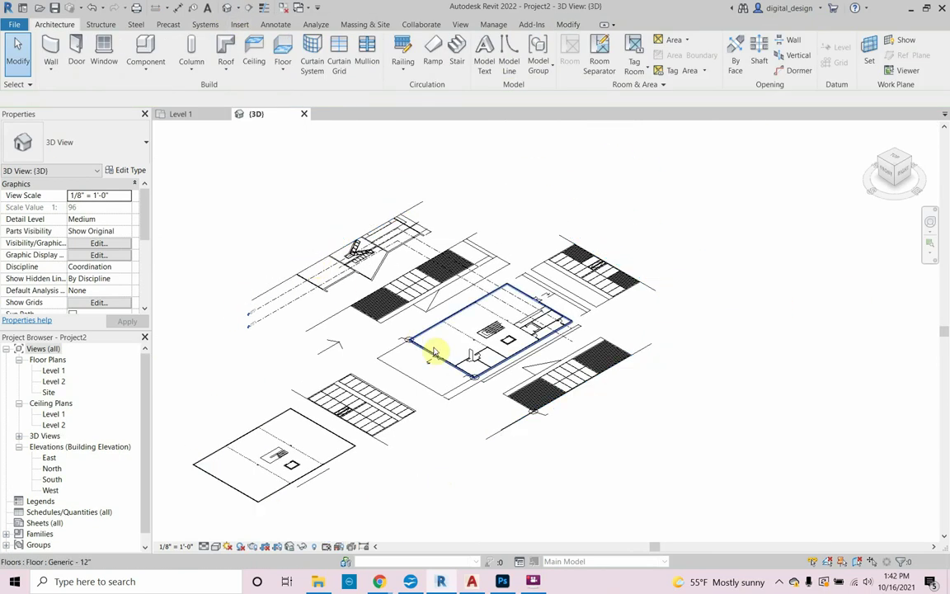
click(470, 347)
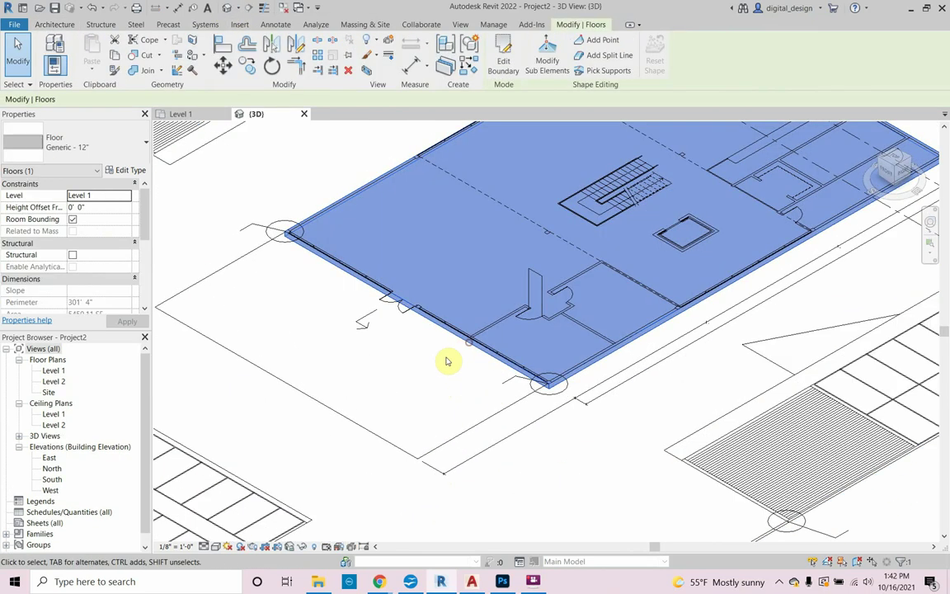
scroll(438, 381, down, 5)
mouse_move(471, 349)
shift+middle_down()
mouse_move(441, 373)
mouse_move(456, 352)
shift+middle_up()
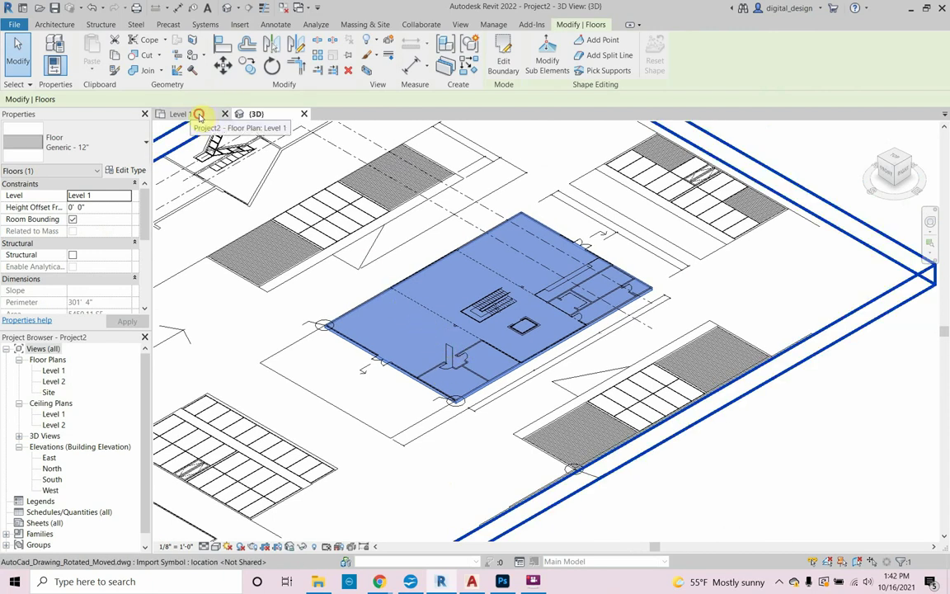
click(198, 116)
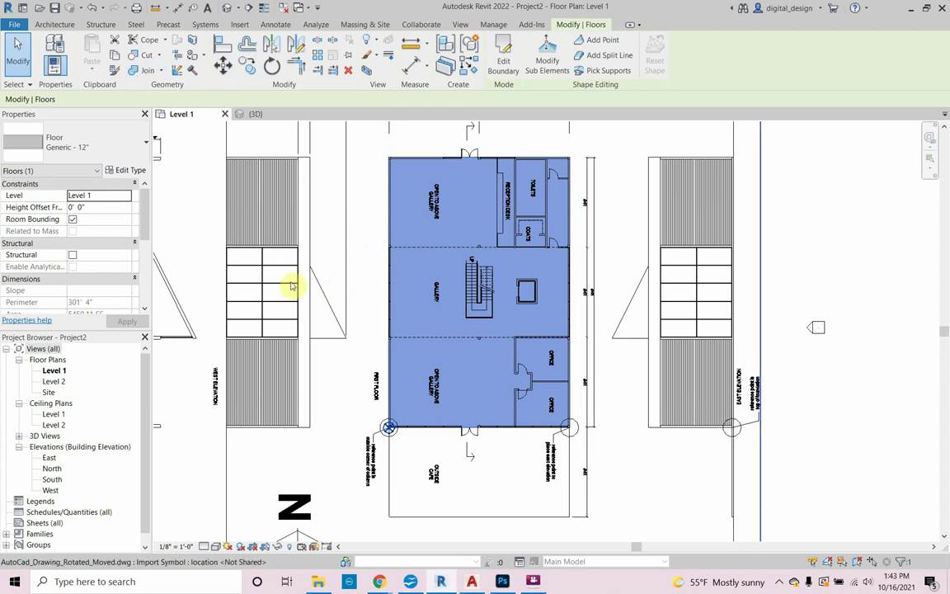
Place a 24" x 24" architectural column inside the lower-left building corner and select it
scroll(381, 450, up, 3)
scroll(384, 445, up, 4)
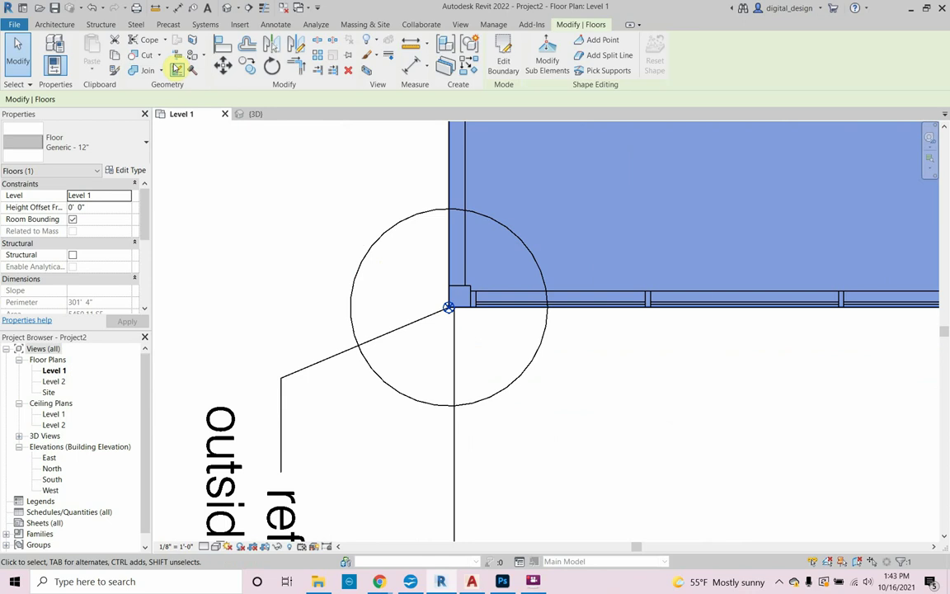
click(62, 25)
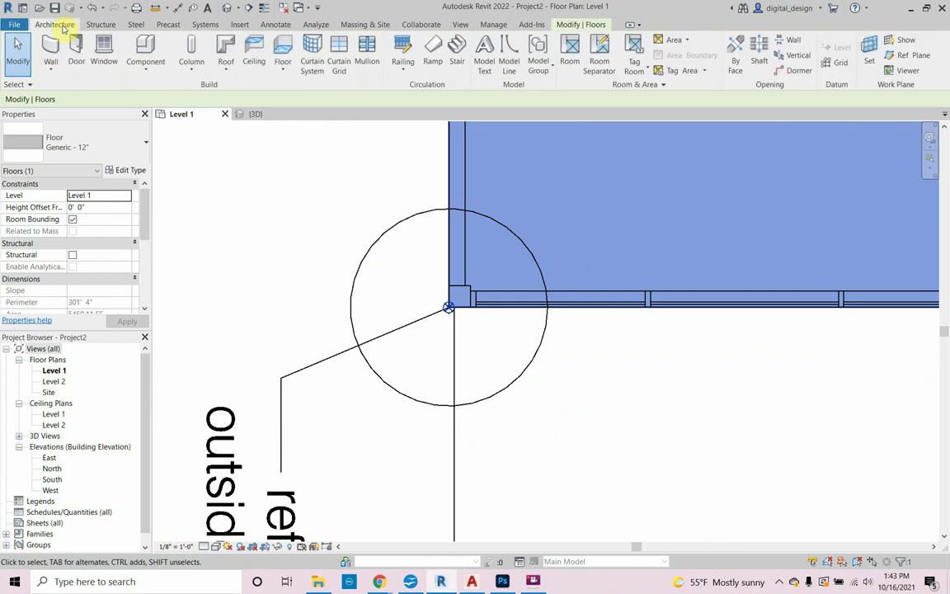
click(187, 74)
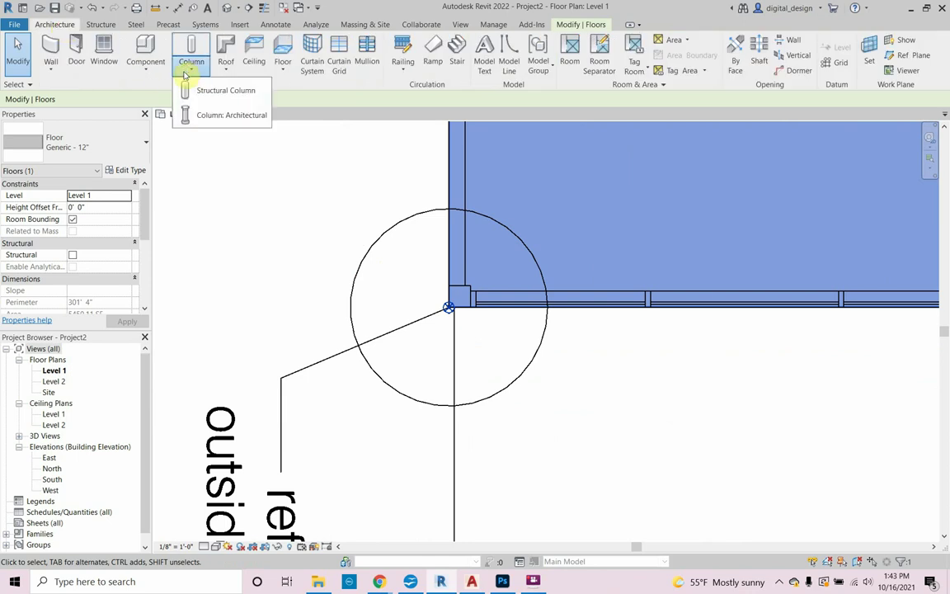
click(208, 115)
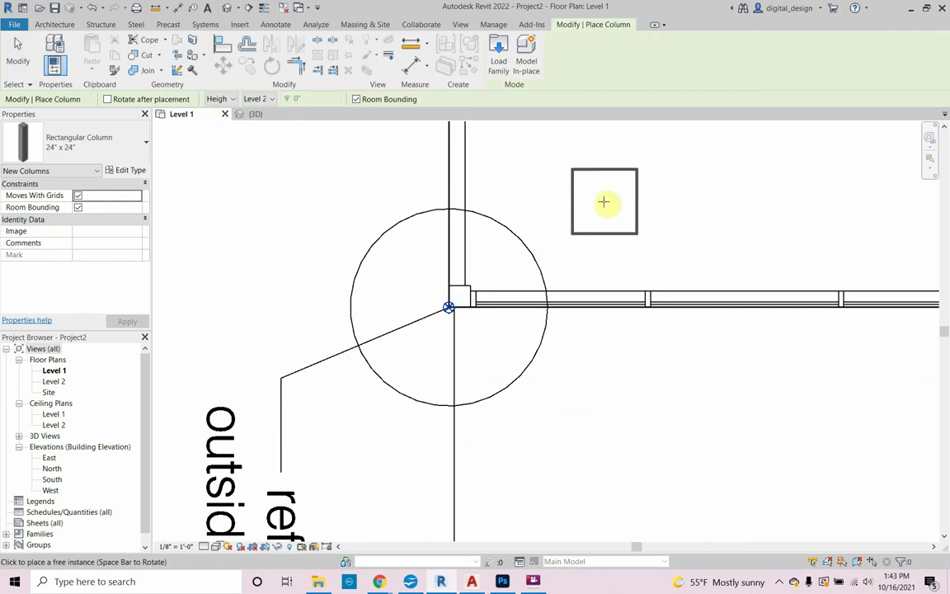
click(604, 202)
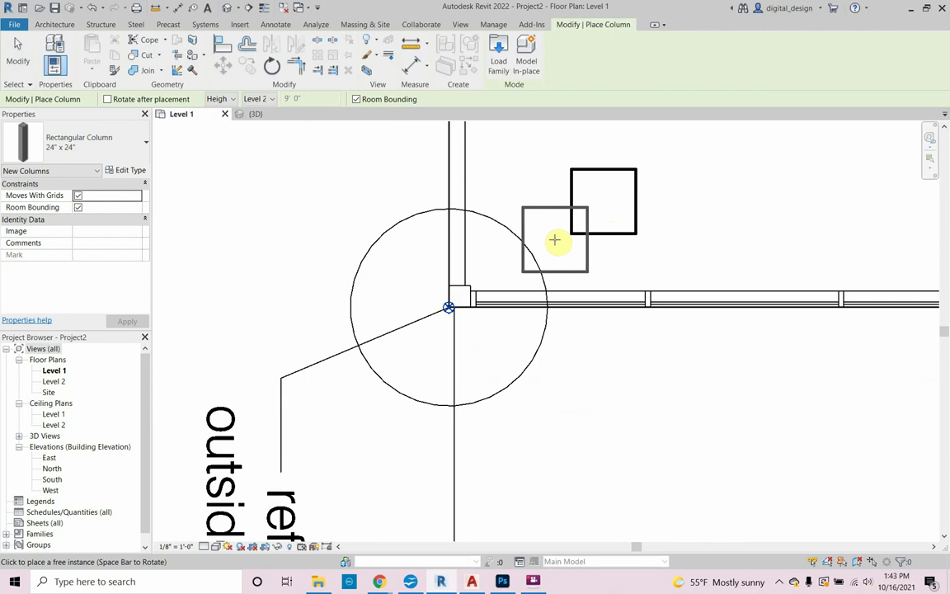
key(Escape)
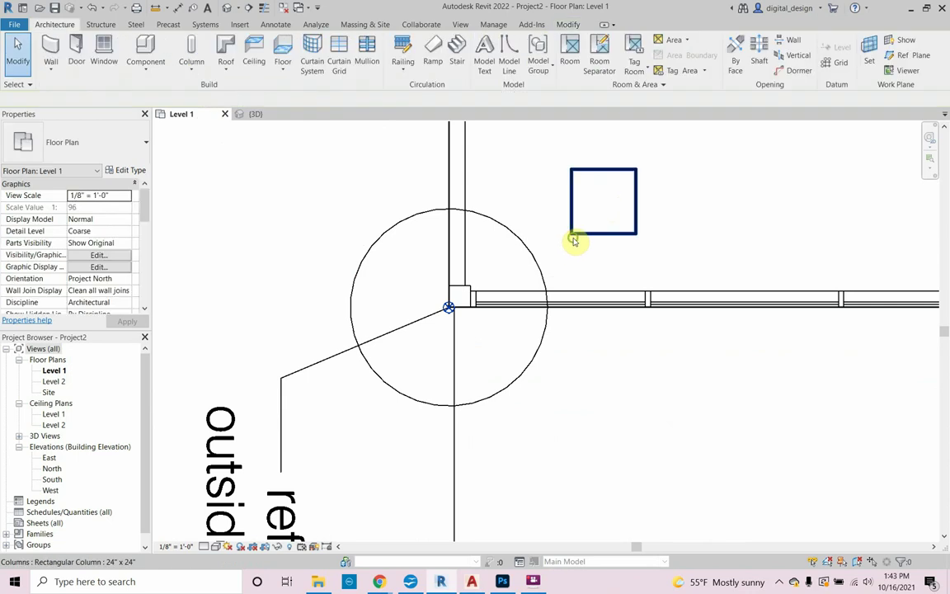
middle_drag(575, 241, 575, 262)
click(578, 255)
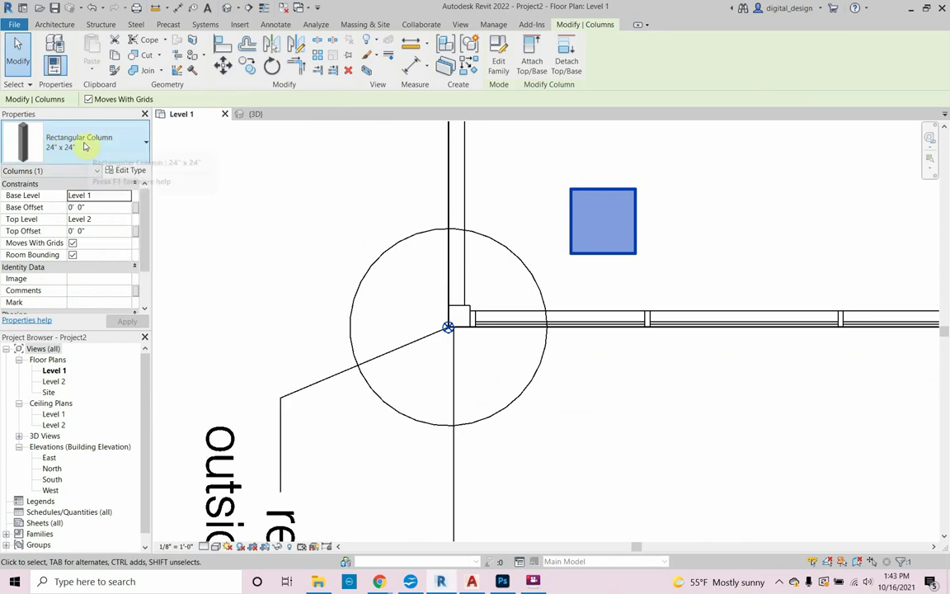
Try the 18" x 18" and 18" x 24" column sizes, keep 18" x 18", and open Edit Type
click(114, 151)
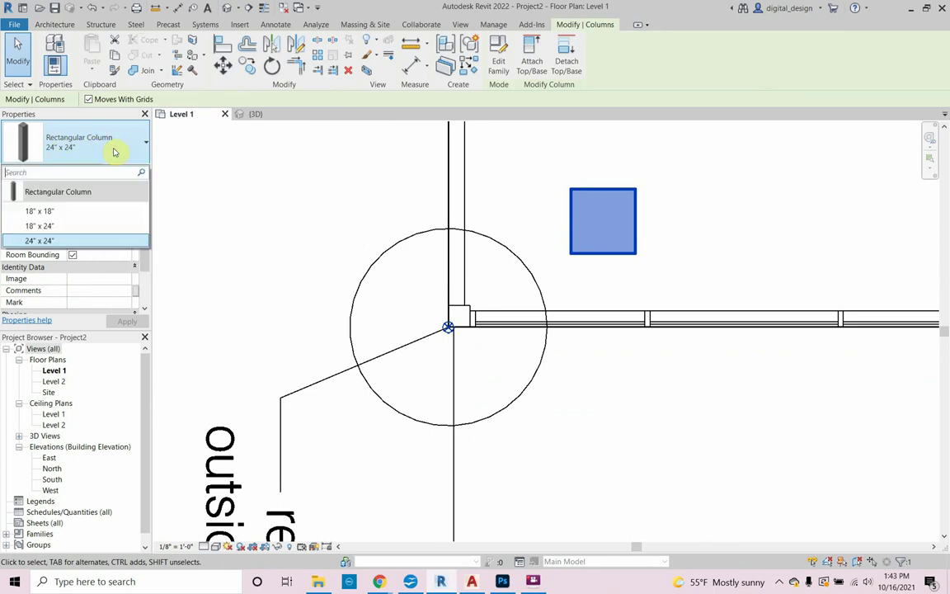
click(39, 211)
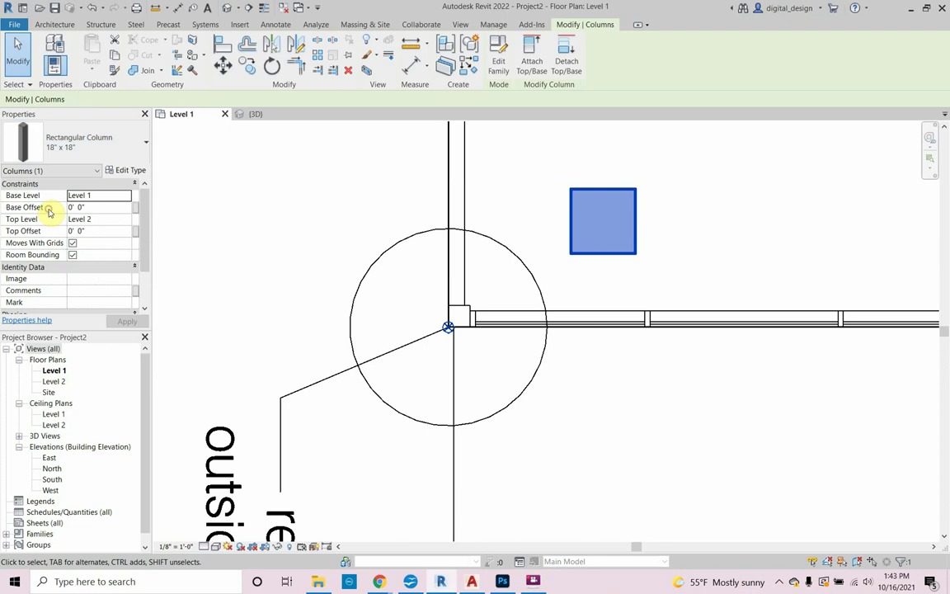
click(102, 148)
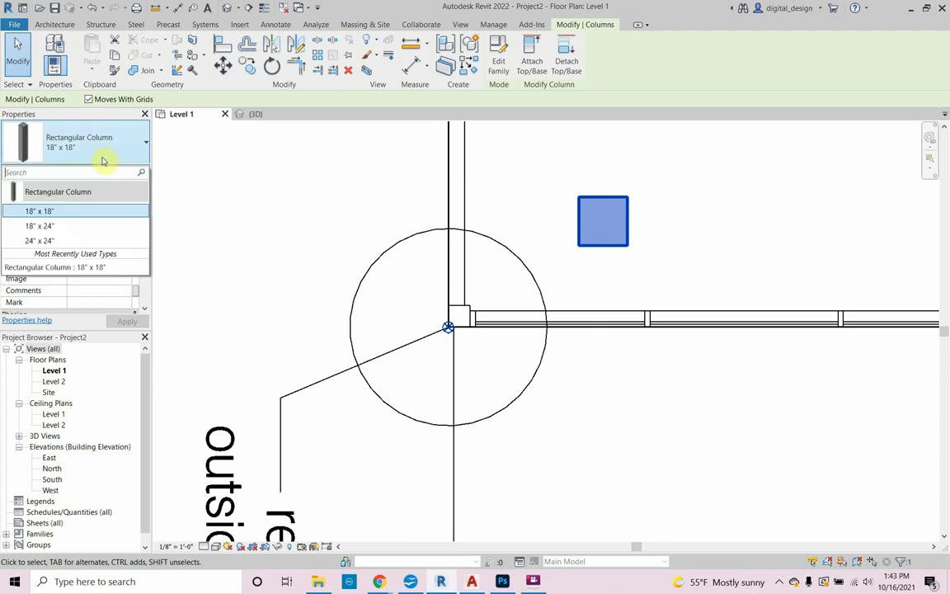
click(60, 227)
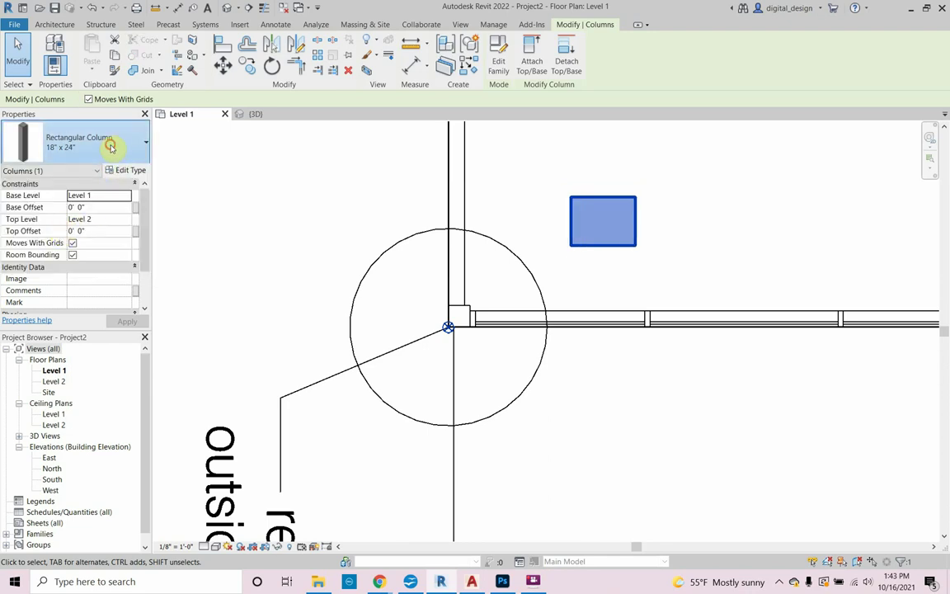
click(81, 144)
click(77, 208)
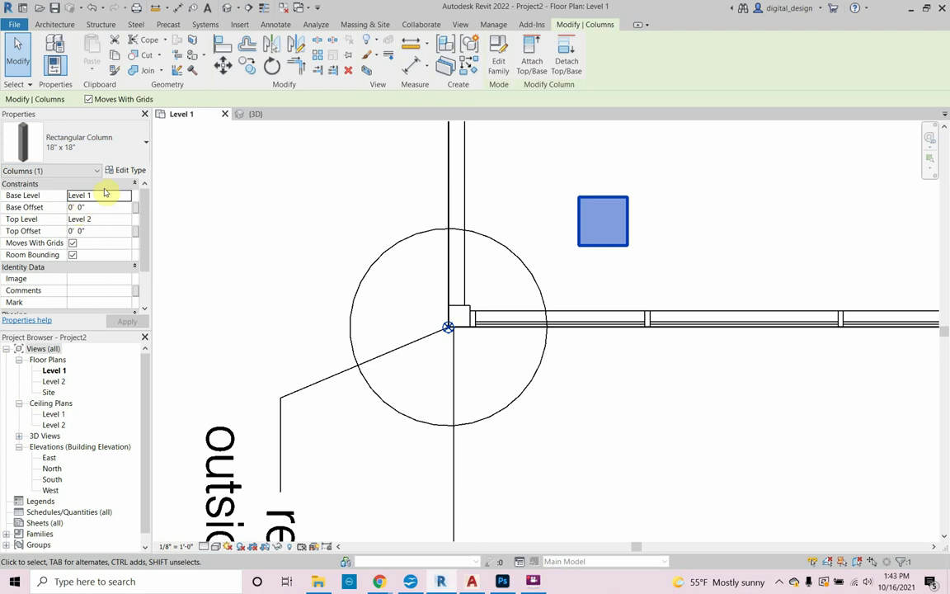
click(128, 171)
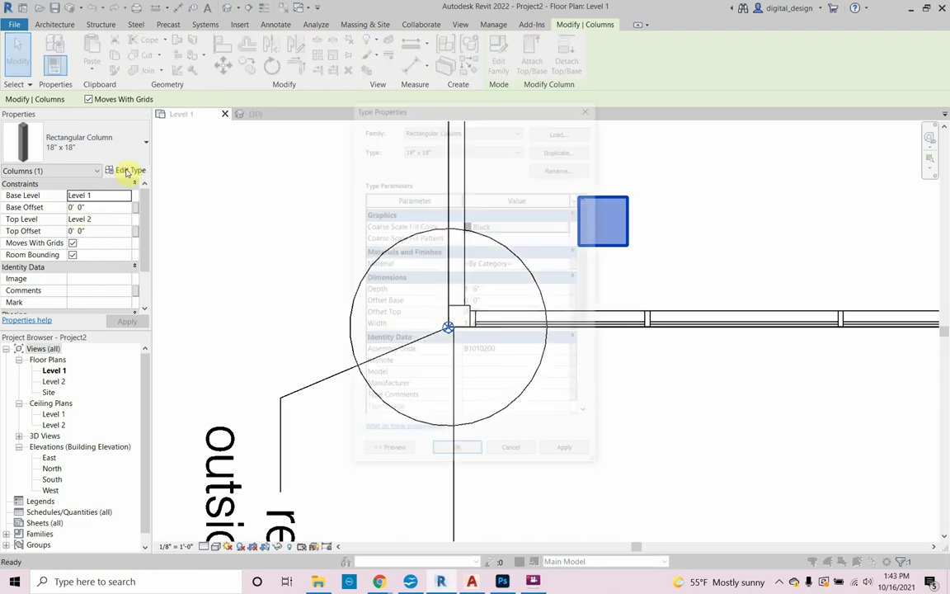
Duplicate the type as 8"x8" with depth and width 0' 8" and apply it
click(546, 151)
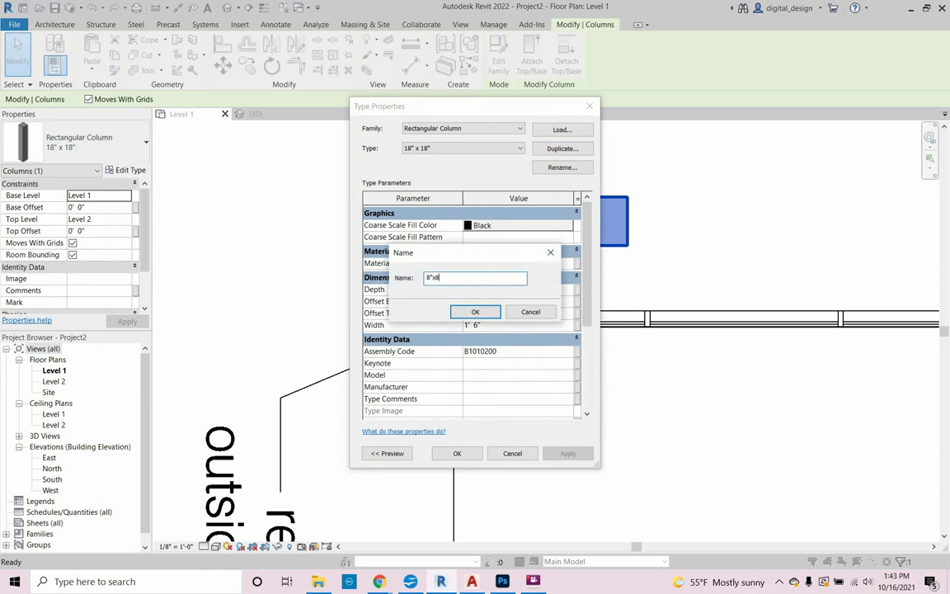
text(8"x8")
click(455, 311)
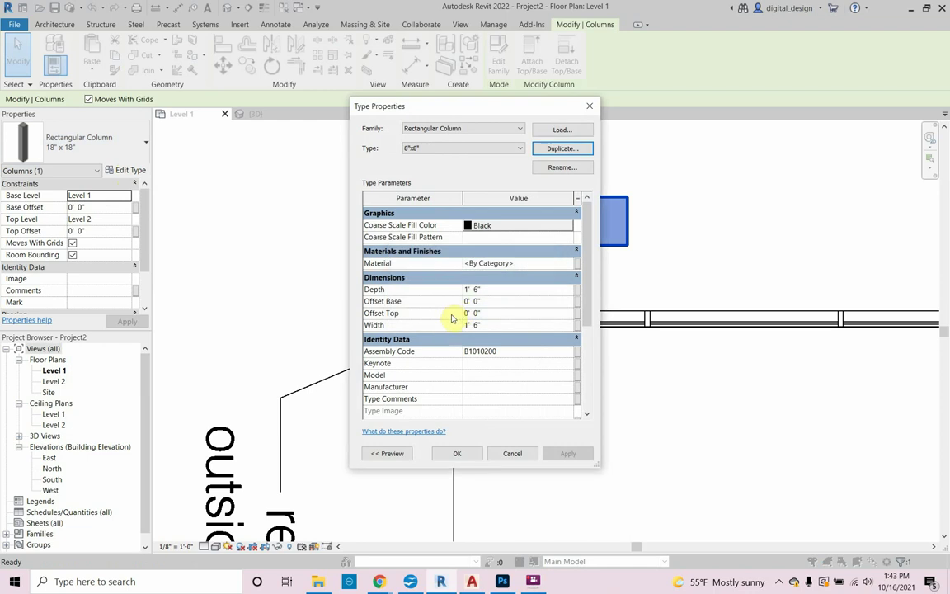
click(488, 289)
drag(486, 289, 440, 301)
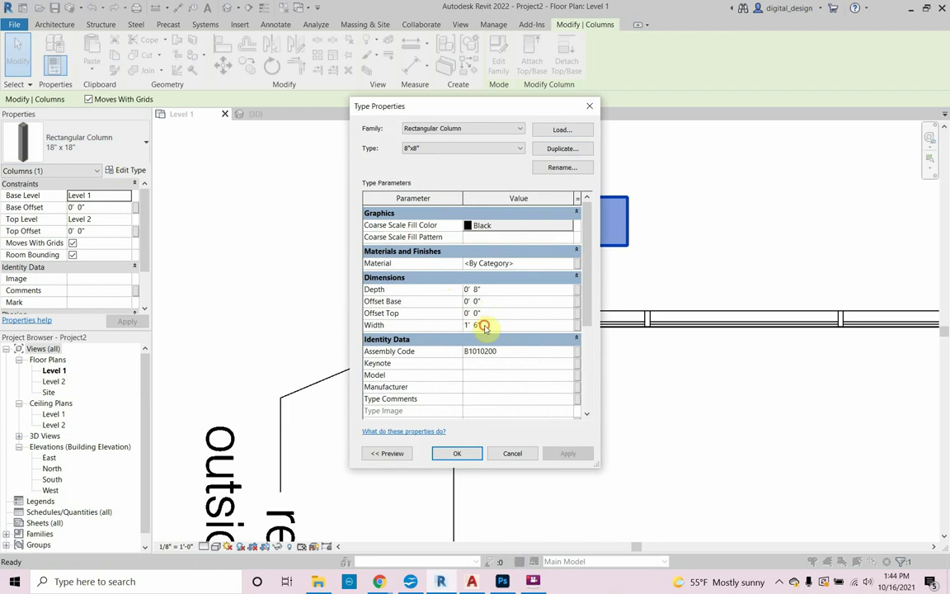
click(461, 325)
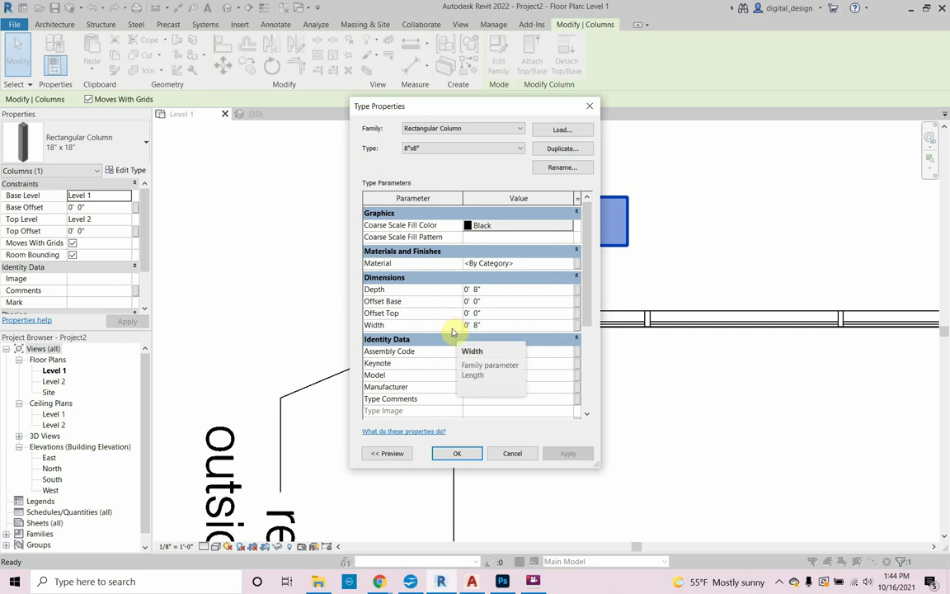
click(441, 452)
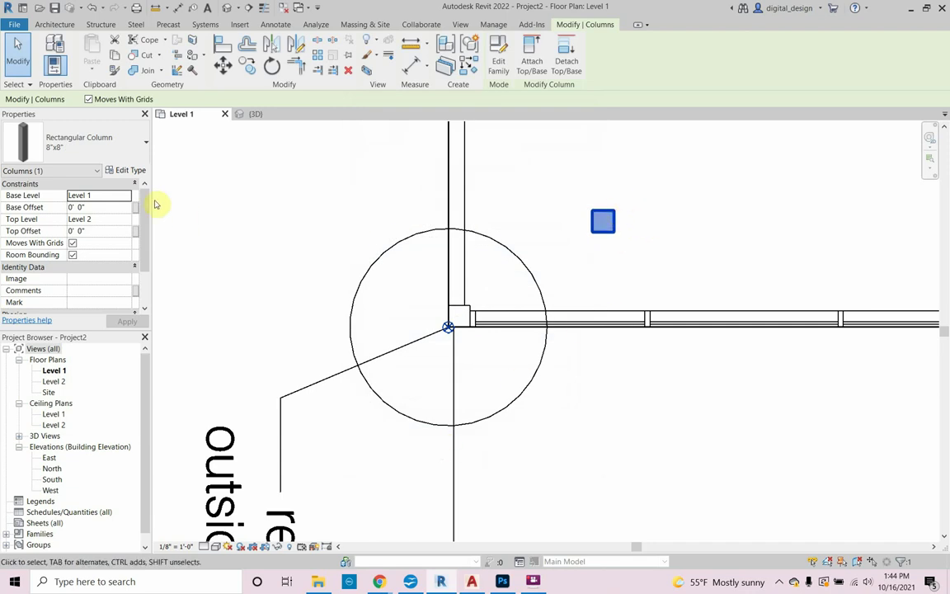
Switch the column to 24" x 24" and back to 8"x8", then start moving it
click(97, 143)
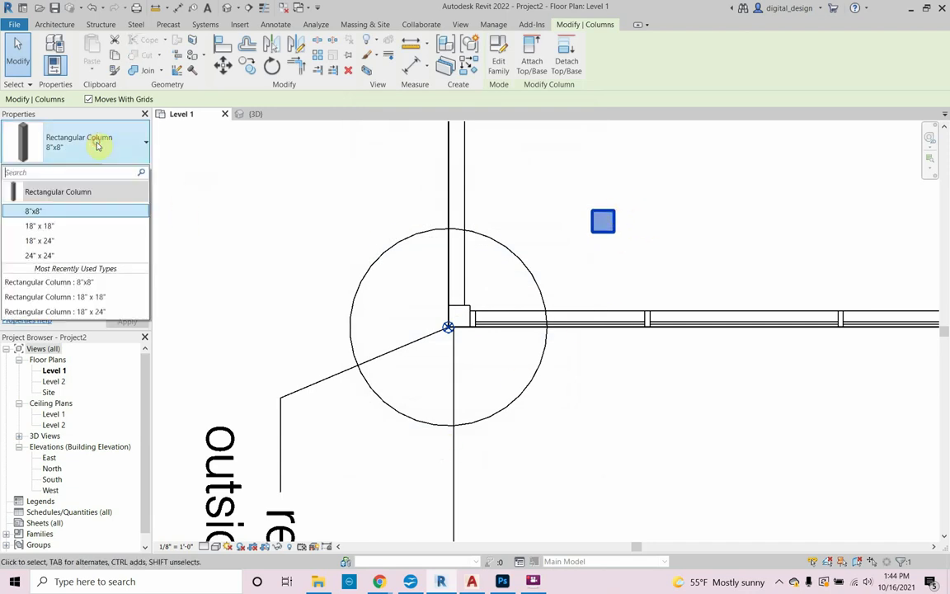
click(57, 255)
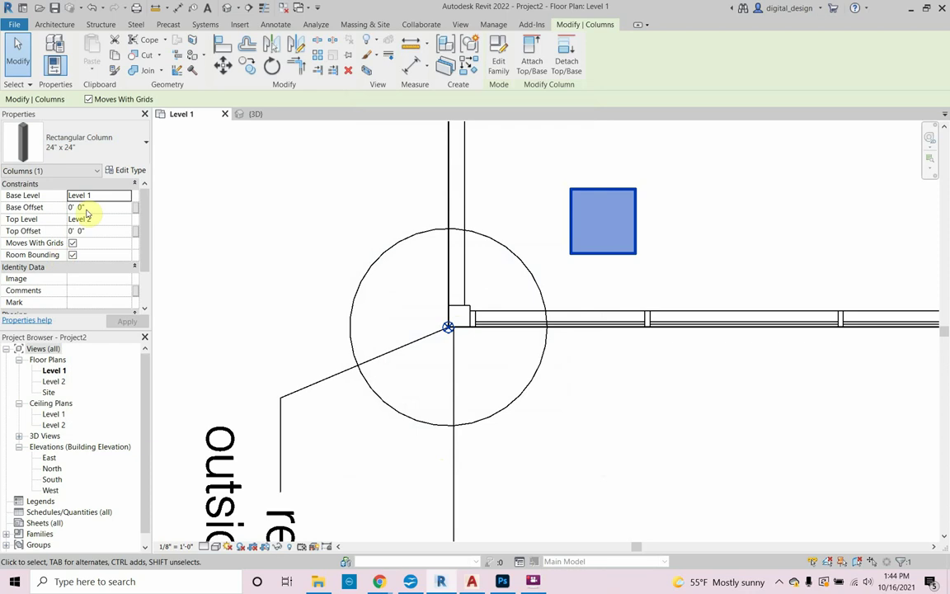
click(96, 142)
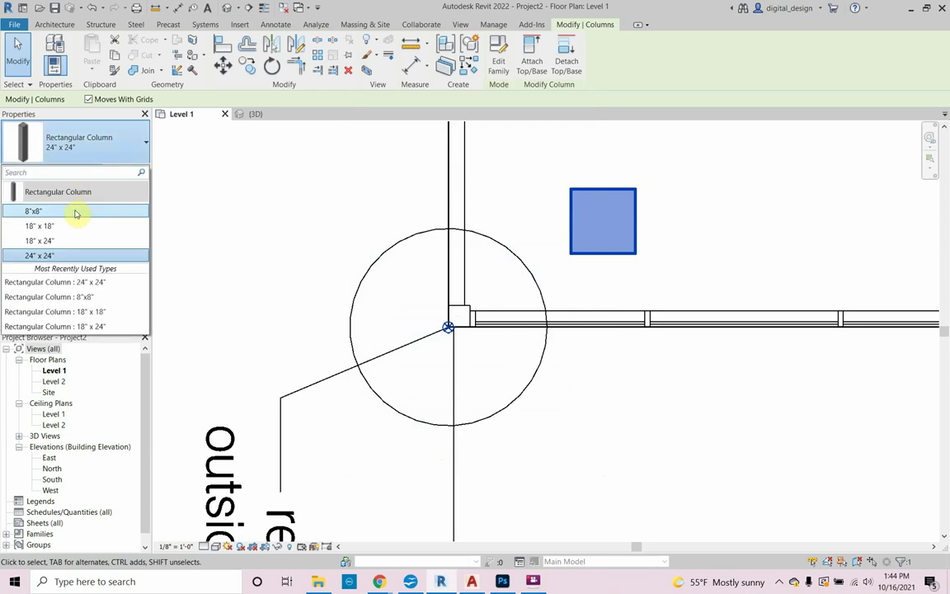
click(75, 212)
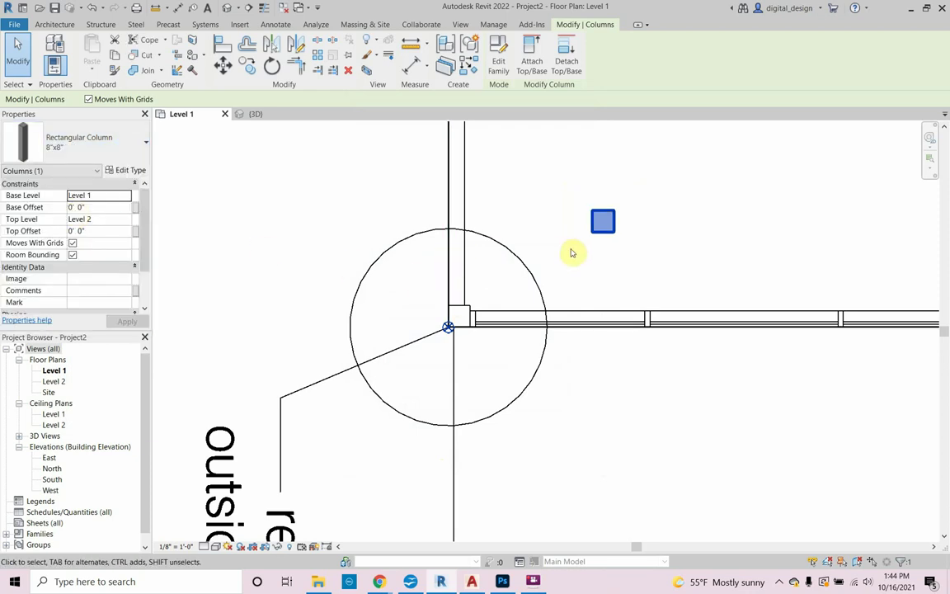
key(m)
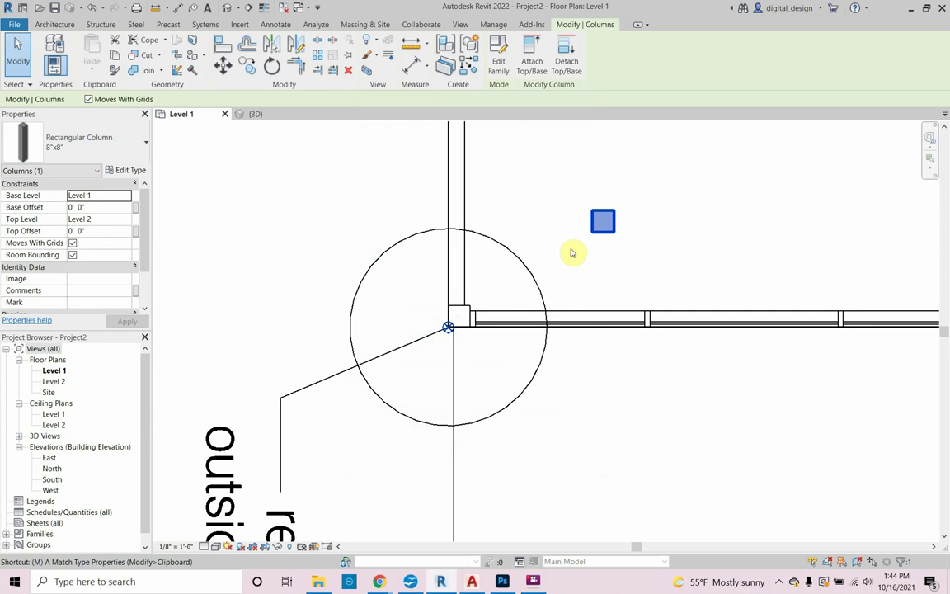
key(v)
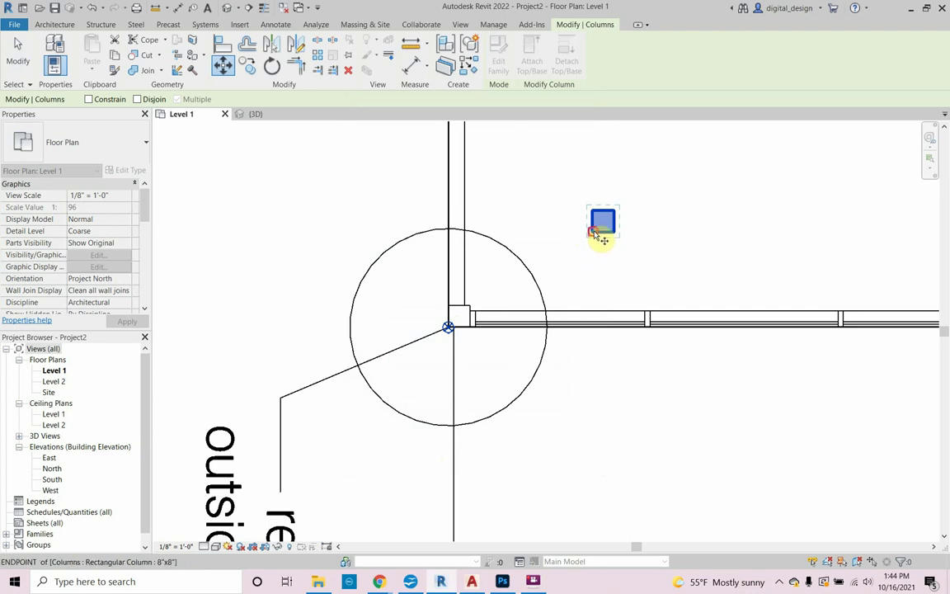
Move the 8"x8" column onto the west wall corner reference point
click(597, 235)
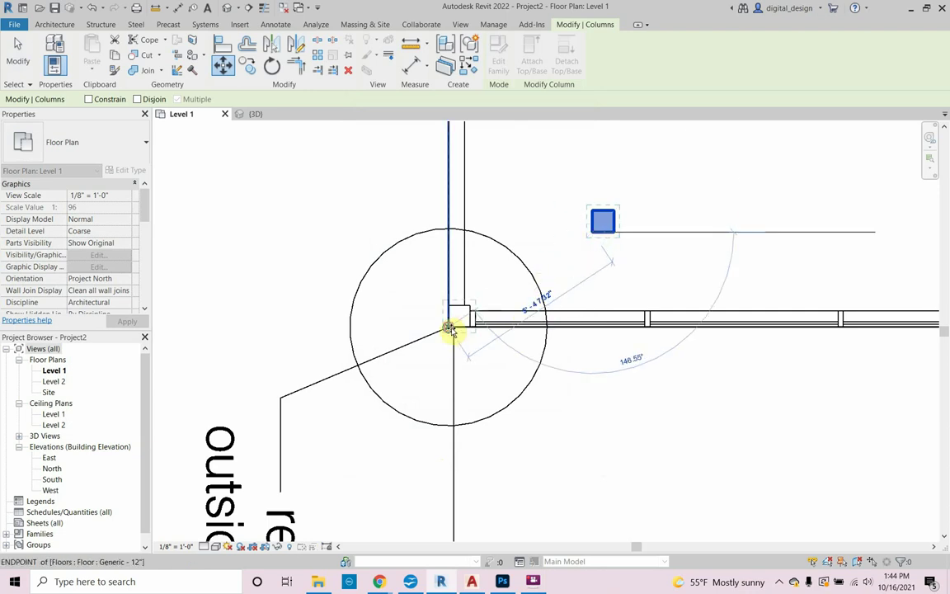
click(453, 330)
scroll(445, 345, down, 3)
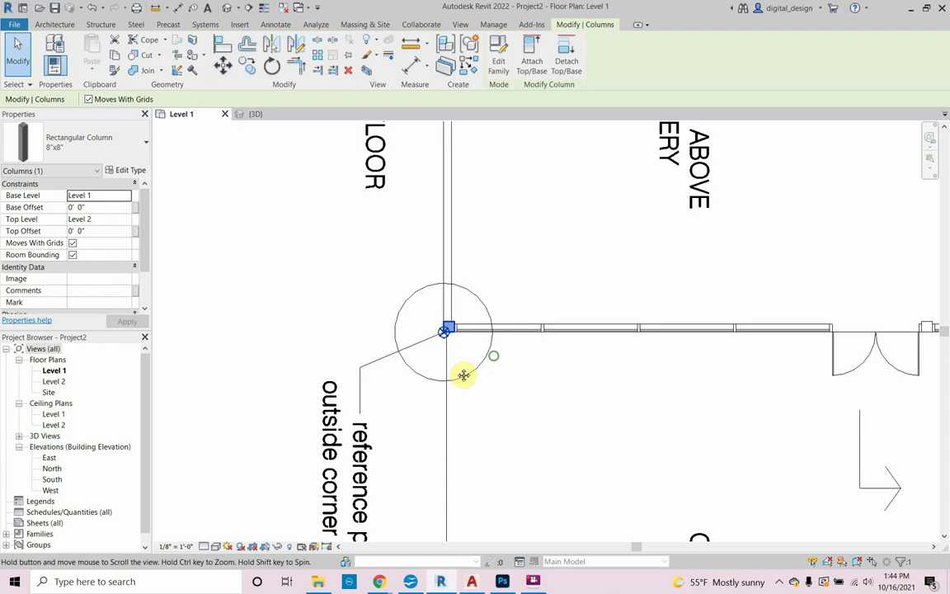
middle_drag(494, 361, 394, 389)
Copy the column from its corner to the east wall end, then view the whole floor plan
key(m)
key(v)
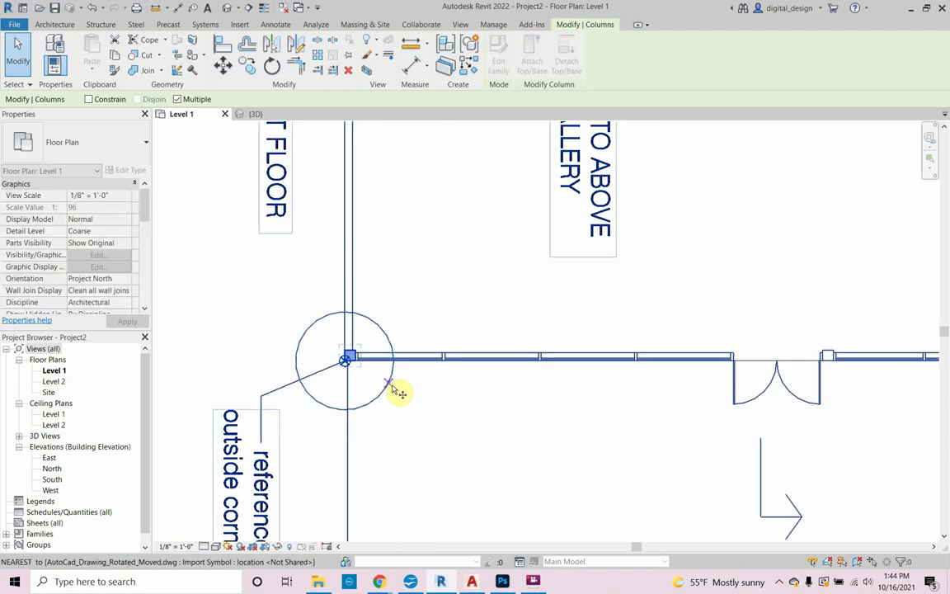
click(346, 360)
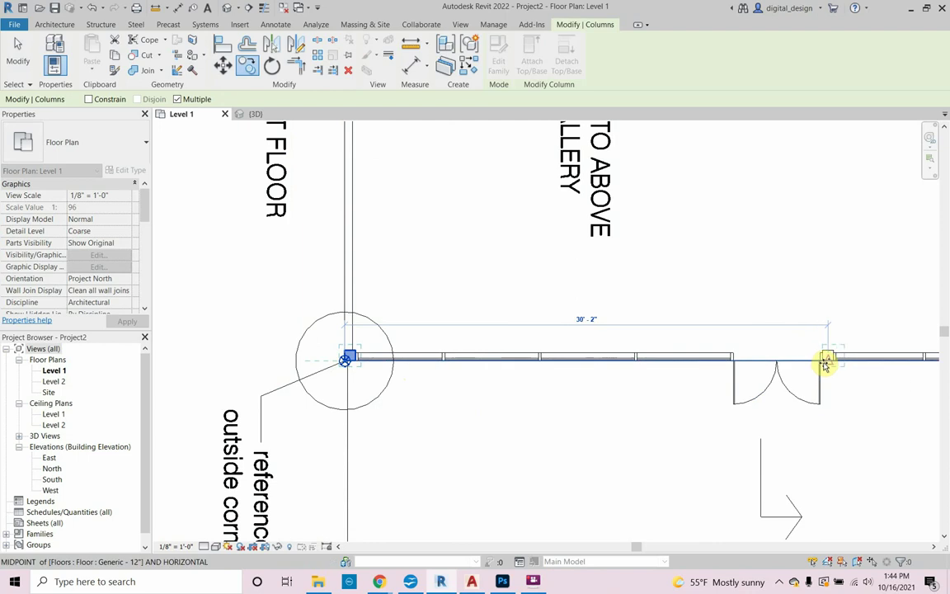
scroll(826, 364, up, 5)
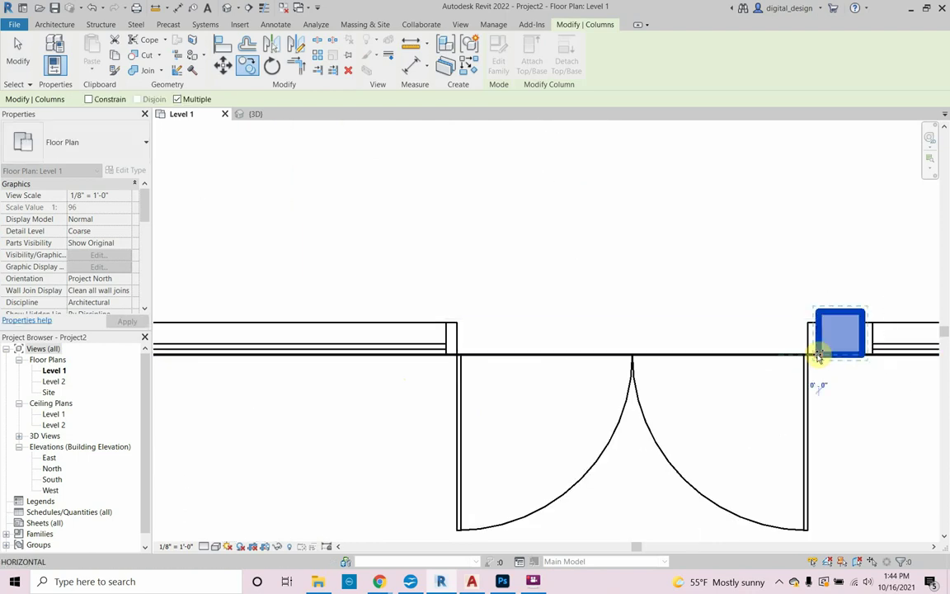
scroll(511, 356, down, 3)
scroll(739, 360, up, 3)
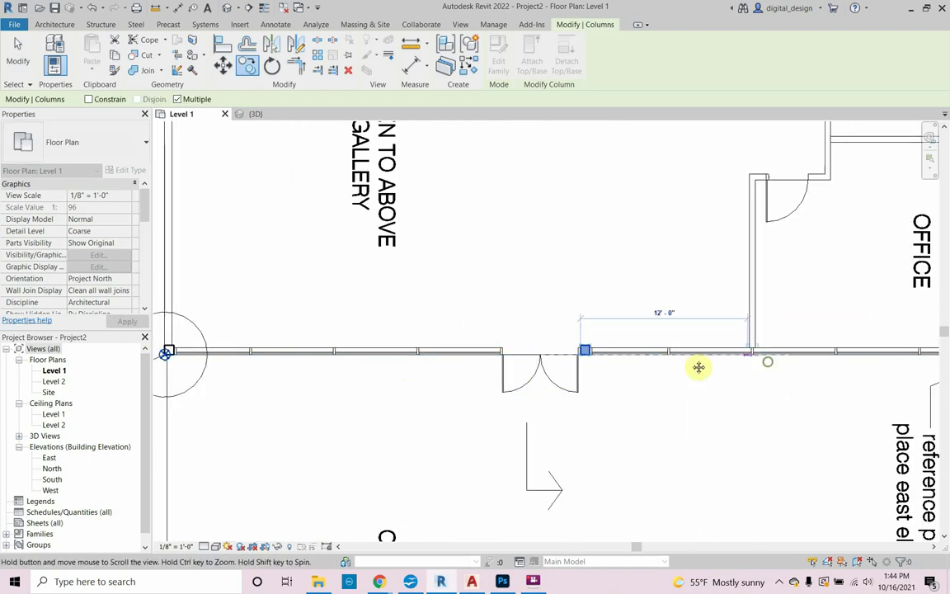
scroll(697, 367, down, 1)
scroll(664, 341, up, 1)
scroll(777, 338, up, 4)
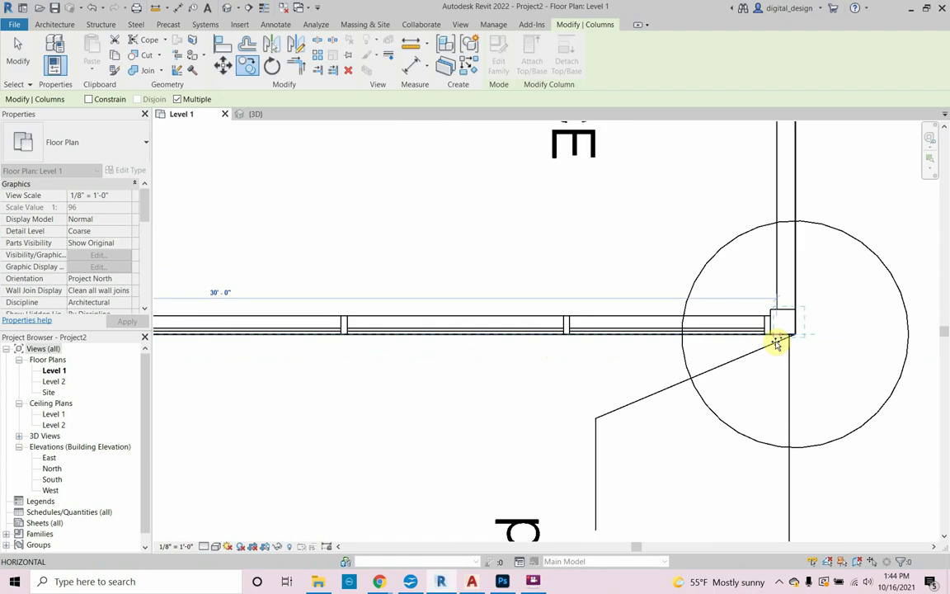
scroll(767, 360, down, 6)
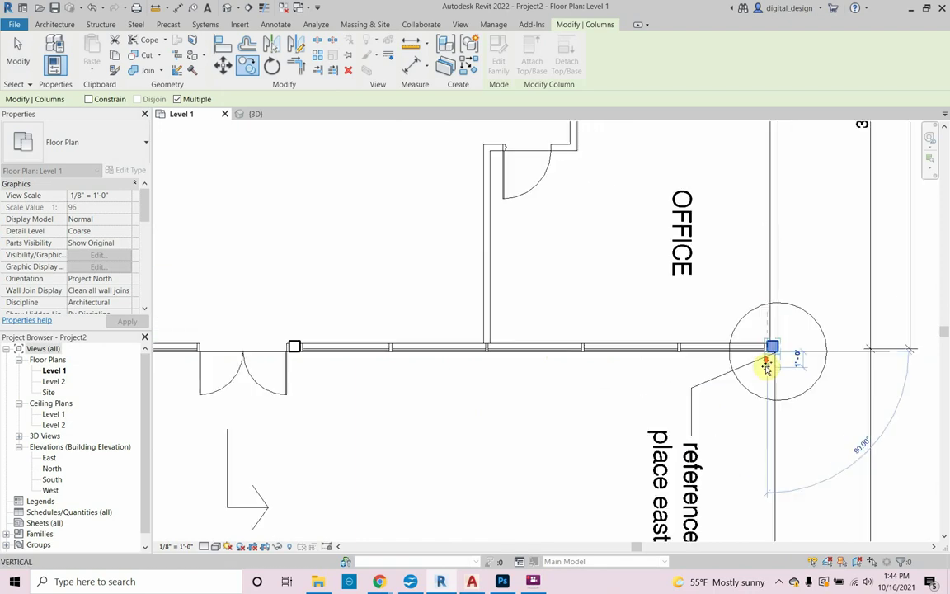
click(763, 363)
key(Escape)
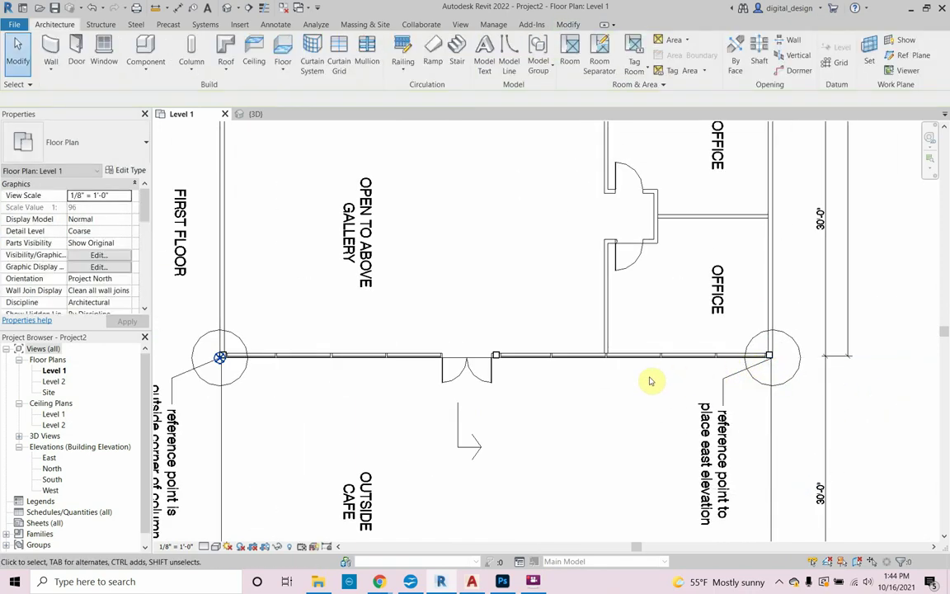
middle_drag(540, 380, 591, 383)
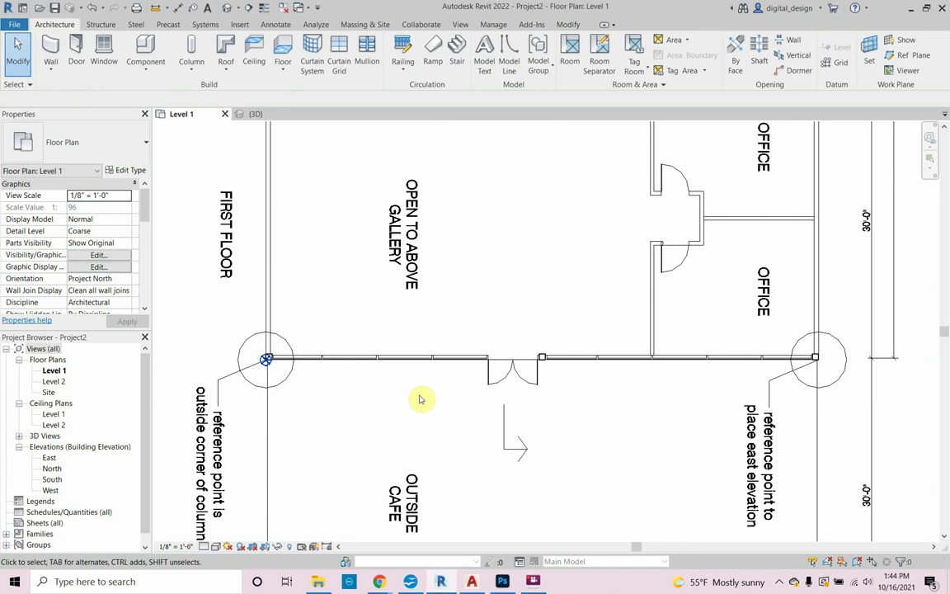
scroll(543, 226, down, 2)
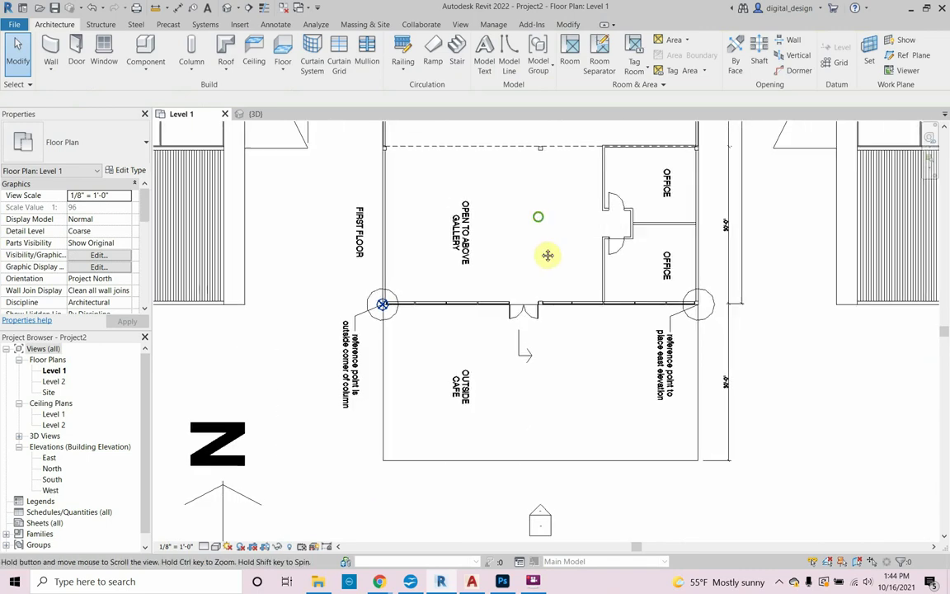
middle_drag(547, 255, 534, 397)
scroll(531, 386, down, 2)
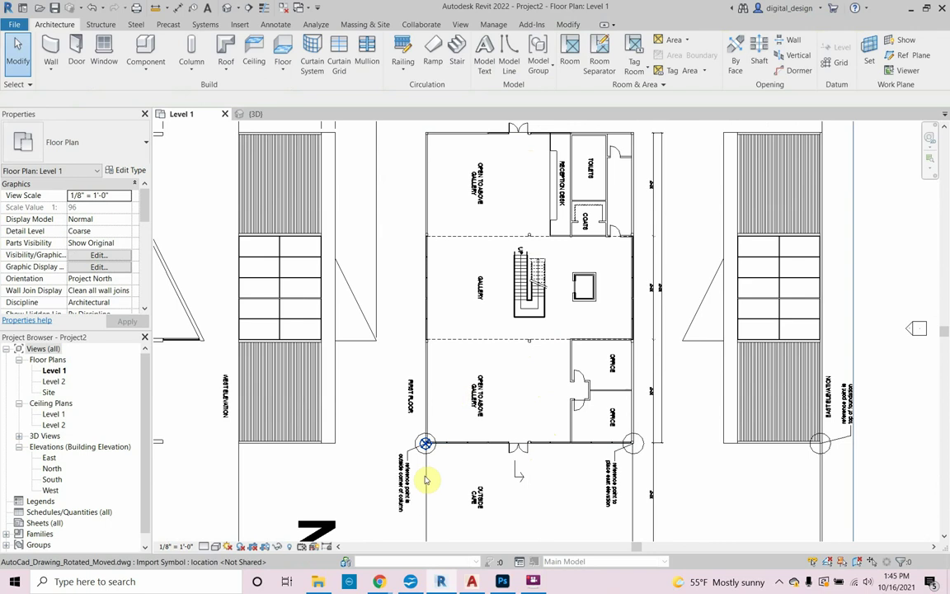
scroll(430, 445, up, 5)
scroll(426, 440, up, 2)
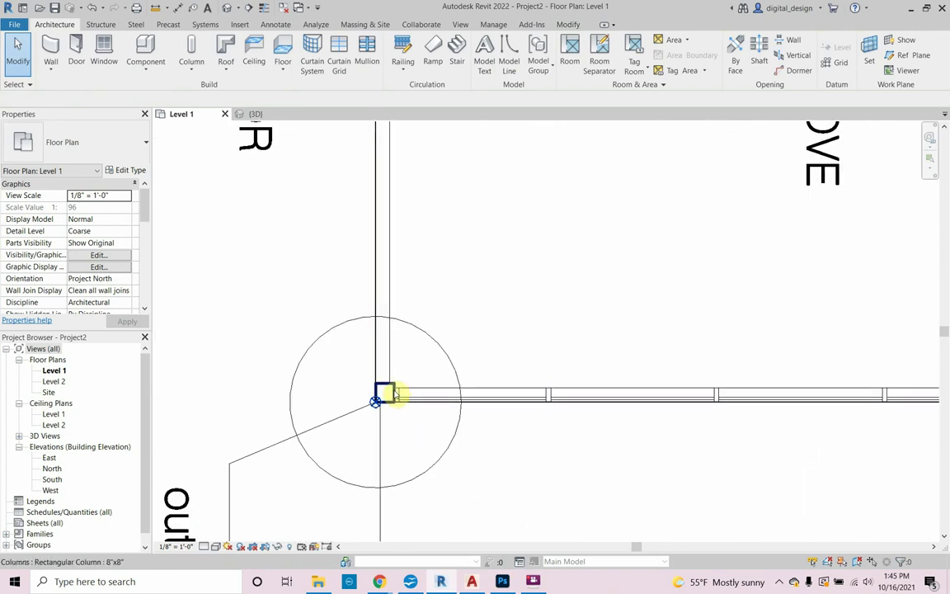
Select the west corner, door-side and east corner columns along the bottom wall
click(404, 416)
scroll(403, 433, down, 2)
shift+scroll(556, 431, right, 3)
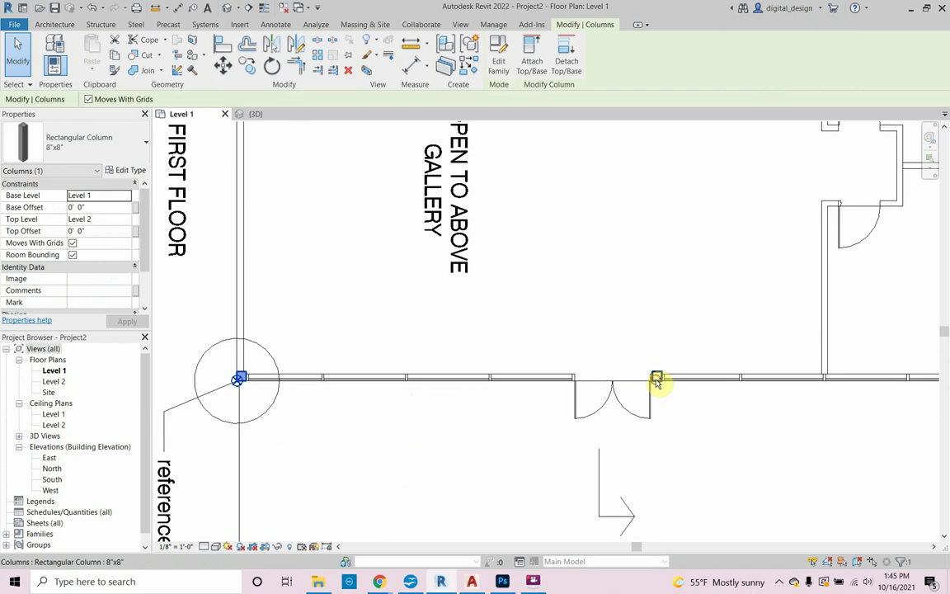
ctrl+click(657, 380)
scroll(562, 407, up, 1)
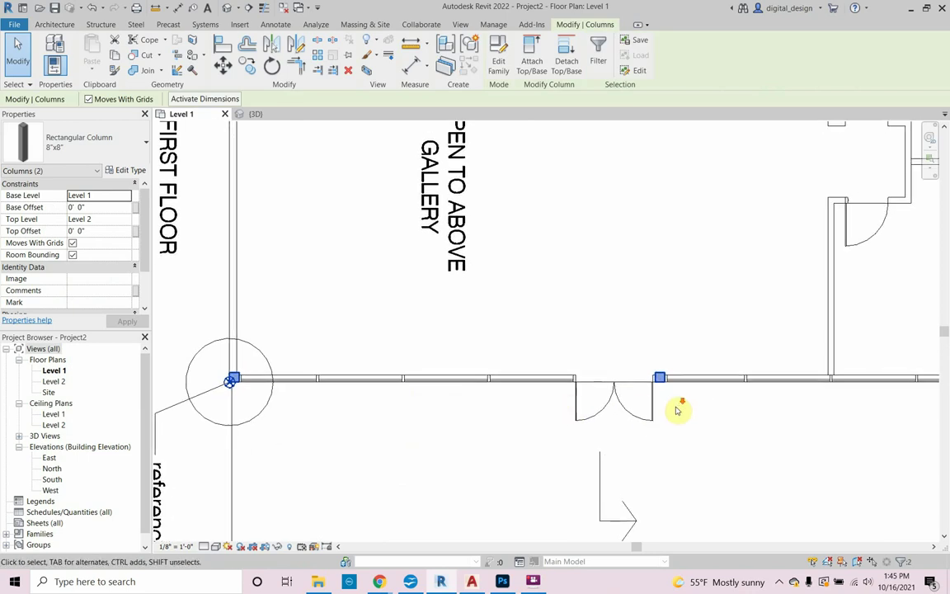
scroll(676, 410, down, 2)
middle_drag(801, 394, 742, 392)
scroll(742, 392, up, 3)
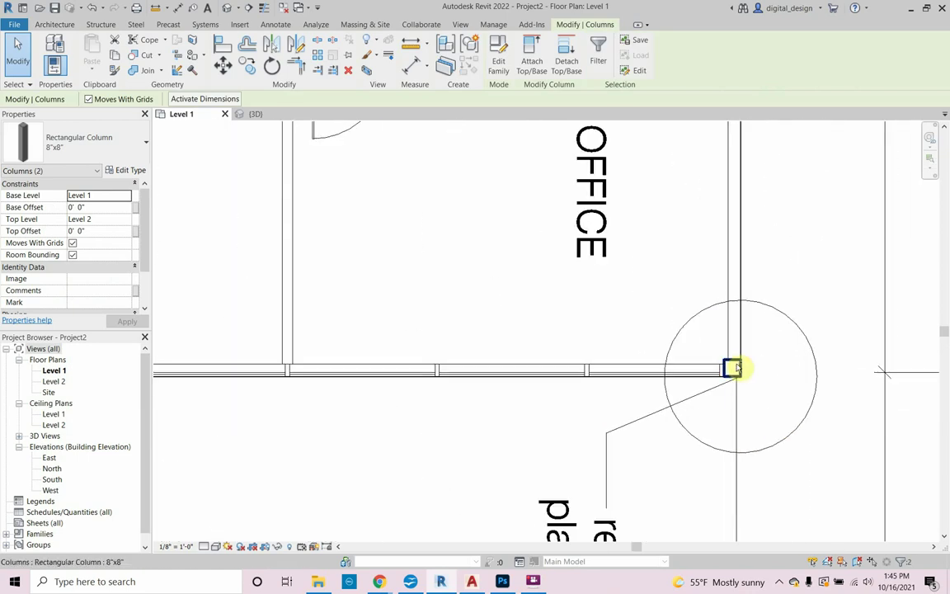
ctrl+click(733, 369)
scroll(732, 373, down, 3)
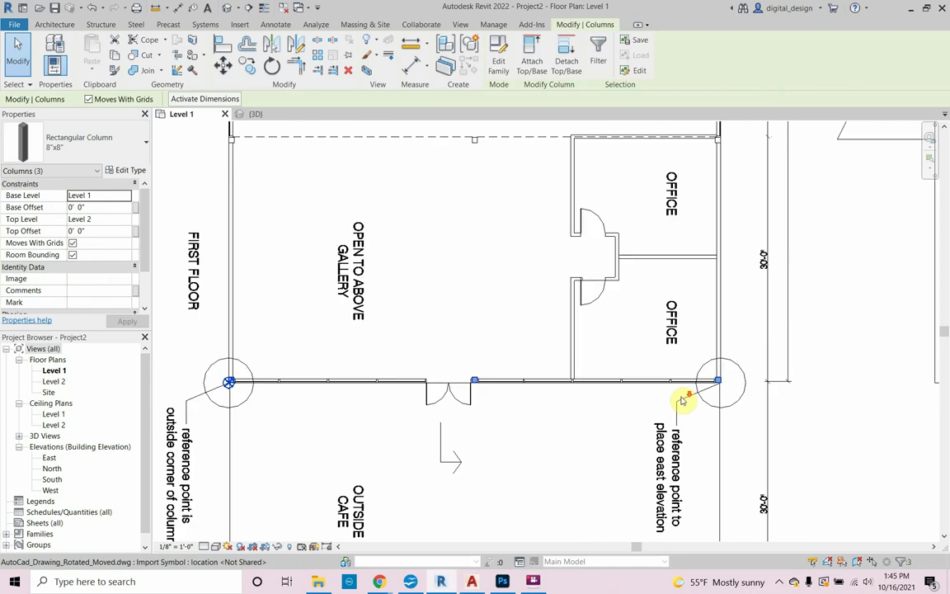
middle_drag(557, 403, 598, 503)
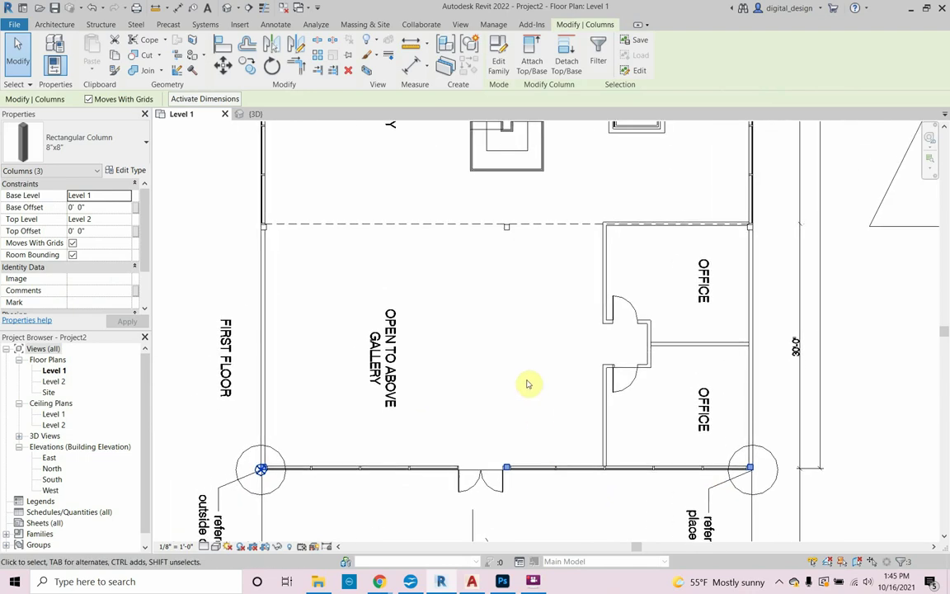
Copy the three columns from a column corner up to the top wall near the doors
key(m)
key(v)
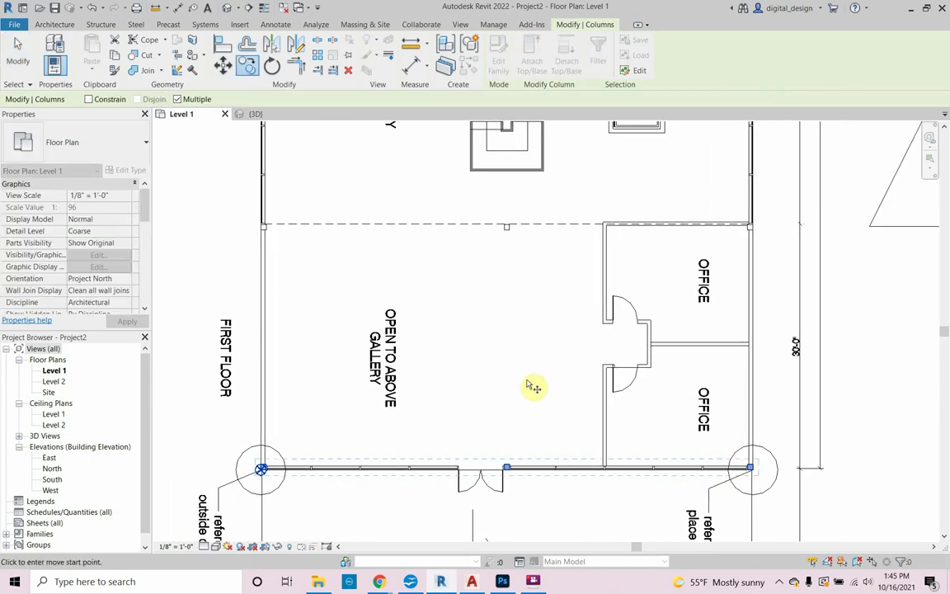
scroll(515, 473, up, 5)
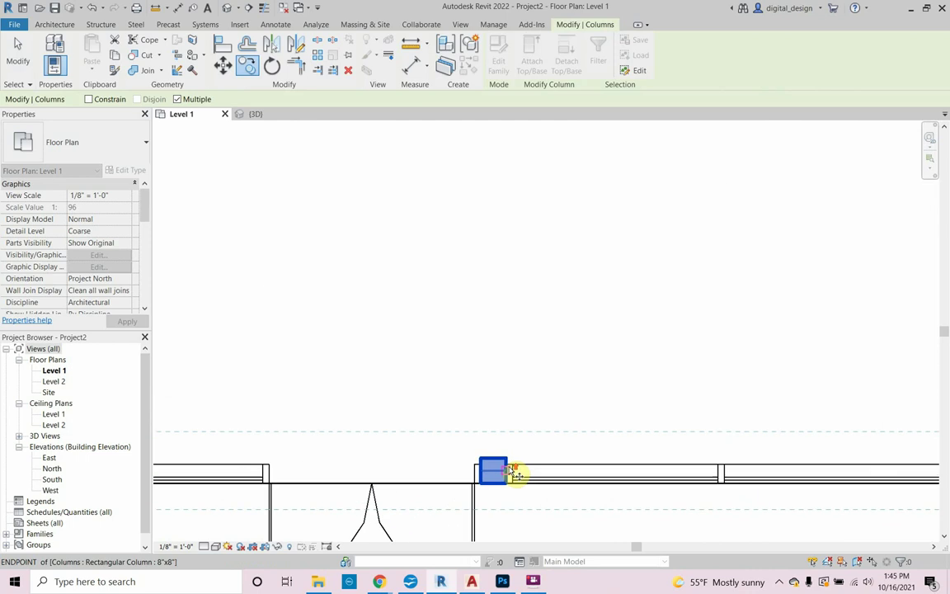
click(506, 456)
scroll(506, 458, down, 5)
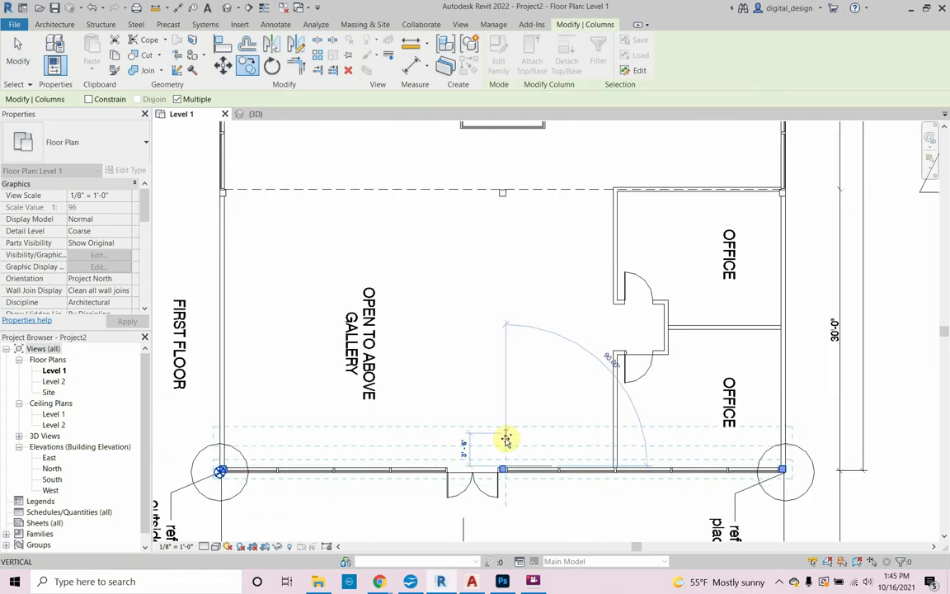
scroll(517, 190, up, 3)
scroll(515, 187, up, 3)
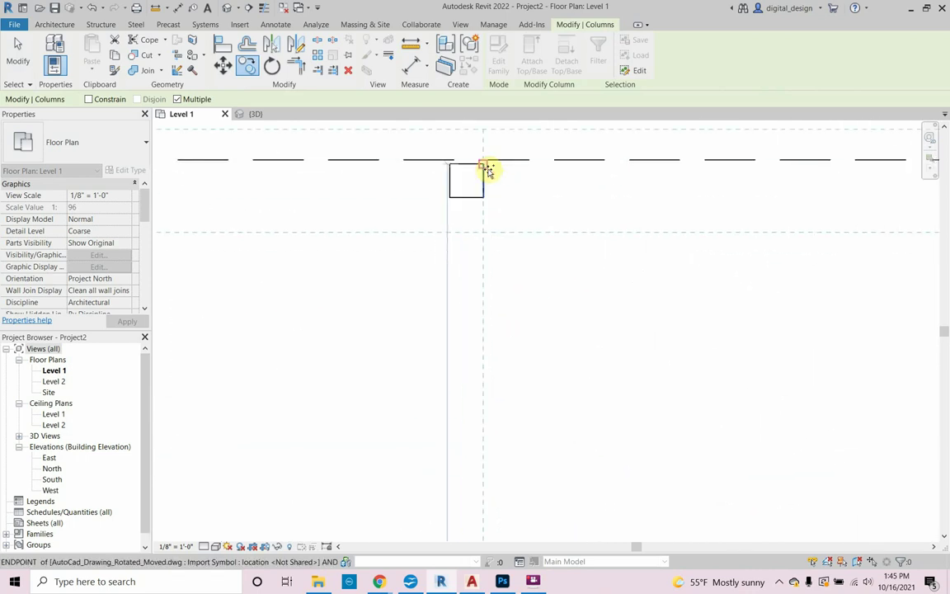
scroll(515, 321, down, 5)
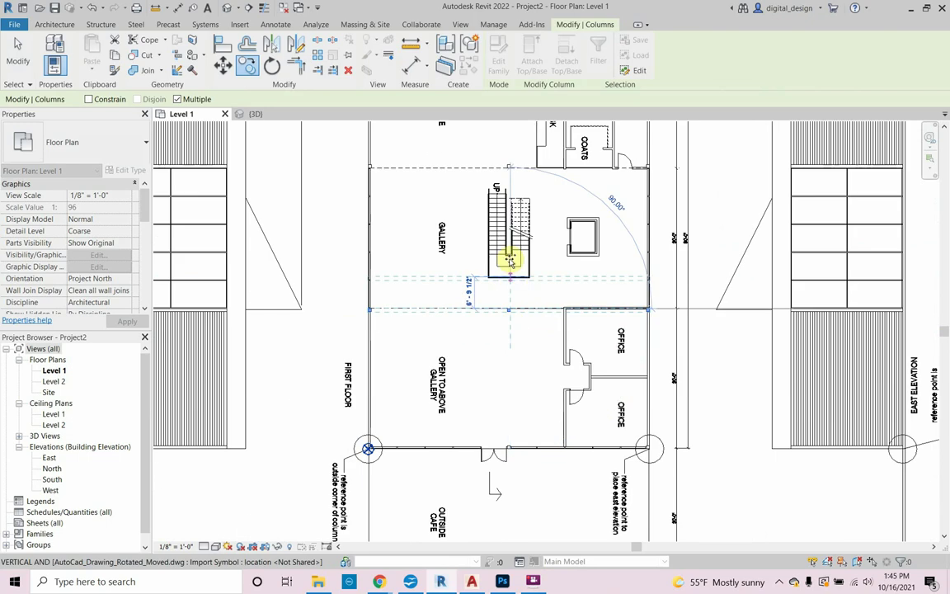
scroll(499, 258, up, 6)
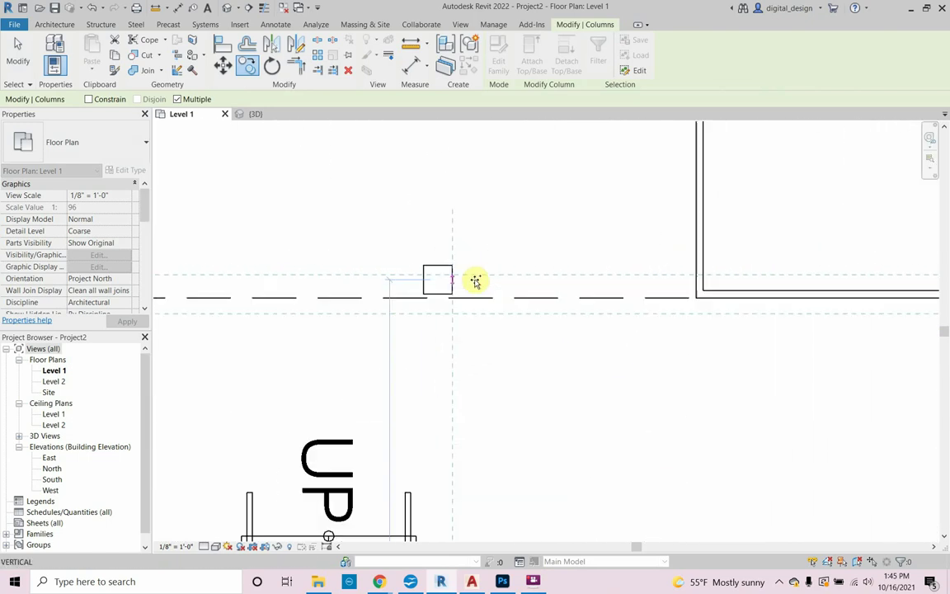
scroll(493, 351, down, 4)
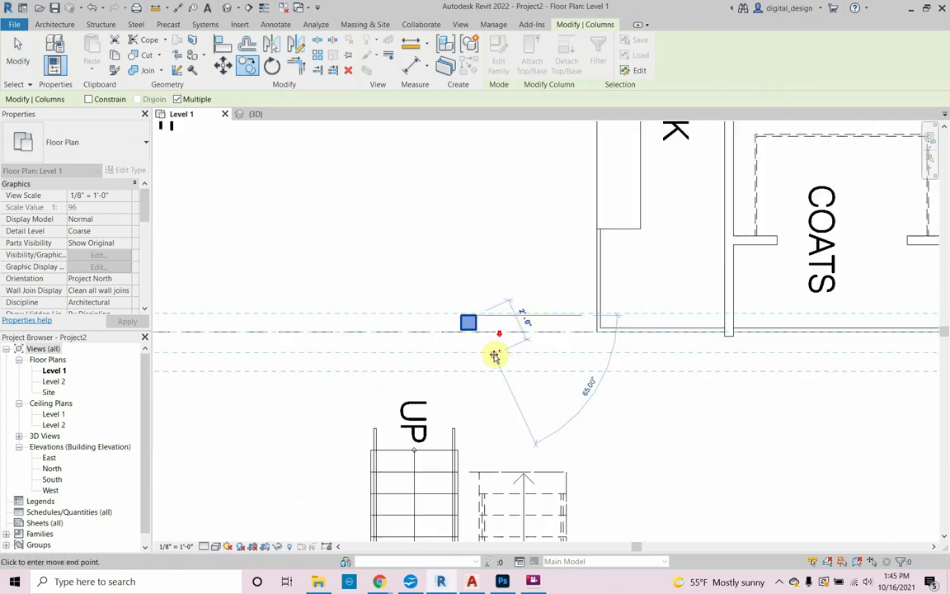
middle_drag(481, 248, 485, 415)
scroll(485, 206, up, 5)
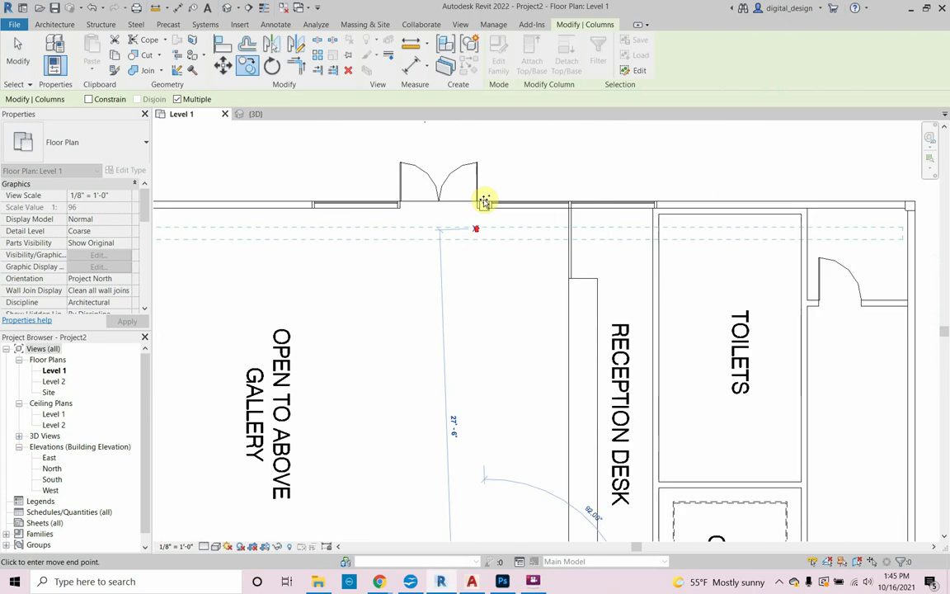
scroll(484, 207, up, 3)
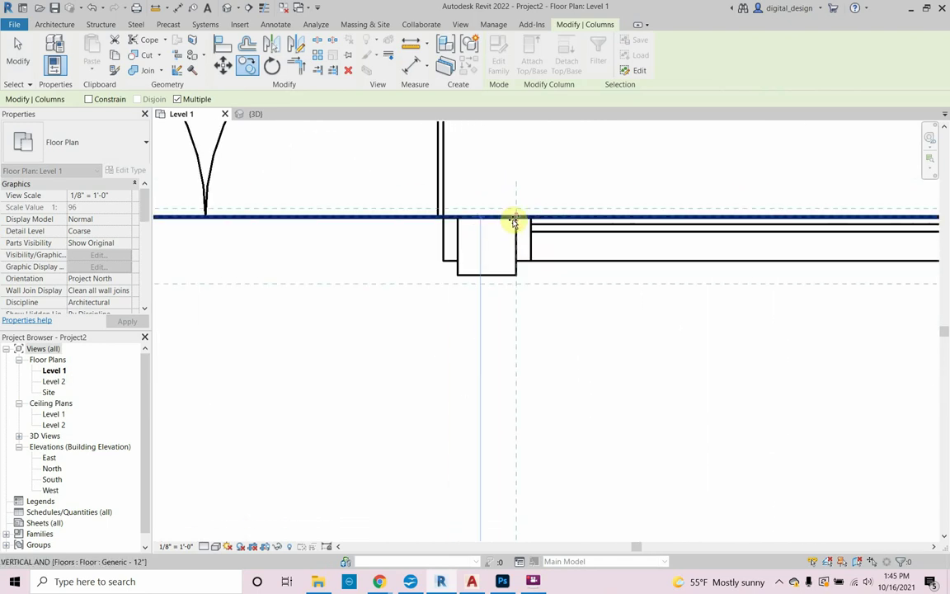
scroll(518, 284, down, 6)
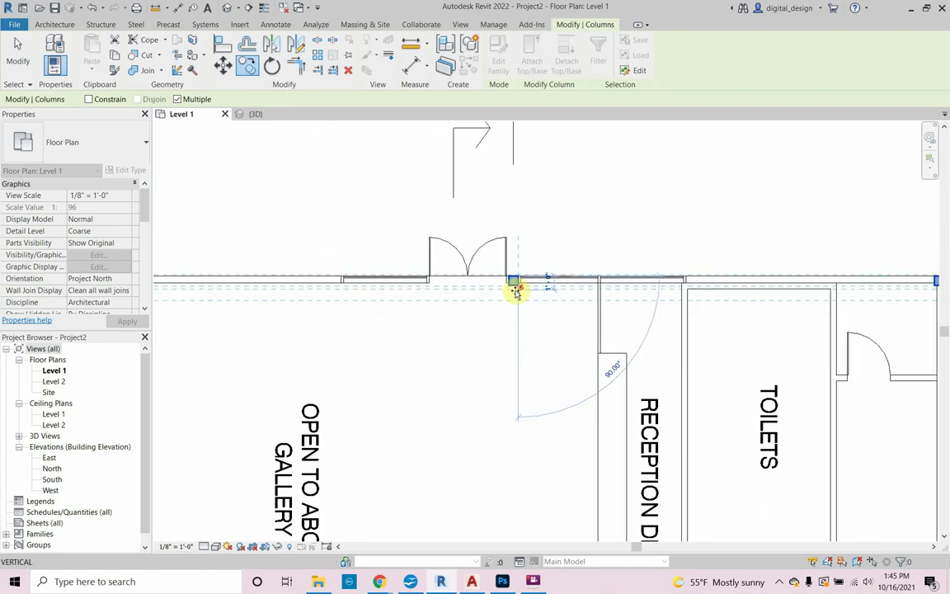
scroll(511, 272, down, 5)
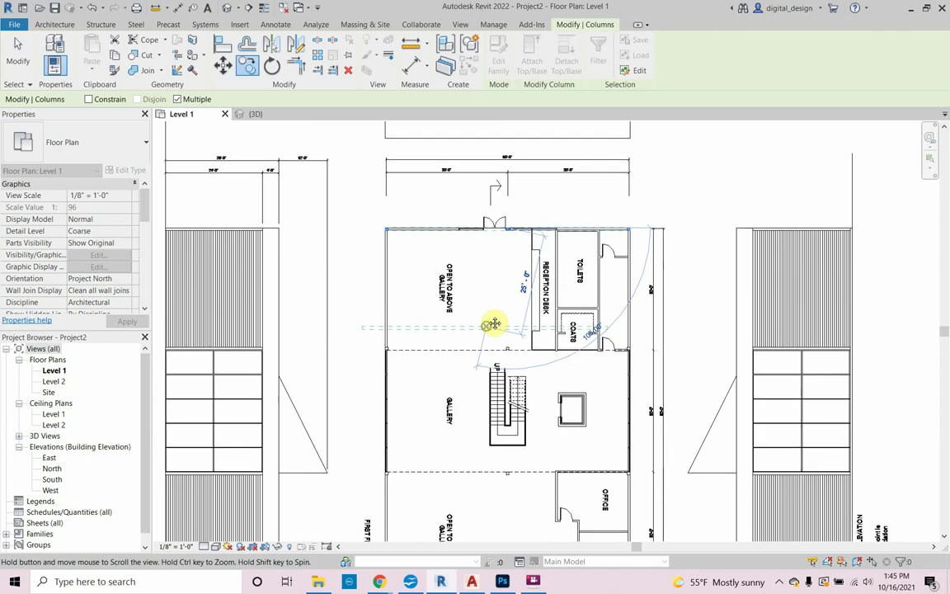
click(484, 251)
key(Escape)
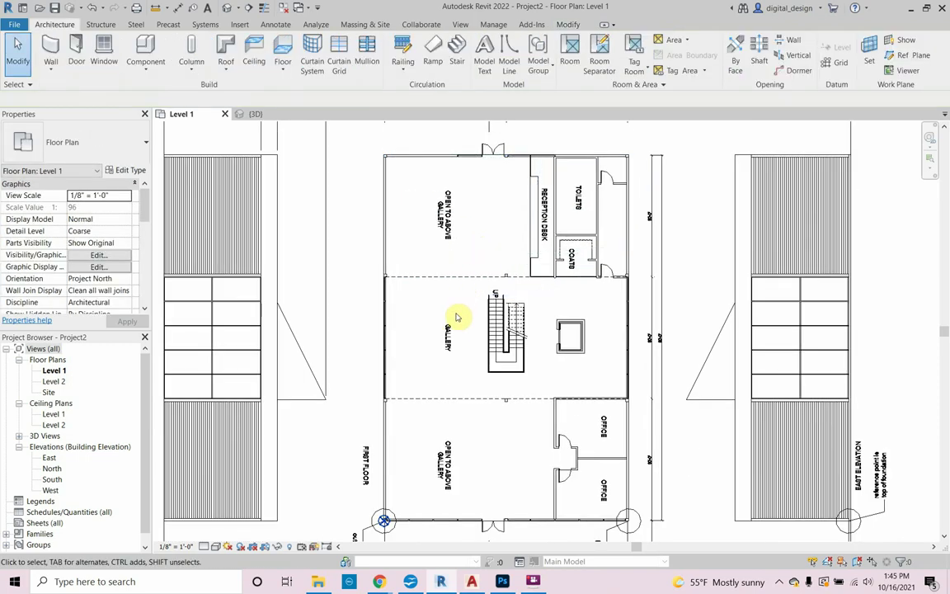
Recentre the plan and switch to the {3D} view to review the columns
scroll(453, 325, down, 3)
middle_drag(455, 329, 448, 303)
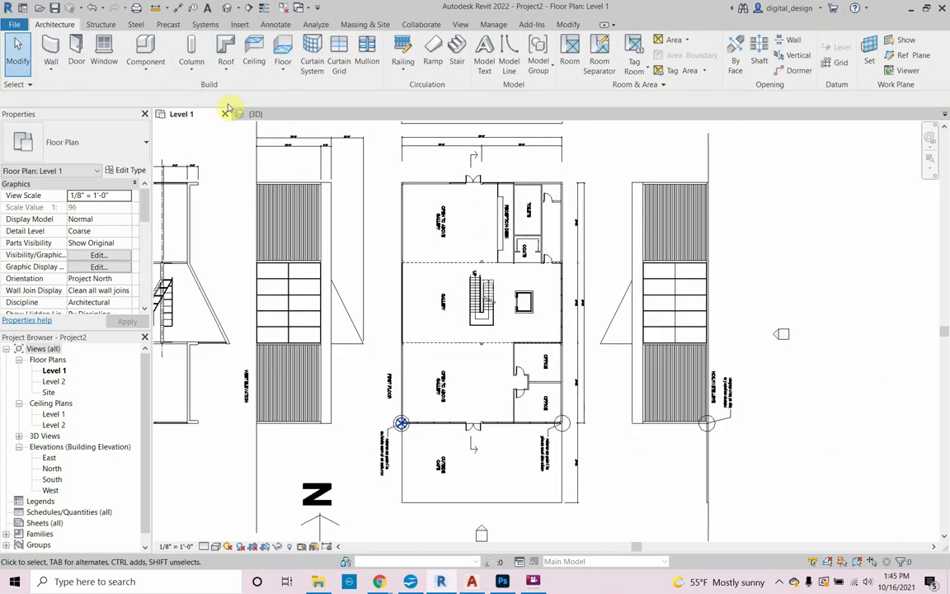
click(251, 115)
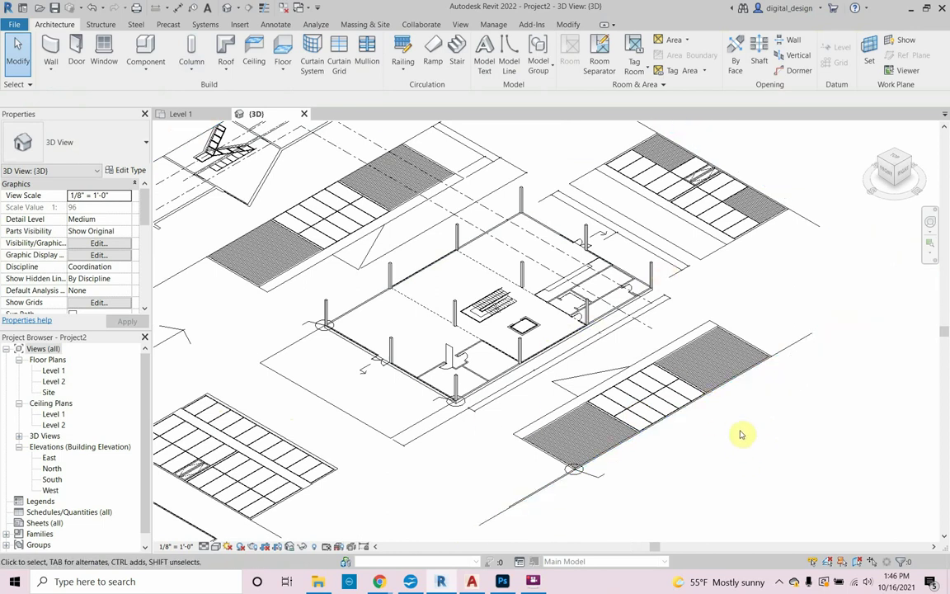
Open the East building elevation view from the Project Browser
double_click(47, 458)
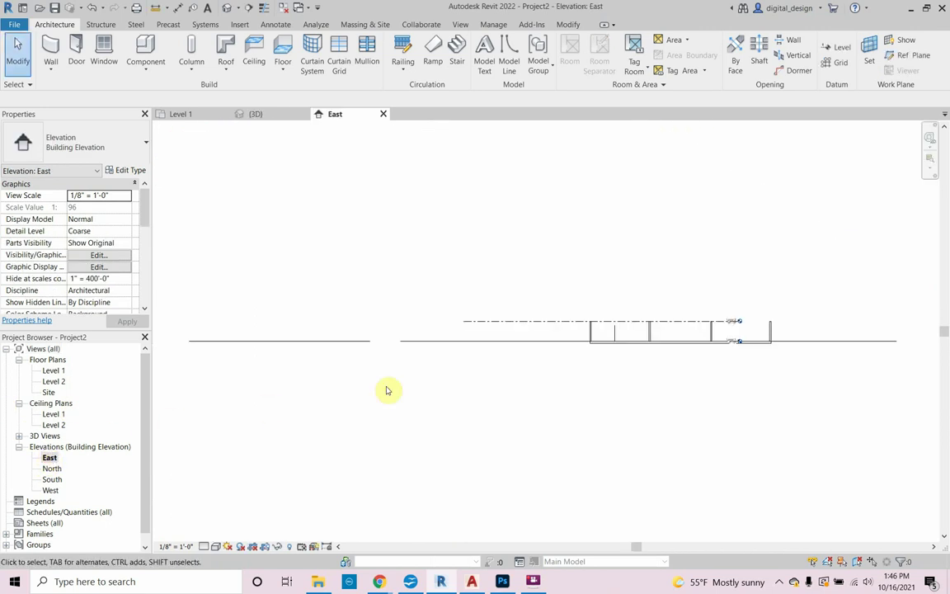
Stretch the Level 2 line past the building's right end, then pull its end back slightly
scroll(599, 334, up, 5)
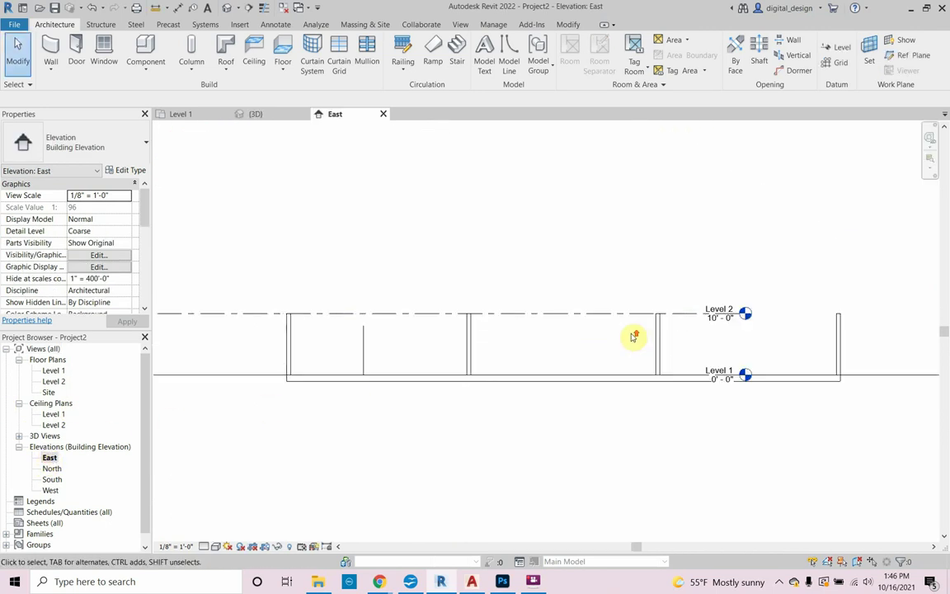
middle_drag(636, 334, 620, 297)
scroll(620, 296, down, 2)
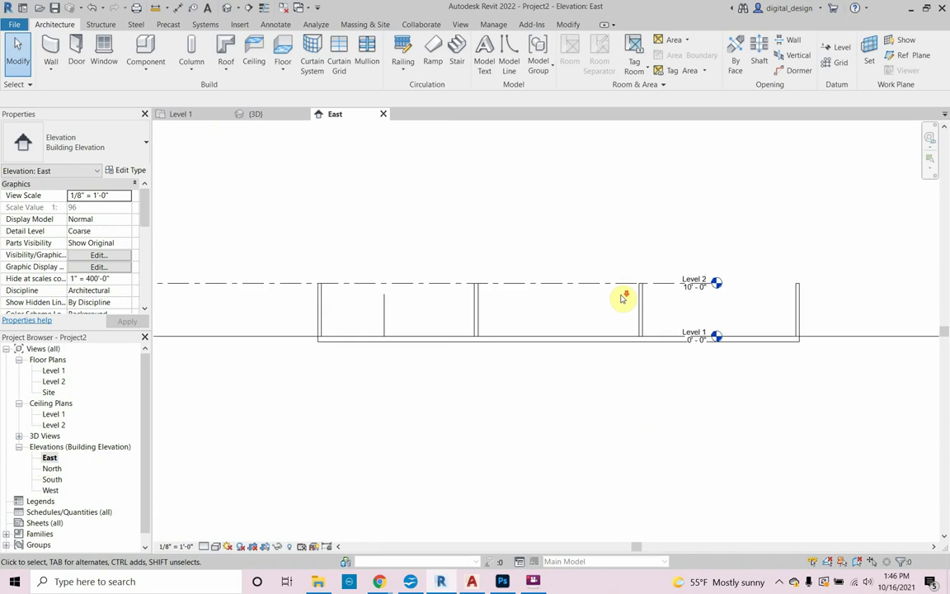
click(619, 287)
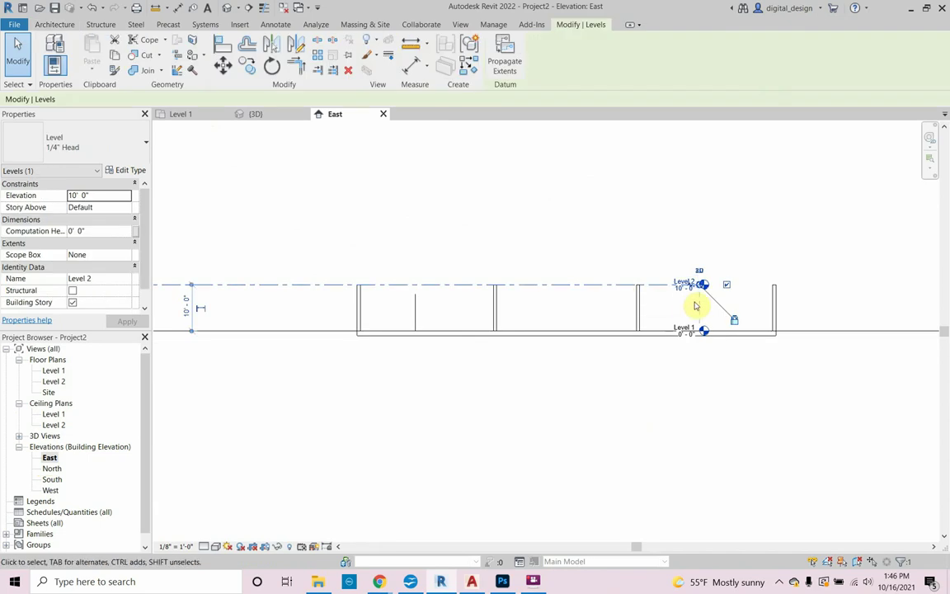
drag(701, 288, 876, 283)
click(857, 288)
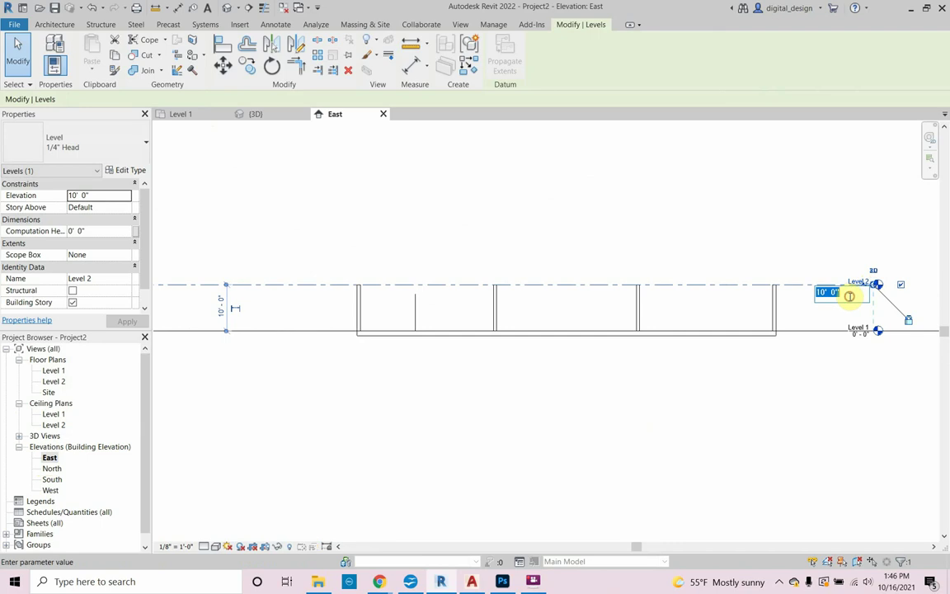
click(814, 318)
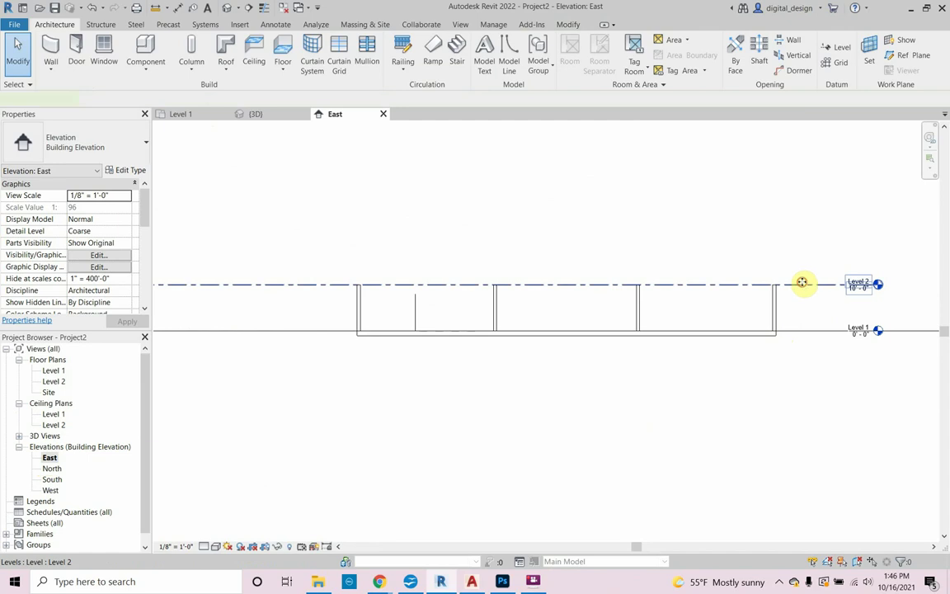
click(802, 284)
mouse_move(876, 285)
mouse_down()
mouse_move(713, 300)
mouse_move(862, 289)
mouse_up()
key(Escape)
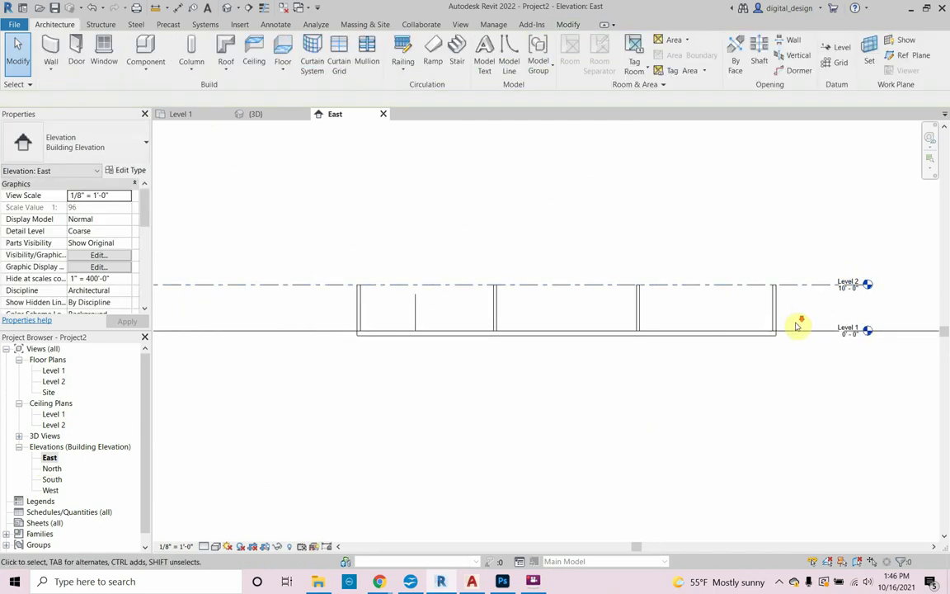
scroll(798, 328, down, 1)
scroll(798, 328, up, 2)
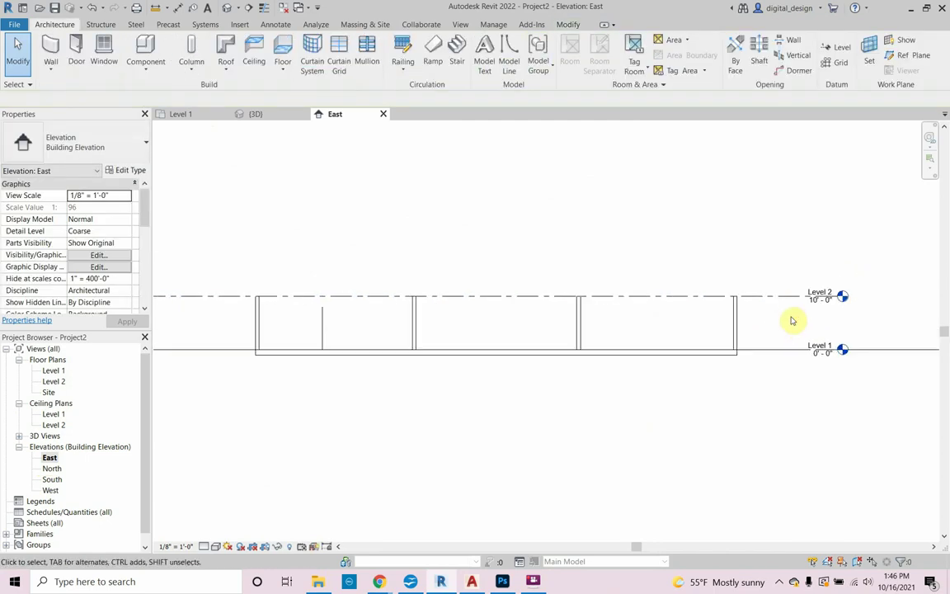
Copy Level 2 upward as a new level named T Ext Wall at elevation 24'
click(774, 295)
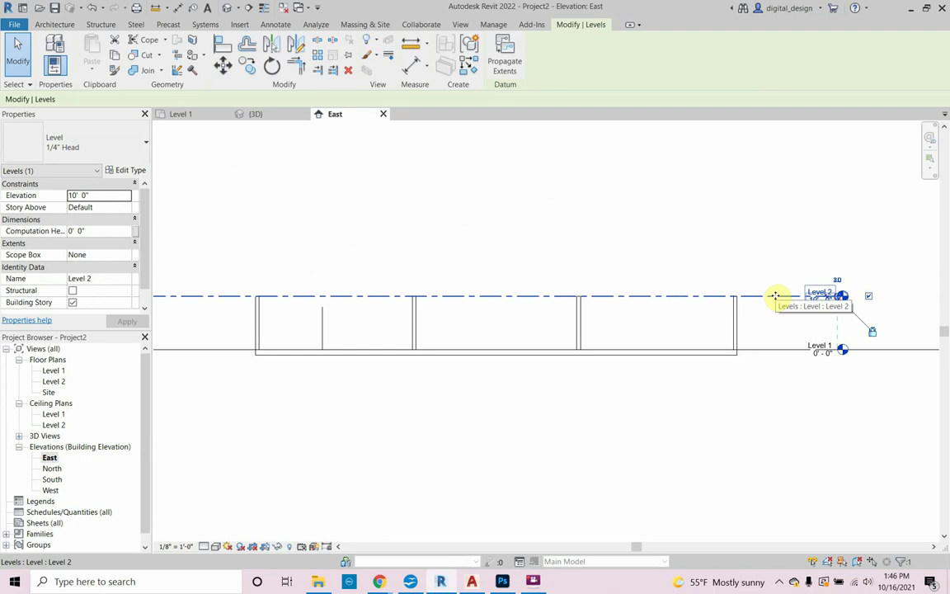
ctrl+drag(778, 285, 778, 247)
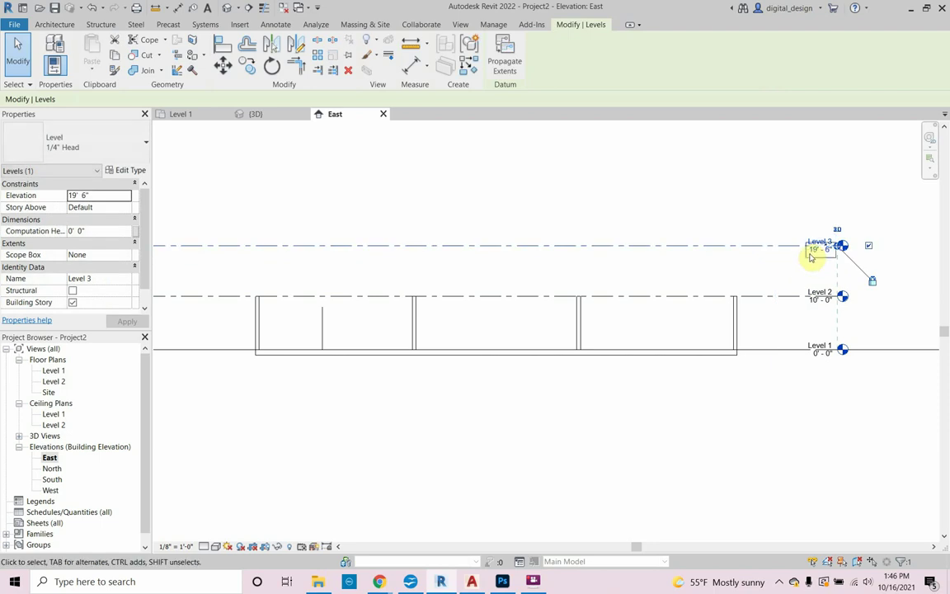
scroll(819, 246, up, 4)
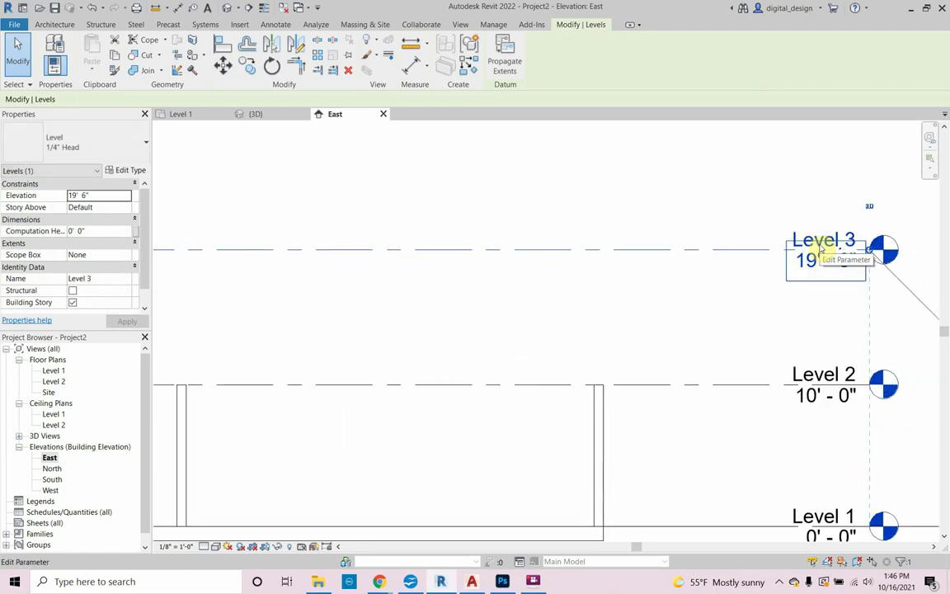
click(822, 238)
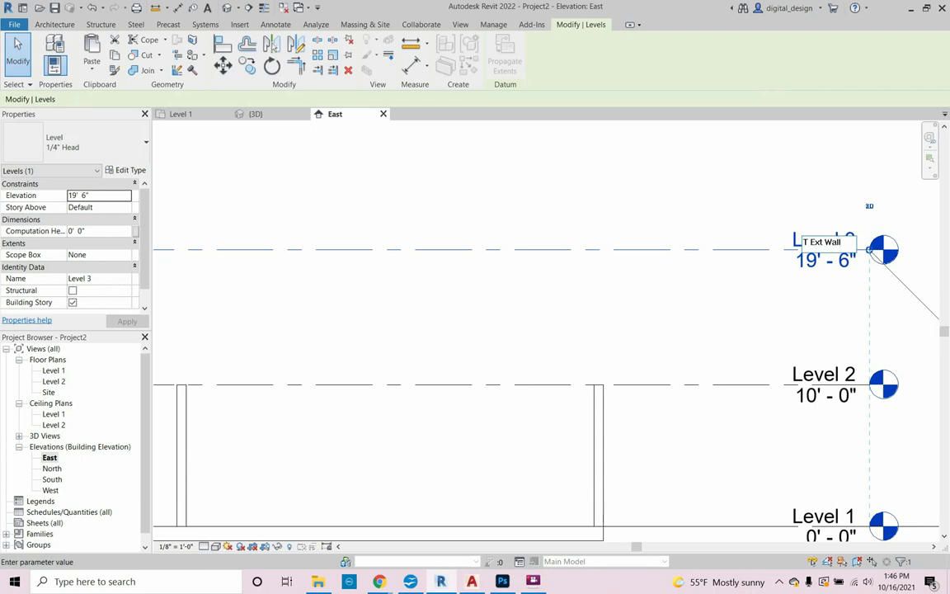
key(Return)
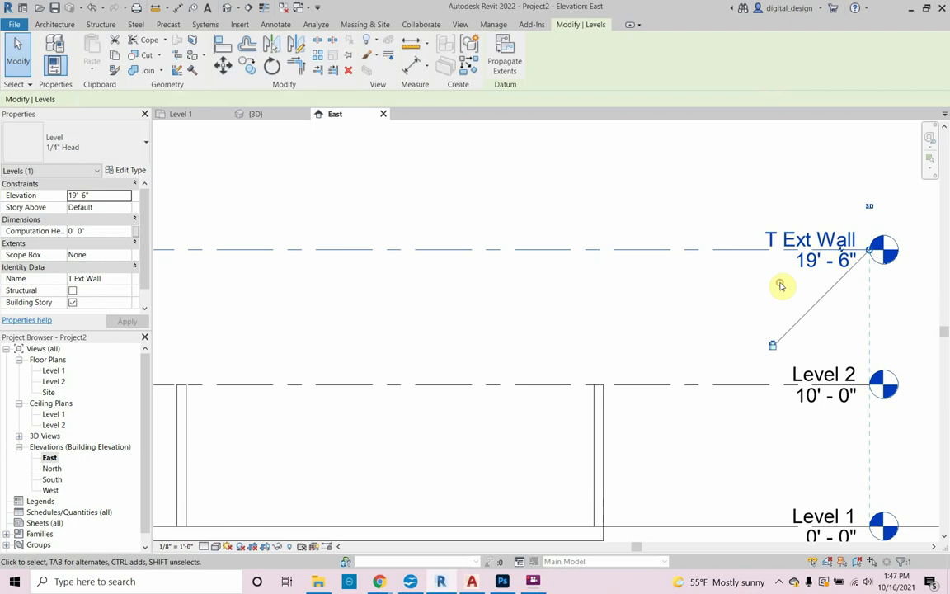
click(810, 260)
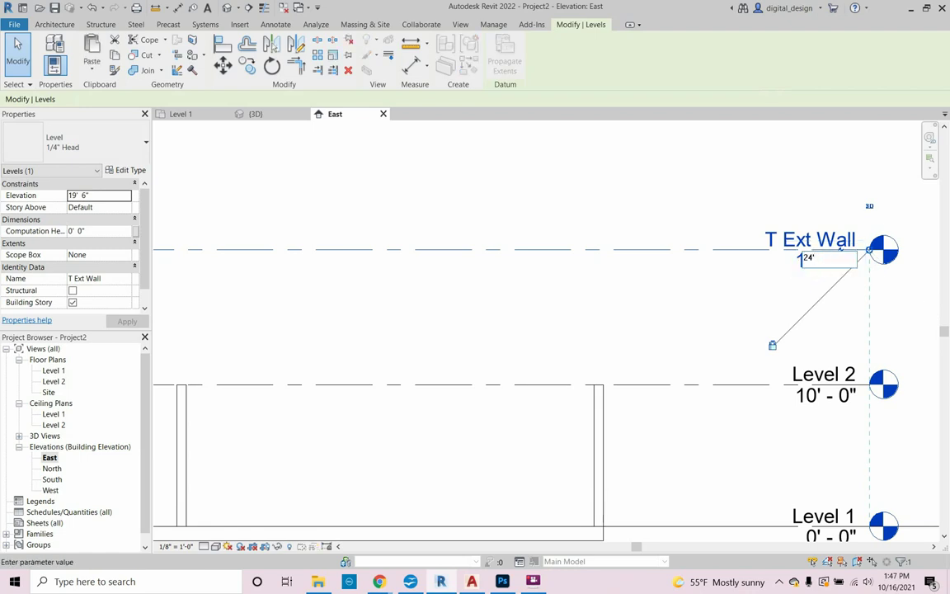
text(24')
key(Return)
scroll(798, 274, down, 5)
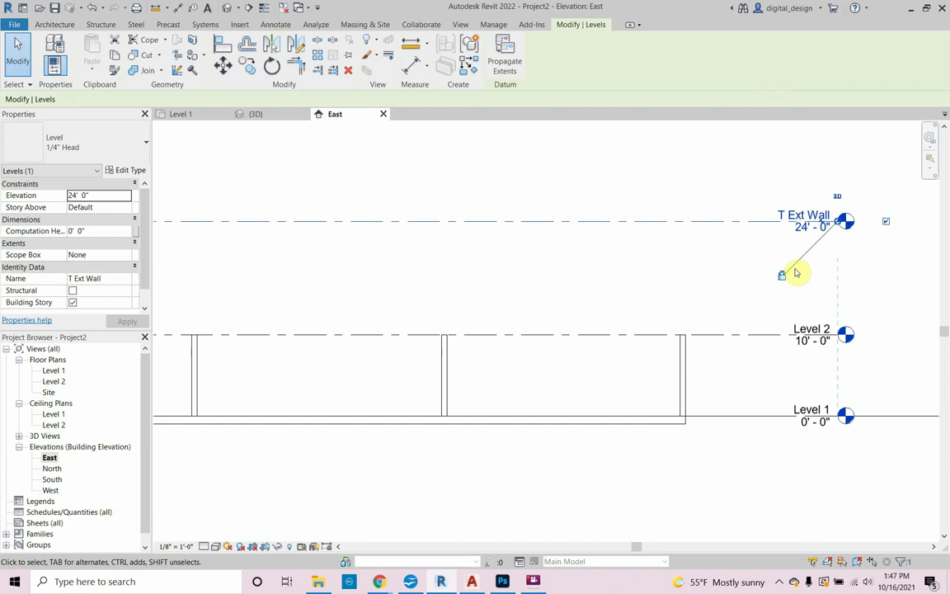
middle_drag(795, 288, 780, 284)
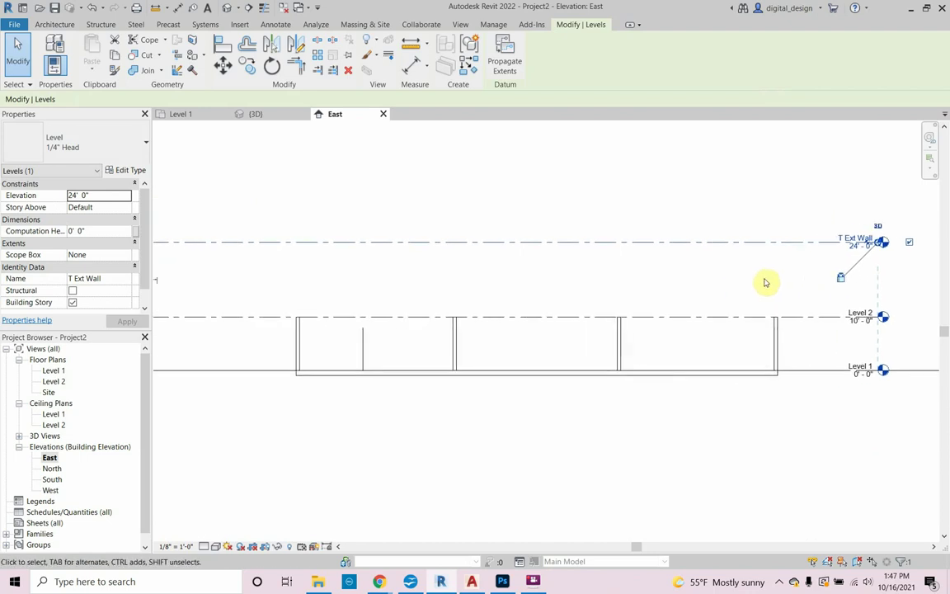
Select every column in the project and set their Top Level to T Ext Wall
click(776, 335)
right_click(775, 334)
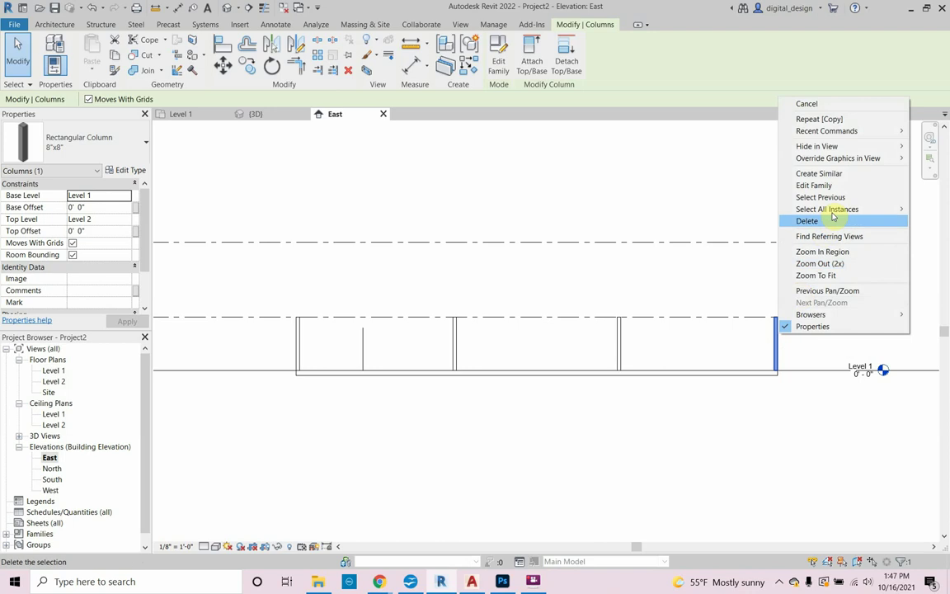
mouse_move(833, 216)
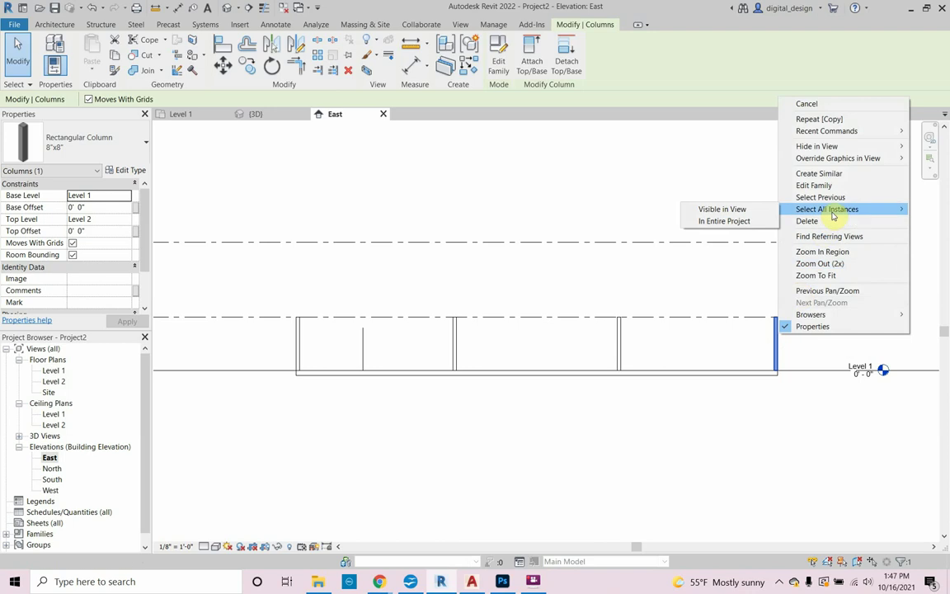
click(755, 222)
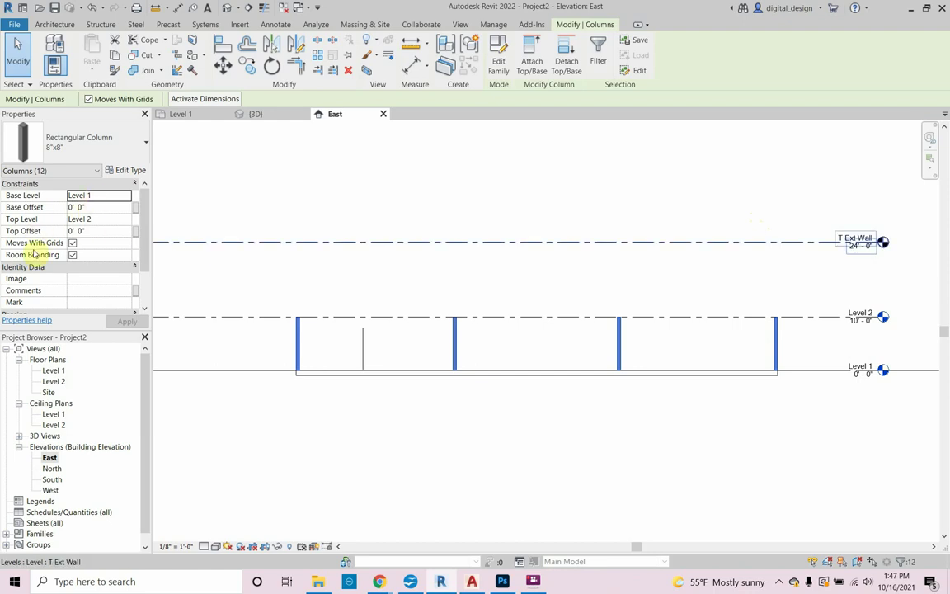
click(103, 220)
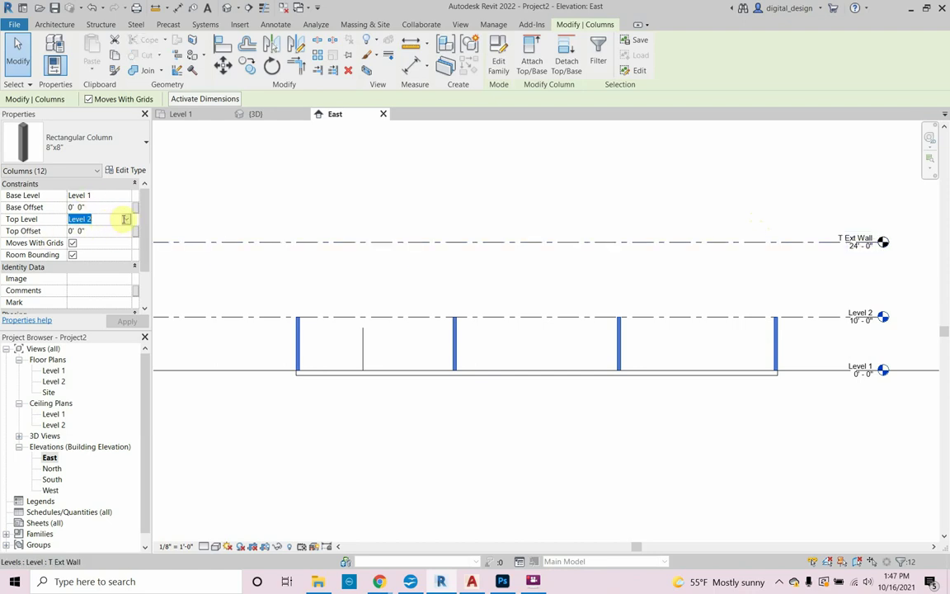
click(125, 219)
click(111, 251)
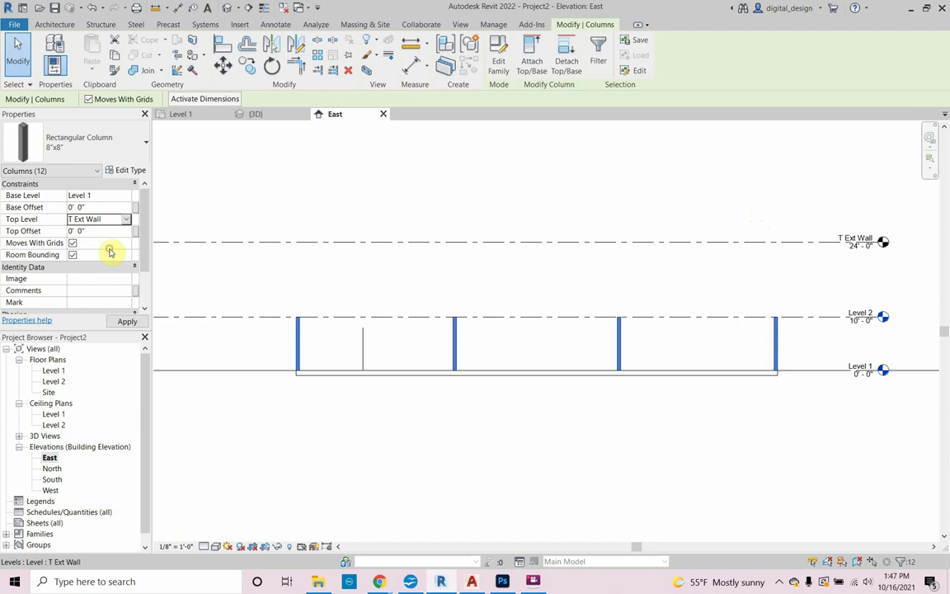
click(136, 322)
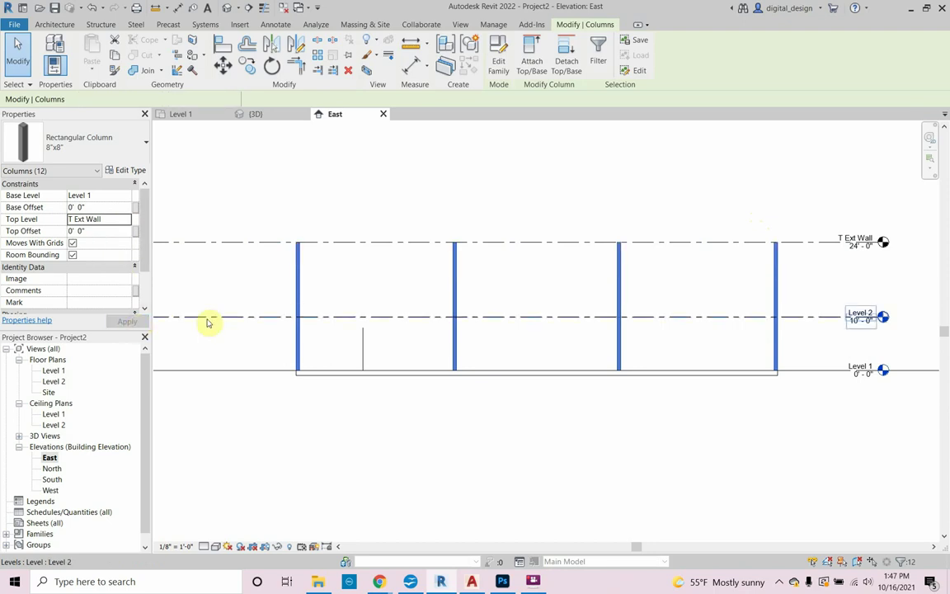
mouse_move(277, 331)
middle_down()
mouse_move(303, 360)
mouse_move(273, 329)
middle_up()
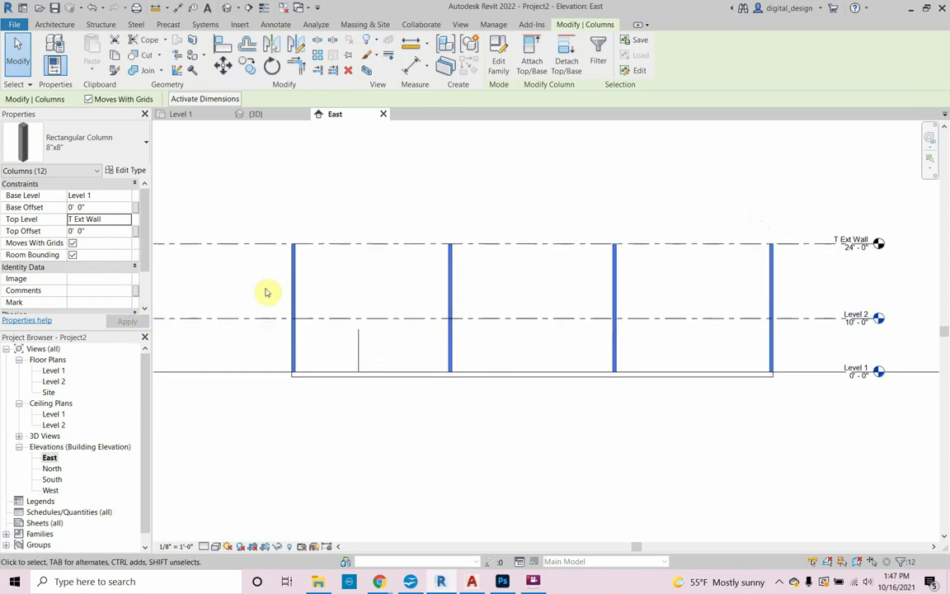
click(227, 8)
Zoom and orbit the 3D view to inspect the taller columns
scroll(471, 334, up, 2)
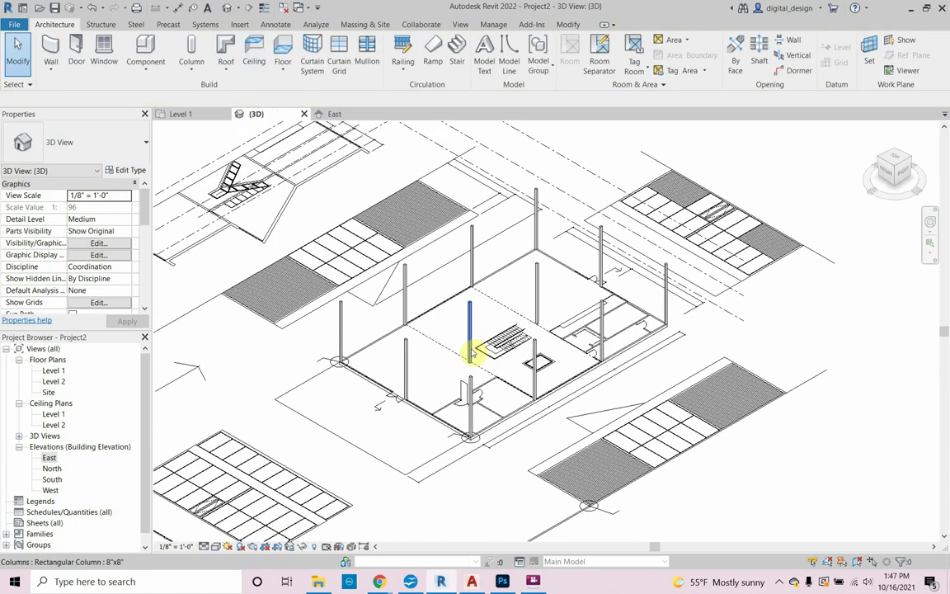
scroll(471, 354, up, 1)
scroll(487, 367, up, 1)
shift+middle_drag(505, 372, 474, 344)
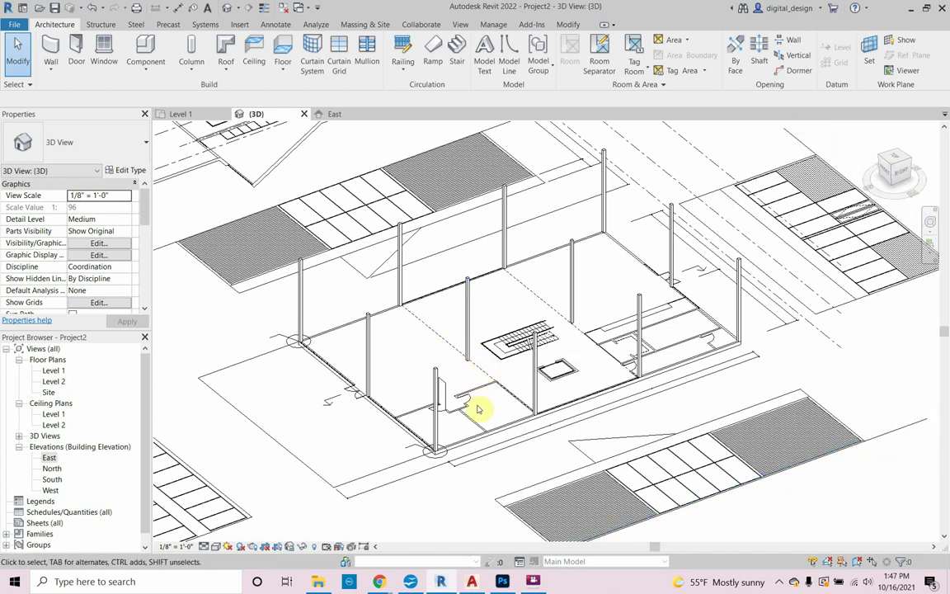
scroll(480, 404, down, 1)
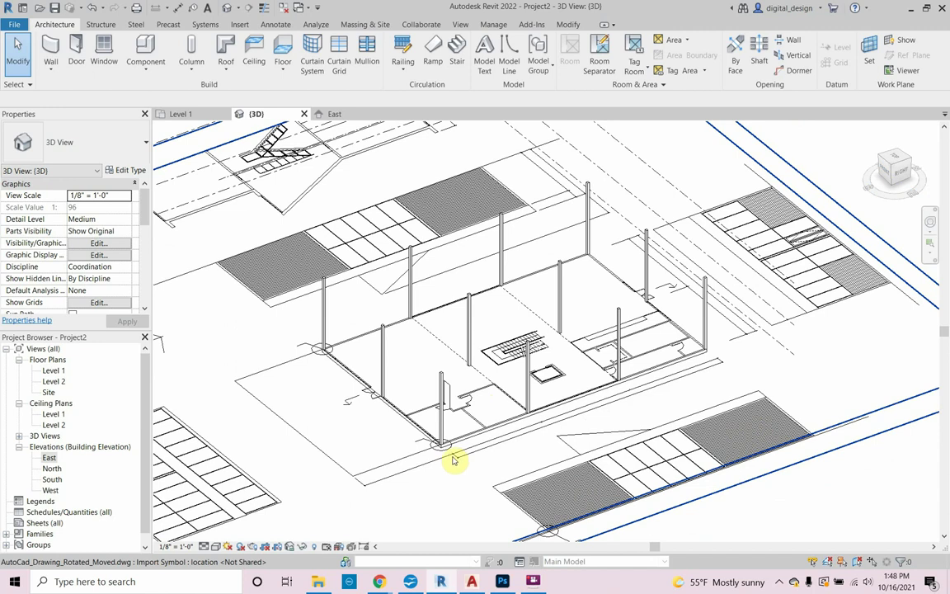
Return to the Level 1 plan and zoom in on the east office wall
click(203, 116)
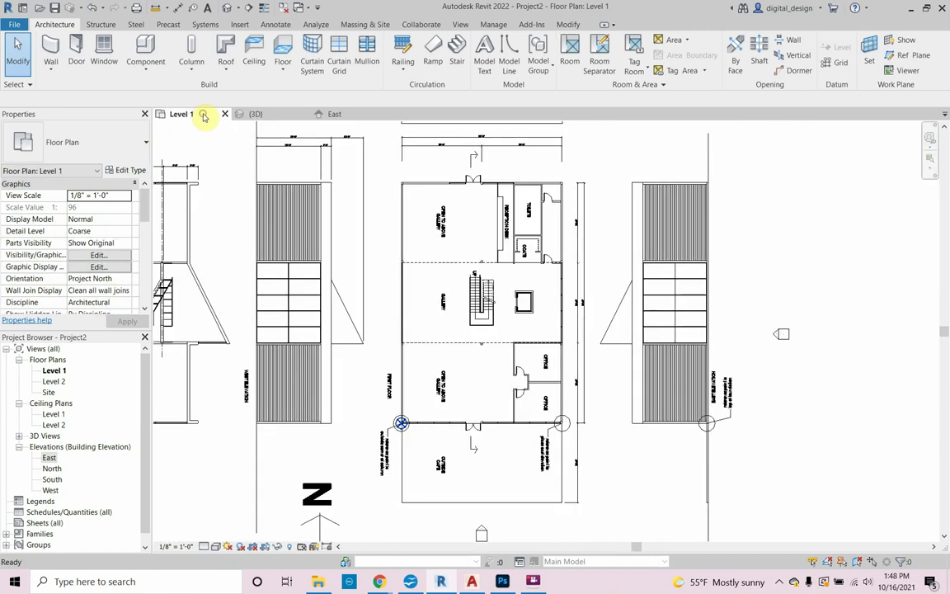
scroll(523, 356, up, 4)
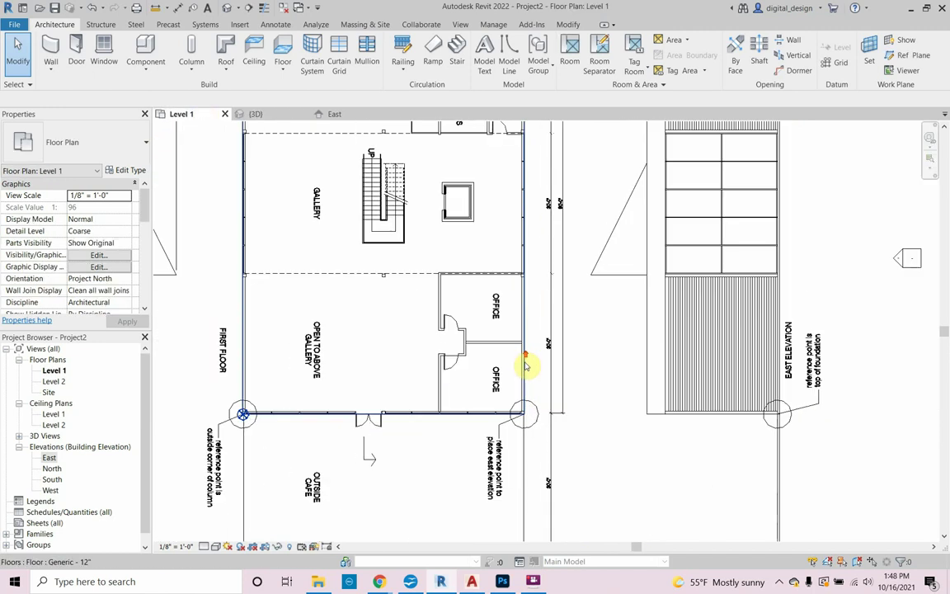
scroll(525, 365, up, 2)
scroll(528, 367, up, 1)
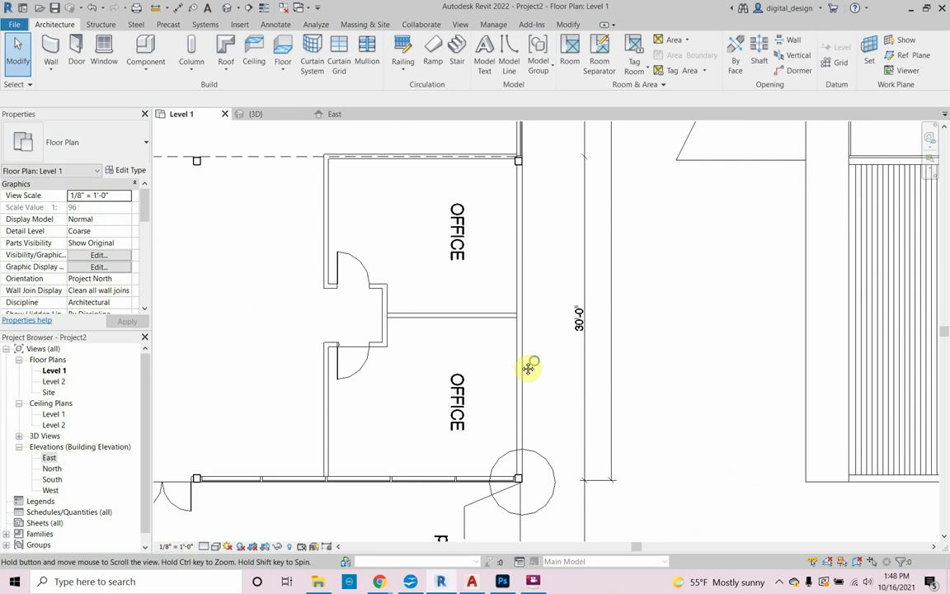
middle_drag(527, 368, 492, 368)
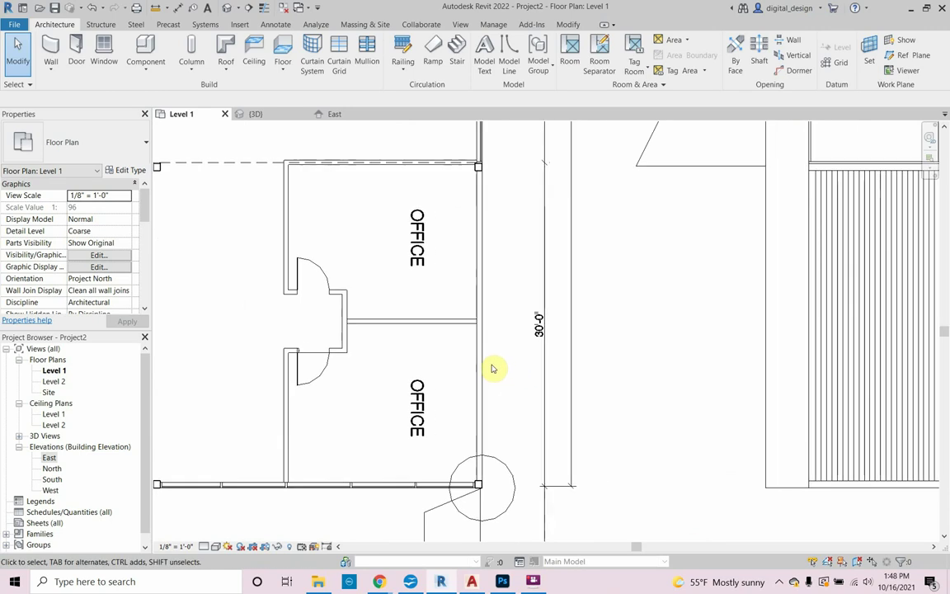
Start an architectural wall of type Generic - 6" with Finish Face: Exterior location line
click(51, 74)
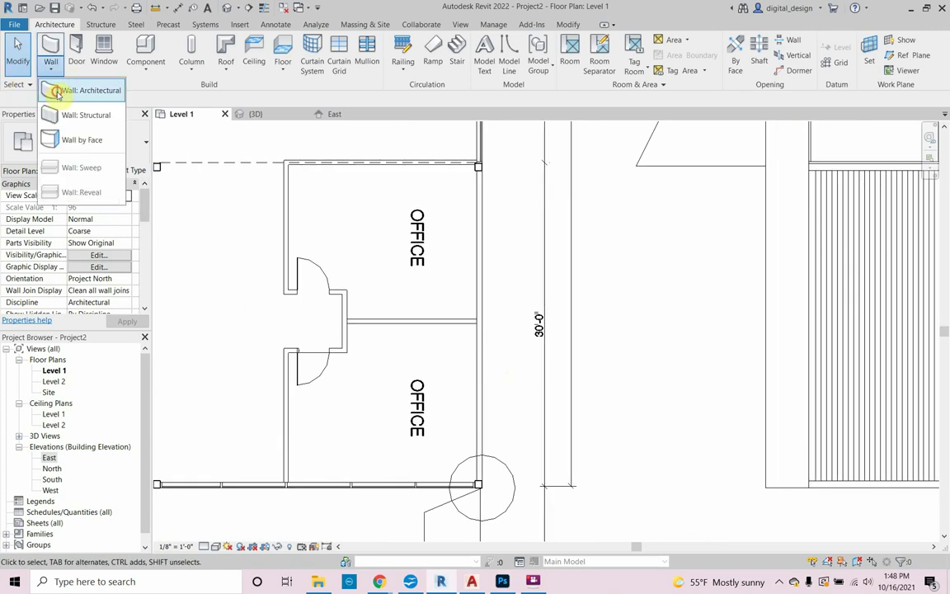
click(57, 93)
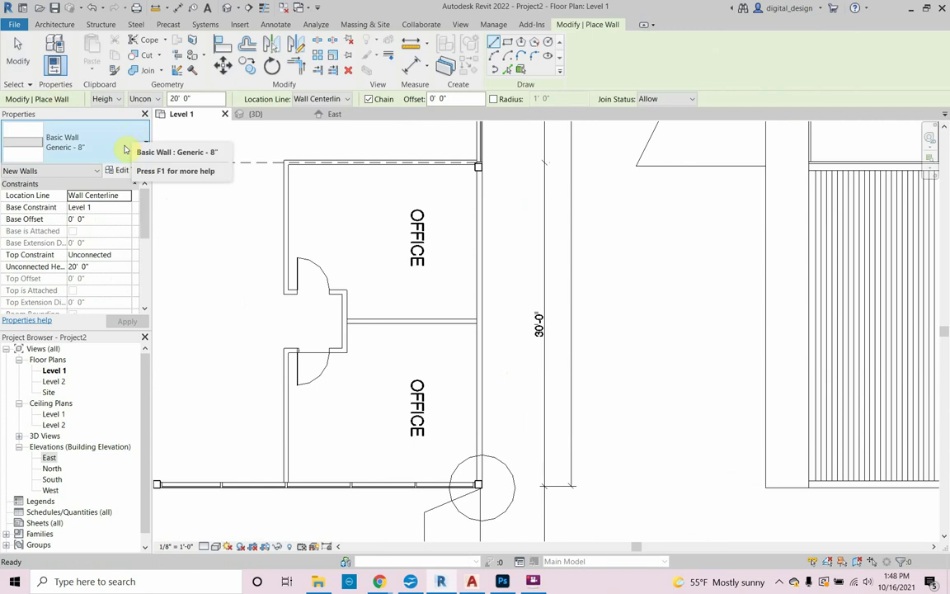
click(124, 152)
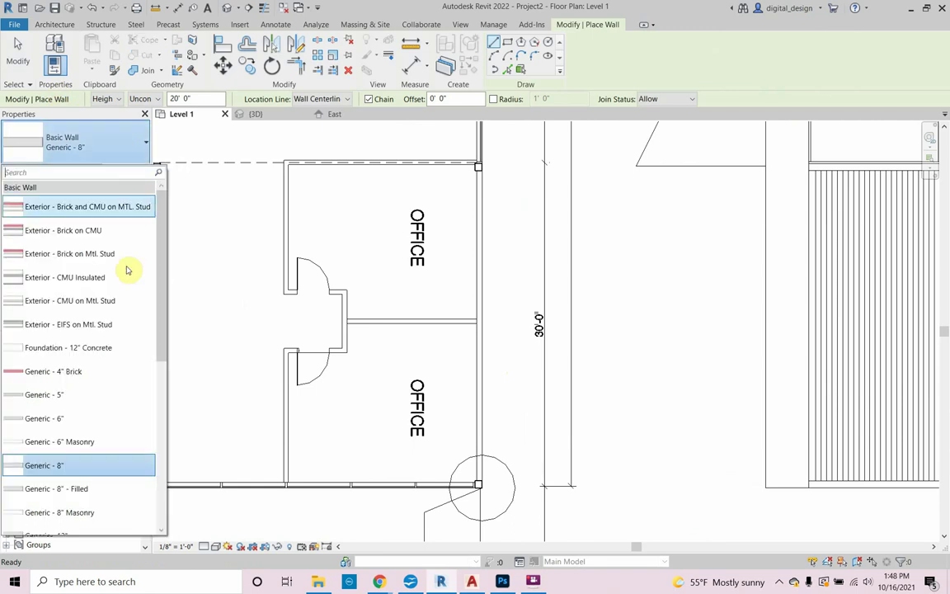
click(123, 418)
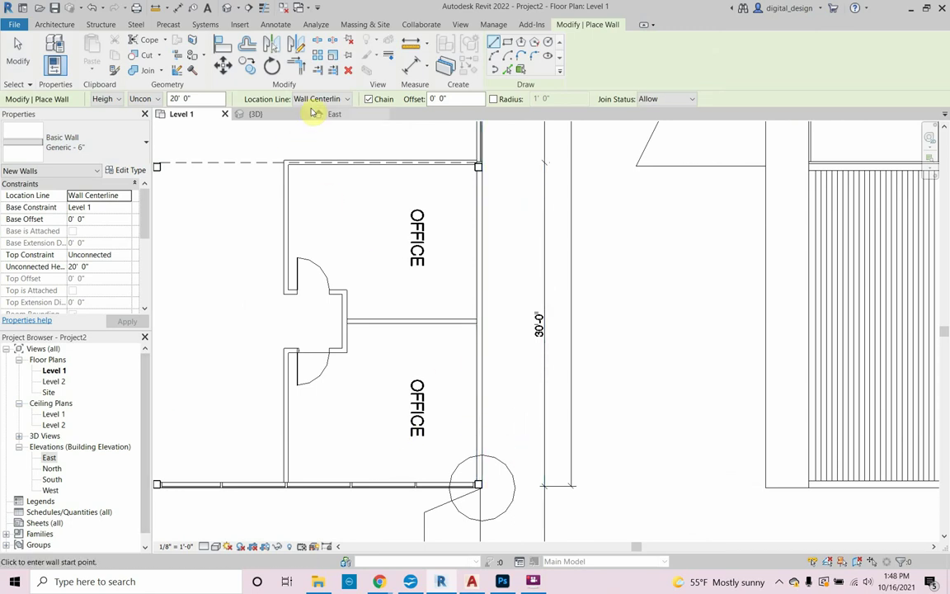
click(335, 99)
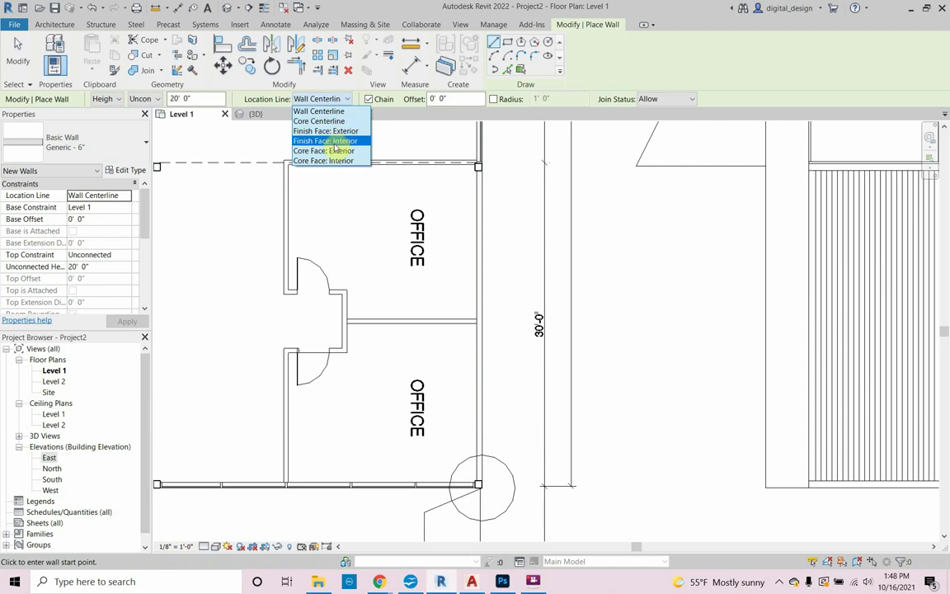
click(334, 132)
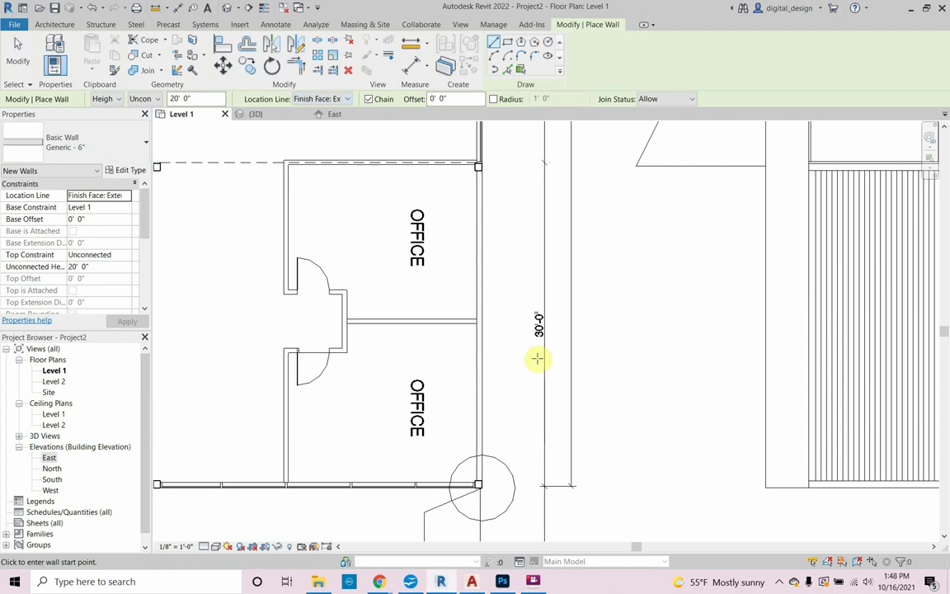
Draw the Generic - 6" wall from the upper east column down to the lower column
click(632, 409)
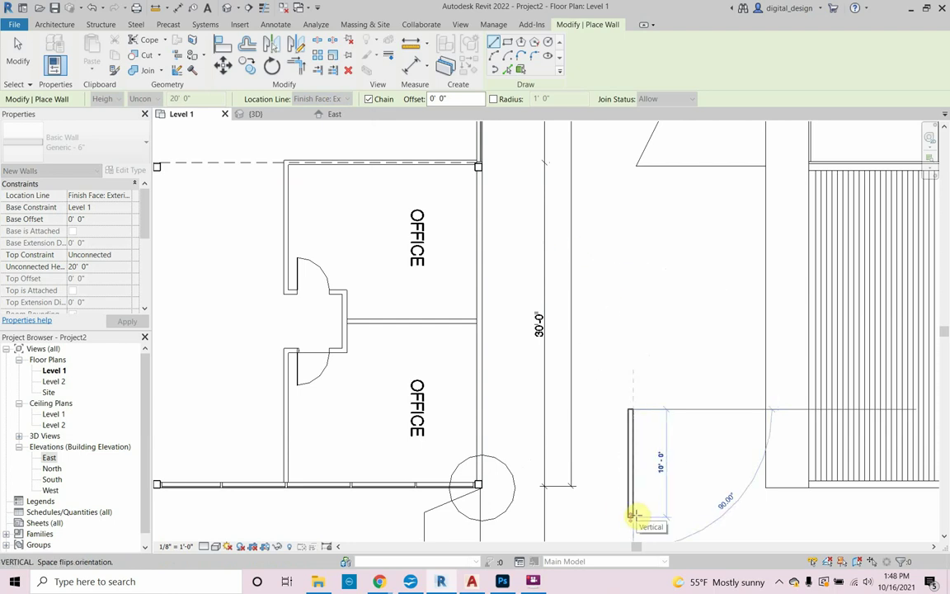
key(Escape)
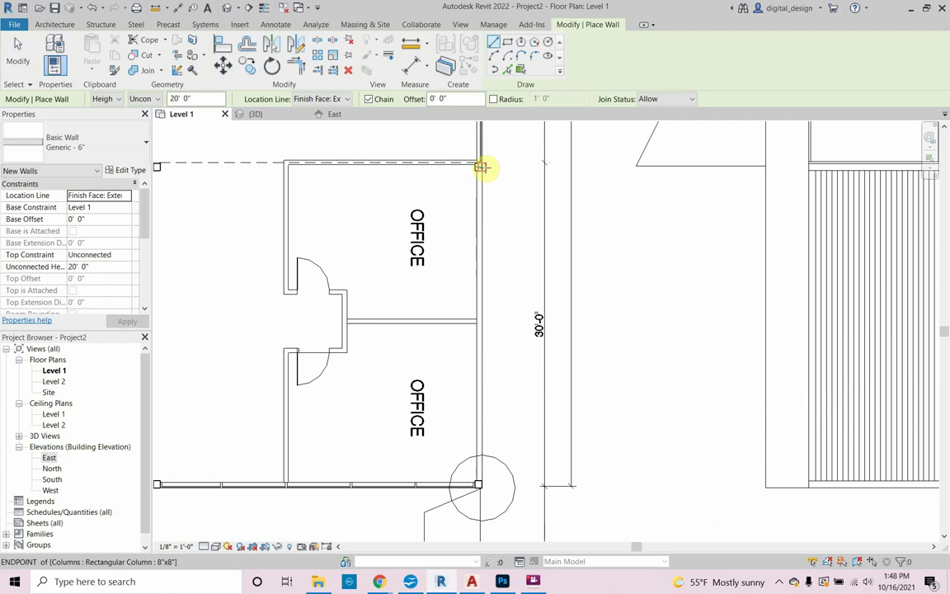
click(481, 170)
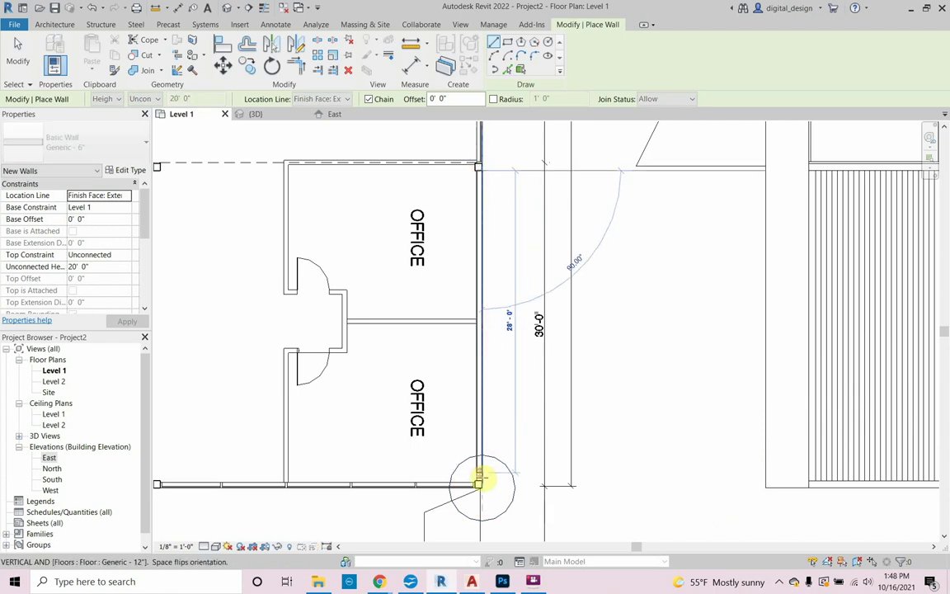
click(480, 480)
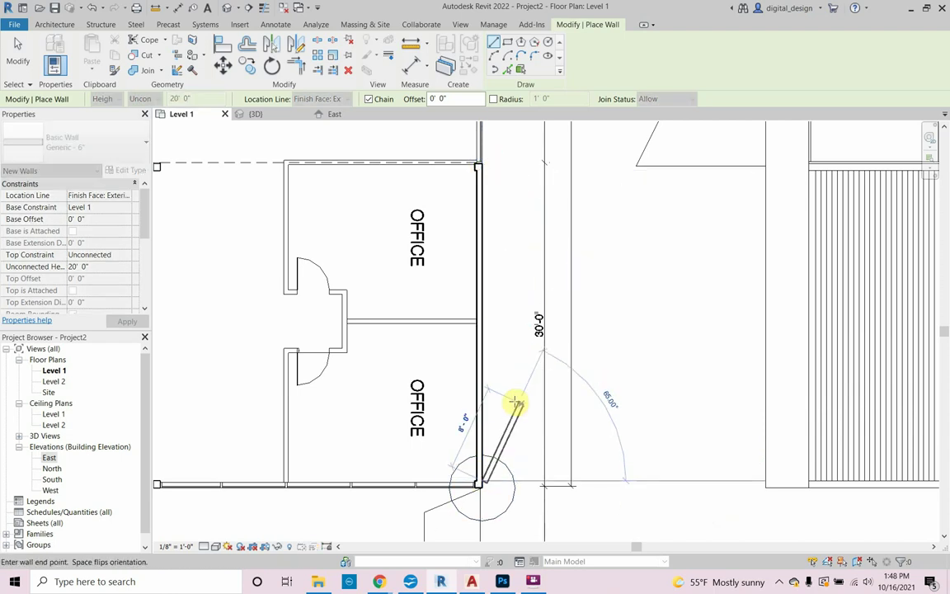
key(Escape)
key(Escape)
scroll(476, 484, up, 2)
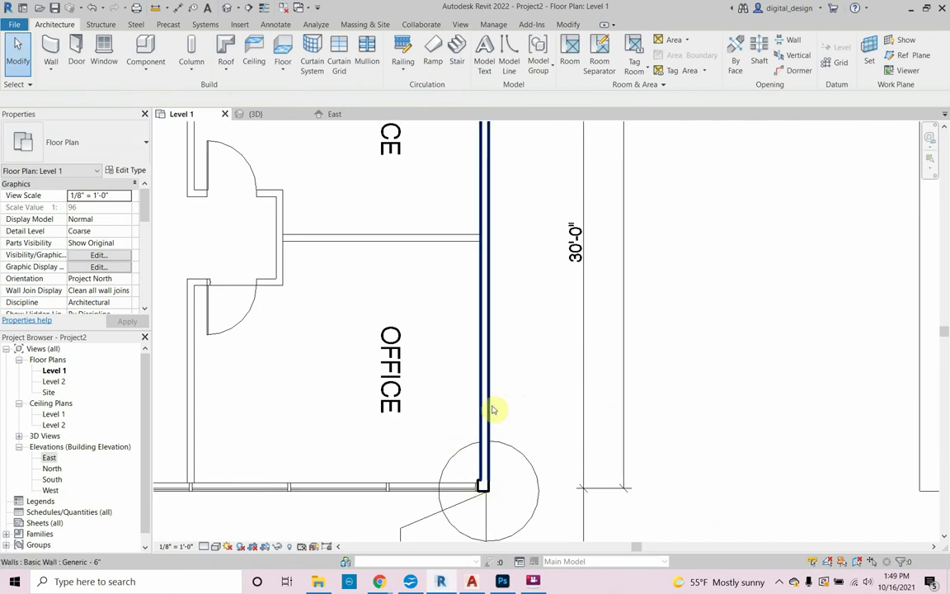
scroll(435, 312, down, 2)
middle_drag(421, 310, 432, 328)
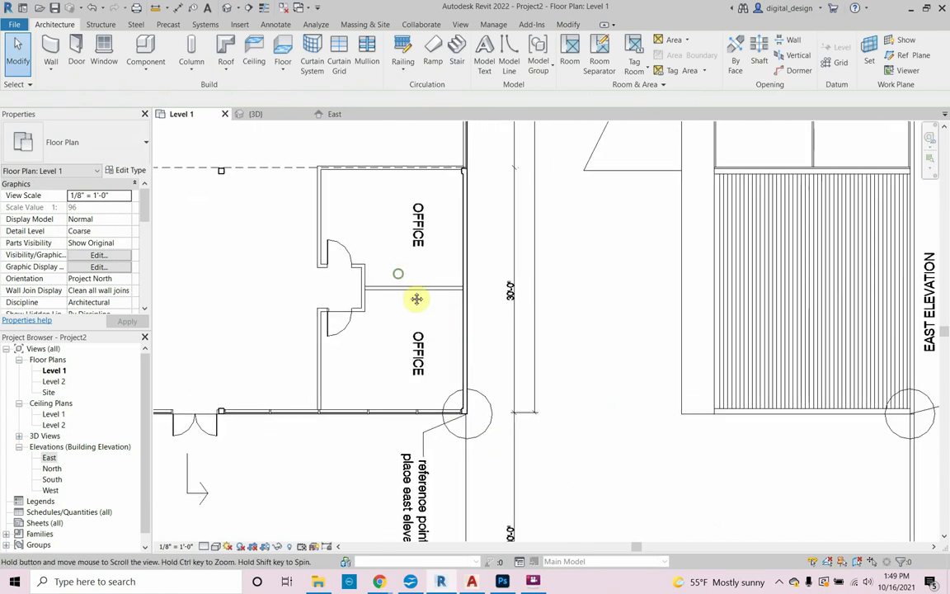
In the 3D view, unjoin the wall between the columns from its geometry, then select it
click(255, 114)
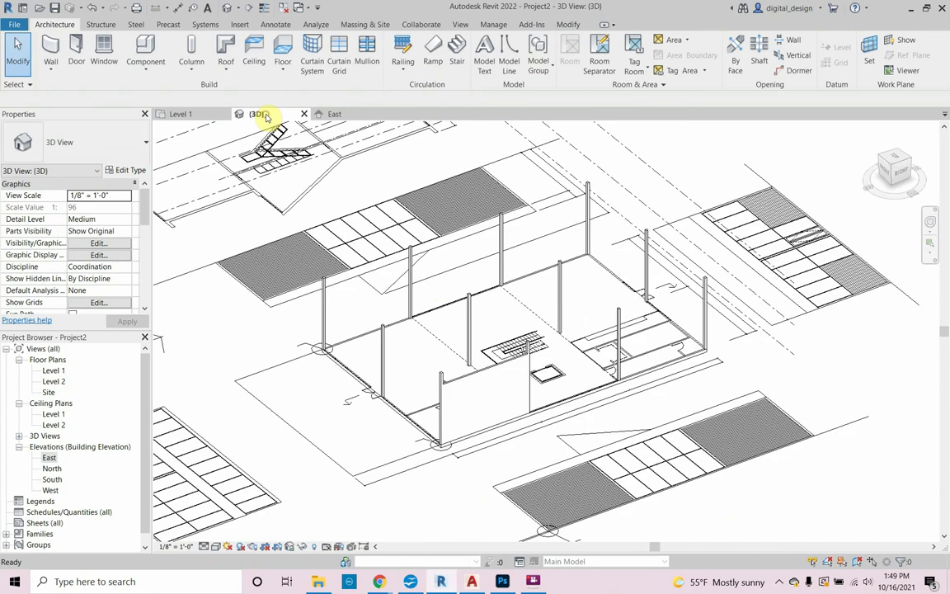
scroll(455, 439, up, 2)
scroll(456, 438, up, 2)
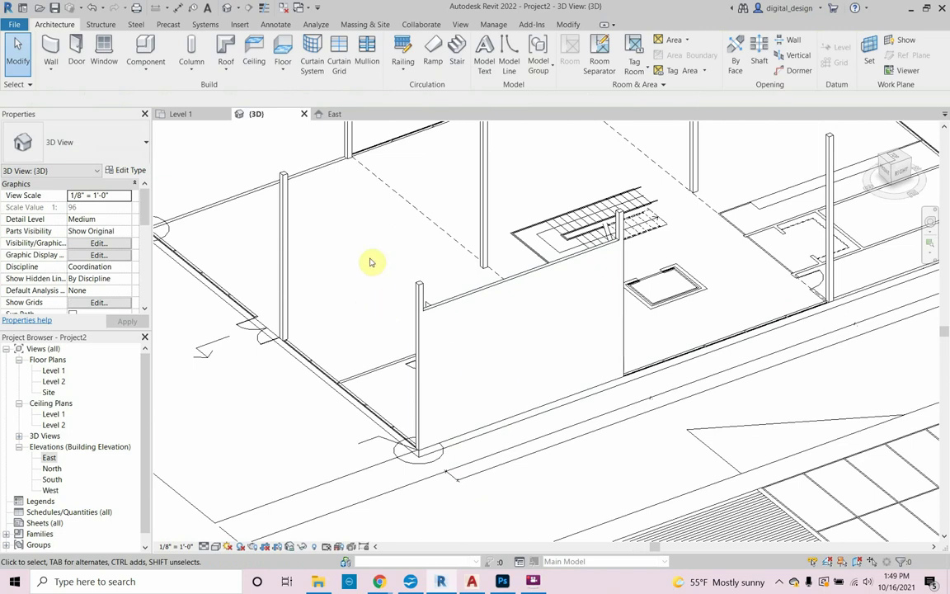
click(564, 25)
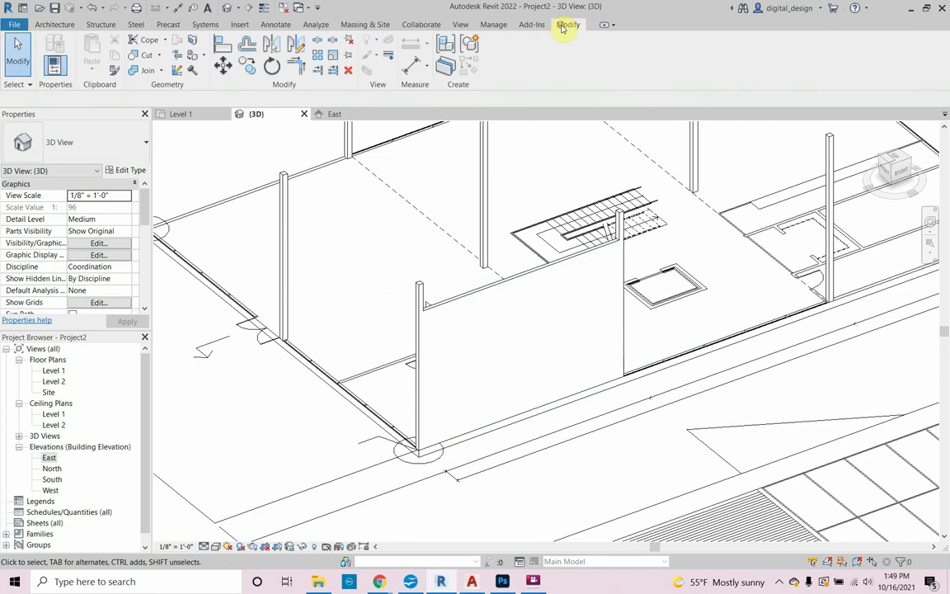
click(161, 72)
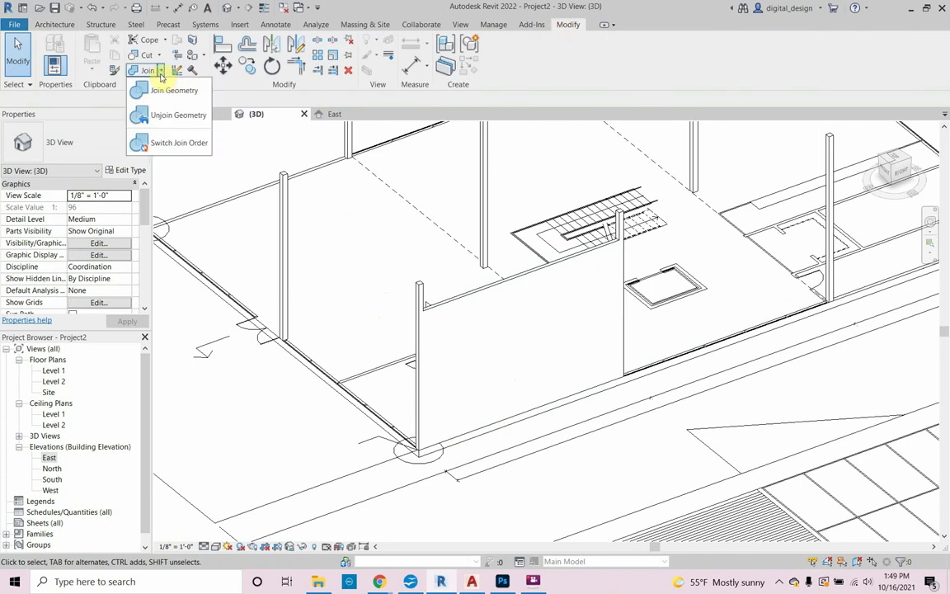
click(159, 116)
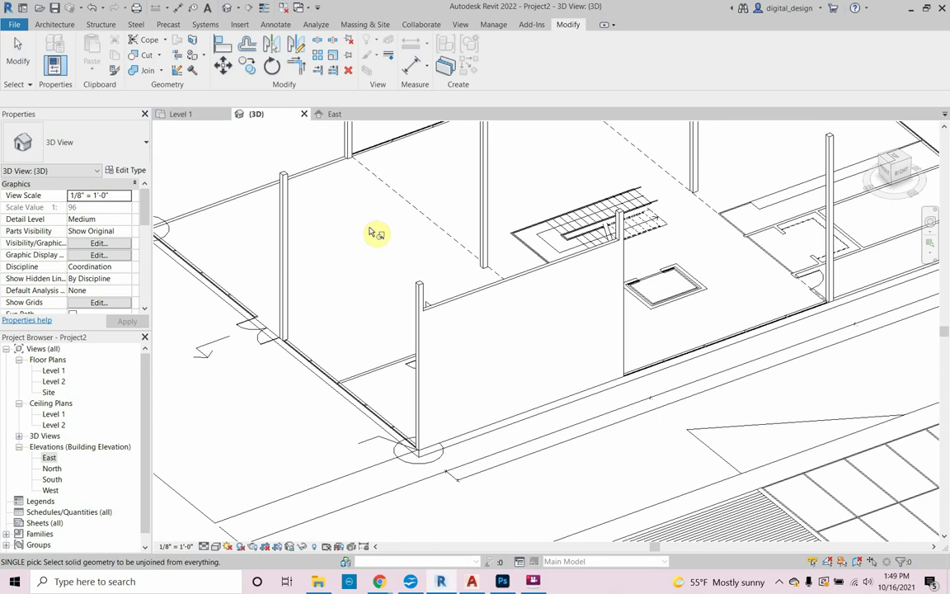
click(492, 297)
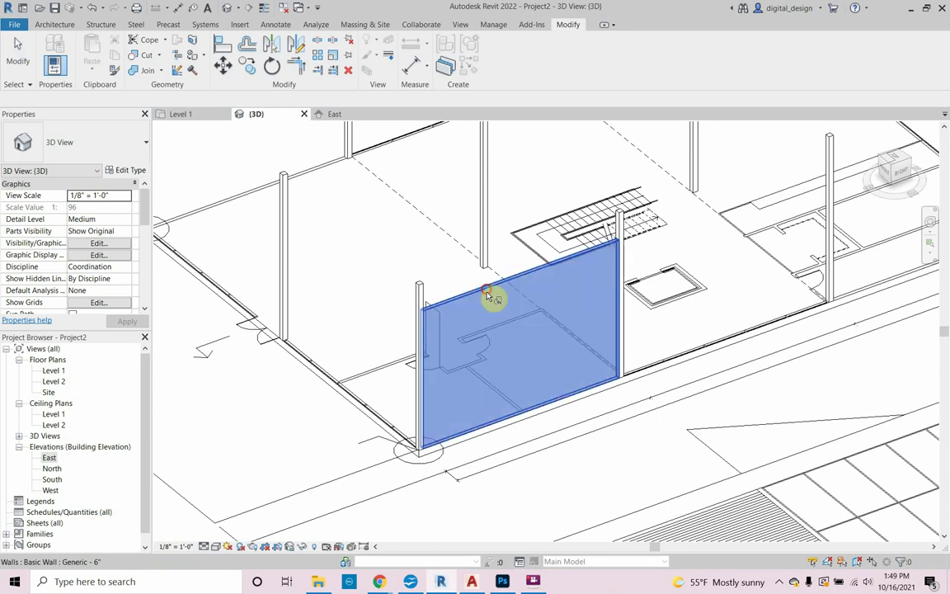
click(375, 358)
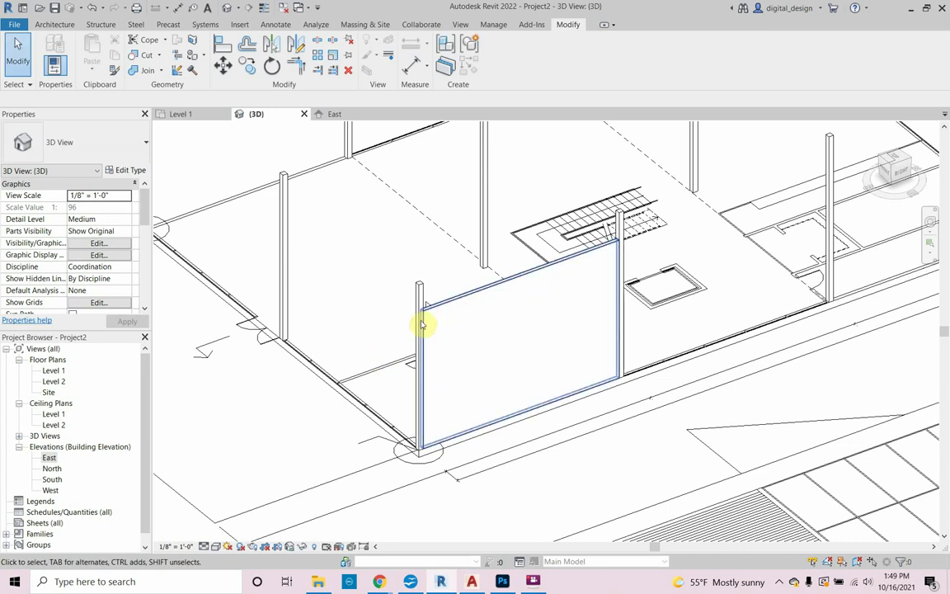
click(463, 292)
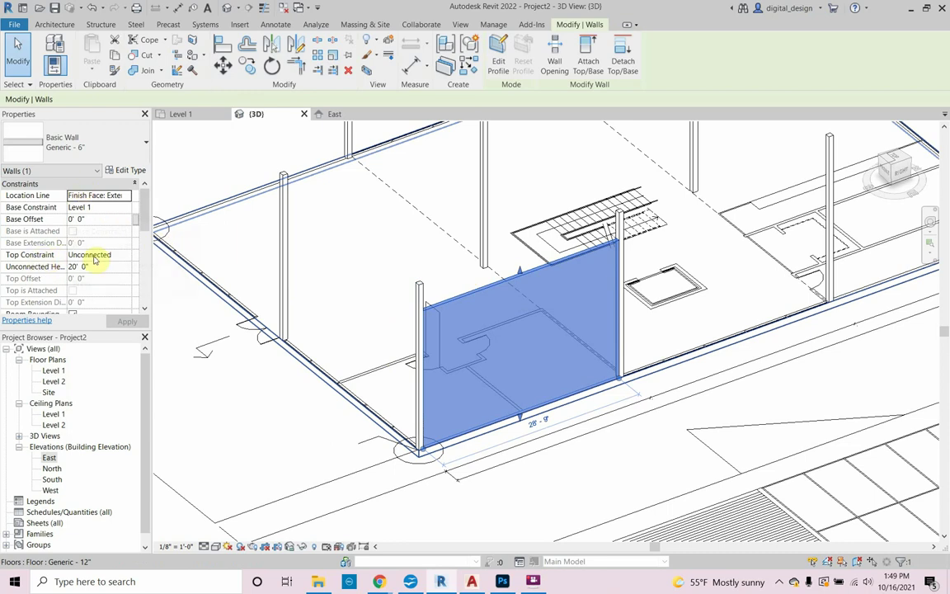
click(95, 257)
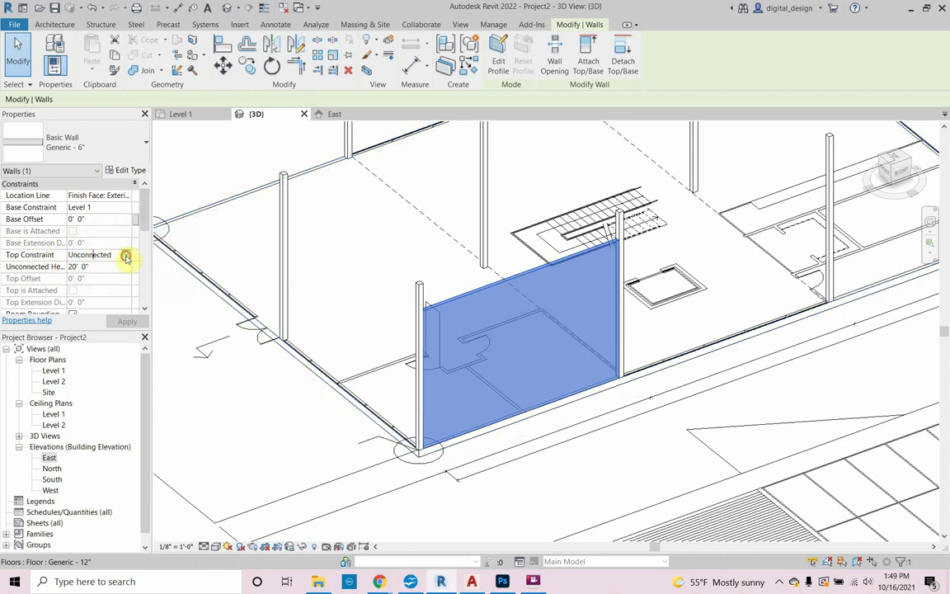
Set the wall's Top Constraint to 'Up to level: T Ext Wall' and apply it
click(126, 255)
click(121, 295)
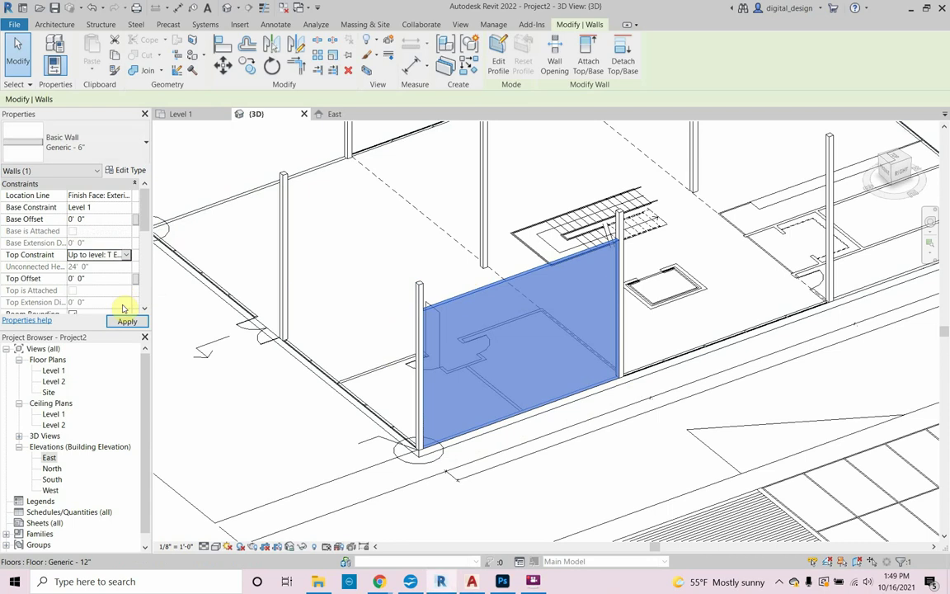
click(123, 322)
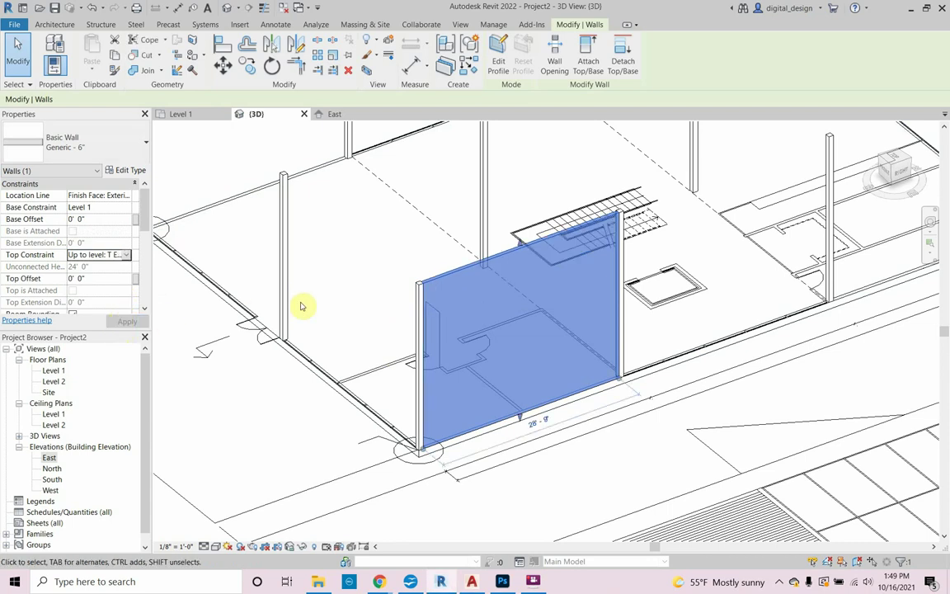
click(305, 268)
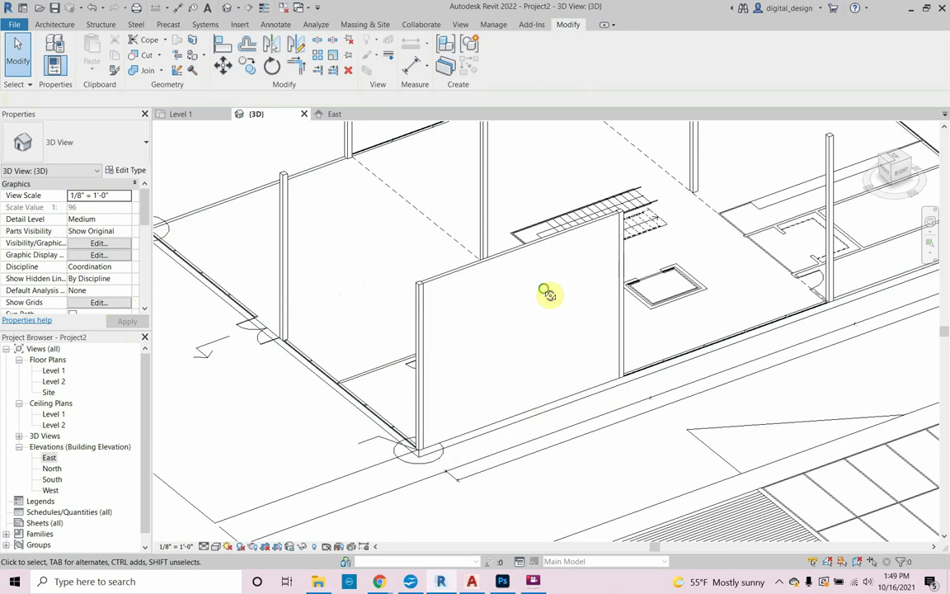
shift+middle_drag(549, 296, 341, 408)
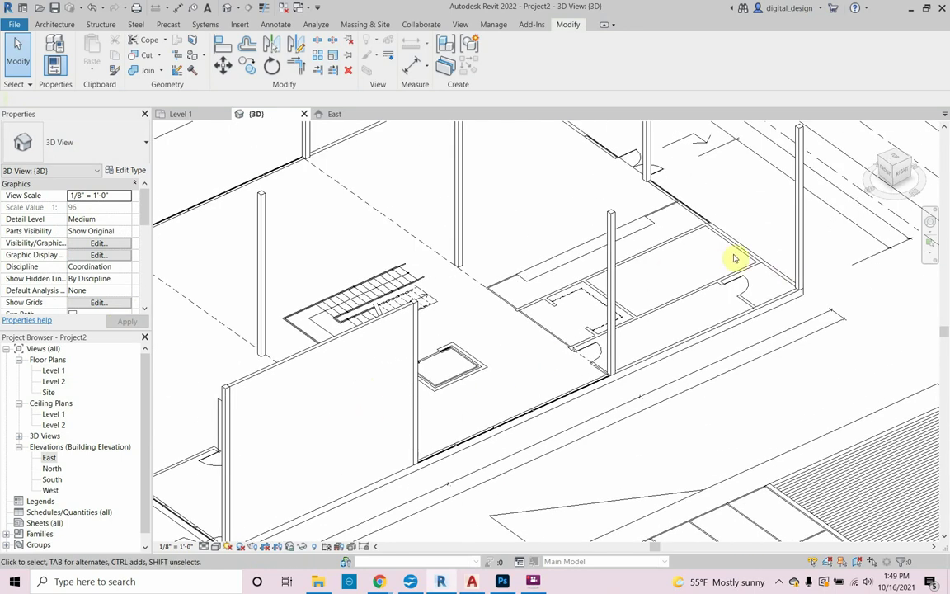
scroll(404, 470, up, 3)
Copy the 24' wall into the next bay, ending at the following column
click(404, 472)
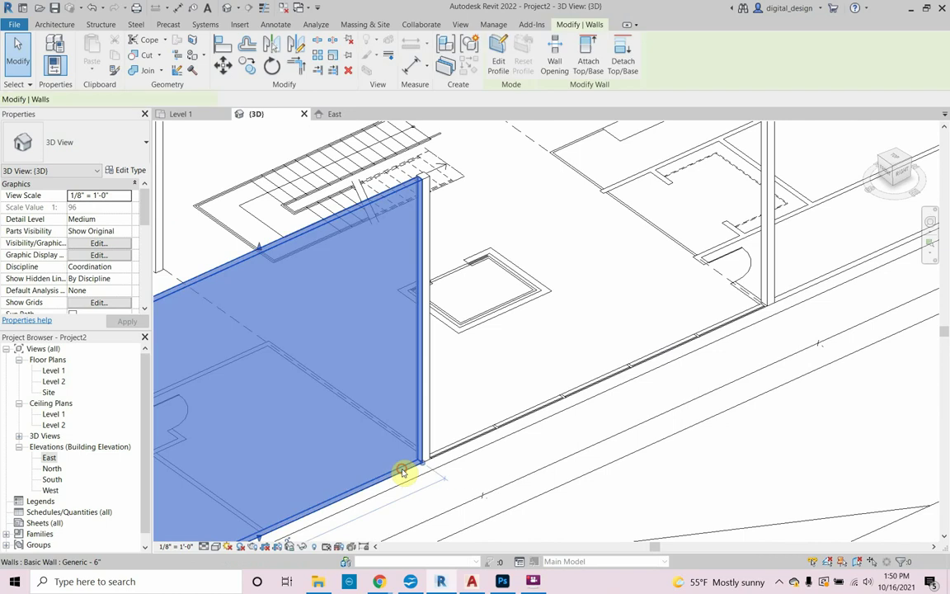
scroll(409, 473, up, 5)
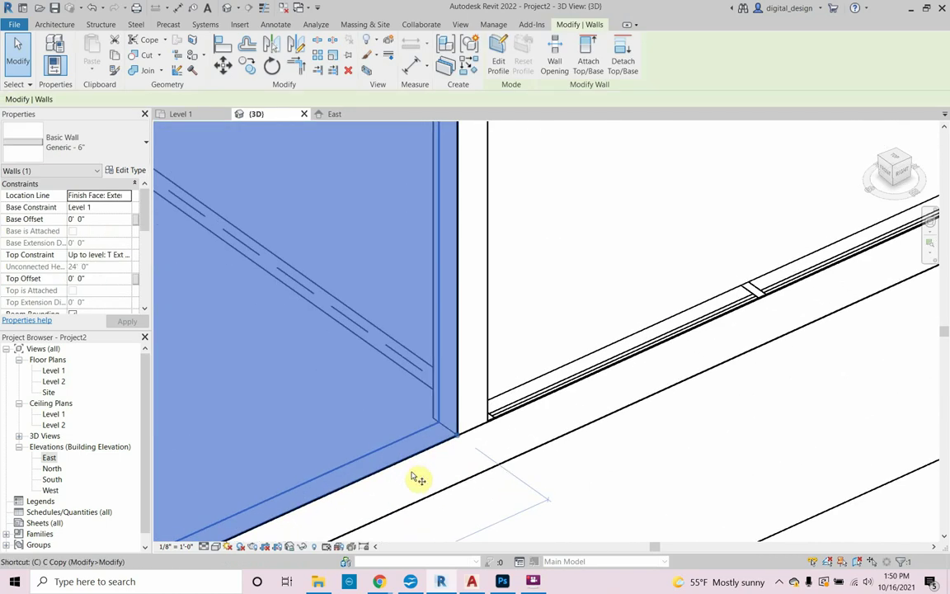
key(c)
click(456, 433)
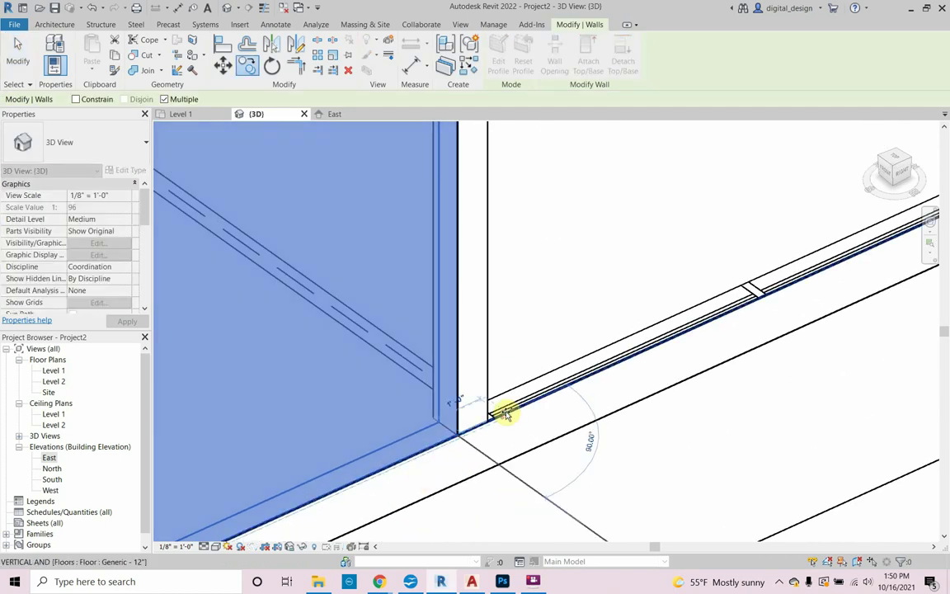
scroll(503, 414, down, 6)
scroll(691, 332, up, 2)
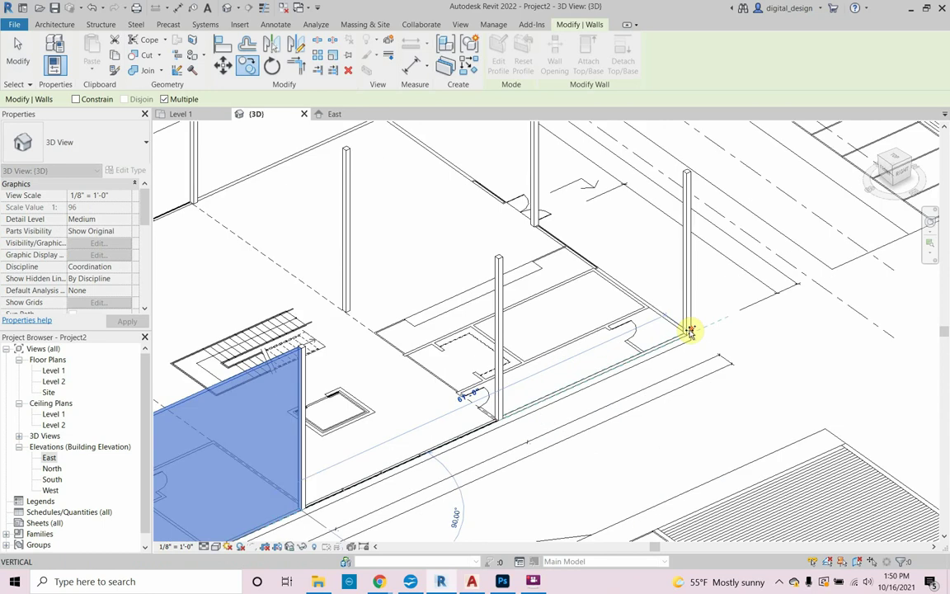
scroll(691, 331, up, 5)
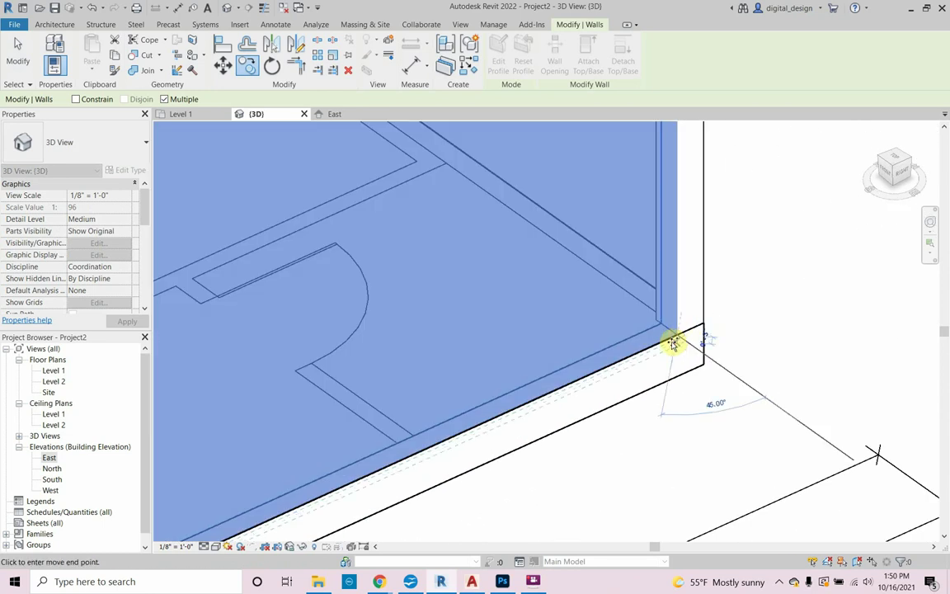
scroll(670, 360, down, 3)
click(663, 363)
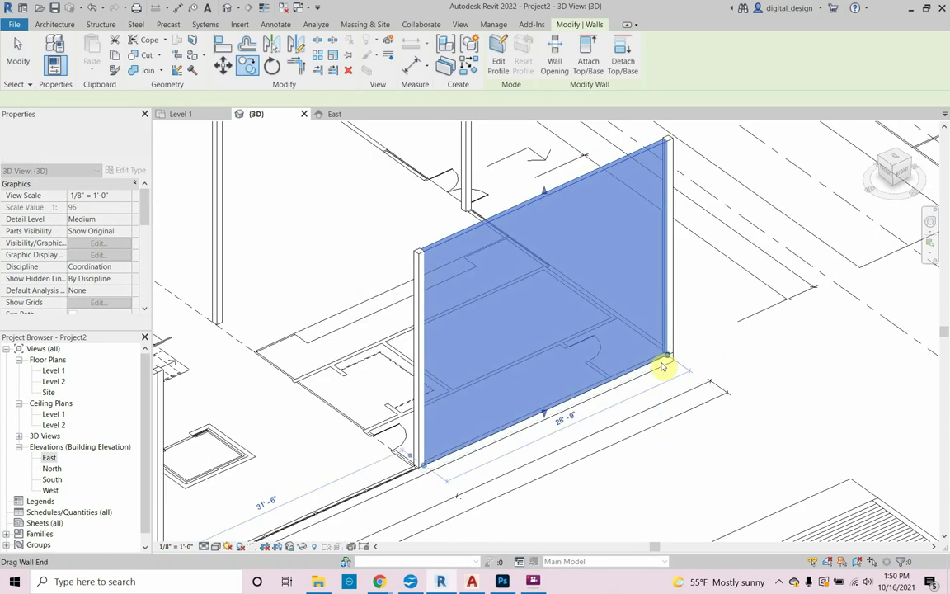
key(Escape)
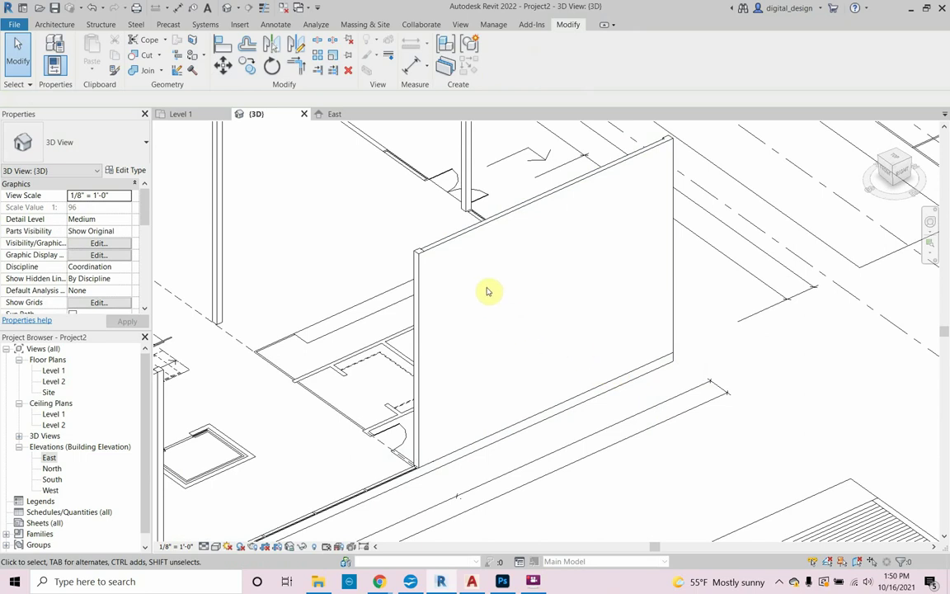
Orbit and zoom the 3D view to review the copied wall
shift+middle_drag(492, 301, 558, 276)
scroll(568, 244, down, 4)
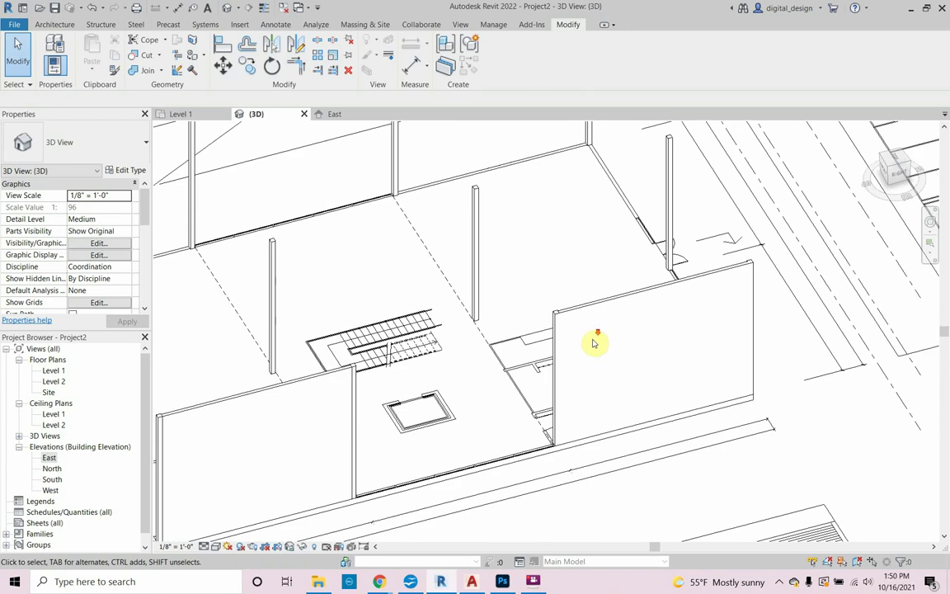
middle_drag(600, 356, 595, 328)
scroll(592, 324, up, 4)
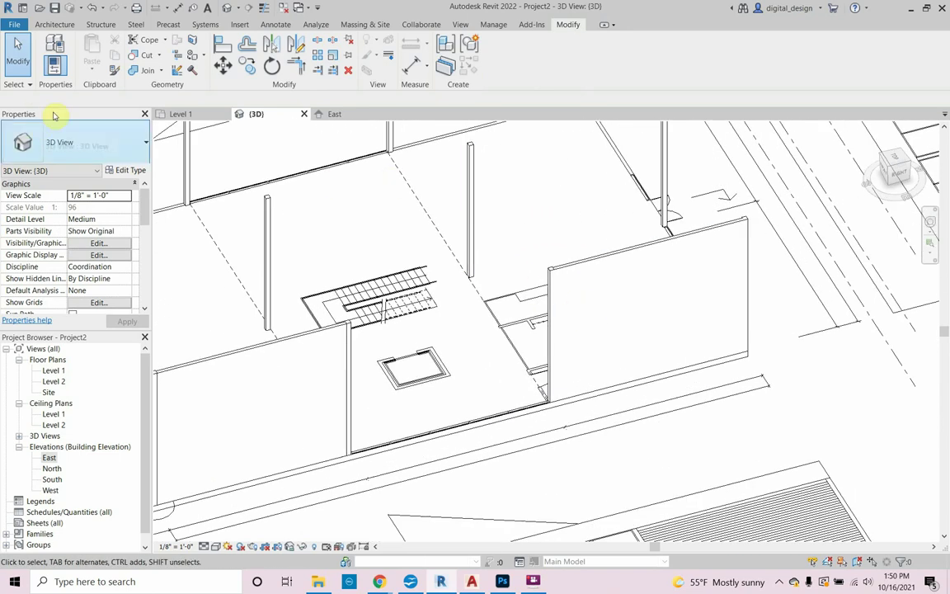
Unjoin the newly copied wall's geometry from the elements it was joined to
click(159, 71)
click(157, 116)
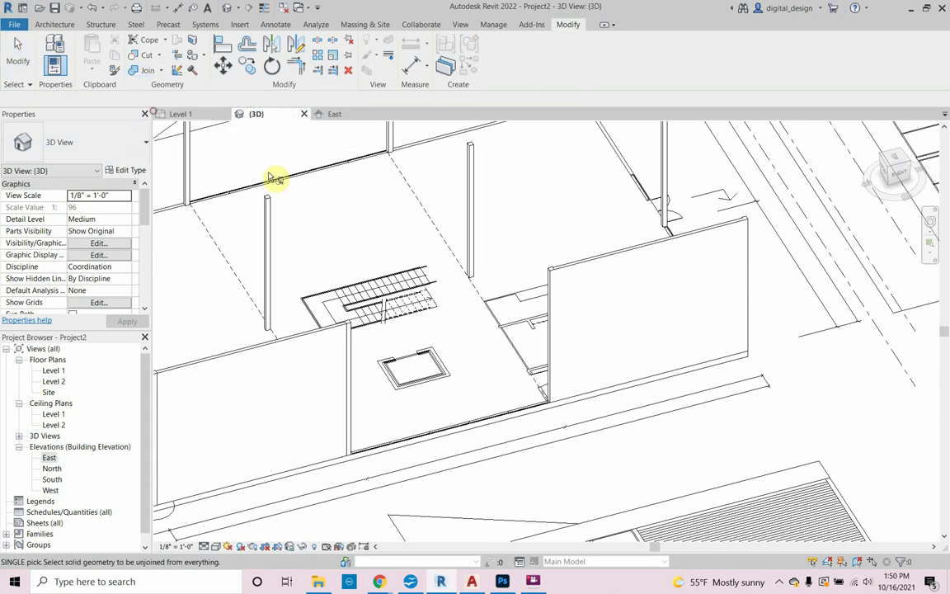
click(583, 270)
key(Escape)
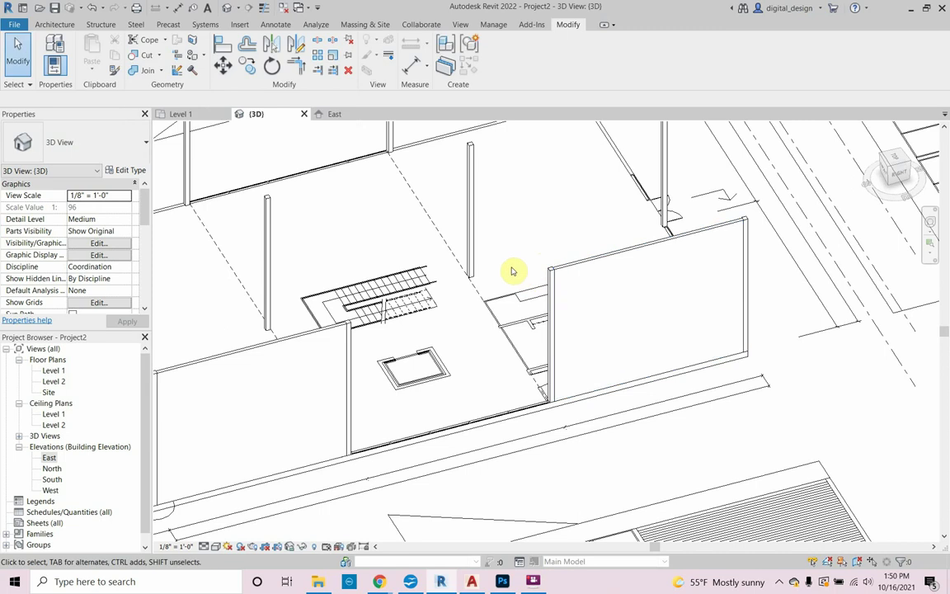
shift+middle_drag(484, 282, 530, 319)
scroll(545, 324, down, 4)
scroll(515, 316, up, 1)
scroll(533, 315, up, 1)
Zoom and orbit around the 3D model to inspect the walls and columns
scroll(532, 315, down, 2)
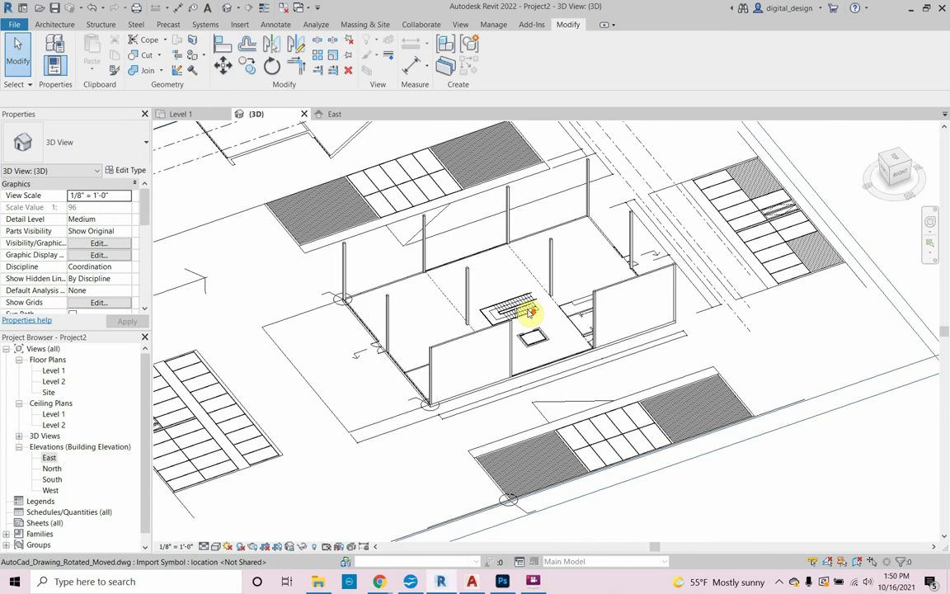
scroll(531, 315, up, 2)
scroll(530, 315, down, 3)
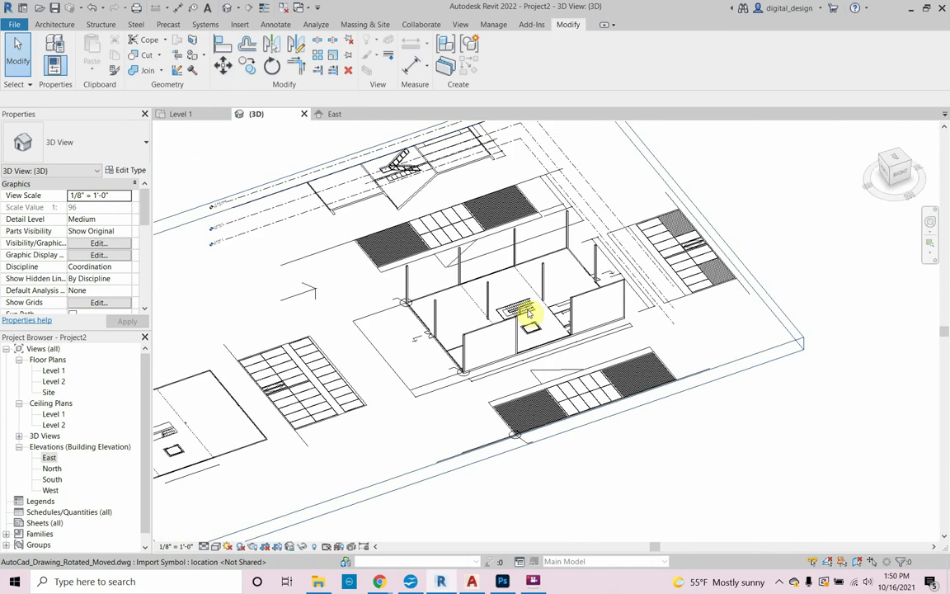
scroll(530, 313, up, 3)
scroll(528, 314, down, 3)
scroll(528, 315, up, 2)
mouse_move(528, 315)
middle_down()
mouse_move(539, 327)
mouse_move(535, 311)
mouse_move(487, 318)
mouse_move(479, 259)
mouse_move(530, 206)
mouse_move(579, 242)
mouse_move(572, 292)
mouse_move(531, 327)
middle_up()
Zoom and pan across the building to review the walls resting on the floor edge
scroll(541, 322, up, 2)
scroll(541, 318, down, 1)
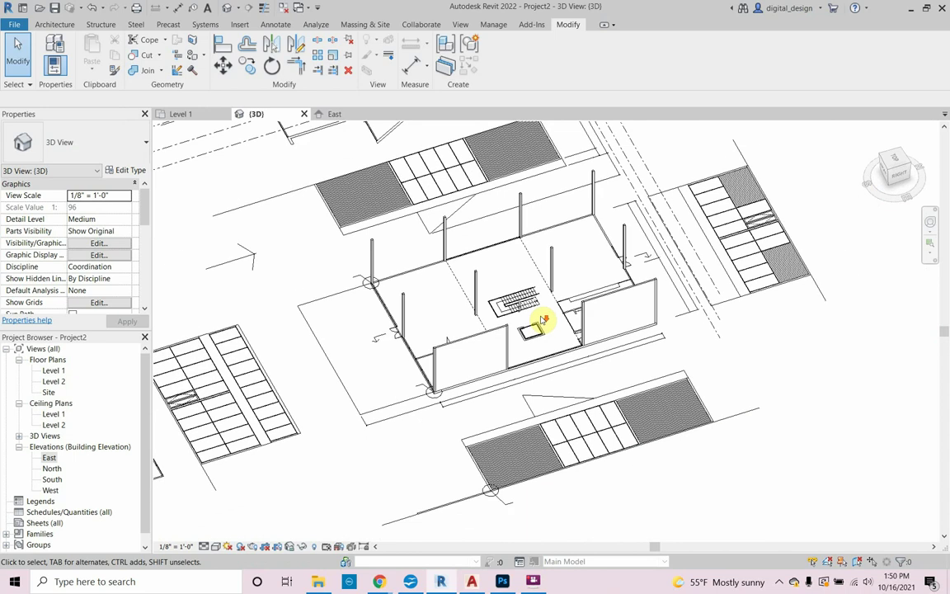
scroll(541, 318, up, 4)
scroll(541, 316, down, 3)
scroll(541, 314, up, 3)
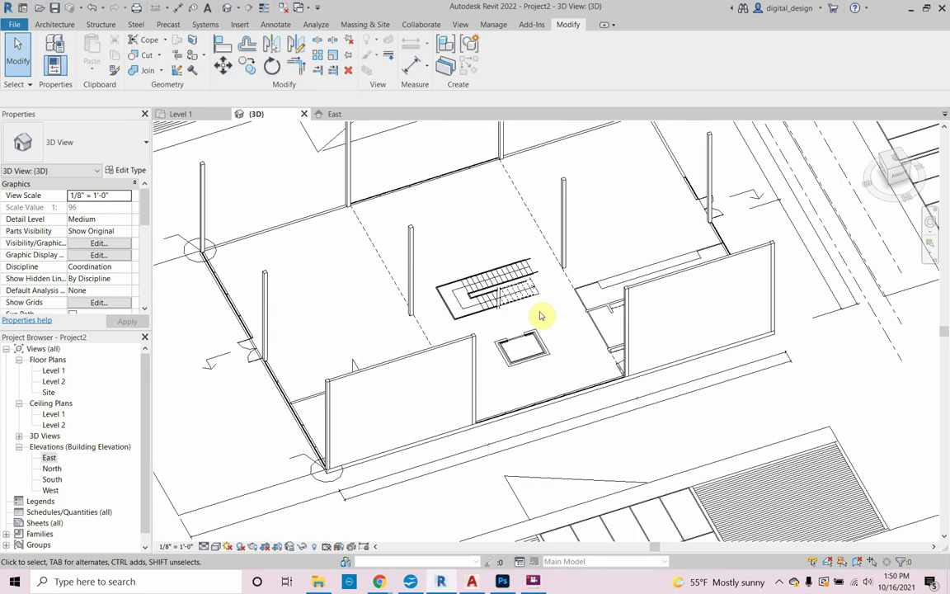
middle_drag(542, 316, 572, 286)
scroll(567, 291, down, 2)
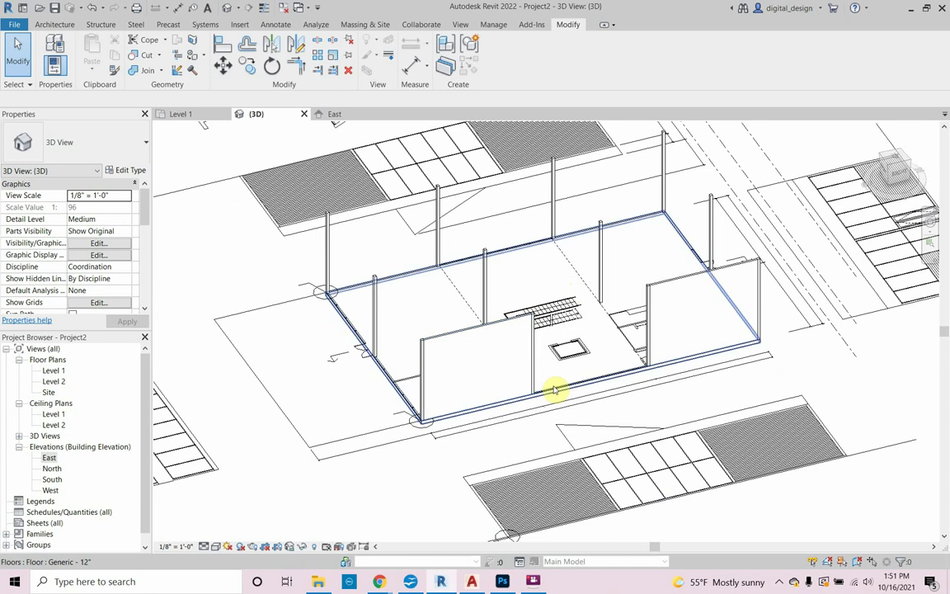
scroll(554, 392, up, 4)
scroll(554, 393, up, 2)
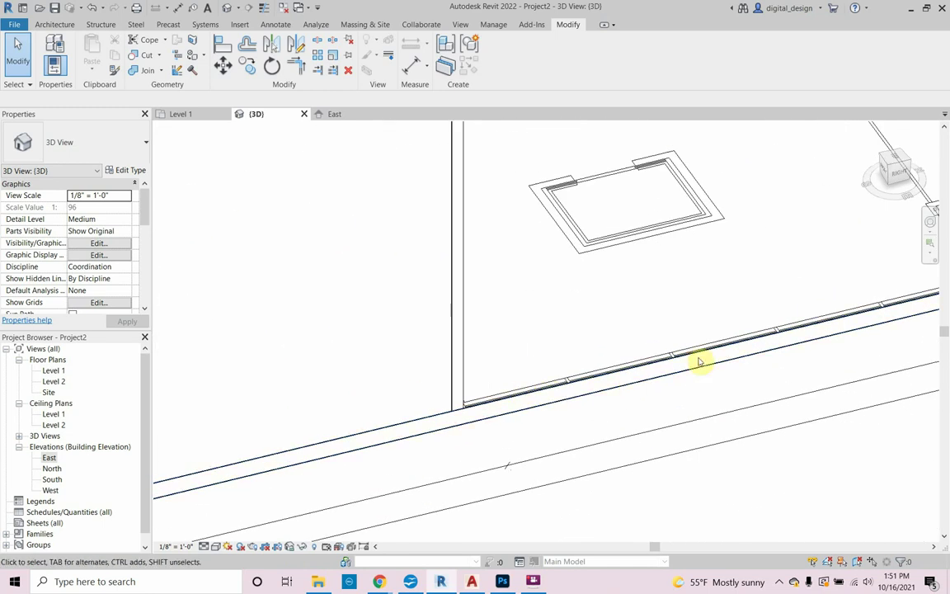
Switch to the Level 1 floor plan and center the gallery area
click(171, 113)
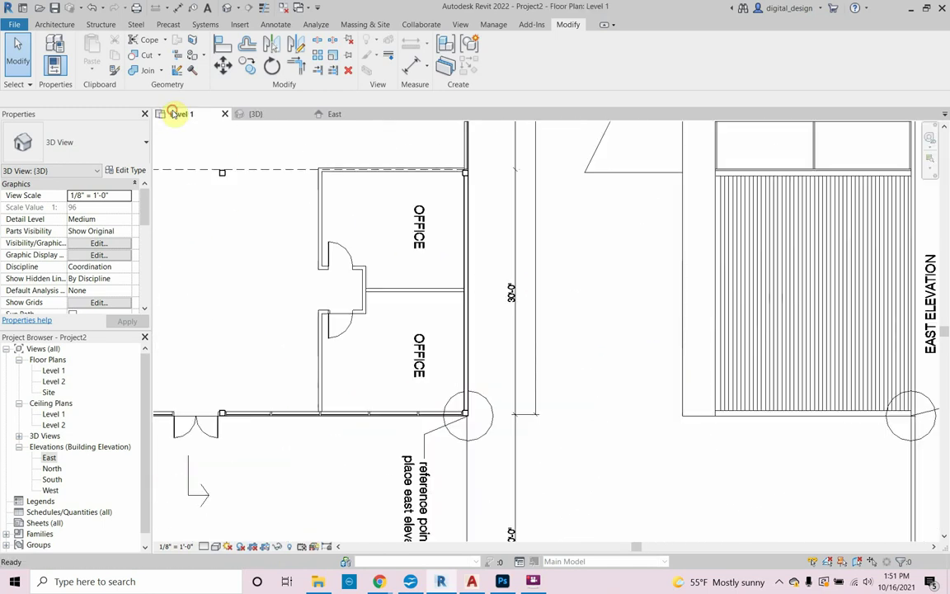
middle_drag(367, 293, 382, 402)
scroll(384, 371, down, 3)
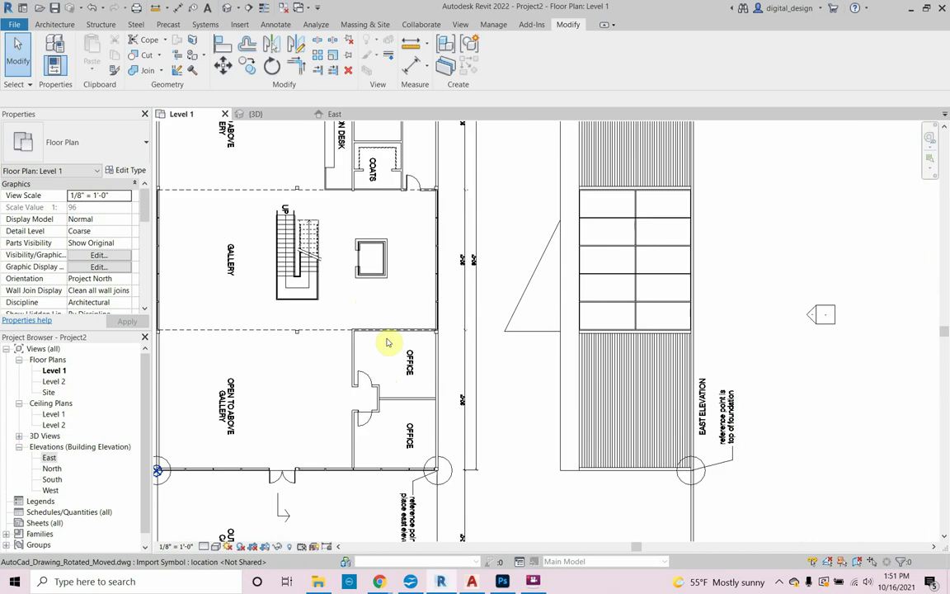
scroll(409, 338, up, 3)
mouse_move(409, 338)
middle_down()
mouse_move(423, 361)
mouse_move(420, 352)
middle_up()
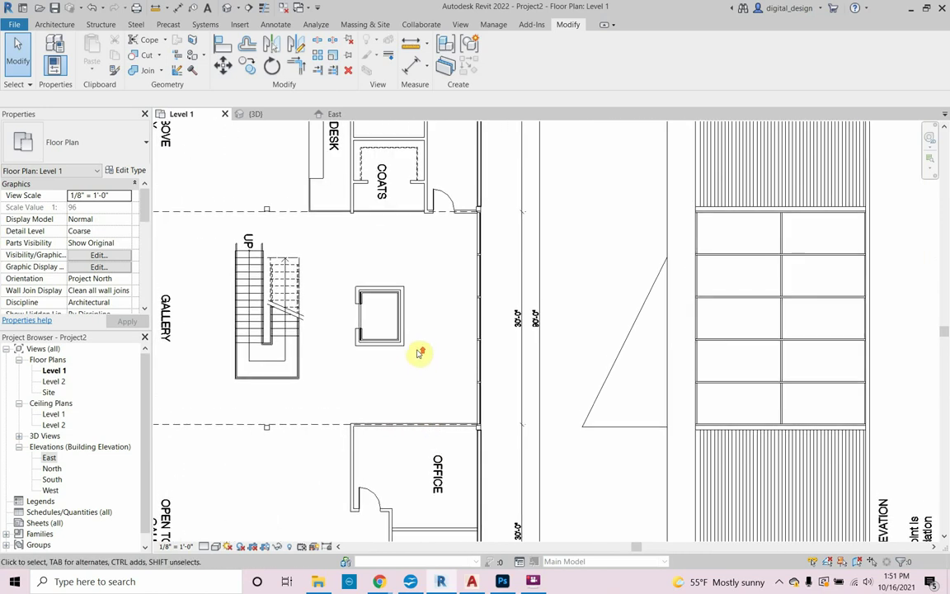
scroll(420, 352, up, 1)
scroll(471, 325, up, 2)
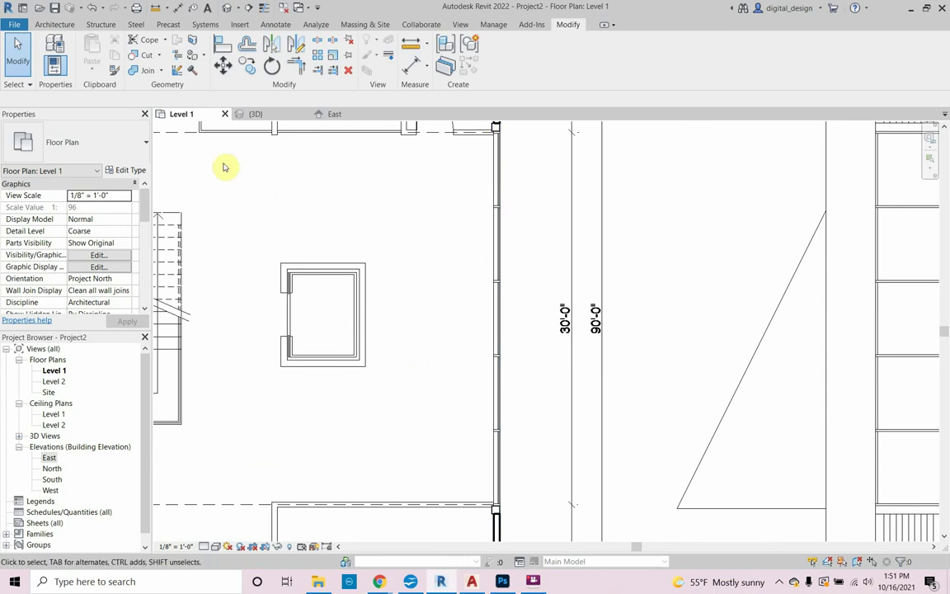
Start an architectural wall using the Curtain Wall: Storefront type
click(56, 24)
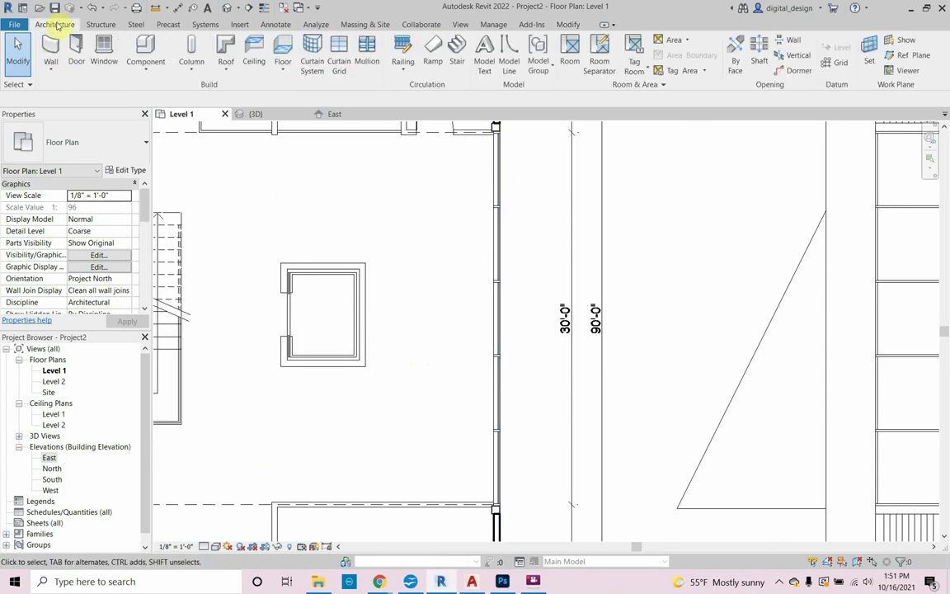
click(52, 69)
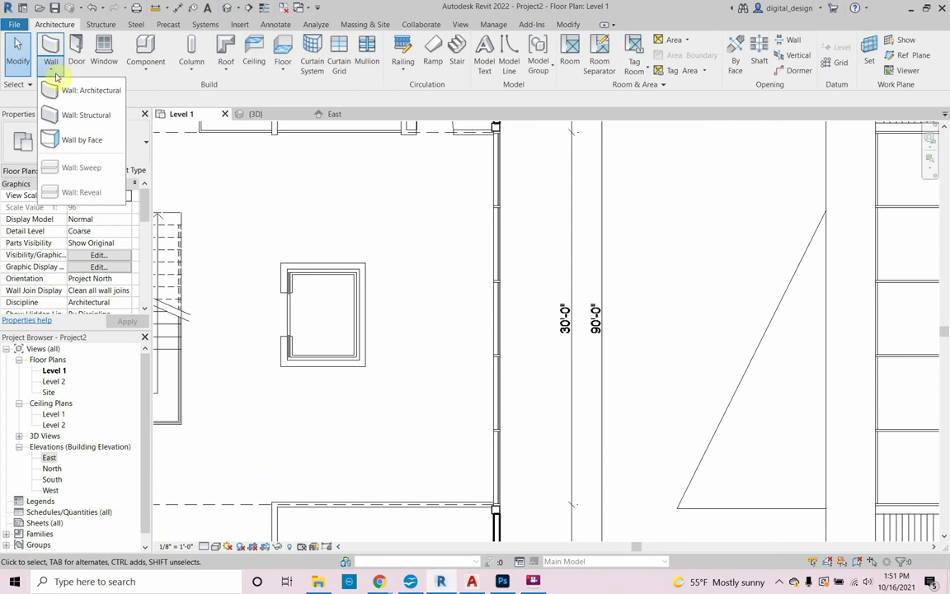
click(64, 90)
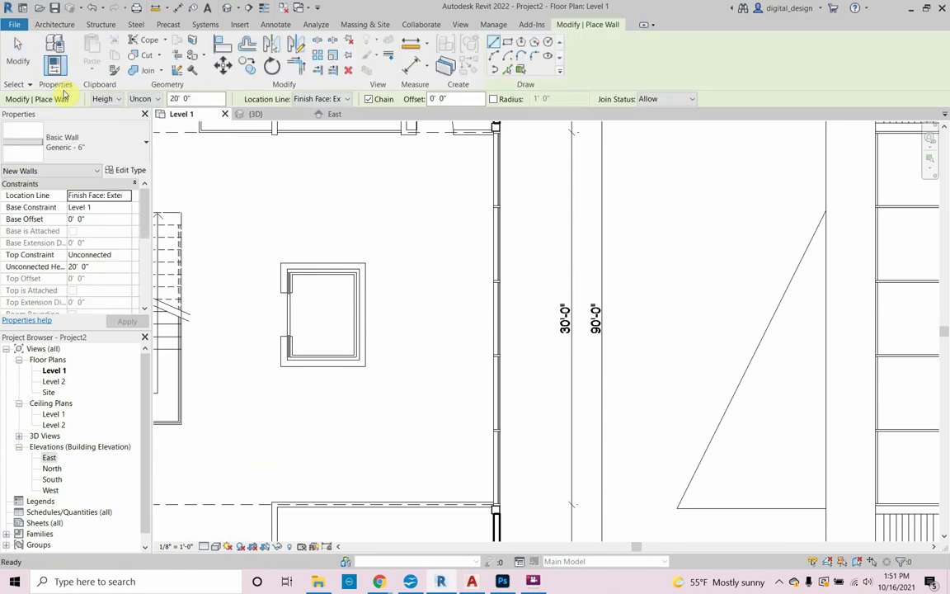
click(83, 143)
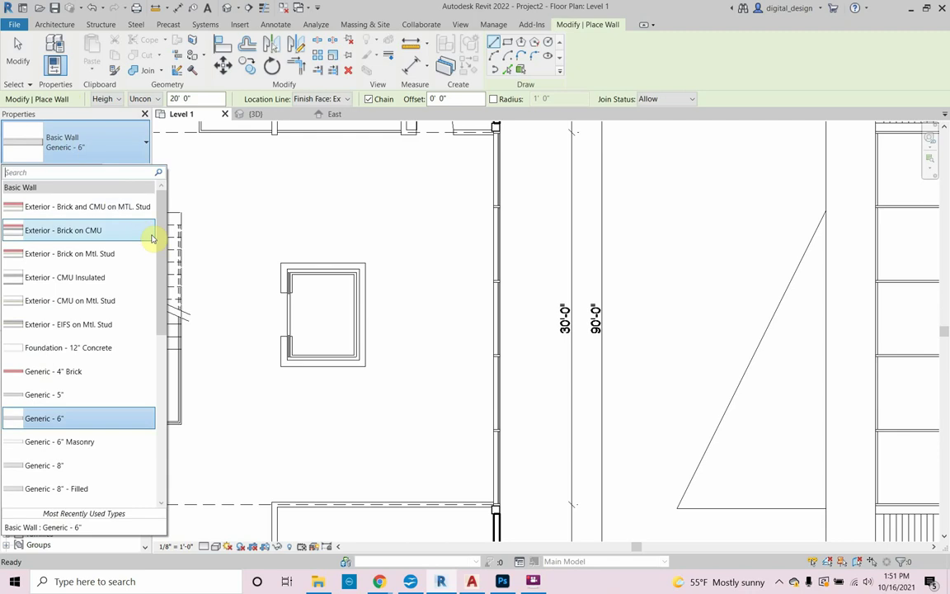
drag(161, 233, 149, 405)
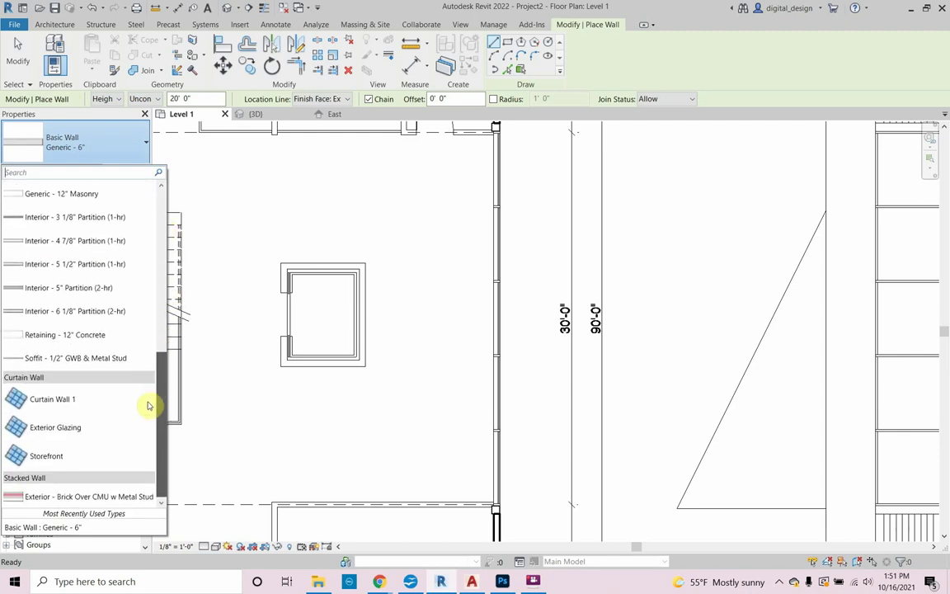
click(88, 453)
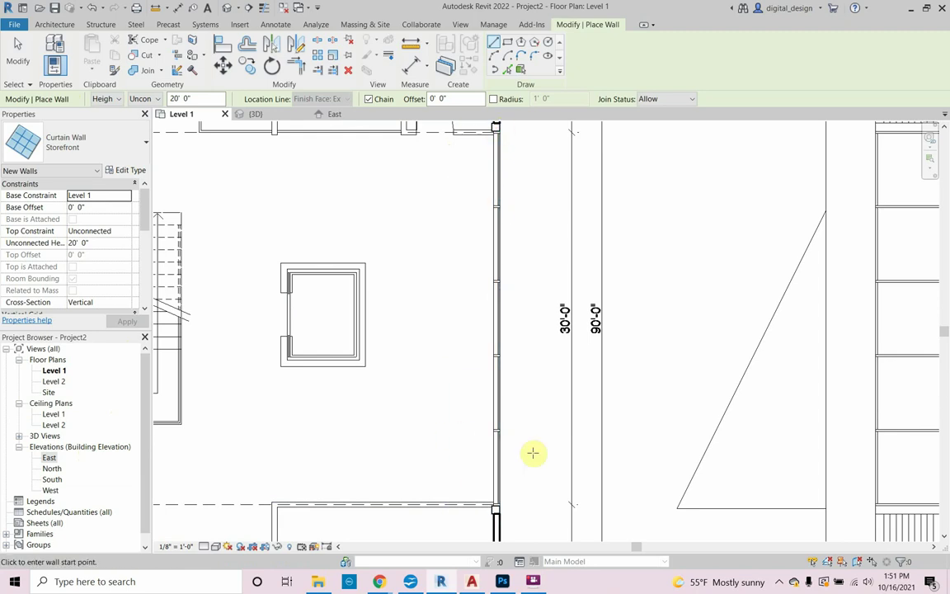
Draw a 30' 2" Storefront curtain wall from the bottom column to the top column
click(496, 505)
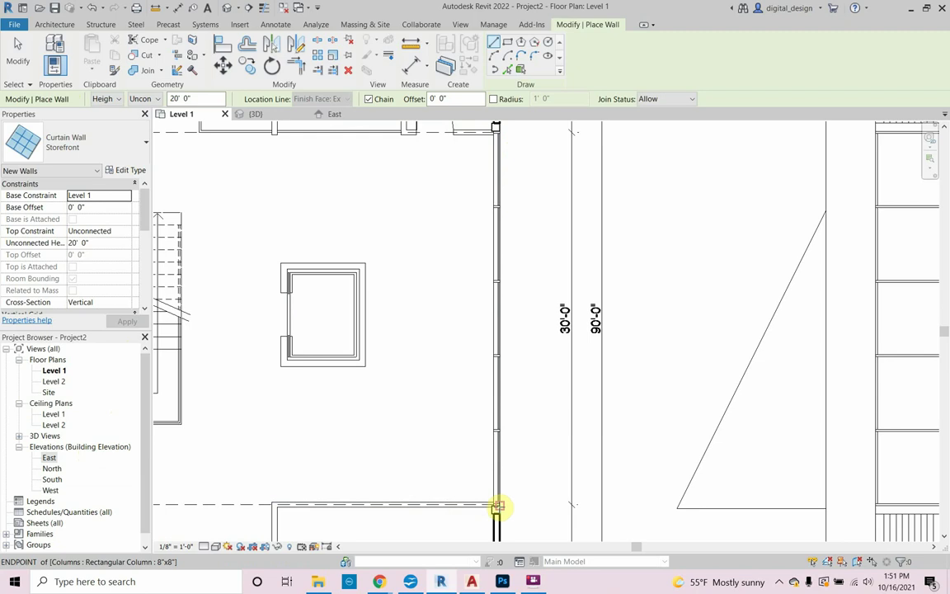
click(497, 506)
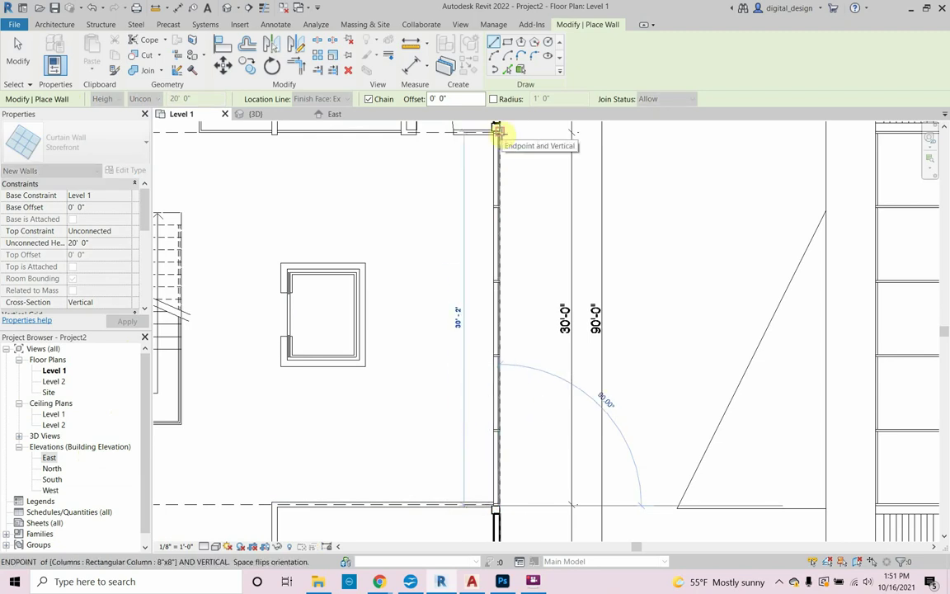
click(496, 129)
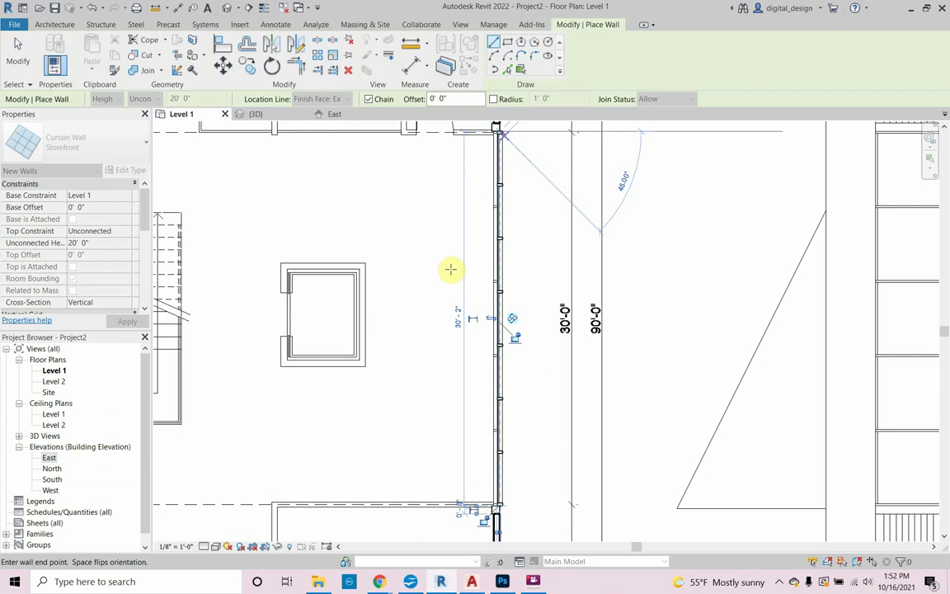
key(Escape)
key(Escape)
scroll(477, 335, up, 3)
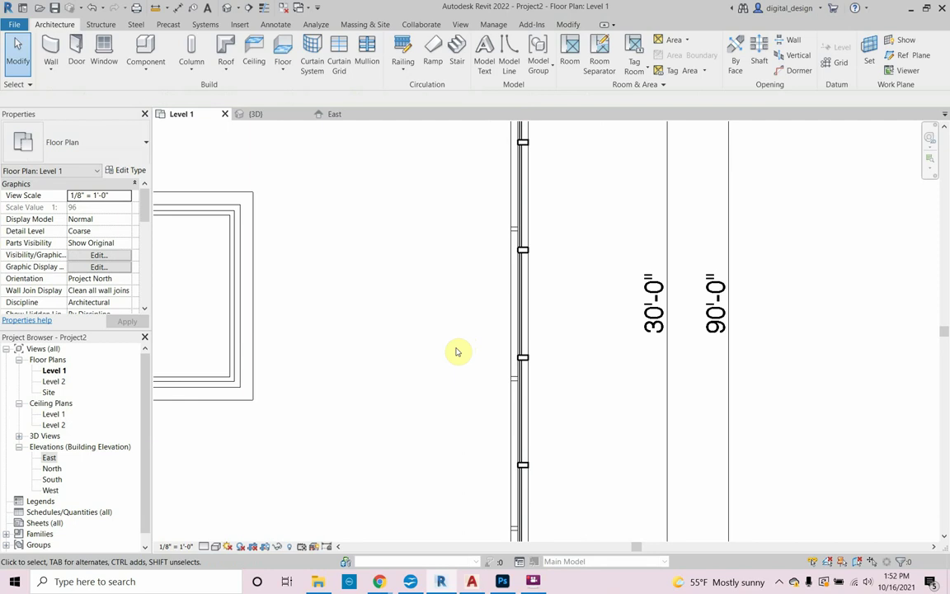
scroll(457, 352, down, 2)
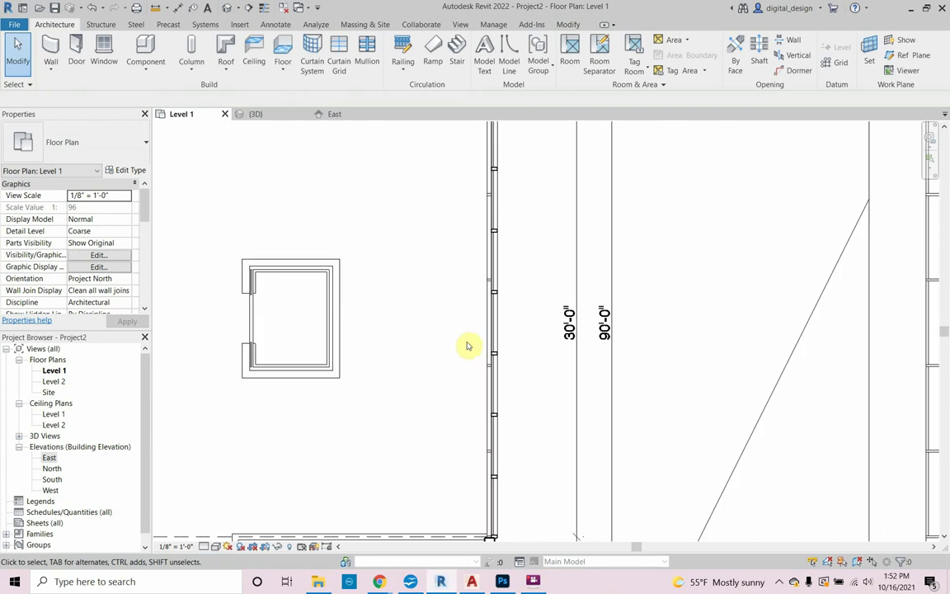
Flip the new curtain wall's facing direction
click(492, 330)
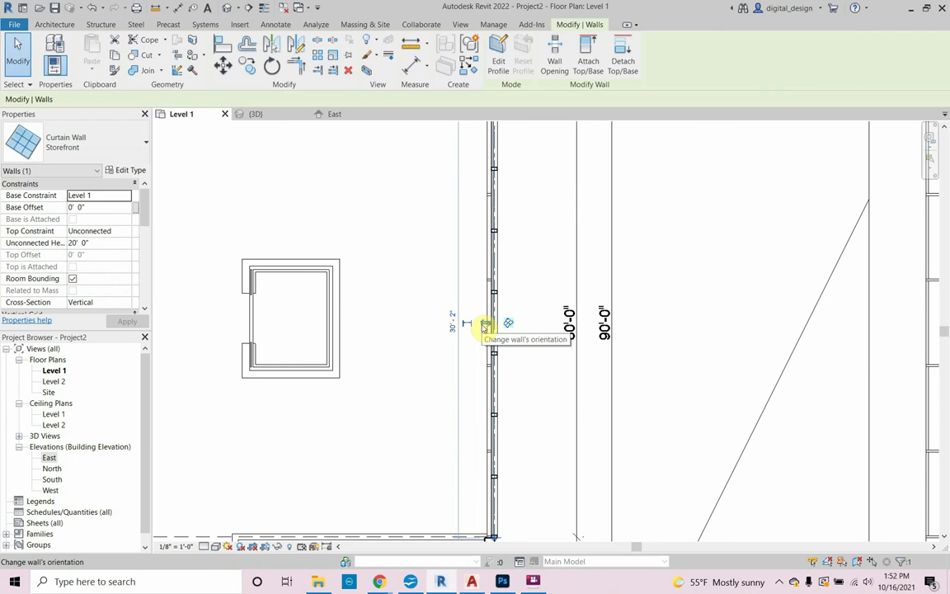
click(486, 324)
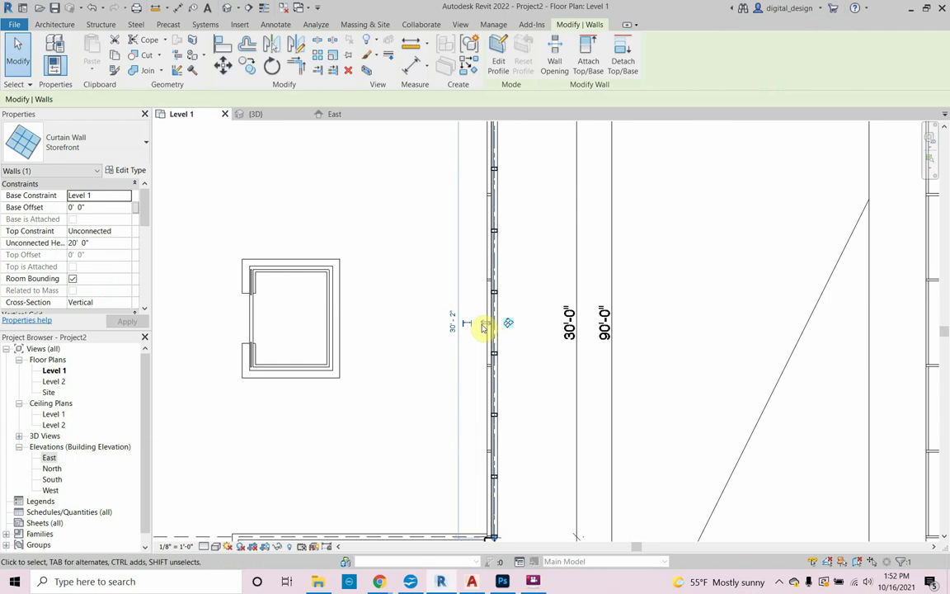
click(483, 327)
click(484, 327)
click(475, 352)
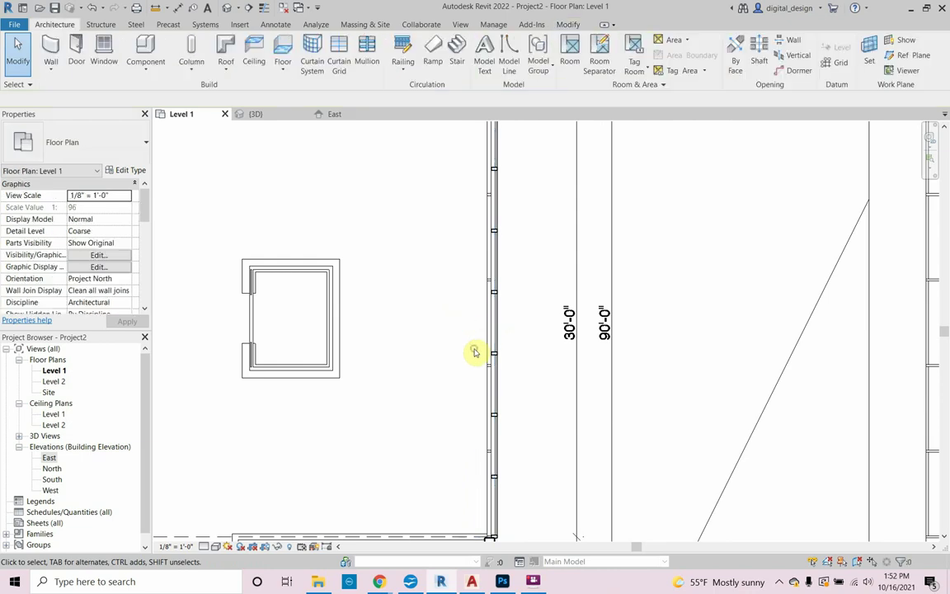
Move the curtain wall (MV) from its mullion corner onto the column corner
scroll(472, 350, down, 1)
middle_drag(453, 333, 466, 364)
scroll(459, 228, up, 1)
middle_drag(460, 228, 472, 250)
scroll(486, 251, up, 5)
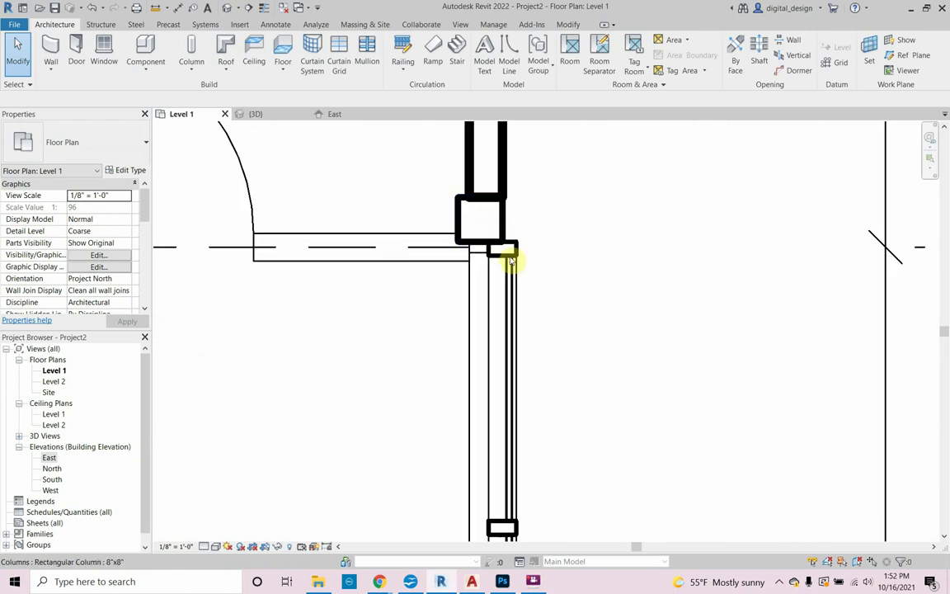
click(514, 291)
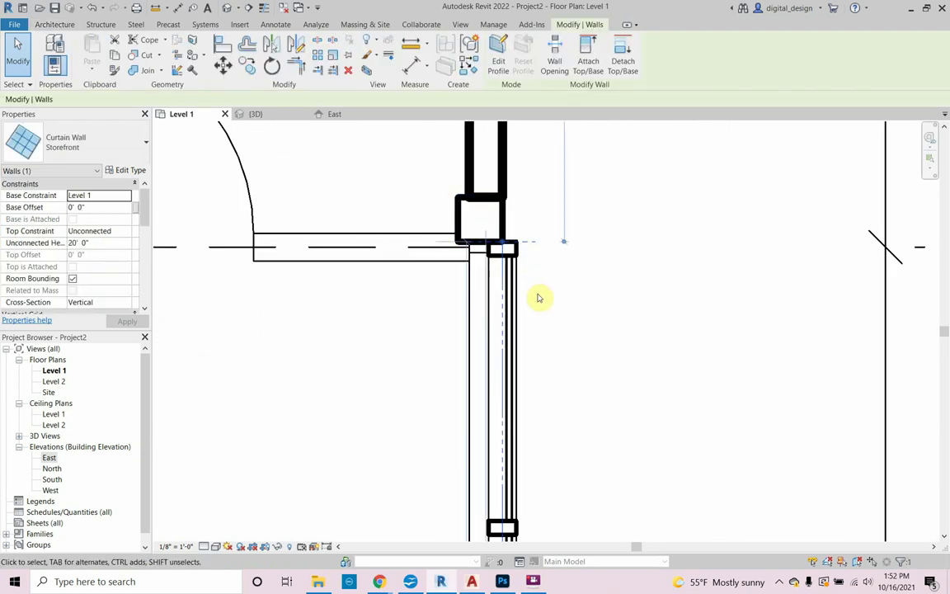
key(m)
key(v)
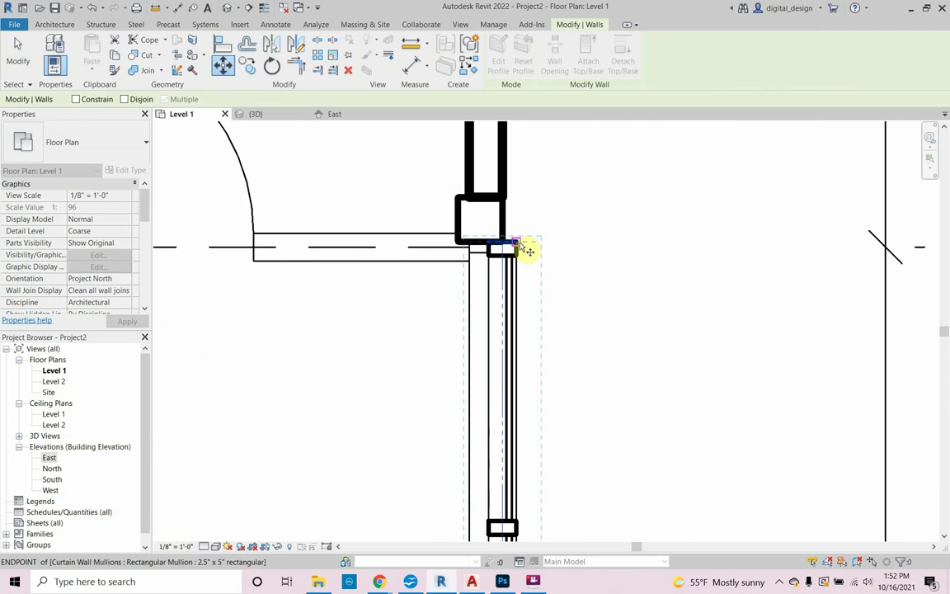
click(517, 243)
click(518, 244)
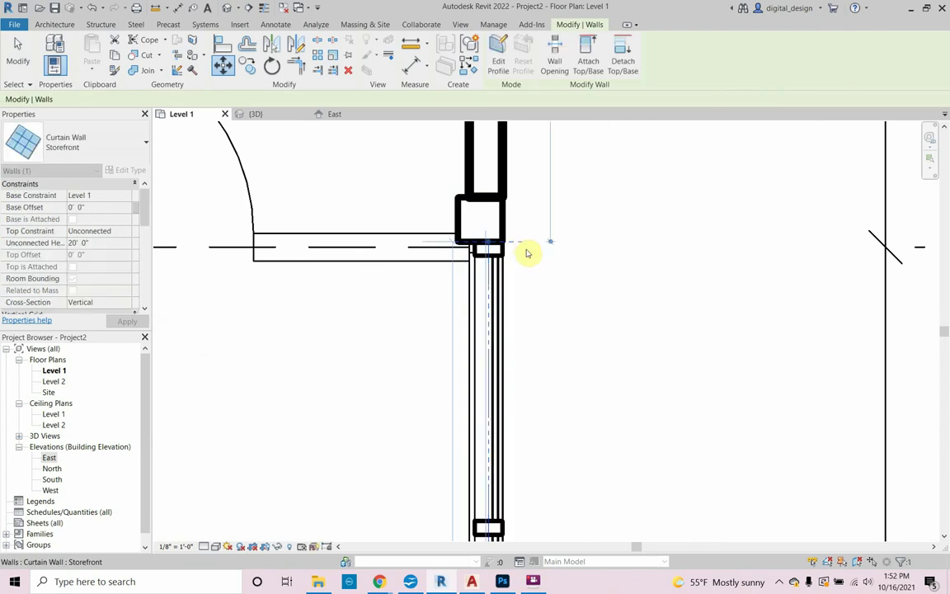
Switch to the 3D view of the model
scroll(521, 252, down, 1)
scroll(521, 251, down, 3)
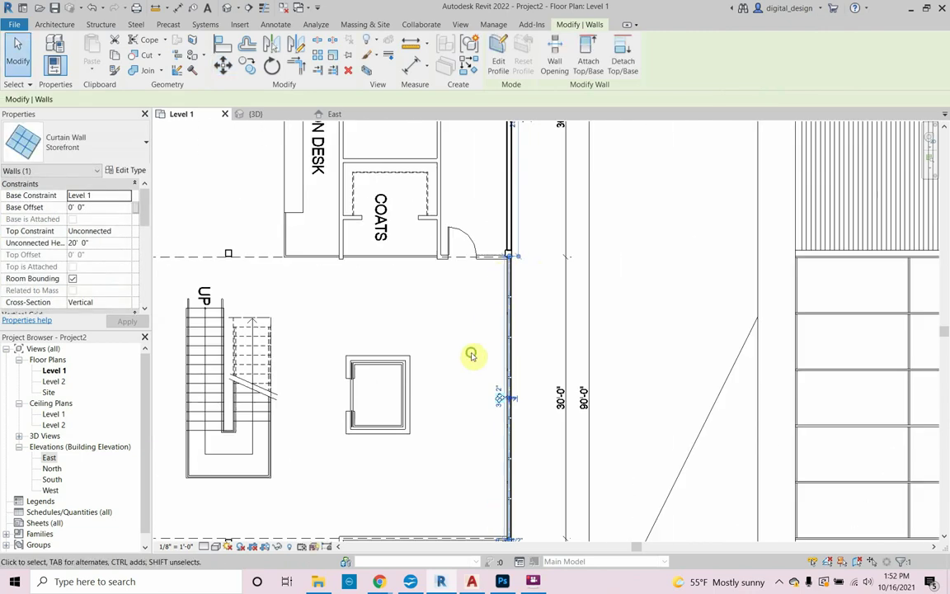
middle_drag(473, 353, 495, 292)
middle_drag(481, 374, 483, 356)
click(486, 364)
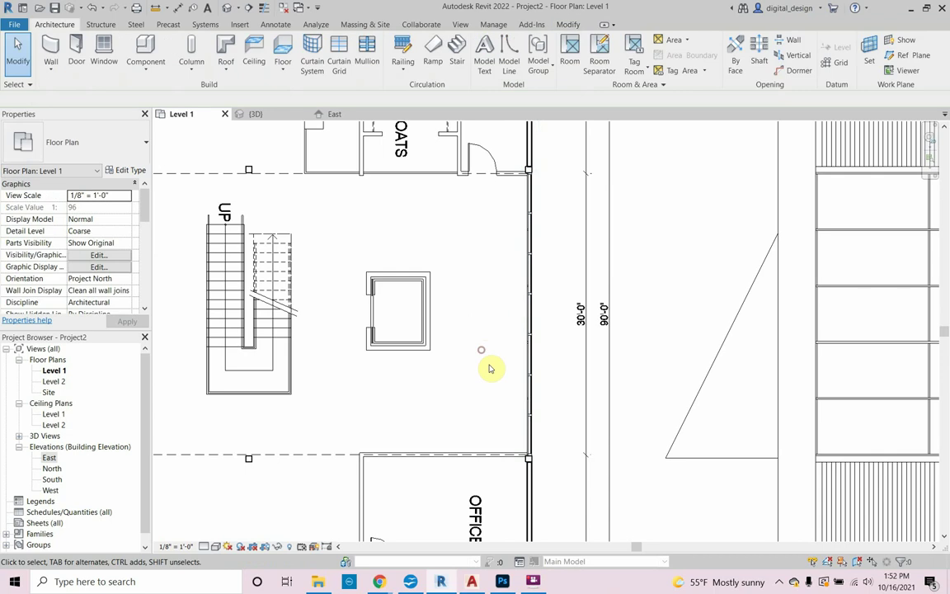
middle_drag(483, 418, 496, 392)
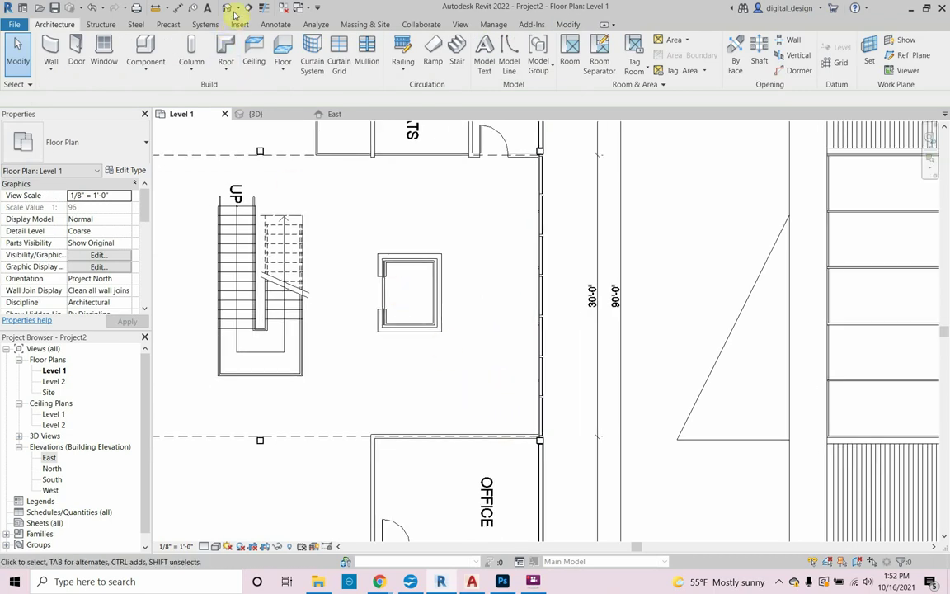
click(253, 115)
Orbit the 3D view and select the whole Storefront curtain wall between the front walls
shift+middle_drag(382, 282, 398, 345)
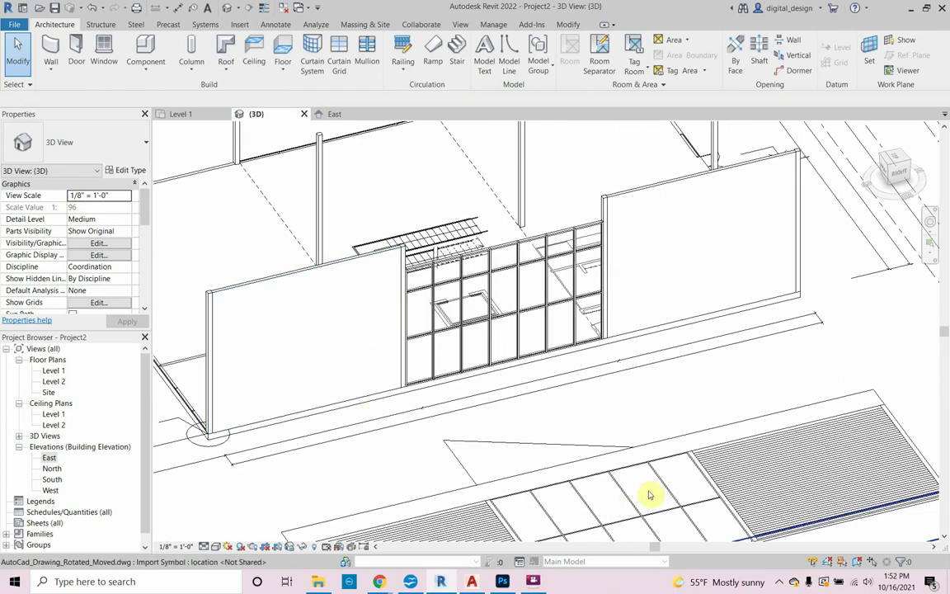
middle_drag(610, 502, 606, 417)
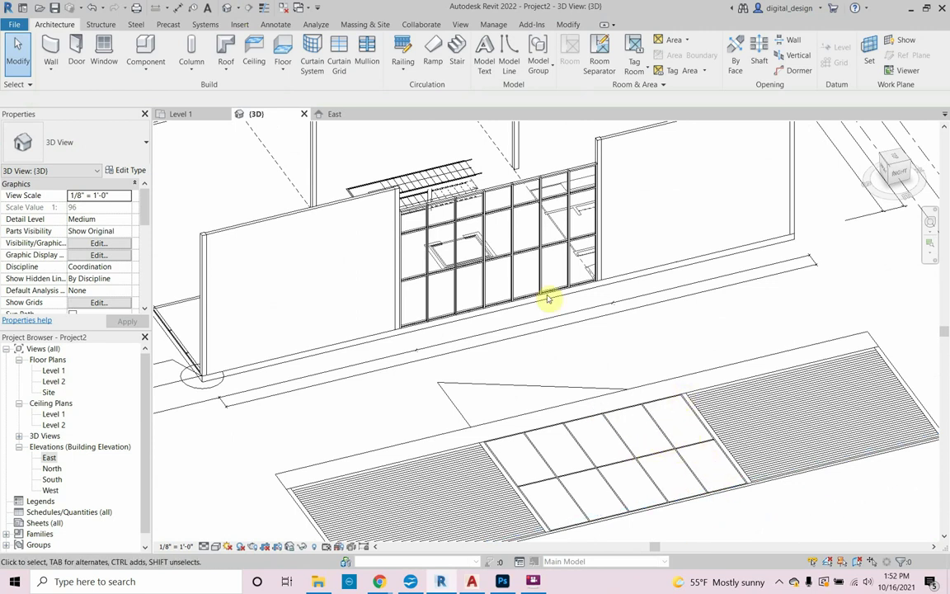
middle_drag(547, 298, 563, 365)
click(528, 260)
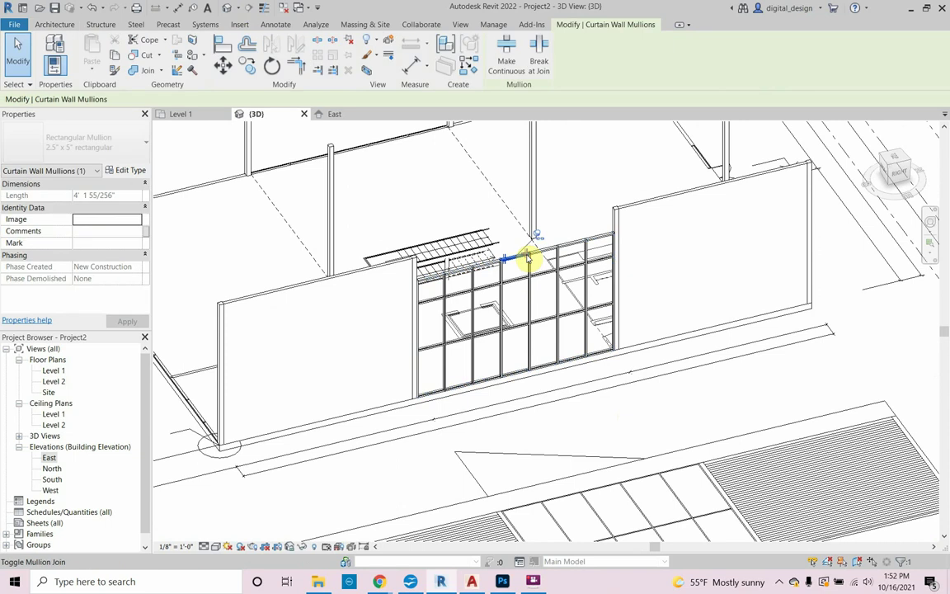
click(540, 250)
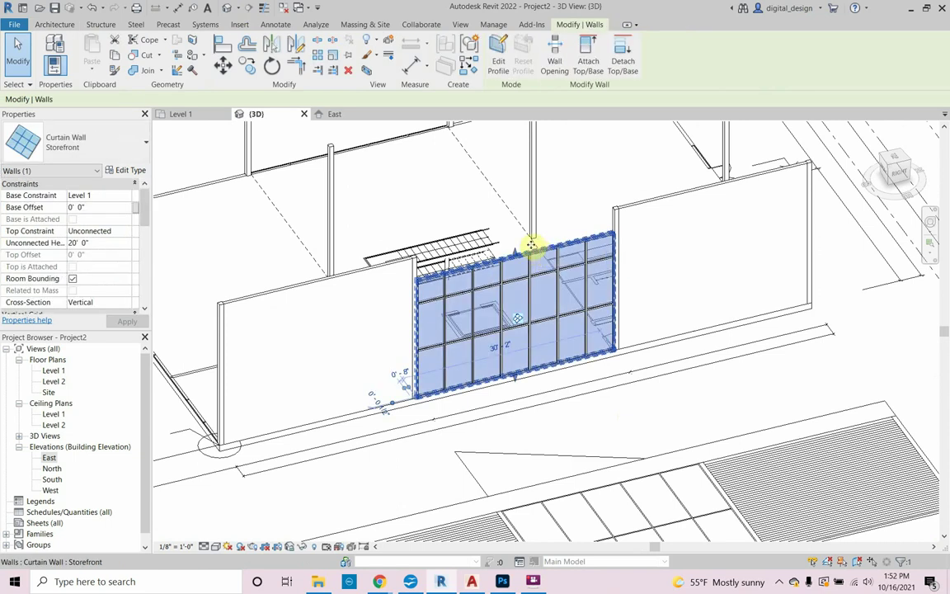
click(511, 240)
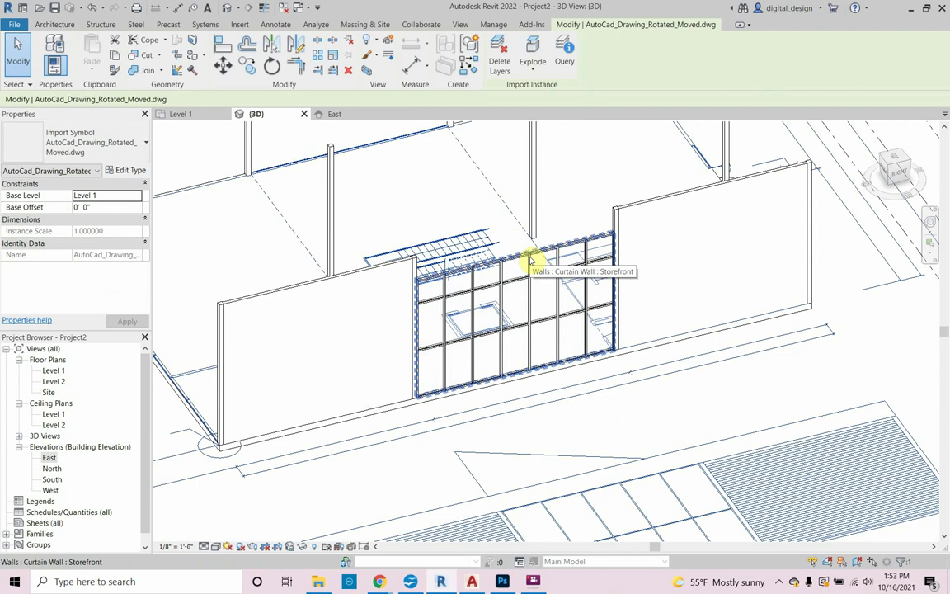
click(530, 259)
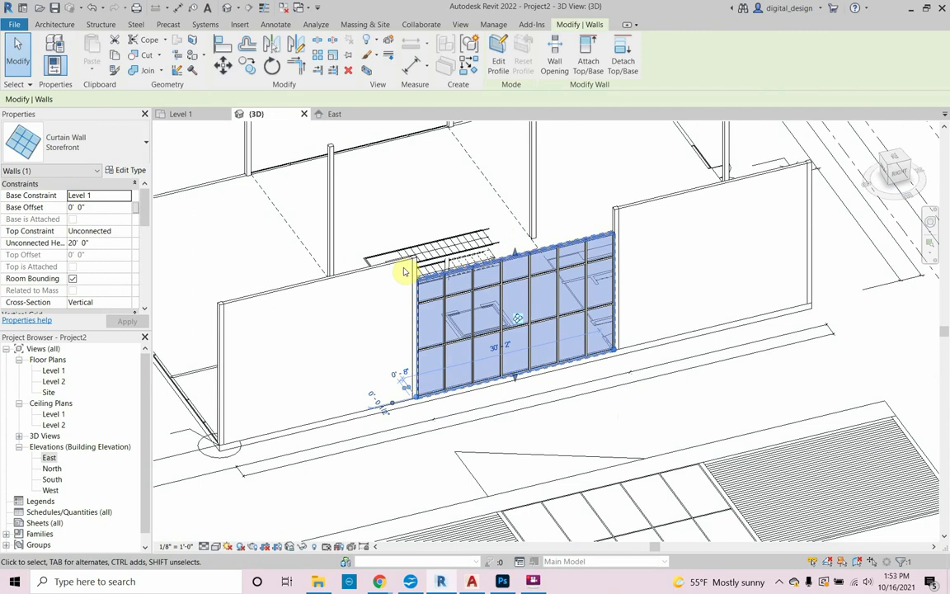
click(117, 231)
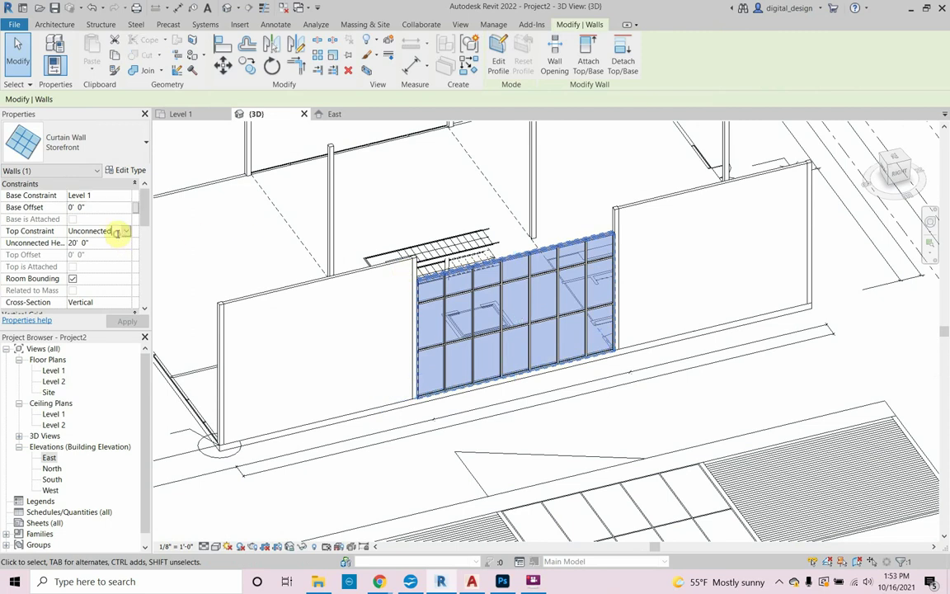
click(124, 233)
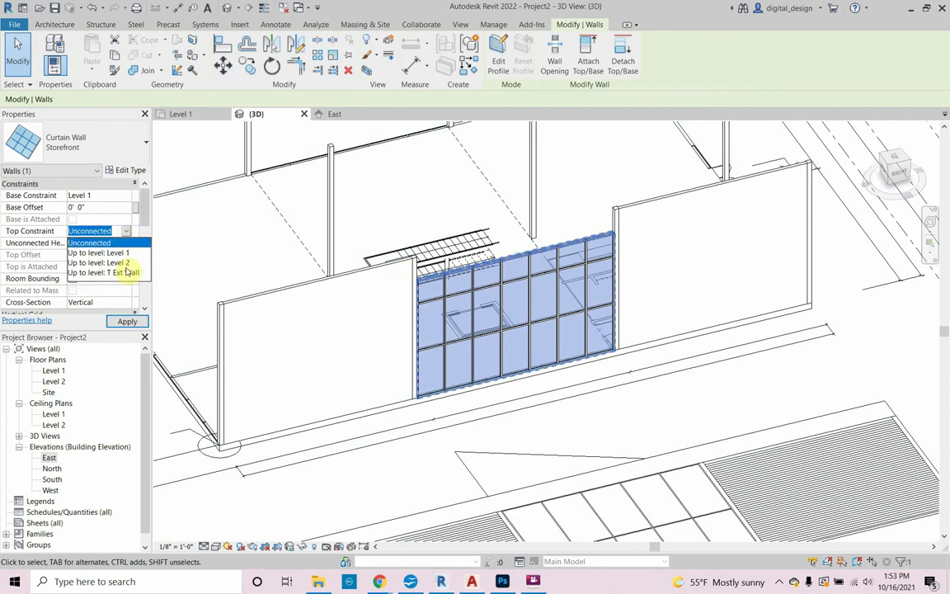
click(126, 273)
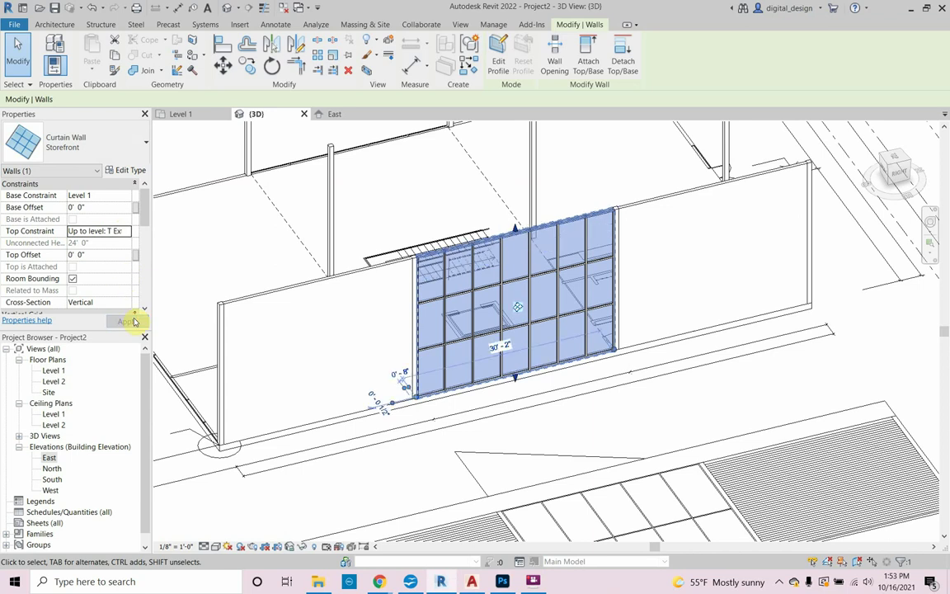
middle_drag(338, 424, 356, 379)
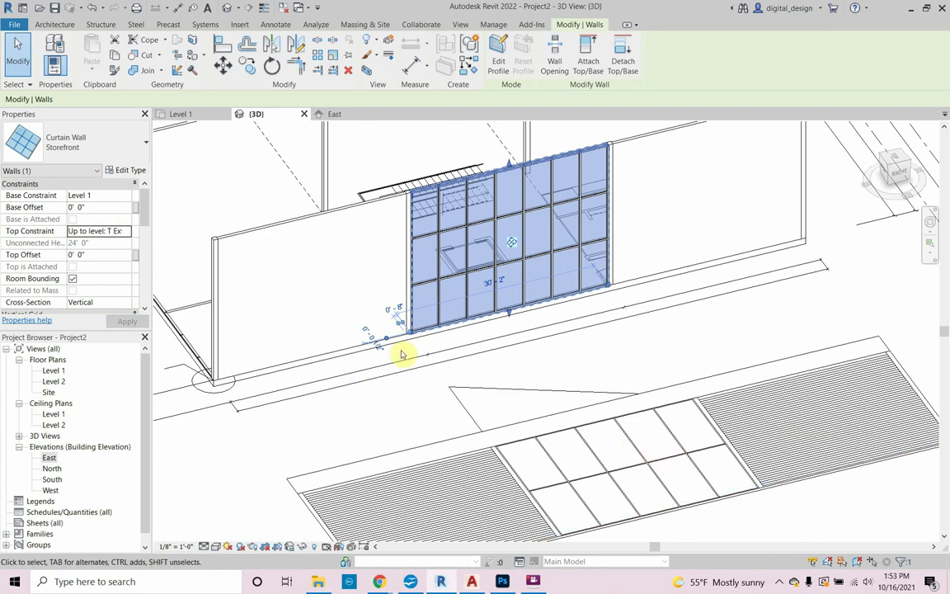
Set the type's Vertical and Horizontal Grid layouts to Fixed Number and apply
click(132, 170)
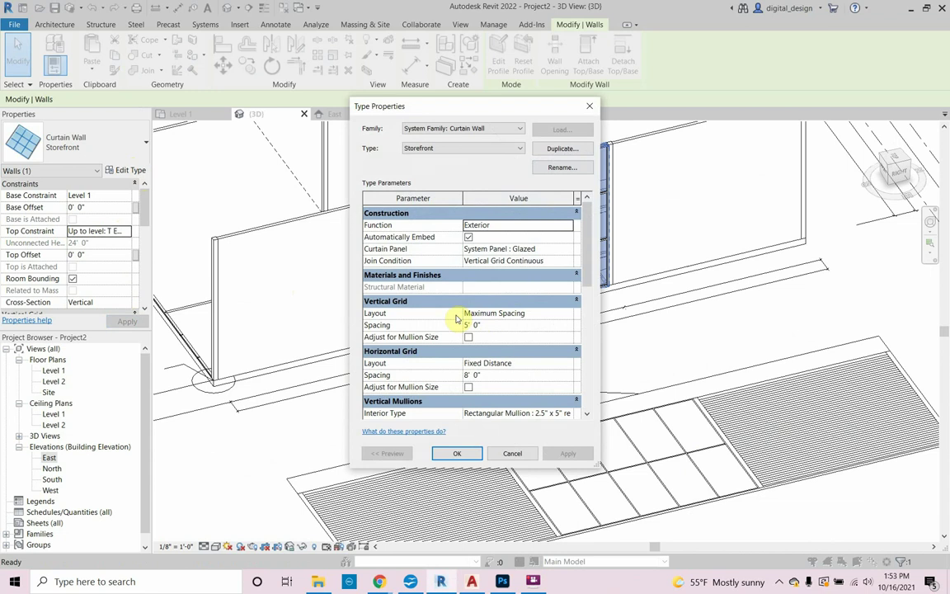
click(540, 314)
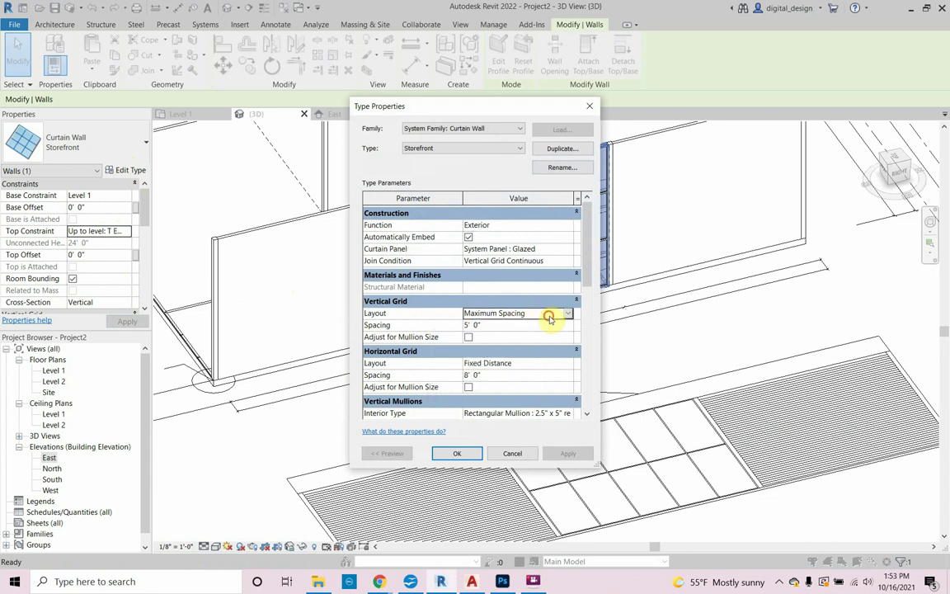
click(567, 316)
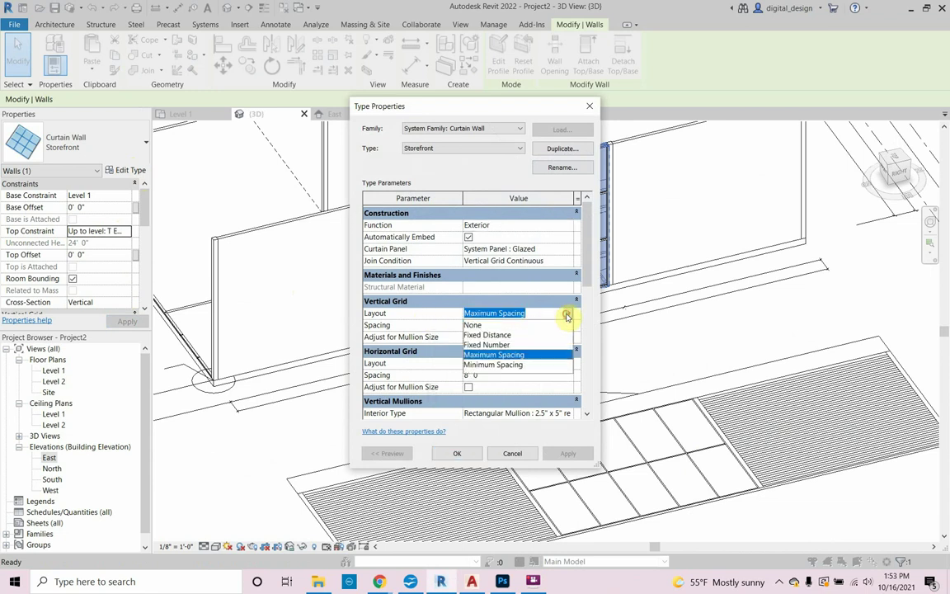
click(537, 345)
click(555, 365)
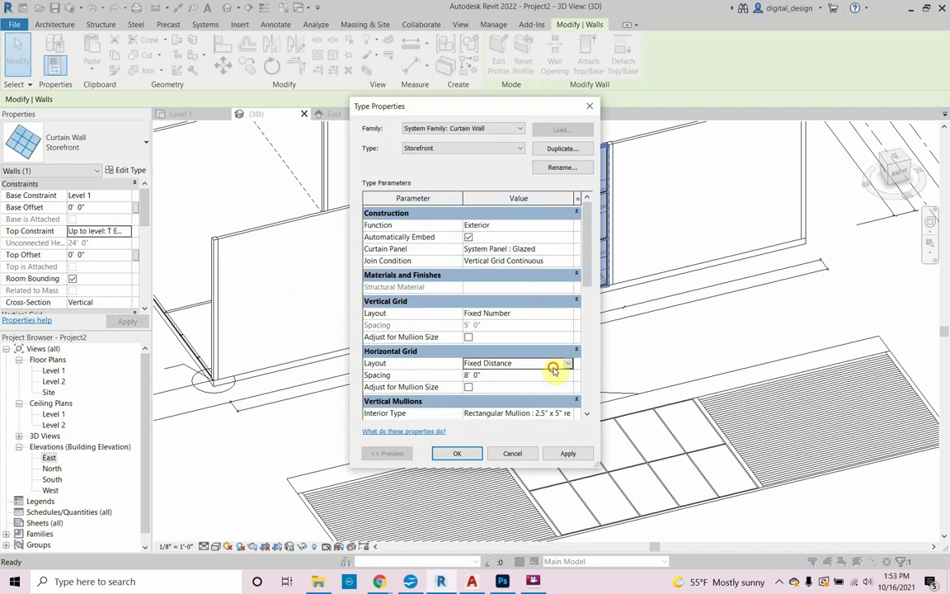
click(567, 363)
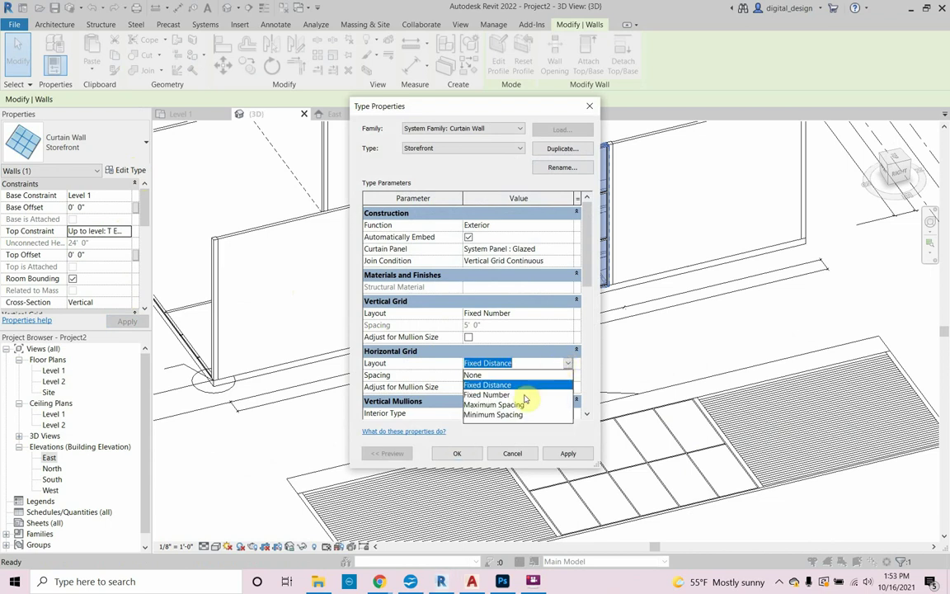
click(526, 395)
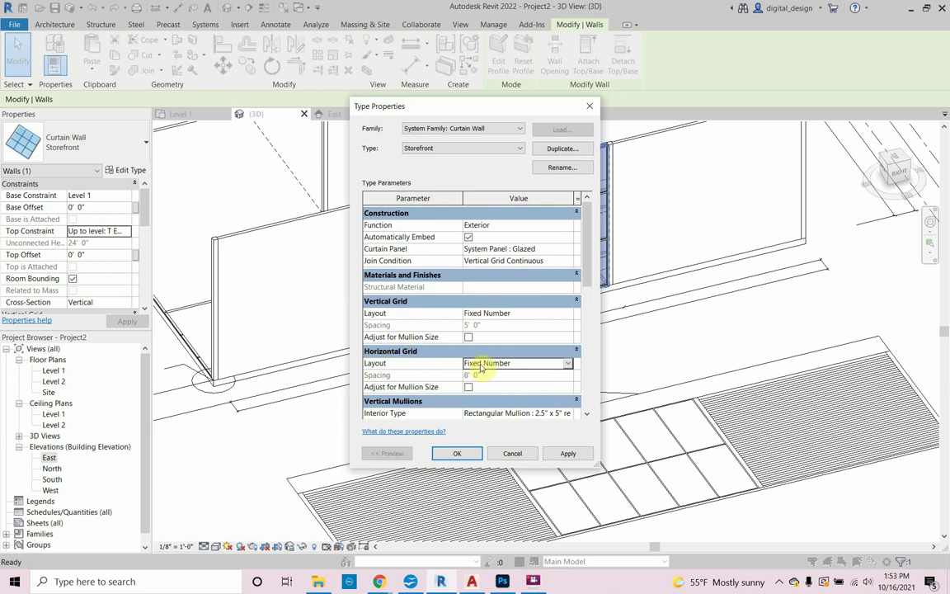
click(566, 452)
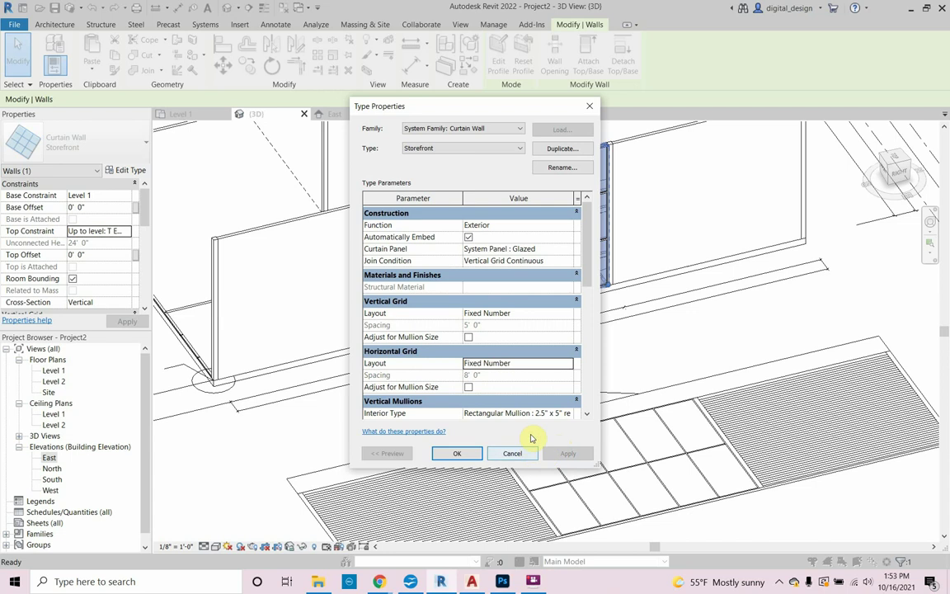
Keep the 2.5" x 5" rectangular interior mullion type and confirm with OK
drag(587, 270, 600, 328)
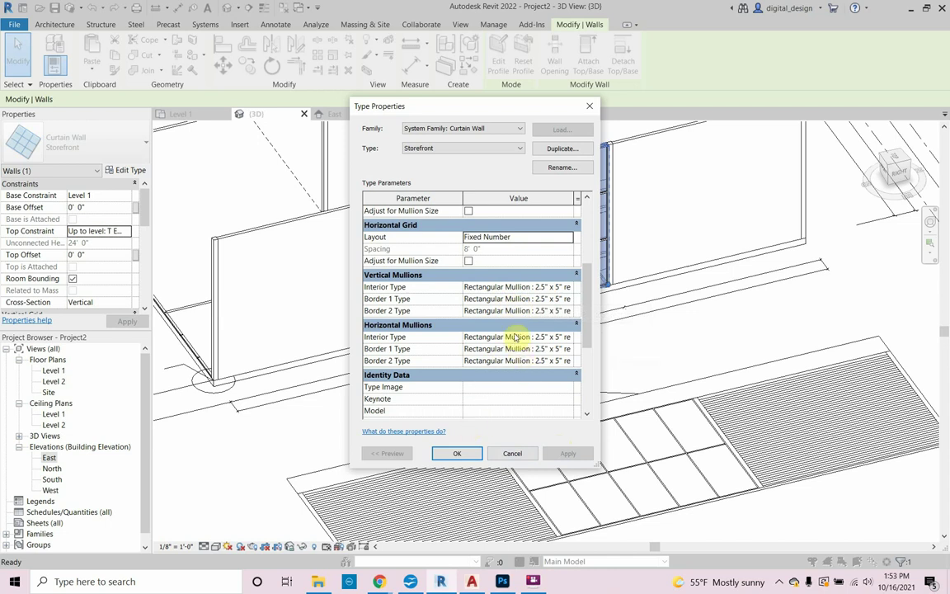
click(517, 287)
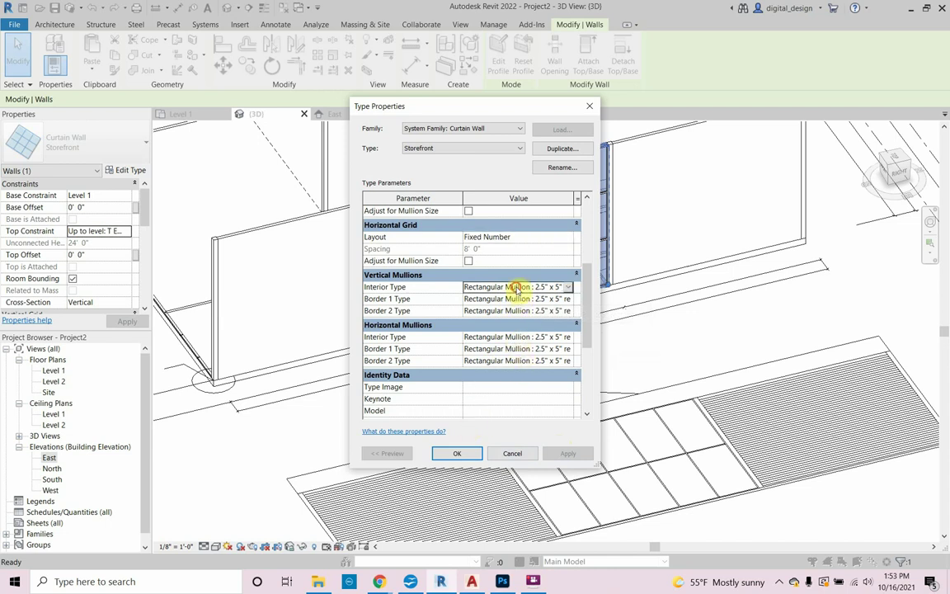
click(567, 287)
click(568, 288)
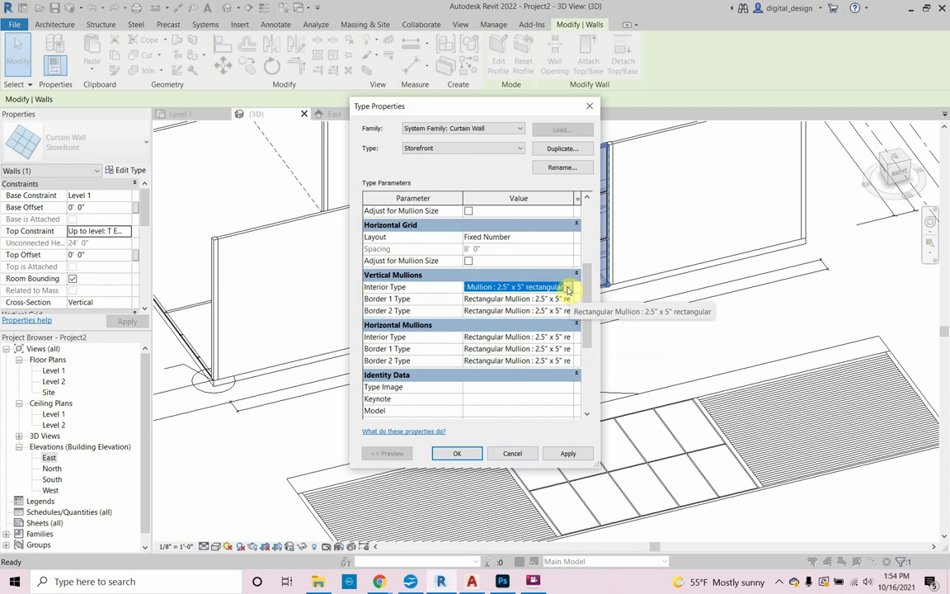
click(457, 455)
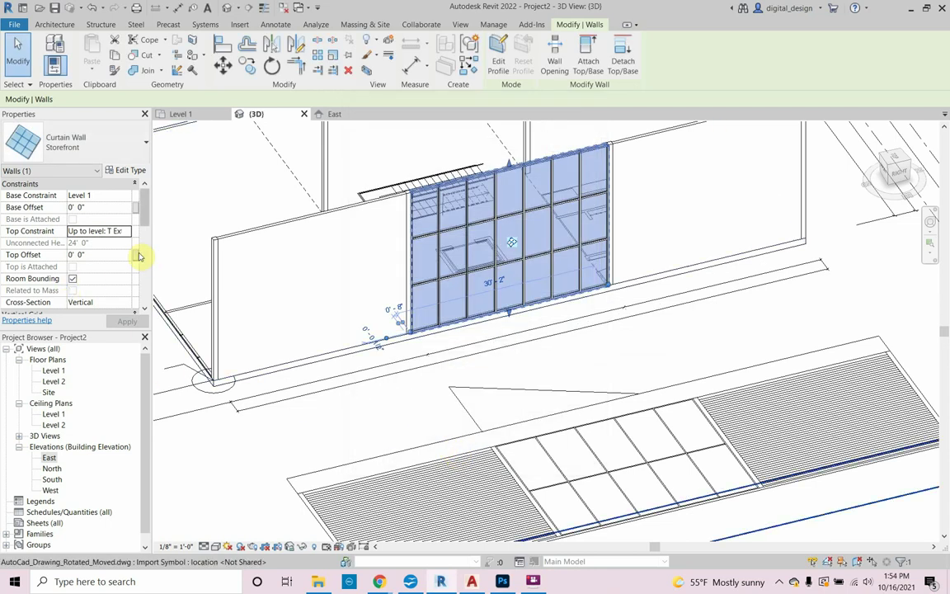
Set Vertical Grid Number to 4 and Horizontal Grid Number to 1, then apply
drag(146, 216, 159, 234)
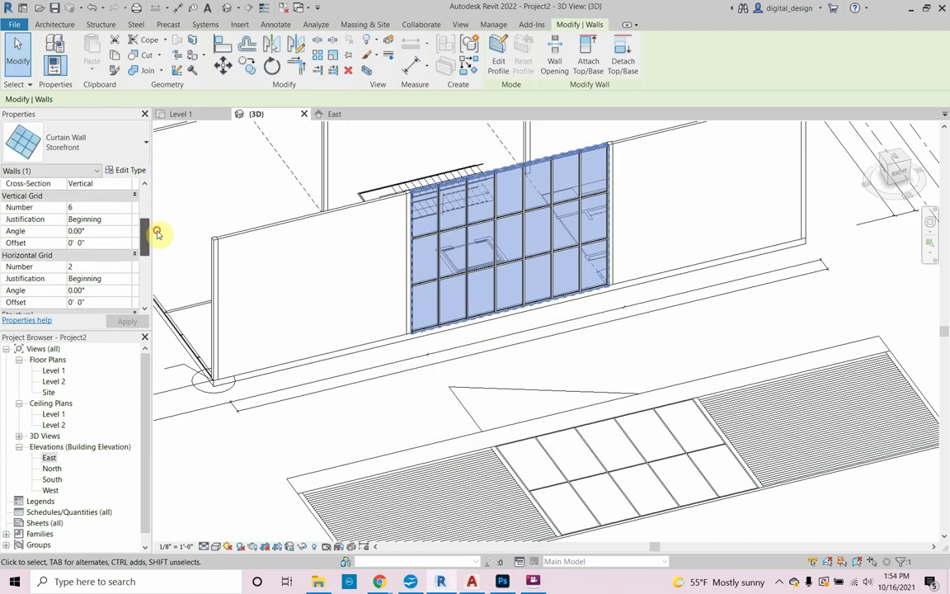
click(86, 208)
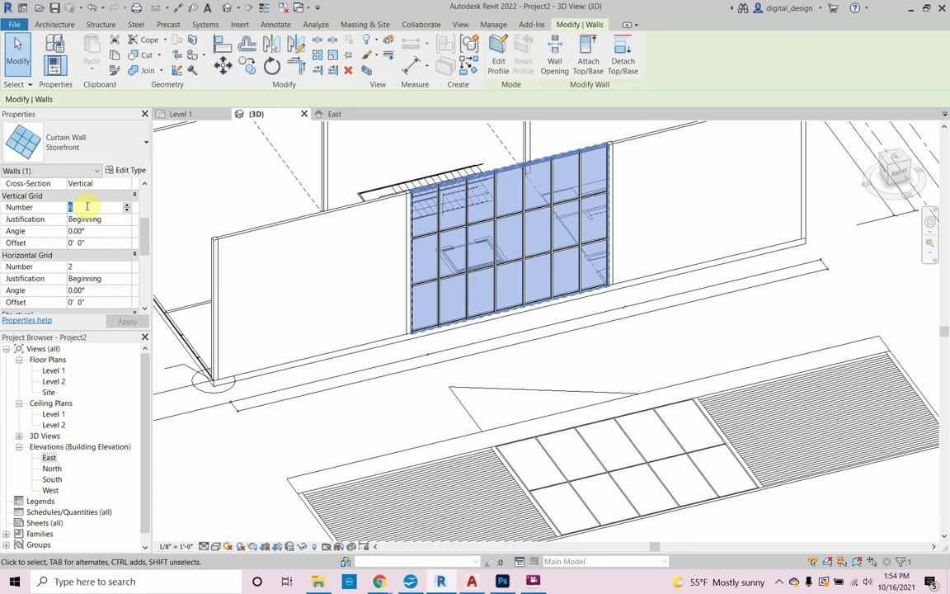
click(90, 267)
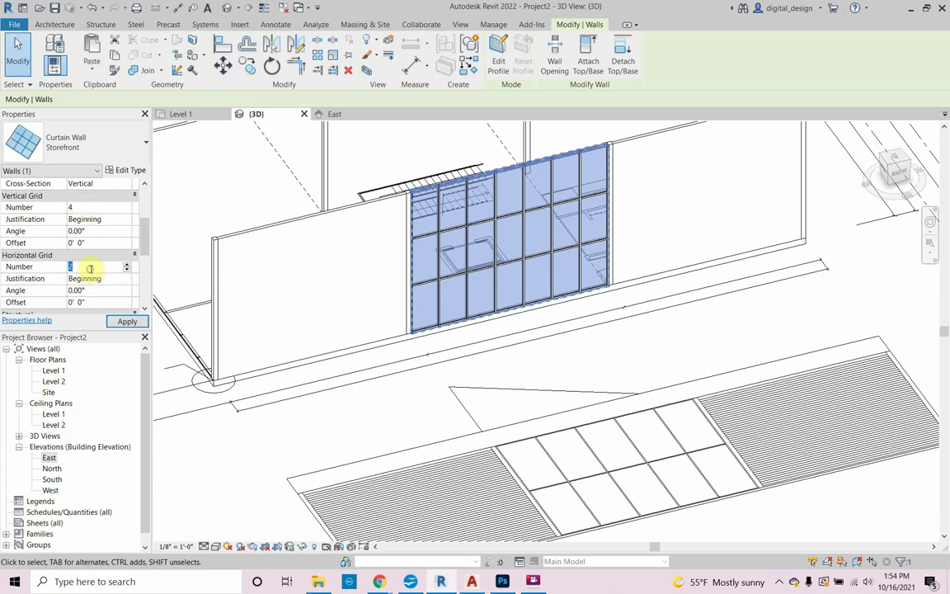
text(1)
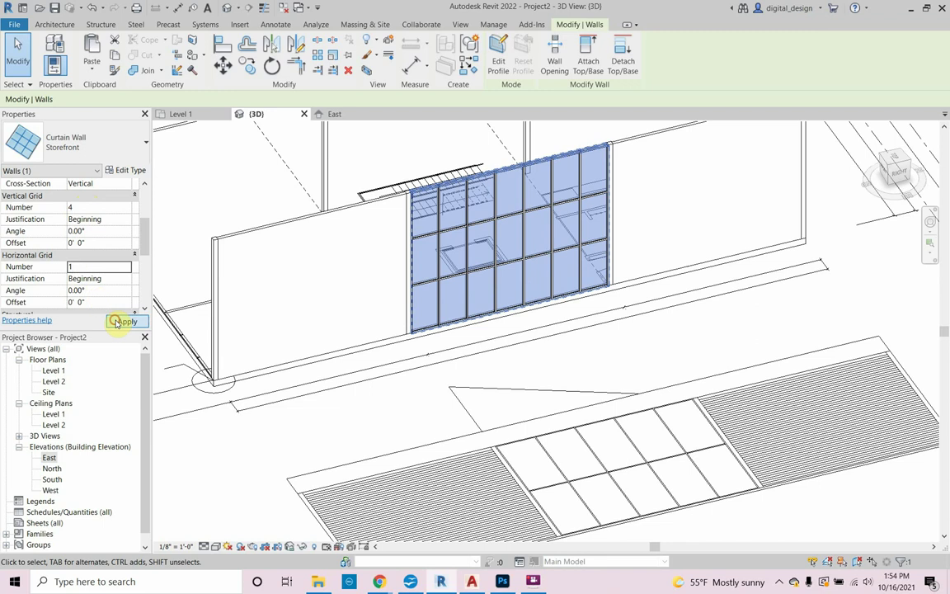
click(116, 322)
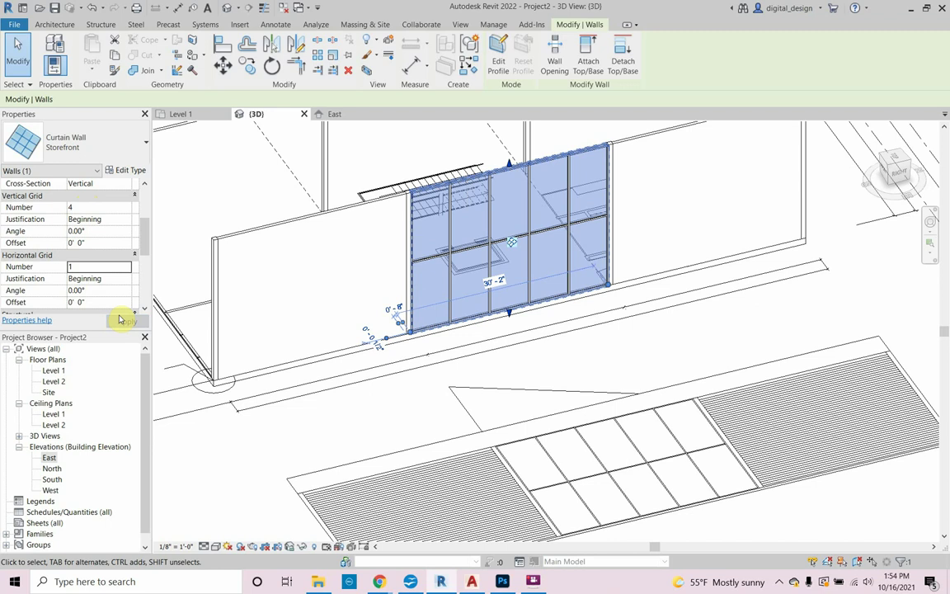
Select the storefront curtain wall together with the walls on both sides
click(374, 417)
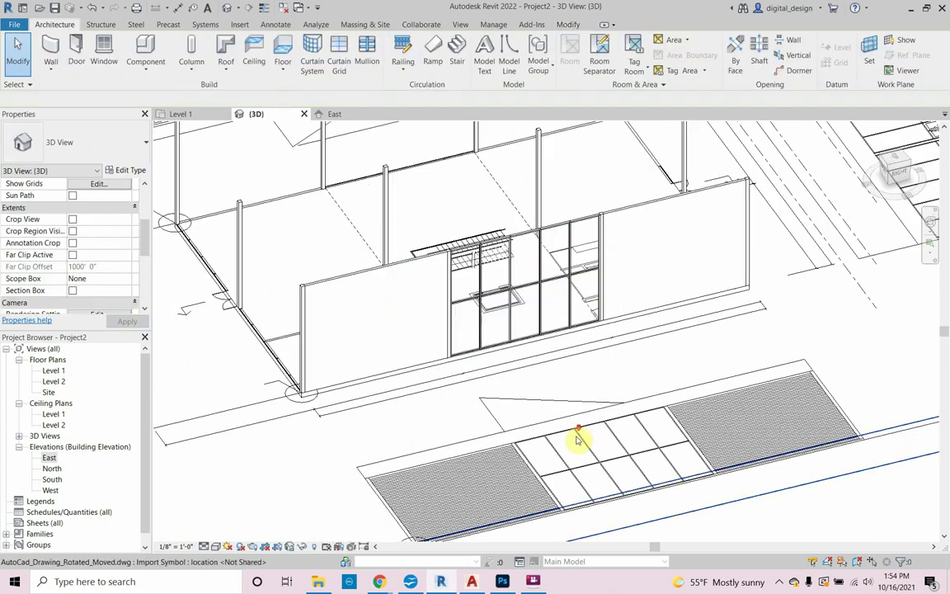
shift+middle_drag(576, 438, 577, 442)
scroll(577, 442, down, 2)
shift+middle_drag(501, 409, 513, 441)
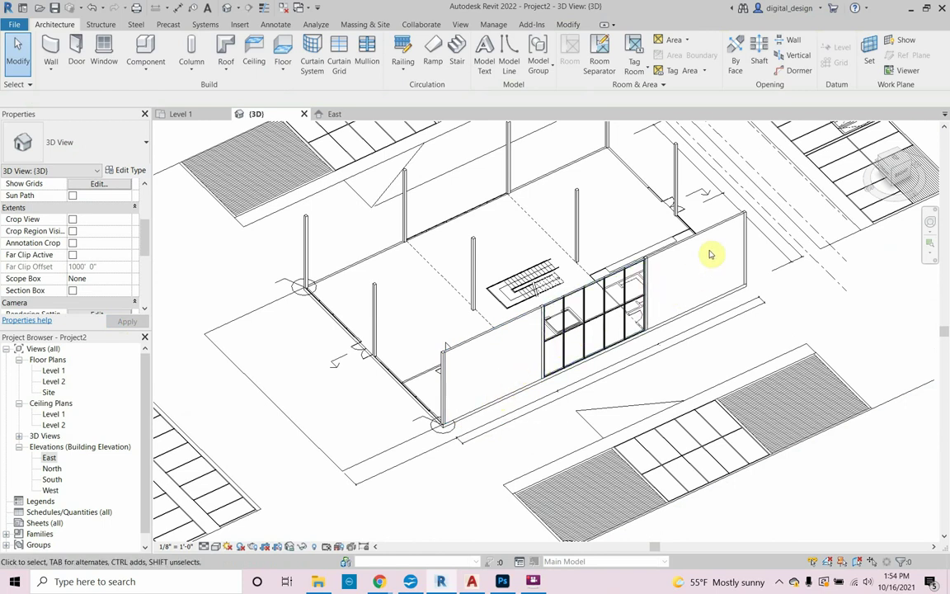
click(495, 334)
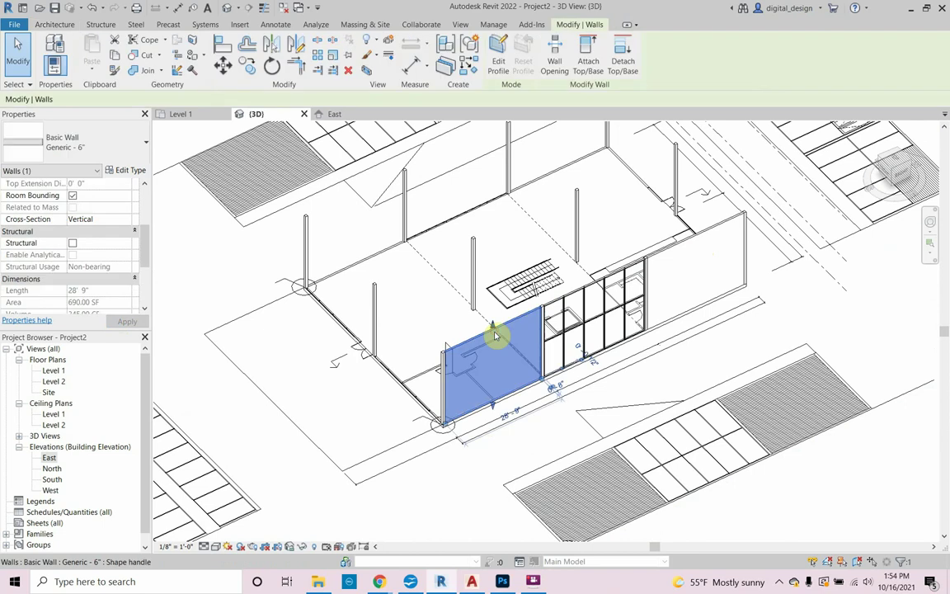
ctrl+click(584, 307)
ctrl+click(668, 252)
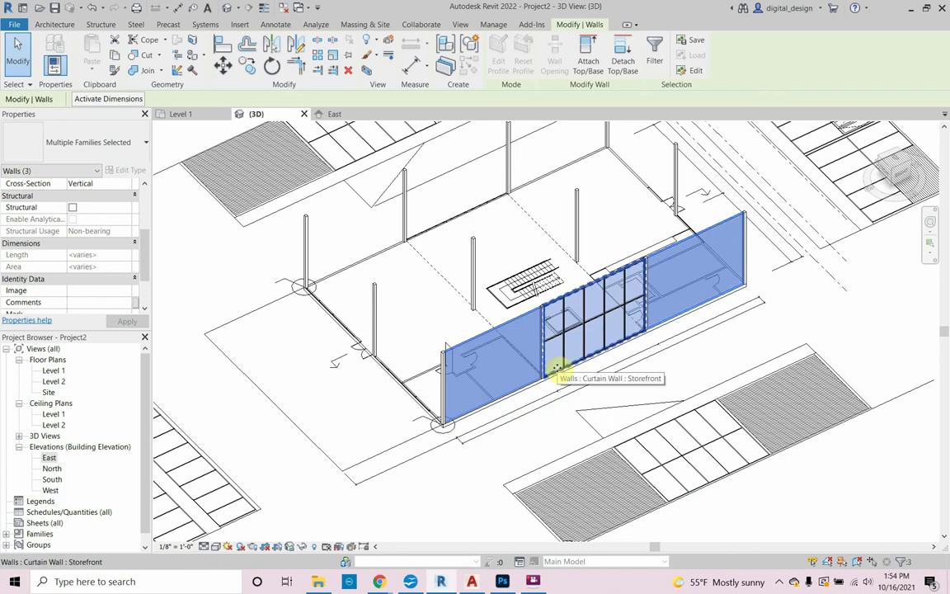
Group the three walls (GP) as the model group 'West Elevation'
key(g)
key(p)
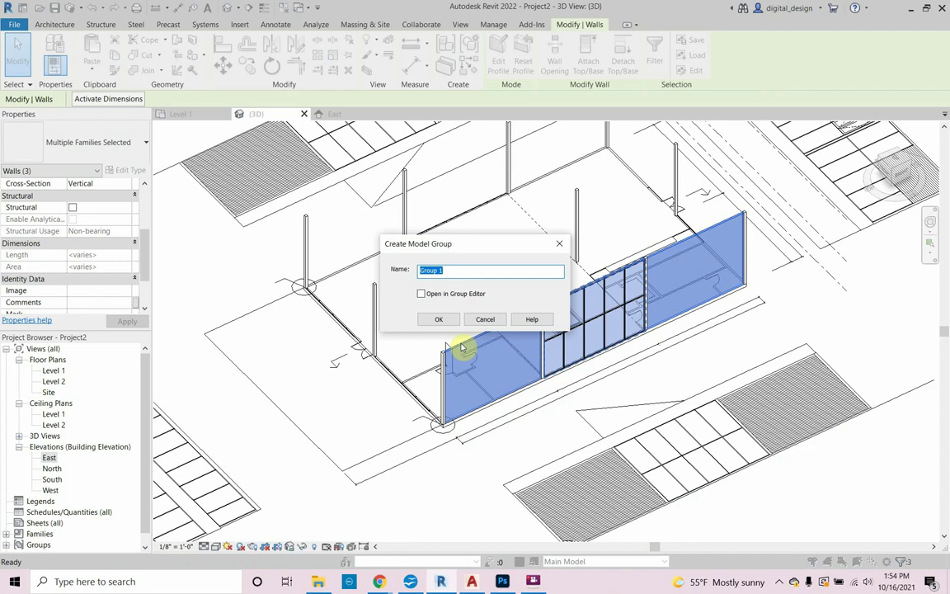
text(WE)
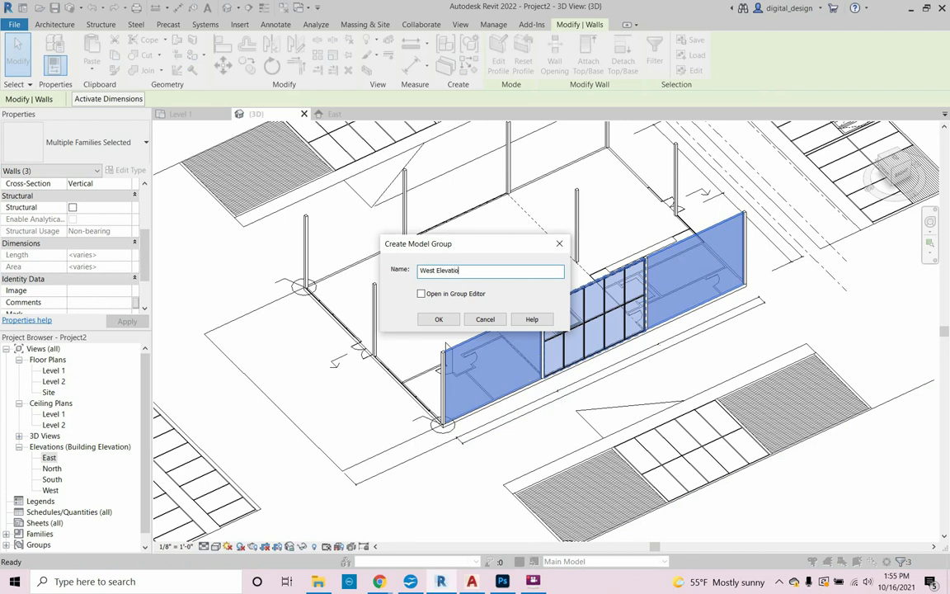
click(437, 320)
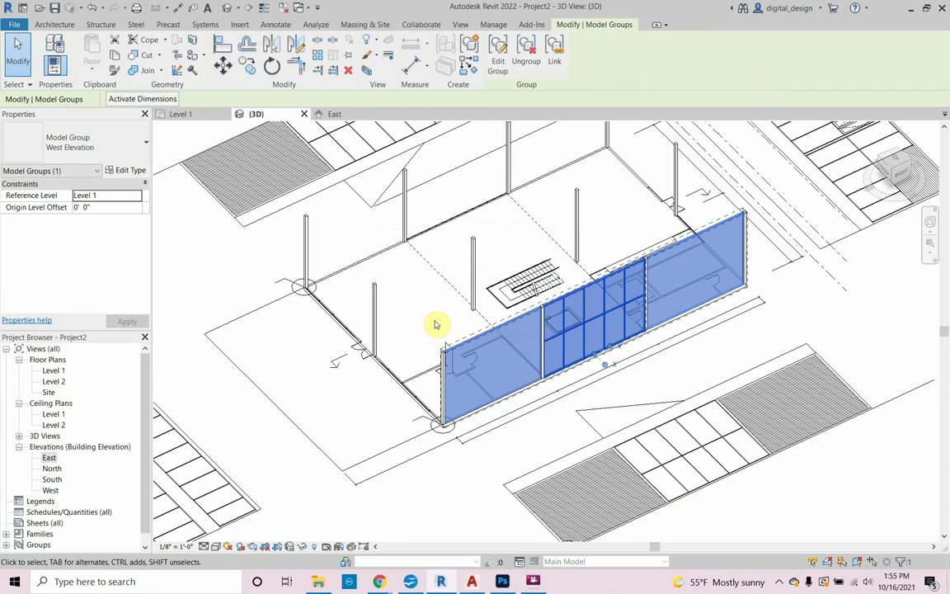
scroll(442, 354, down, 2)
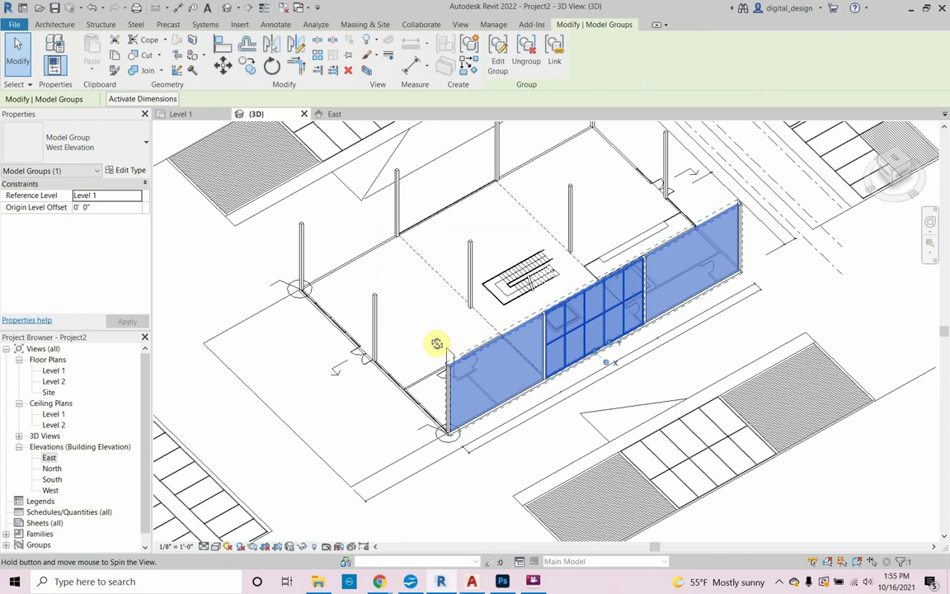
scroll(435, 341, up, 3)
middle_drag(434, 341, 484, 357)
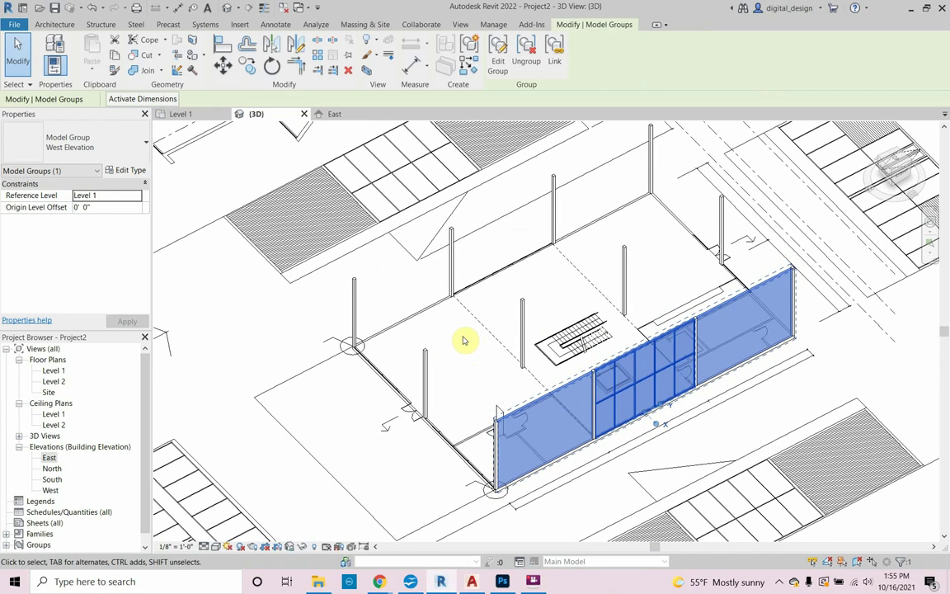
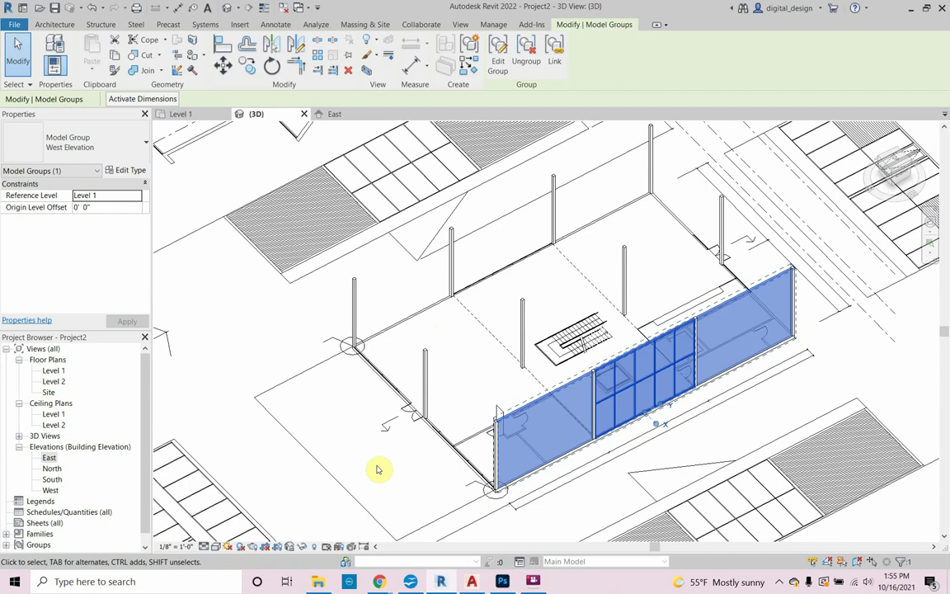
Mirror-copy the West Elevation glazed wall group across a vertical axis from the wall corner
key(d)
key(m)
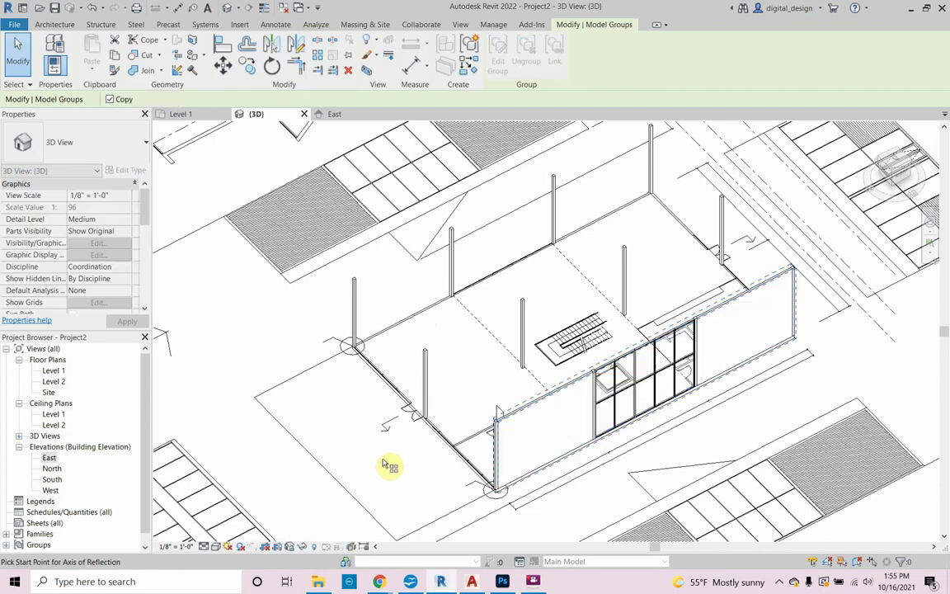
scroll(419, 433, up, 8)
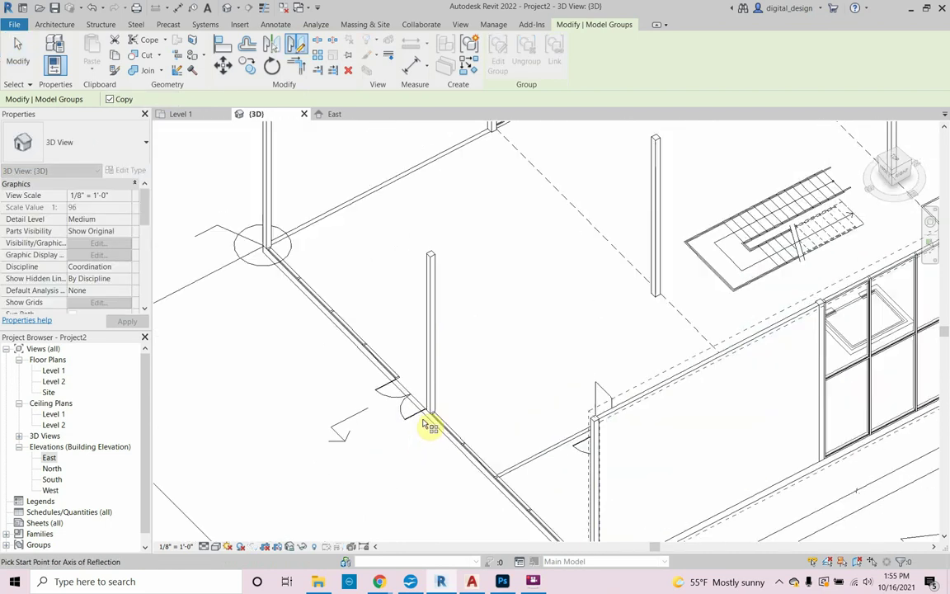
click(443, 398)
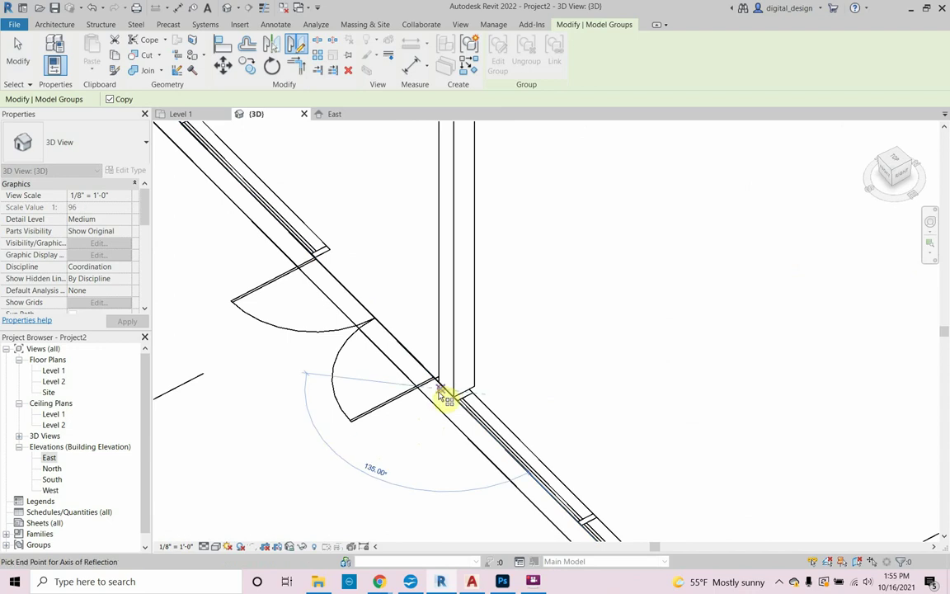
scroll(405, 422, down, 4)
scroll(406, 425, down, 5)
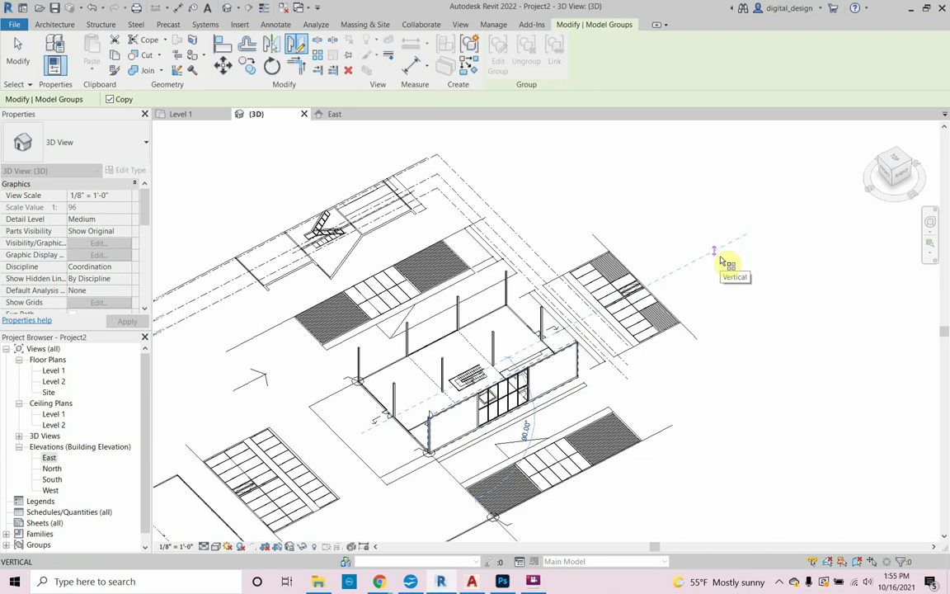
click(720, 261)
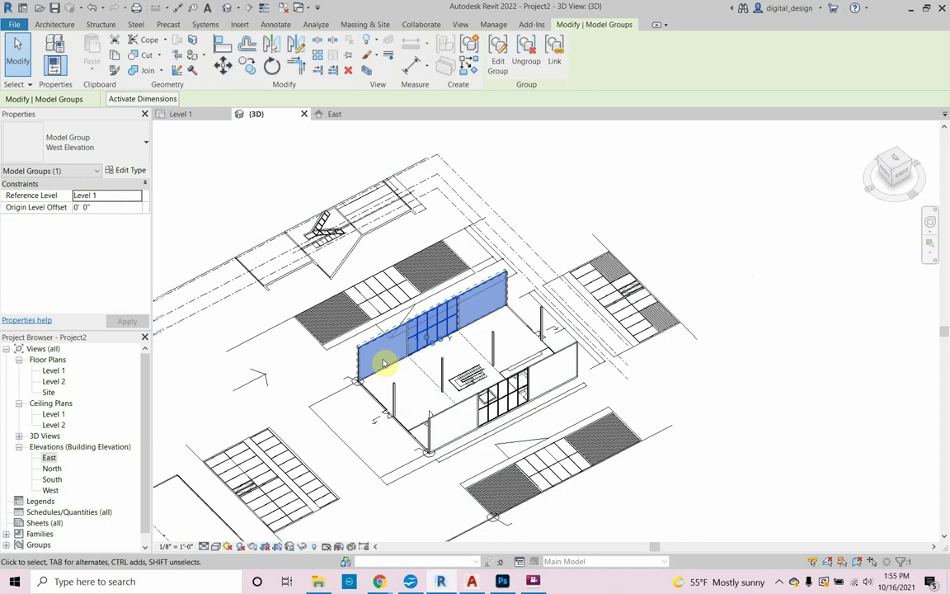
scroll(370, 363, up, 4)
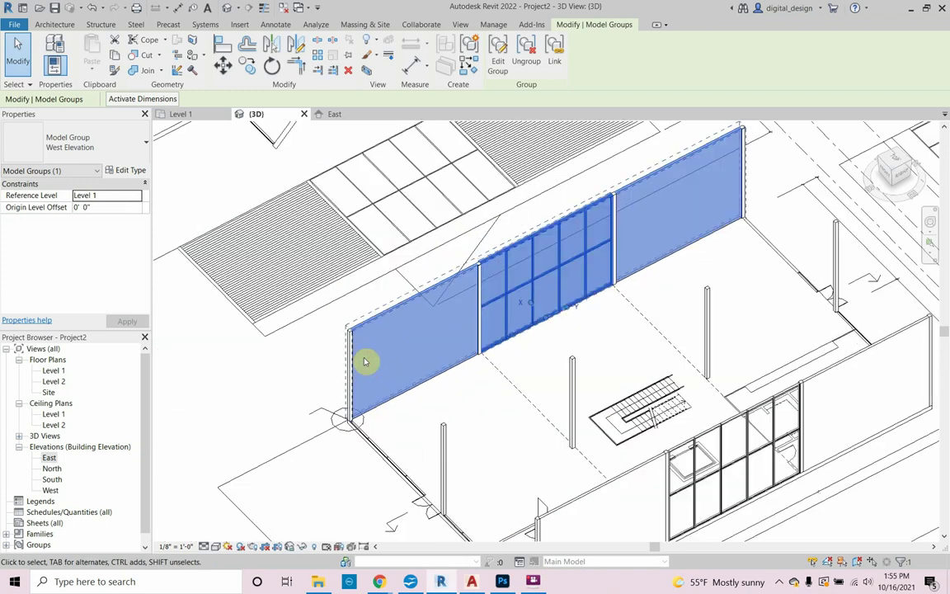
click(320, 349)
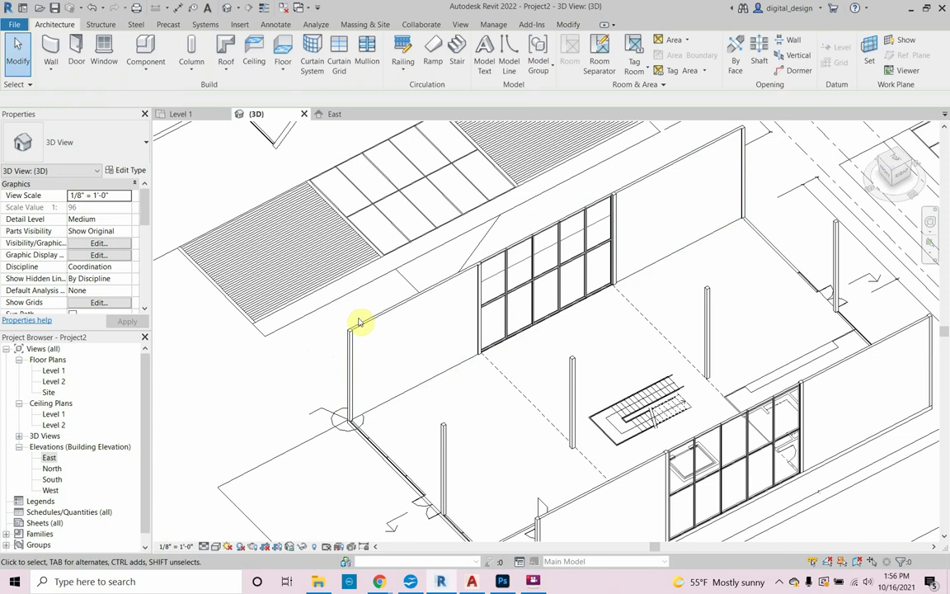
scroll(371, 312, up, 3)
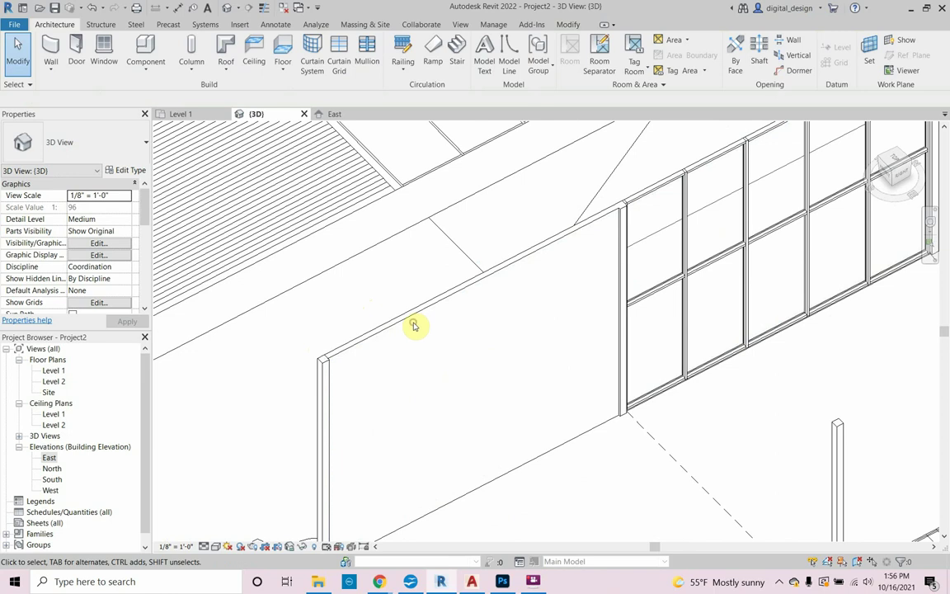
click(411, 320)
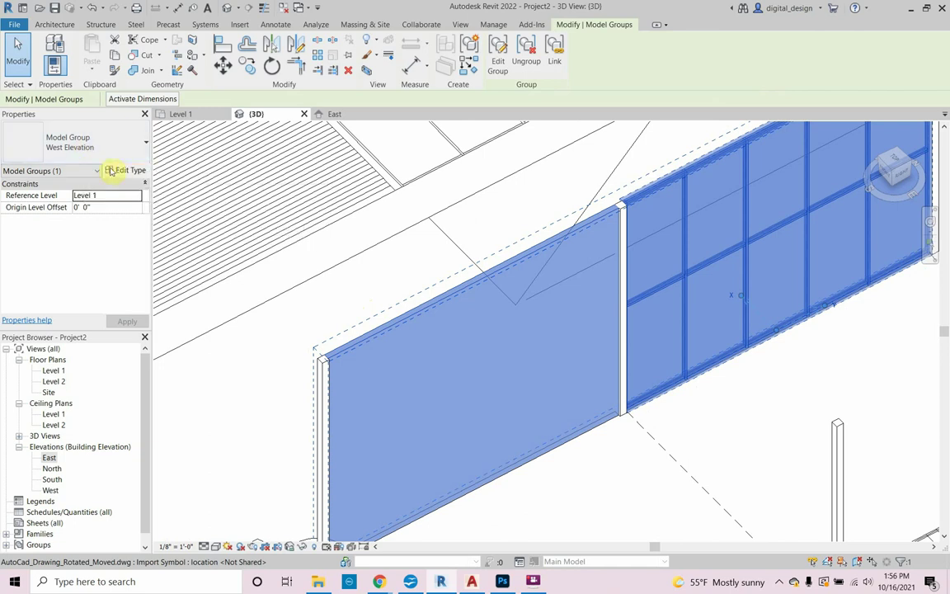
Rename the mirrored group's type to East Elevation, then reopen its type settings to confirm
click(124, 170)
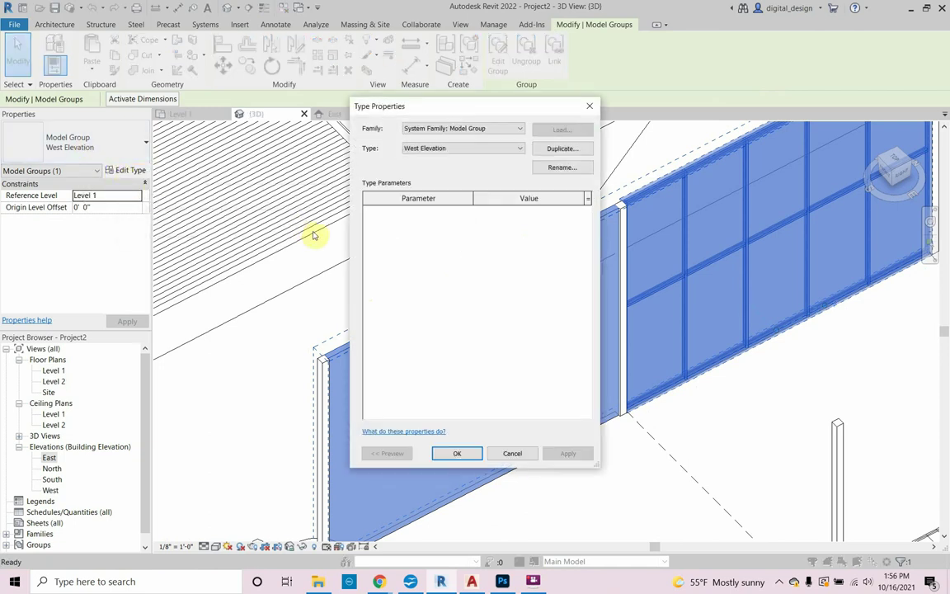
click(559, 169)
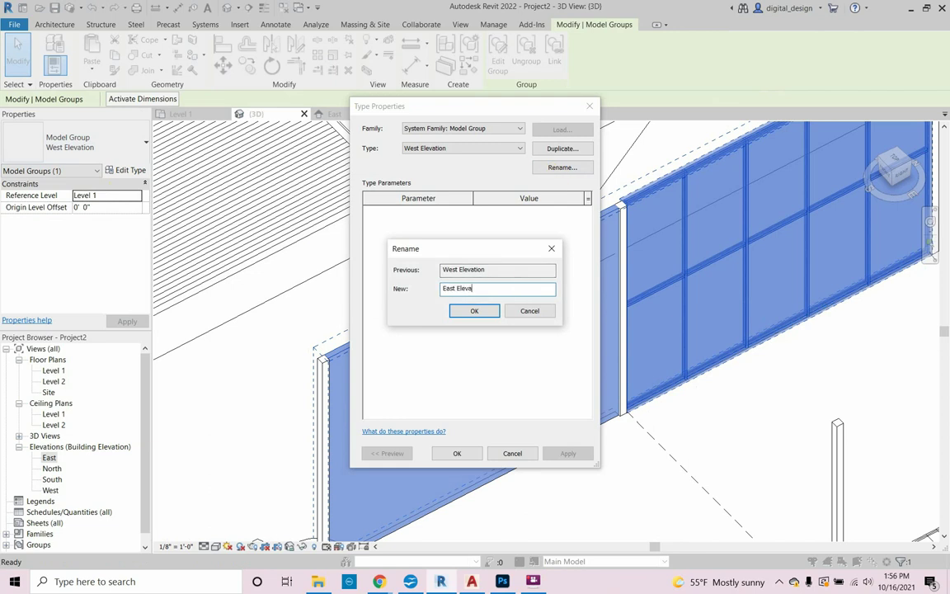
click(463, 313)
click(457, 455)
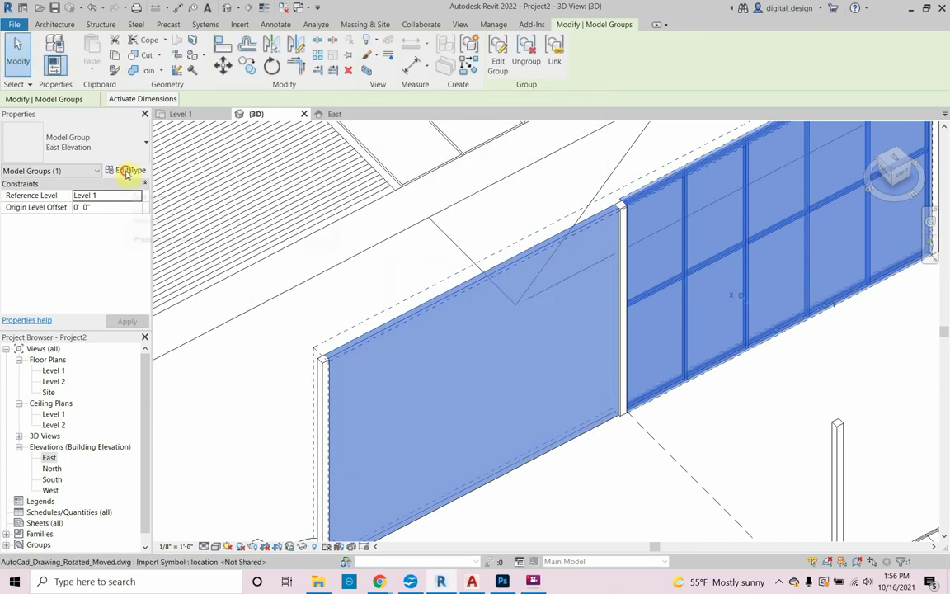
click(128, 170)
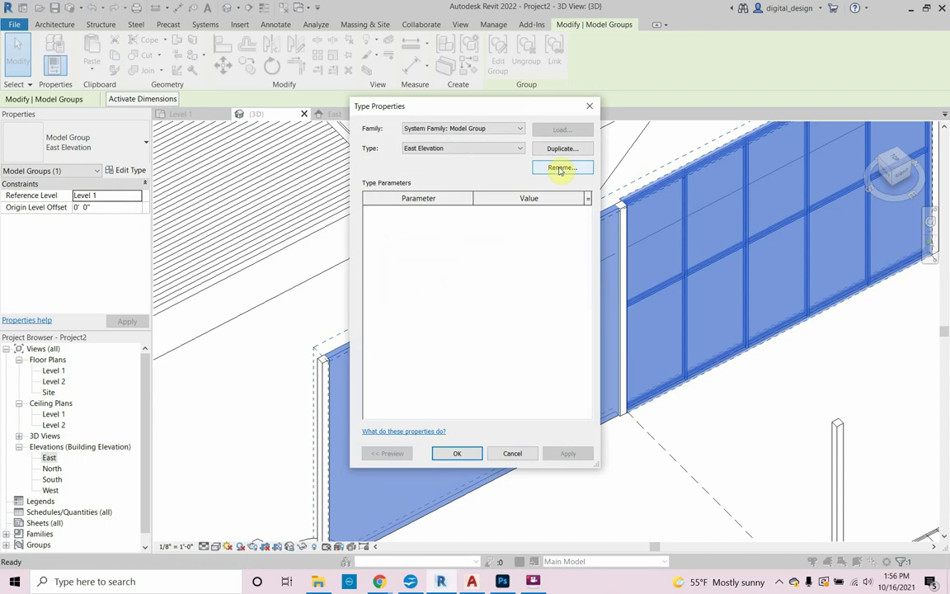
click(508, 454)
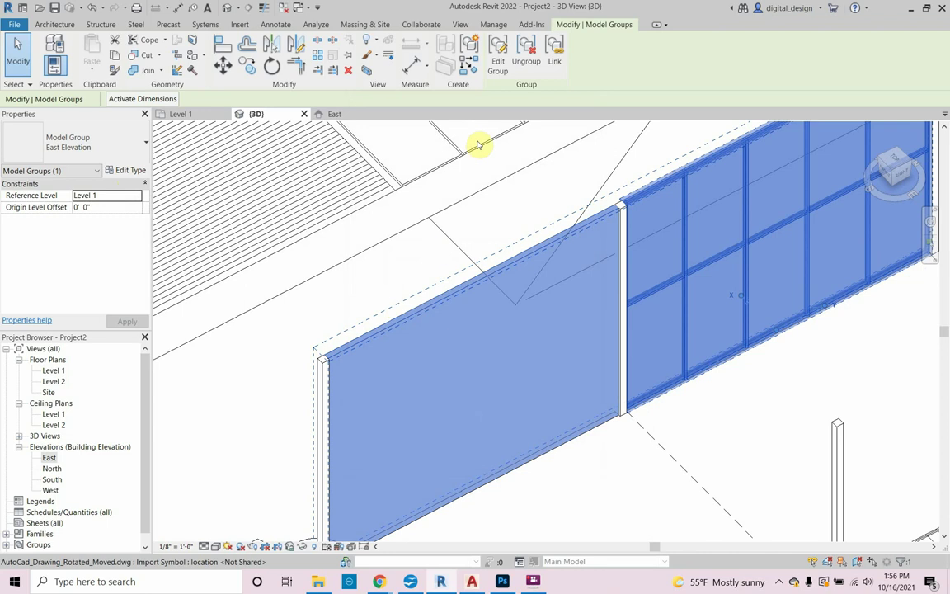
Inside the East Elevation group, unjoin the solid wall left of the curtain wall, then finish editing
click(495, 70)
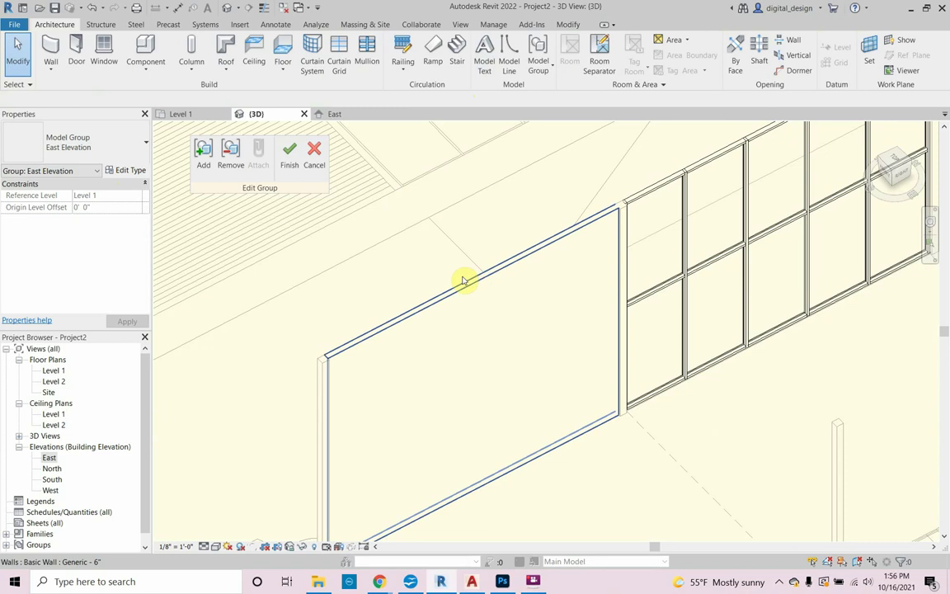
click(566, 24)
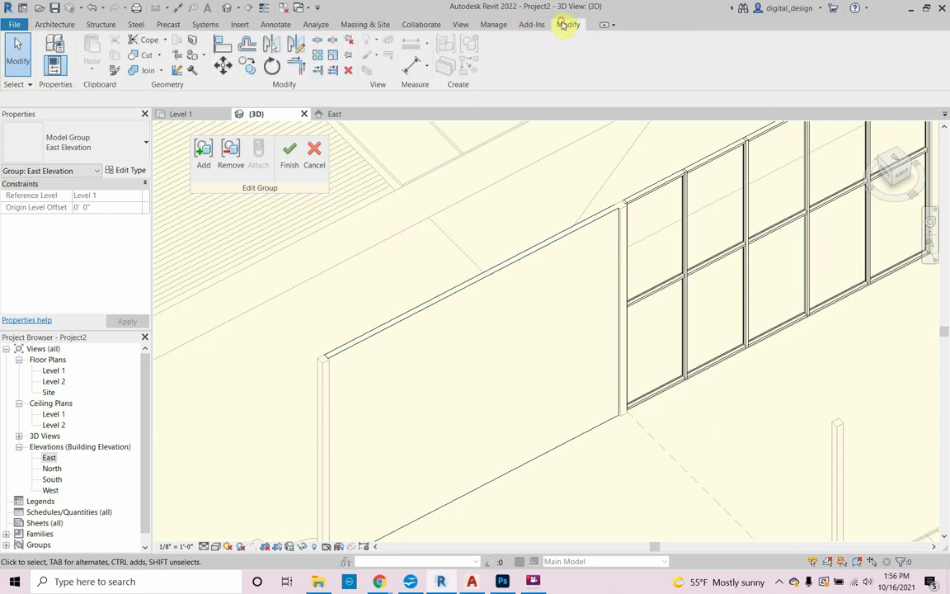
click(161, 72)
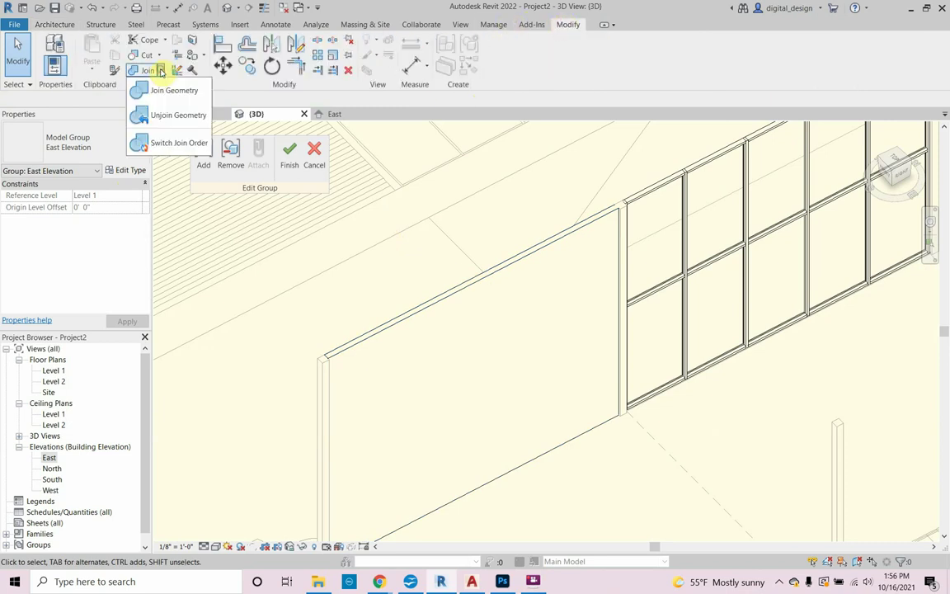
click(173, 116)
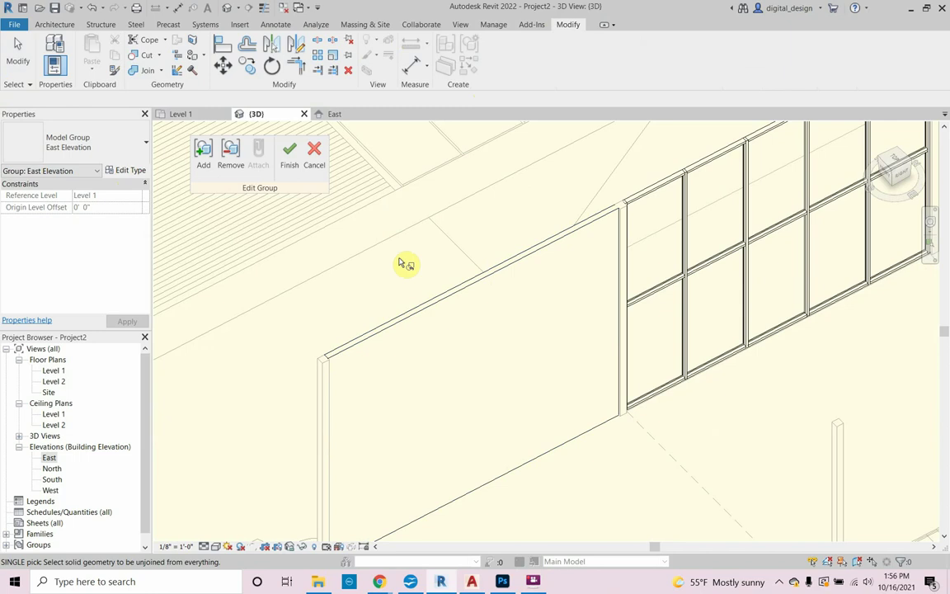
click(437, 306)
scroll(381, 342, down, 4)
scroll(381, 342, down, 2)
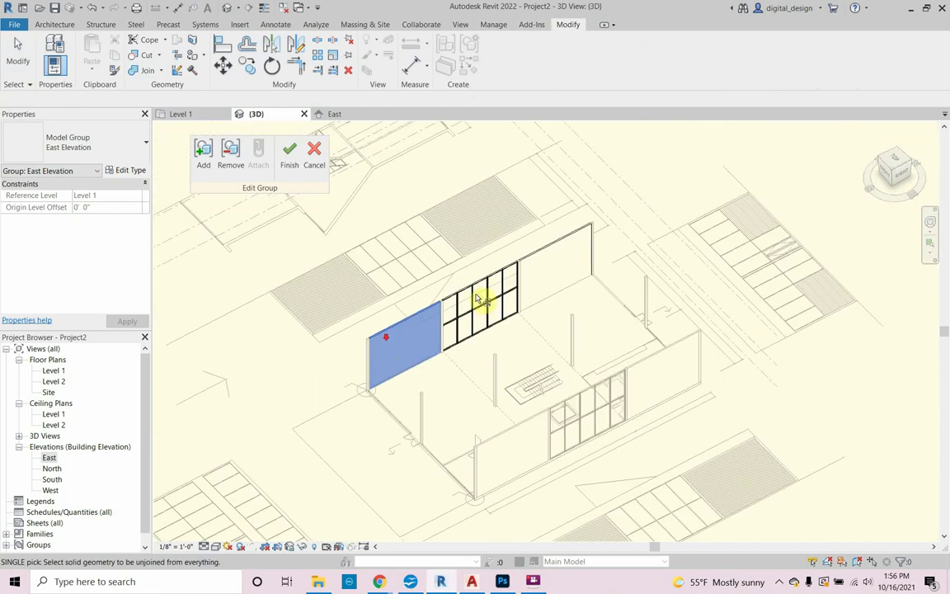
scroll(562, 239, up, 4)
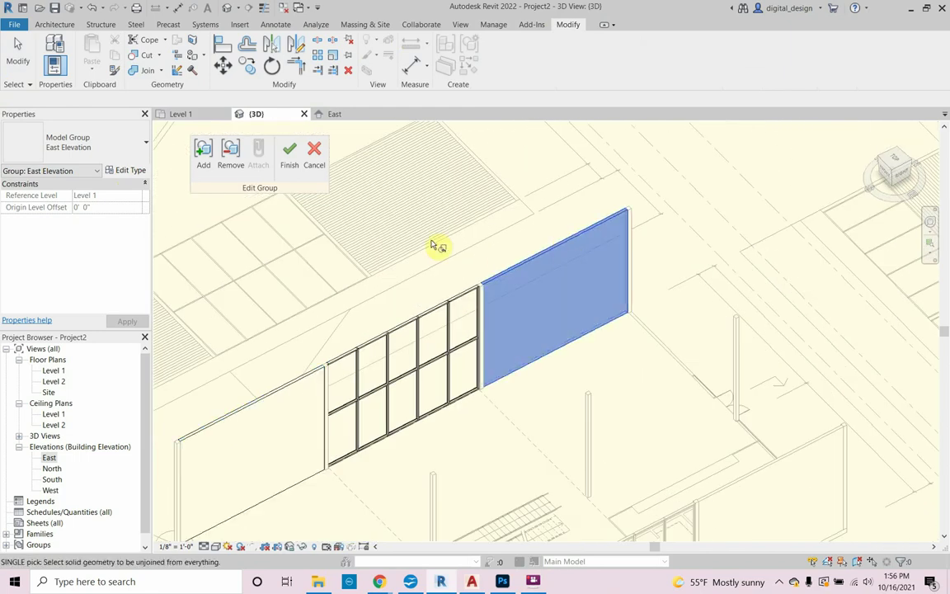
click(290, 155)
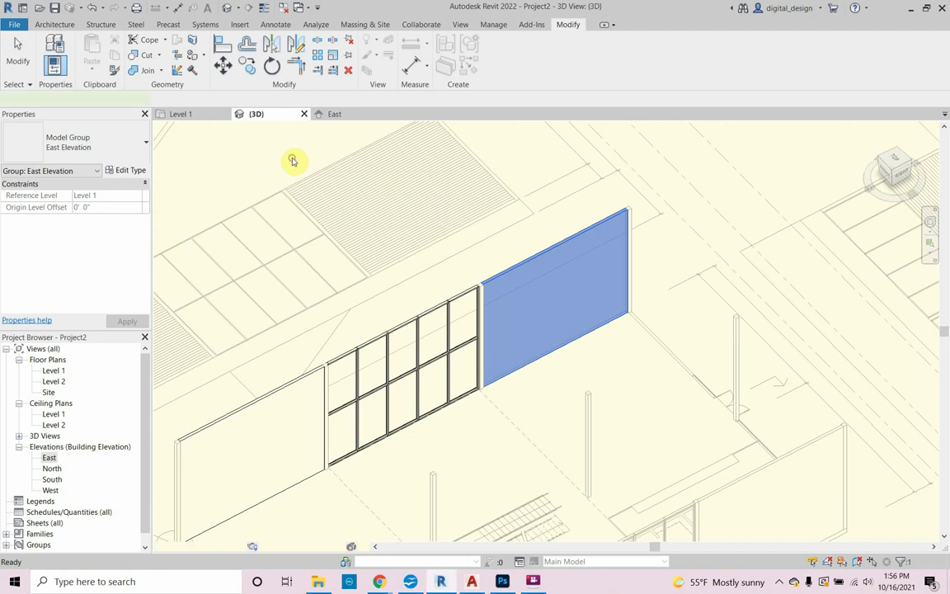
Deselect the group and pan and zoom to the imported floor drawing with the stair opening
click(434, 285)
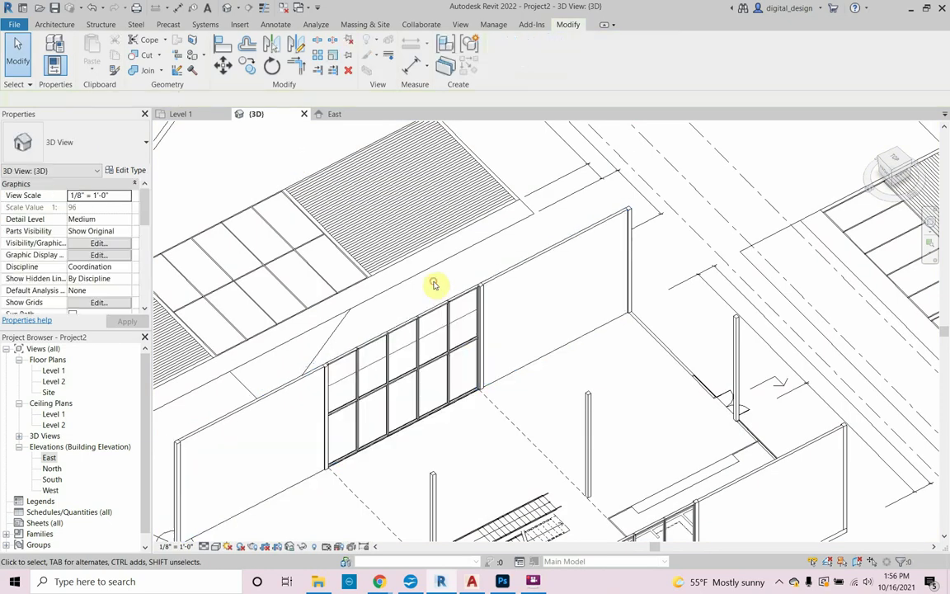
scroll(495, 264, down, 2)
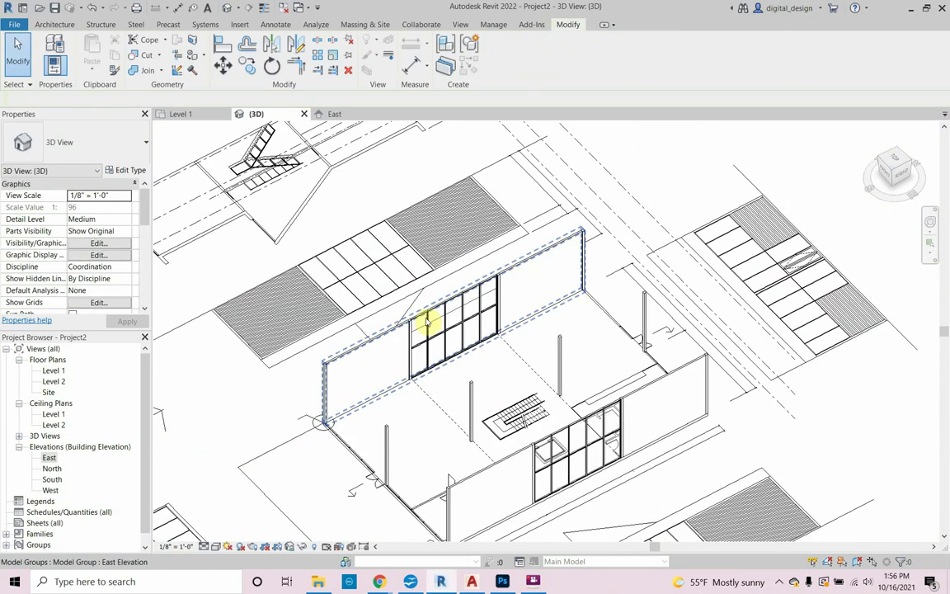
scroll(387, 346, up, 2)
scroll(387, 346, up, 2)
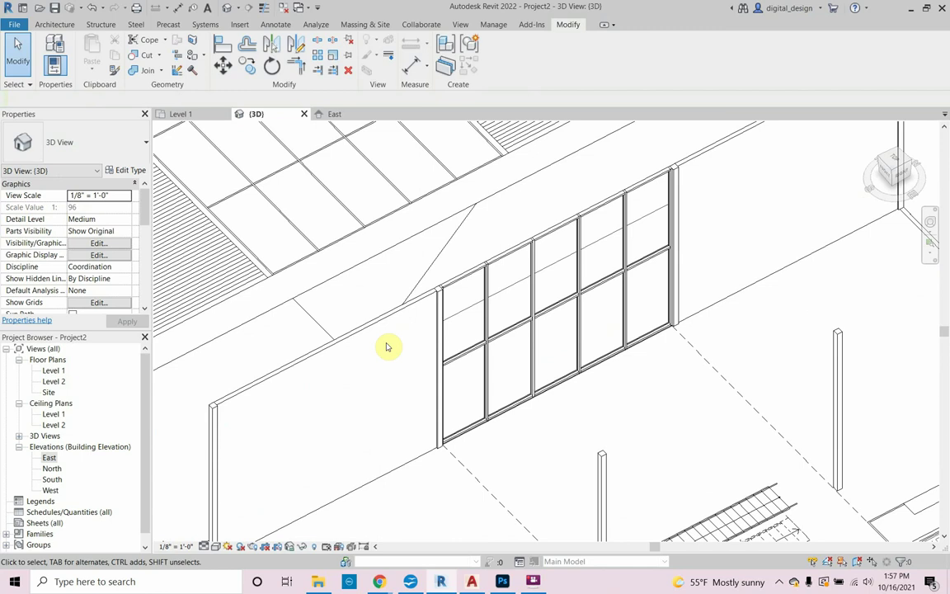
scroll(387, 346, down, 3)
middle_drag(397, 371, 437, 303)
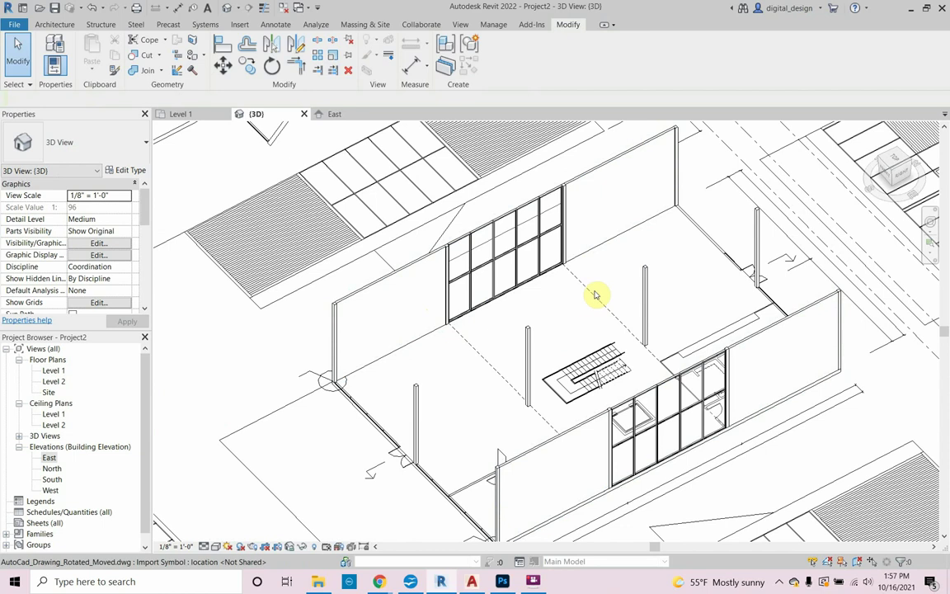
scroll(595, 285, down, 5)
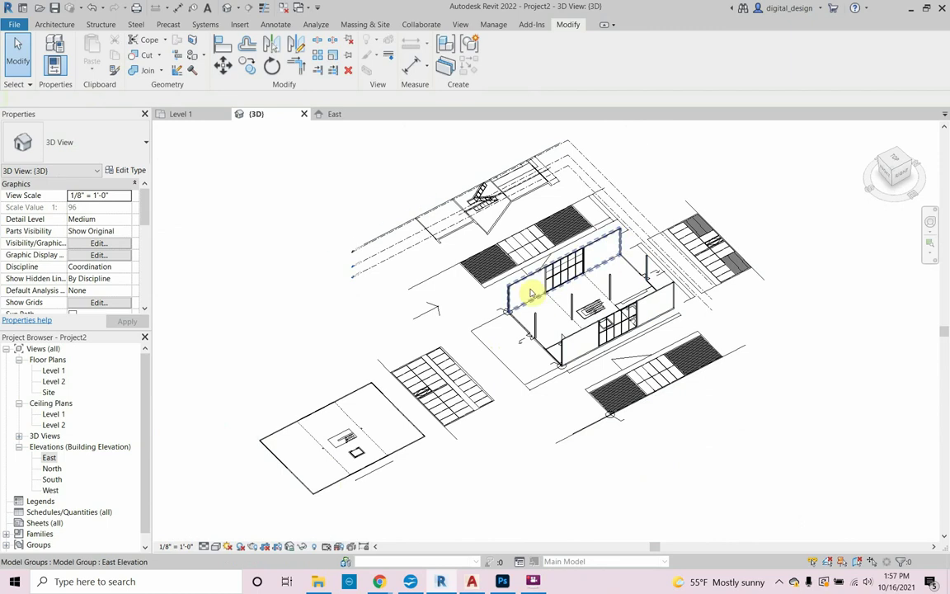
scroll(297, 477, up, 8)
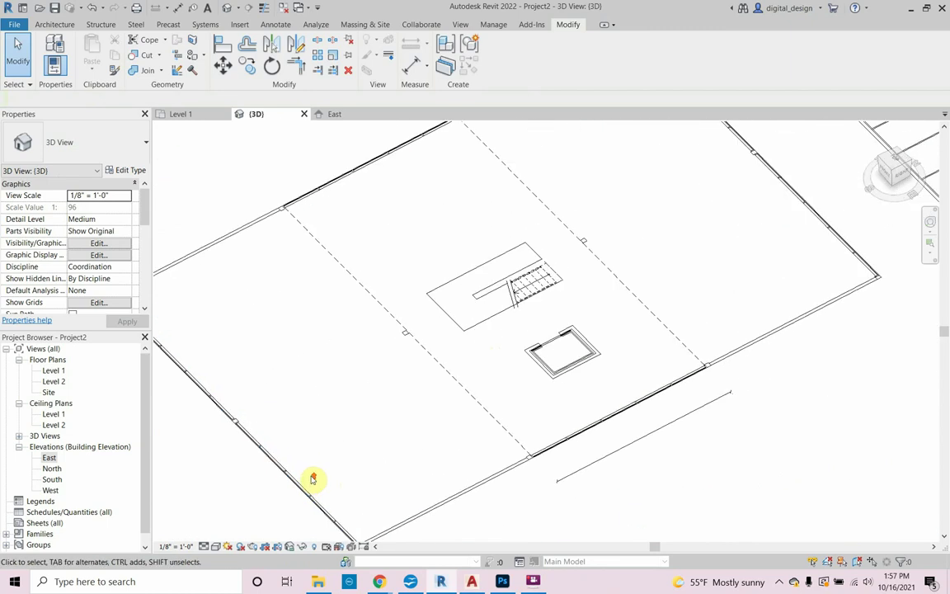
middle_drag(383, 377, 394, 323)
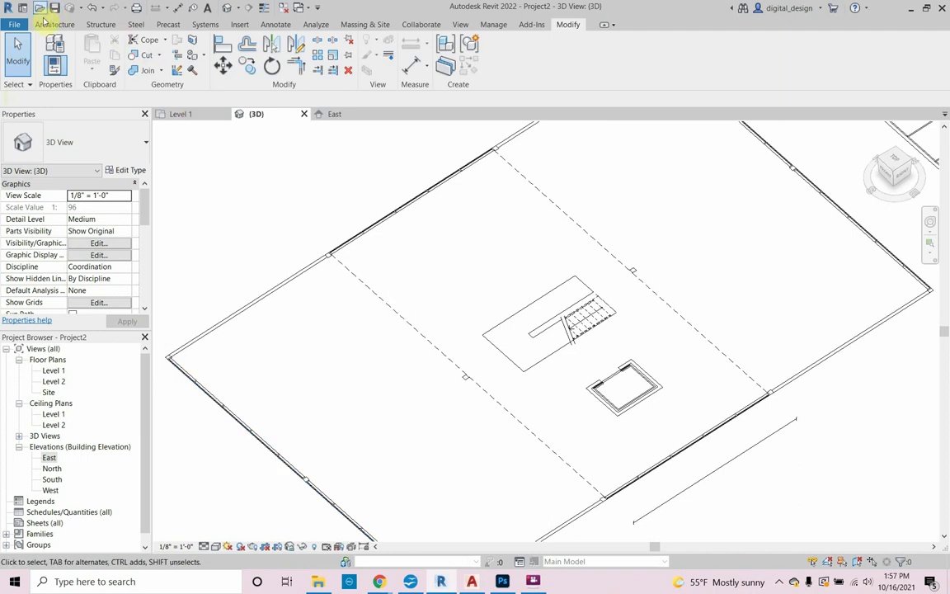
click(43, 23)
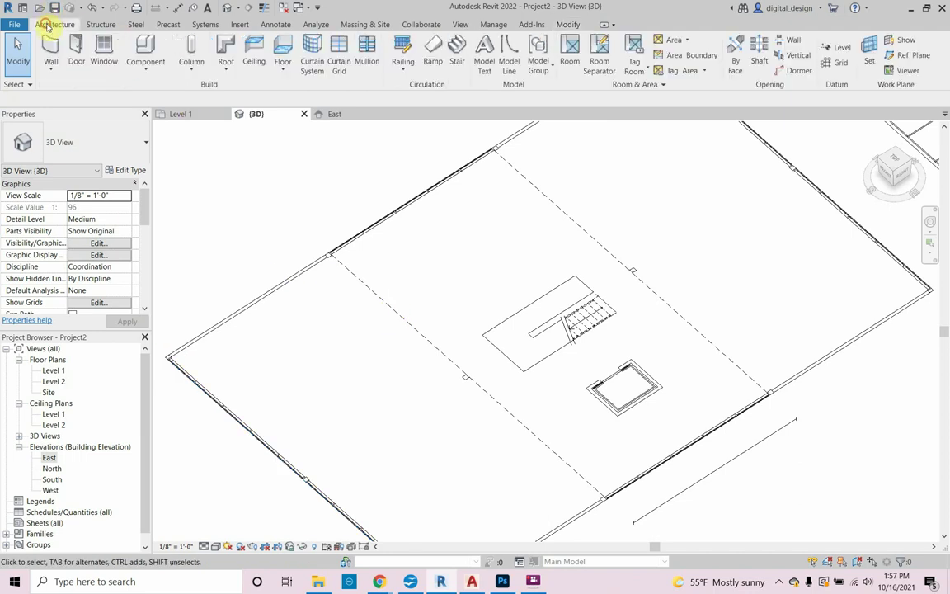
Start an architectural floor sketch and draw the outer slab rectangle over the imported drawing
click(290, 64)
click(290, 89)
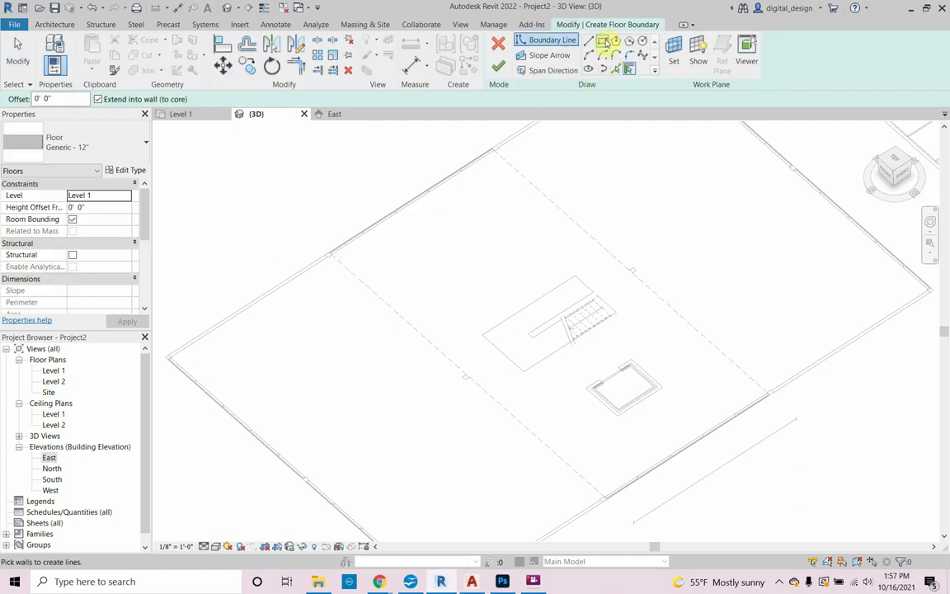
click(604, 41)
scroll(352, 267, up, 3)
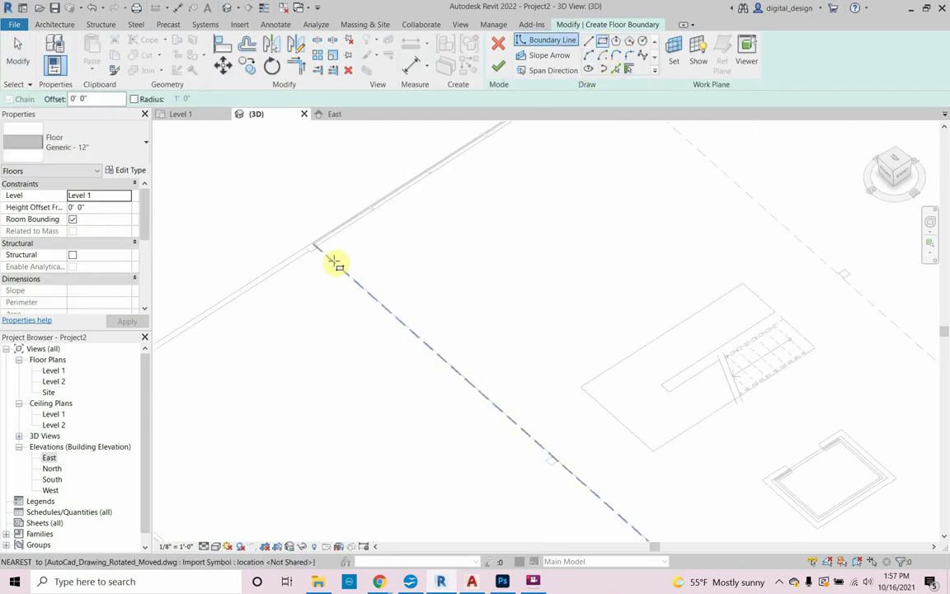
scroll(329, 260, up, 5)
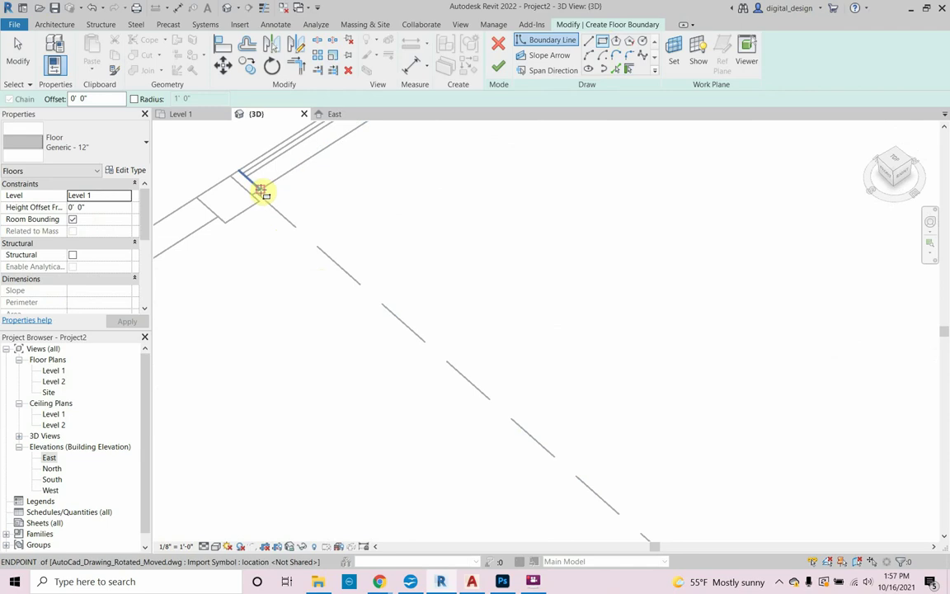
click(255, 192)
scroll(311, 275, down, 5)
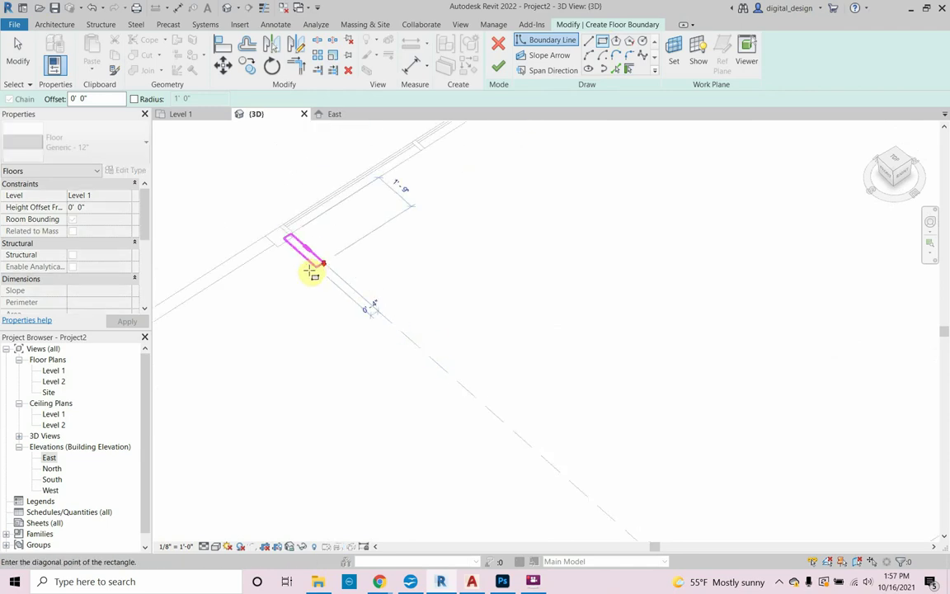
scroll(627, 379, up, 5)
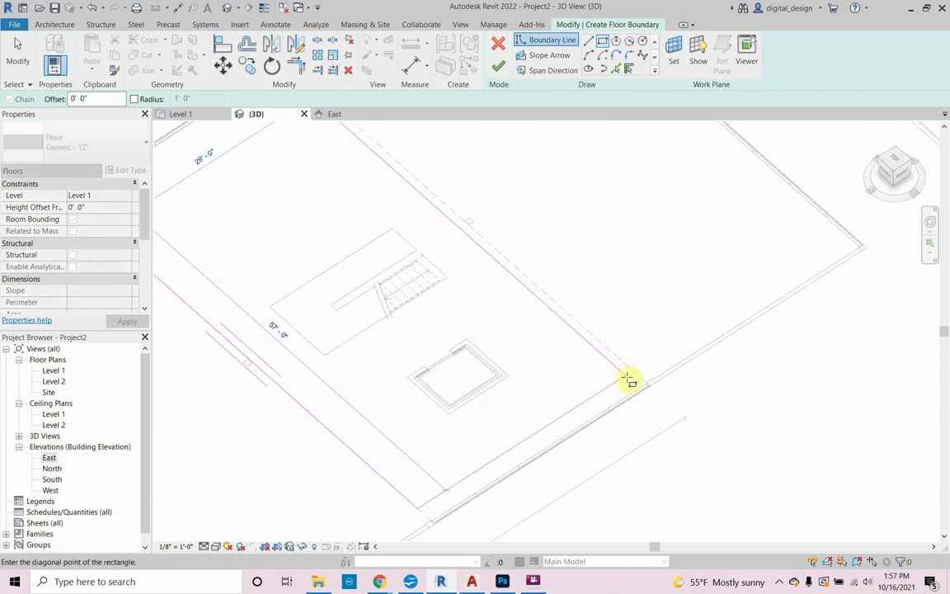
scroll(720, 387, up, 2)
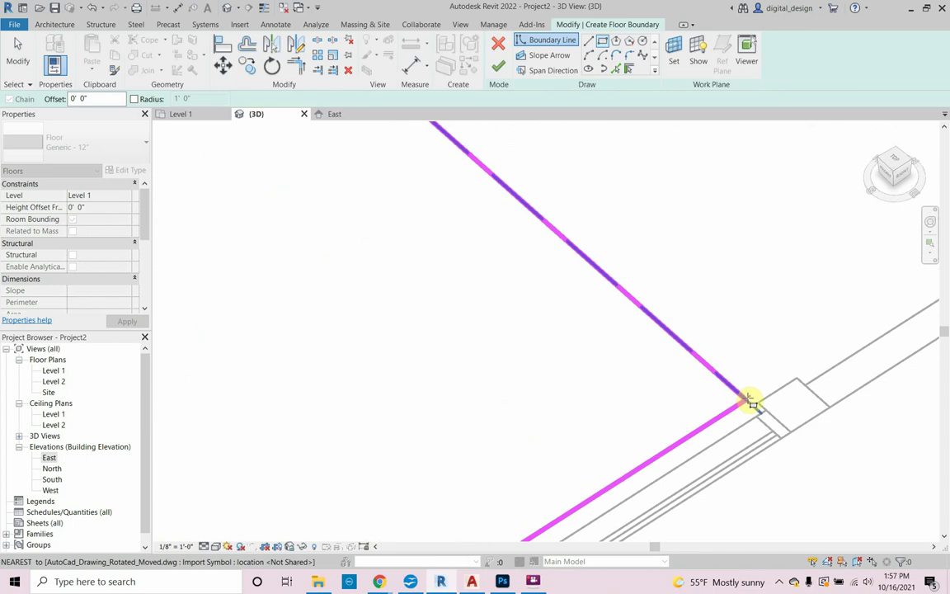
click(756, 416)
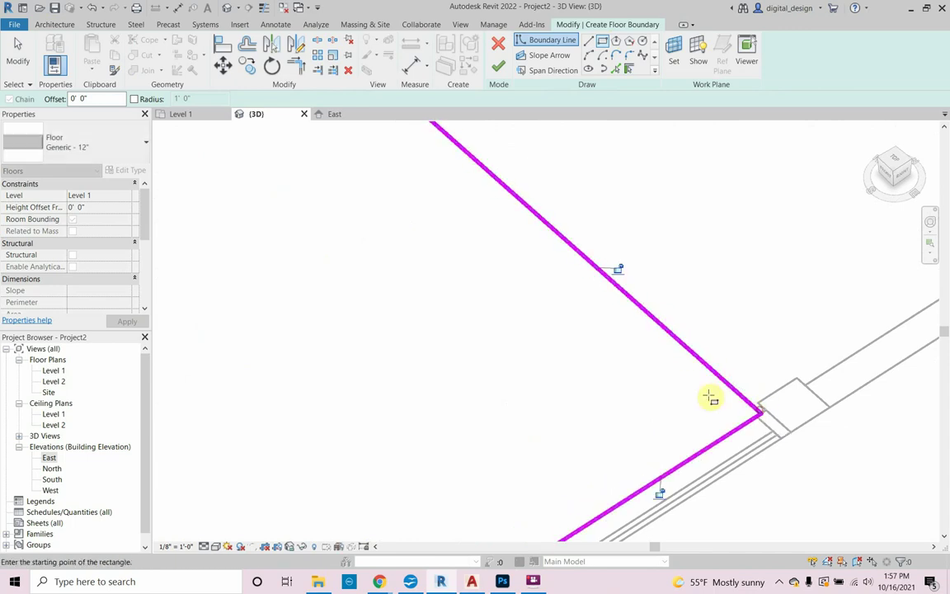
scroll(664, 356, down, 3)
scroll(660, 351, down, 5)
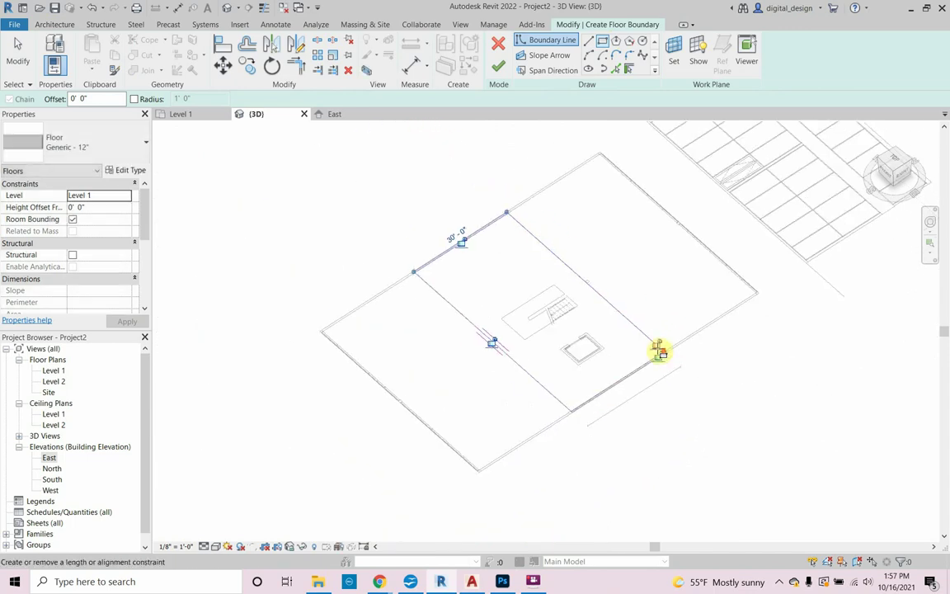
scroll(564, 374, up, 2)
scroll(563, 375, up, 3)
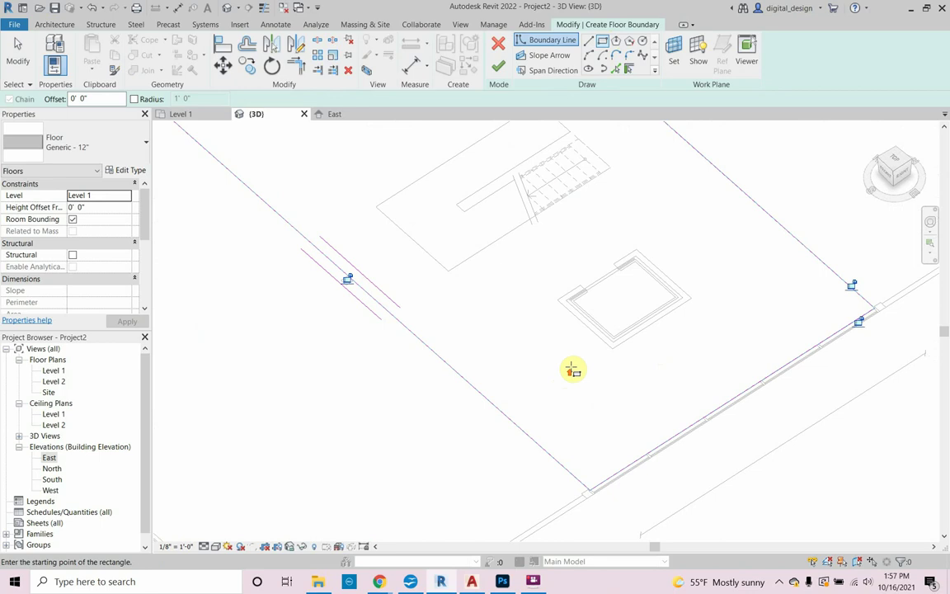
Draw rectangular openings around the small square and the stair outline
click(619, 339)
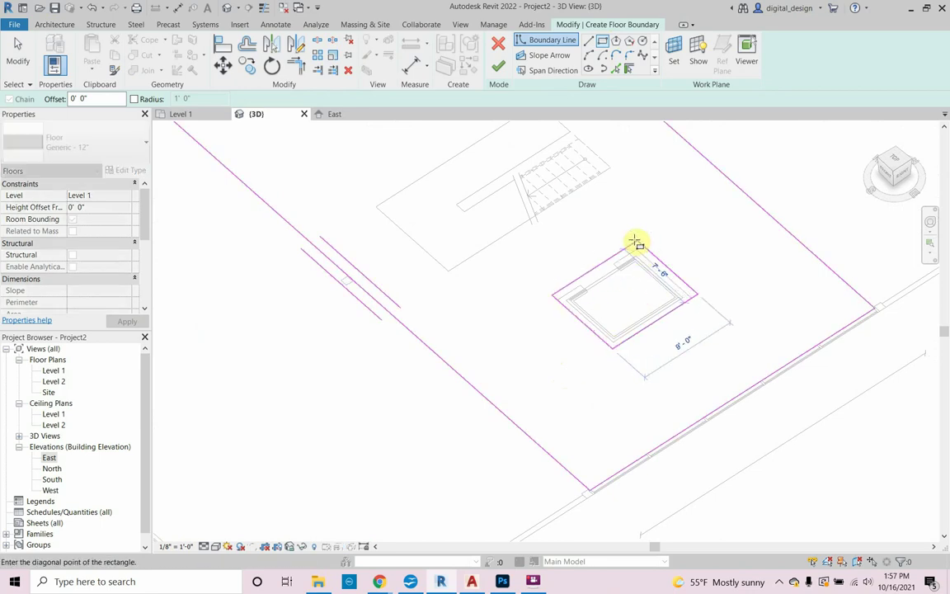
click(638, 250)
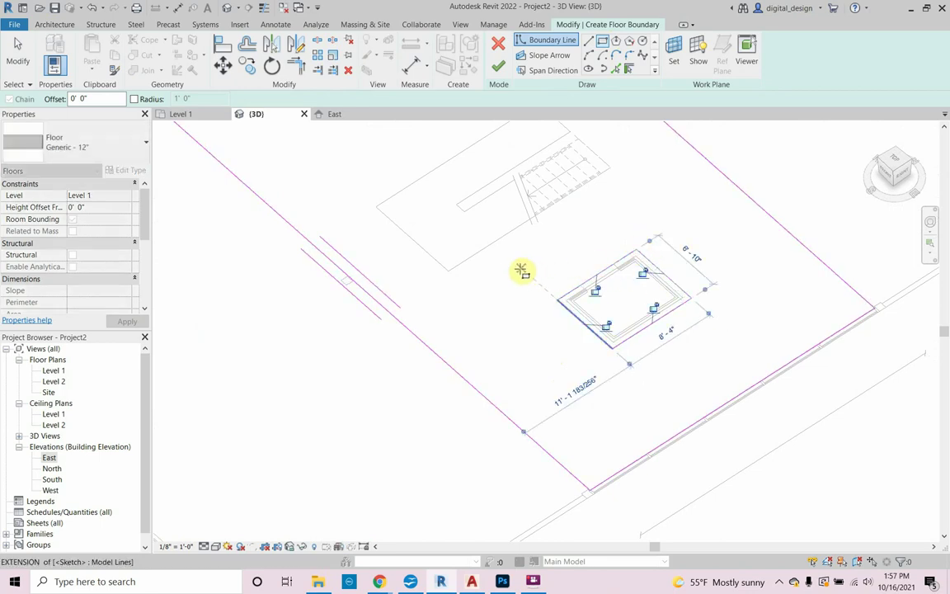
scroll(517, 272, down, 2)
middle_drag(513, 303, 492, 329)
scroll(463, 339, up, 1)
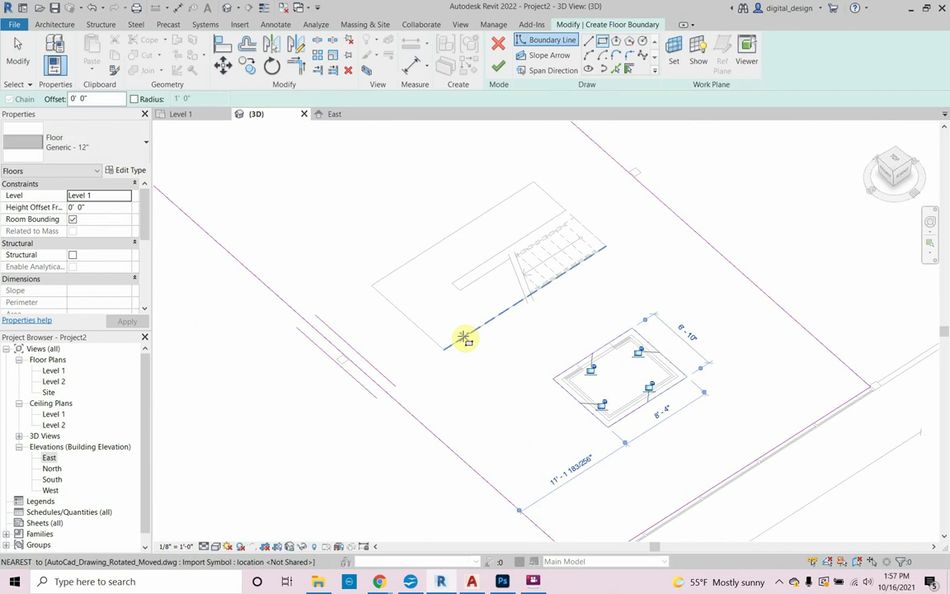
click(448, 346)
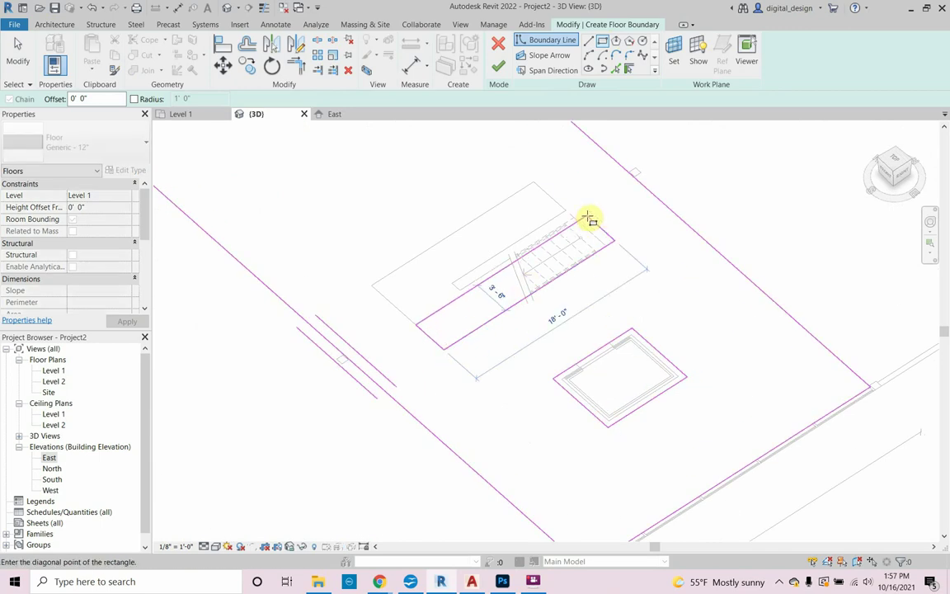
click(536, 184)
scroll(565, 297, down, 4)
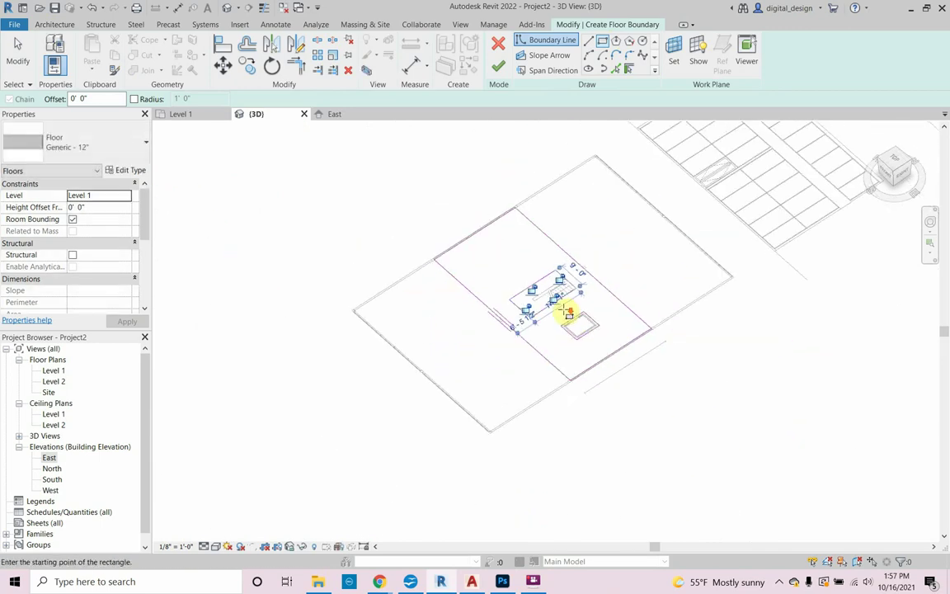
mouse_move(538, 322)
shift+middle_down()
mouse_move(530, 318)
mouse_move(530, 264)
mouse_move(484, 301)
mouse_move(437, 317)
shift+middle_up()
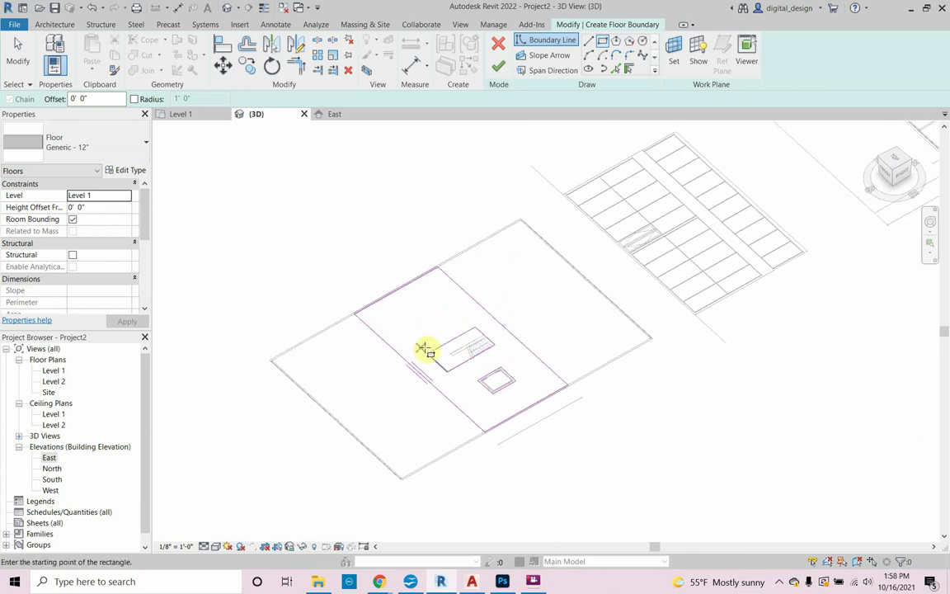
scroll(446, 384, up, 2)
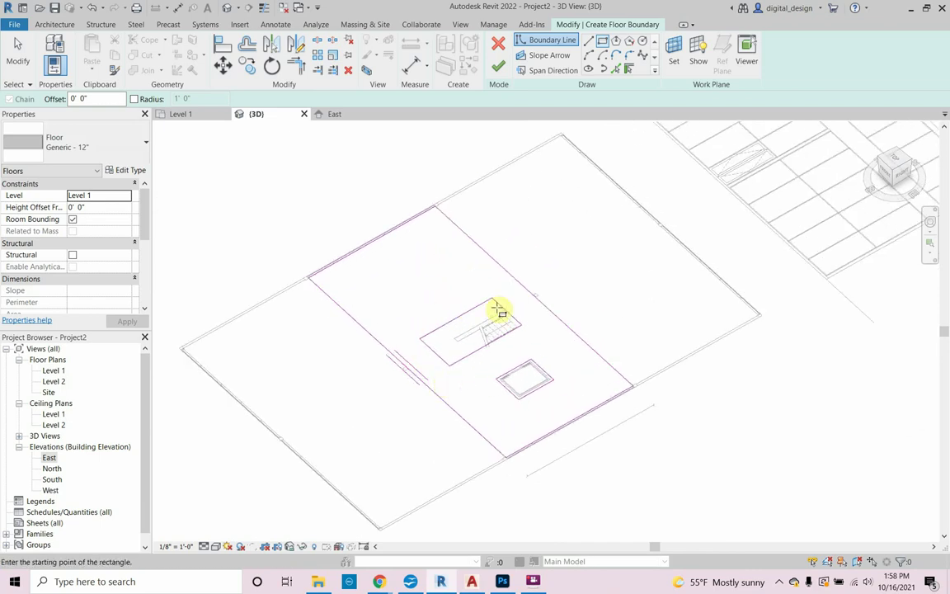
Finish the sketch to create the Generic 12" Level 1 floor and view the whole building
click(496, 67)
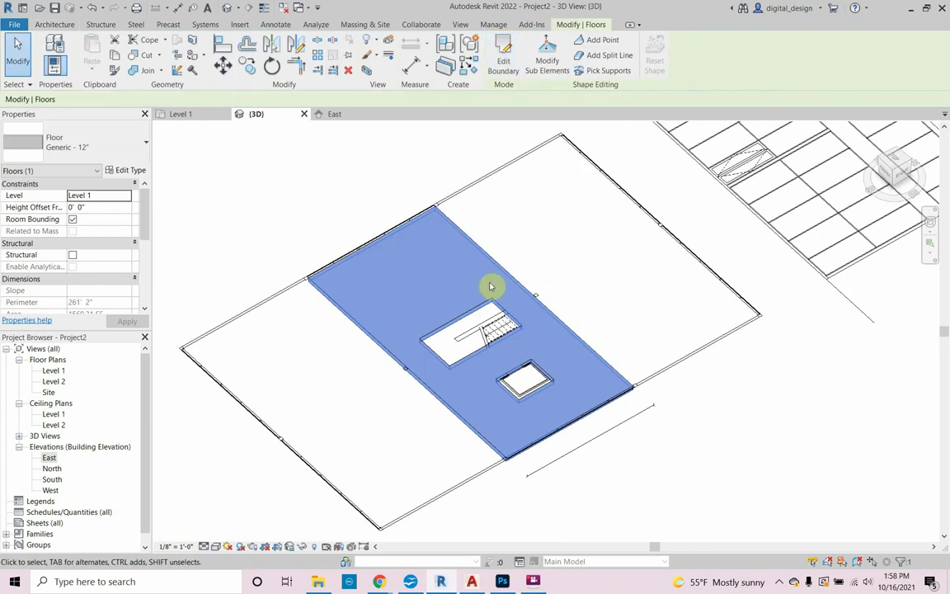
scroll(491, 286, down, 3)
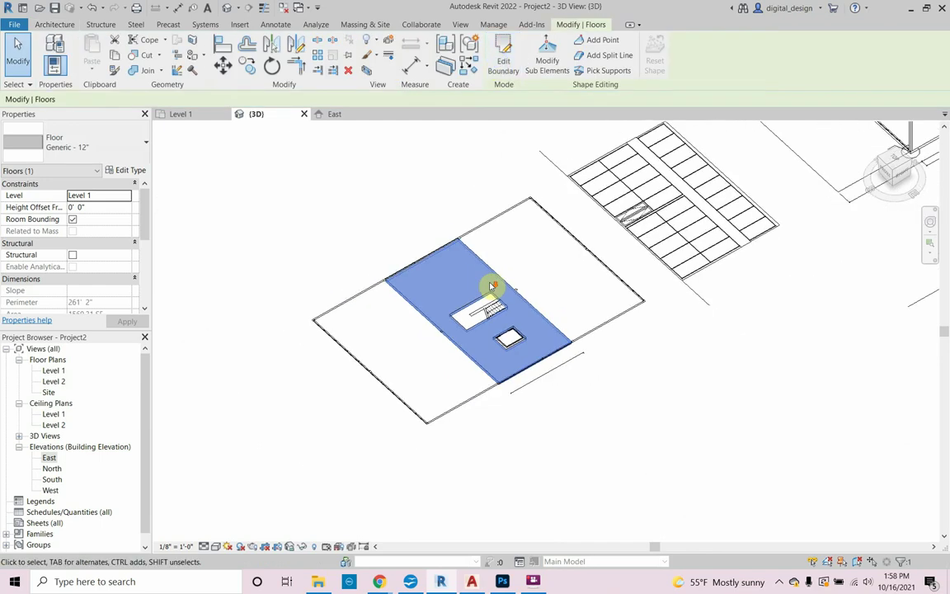
shift+middle_drag(549, 283, 404, 373)
scroll(383, 340, down, 2)
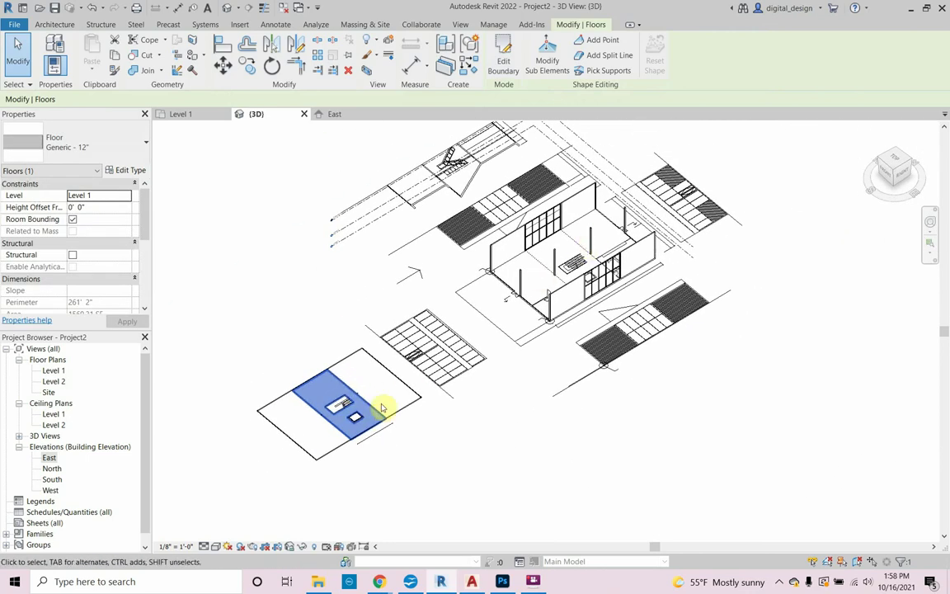
Move the new floor 200 with MV so it sits inside the building
key(m)
key(v)
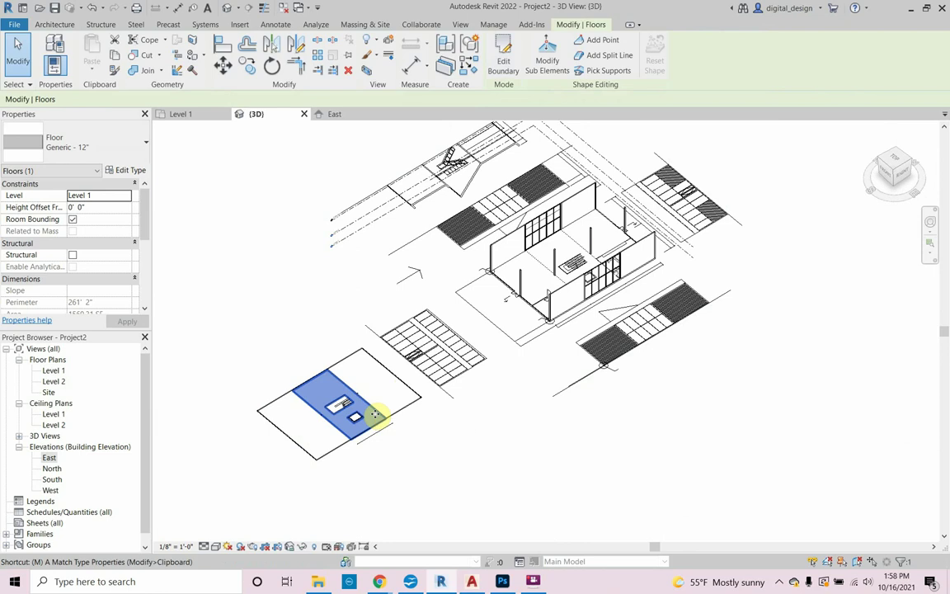
click(397, 468)
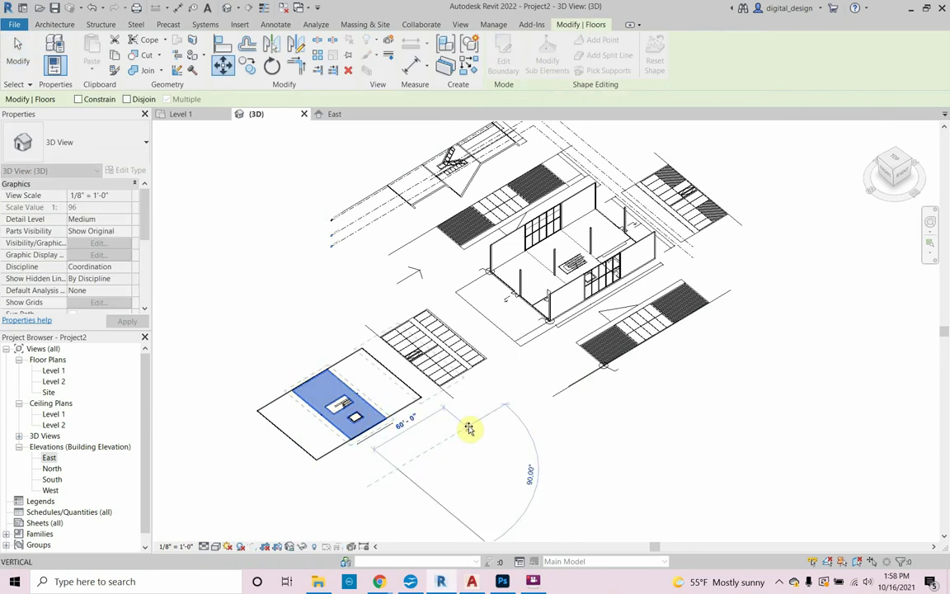
text(200)
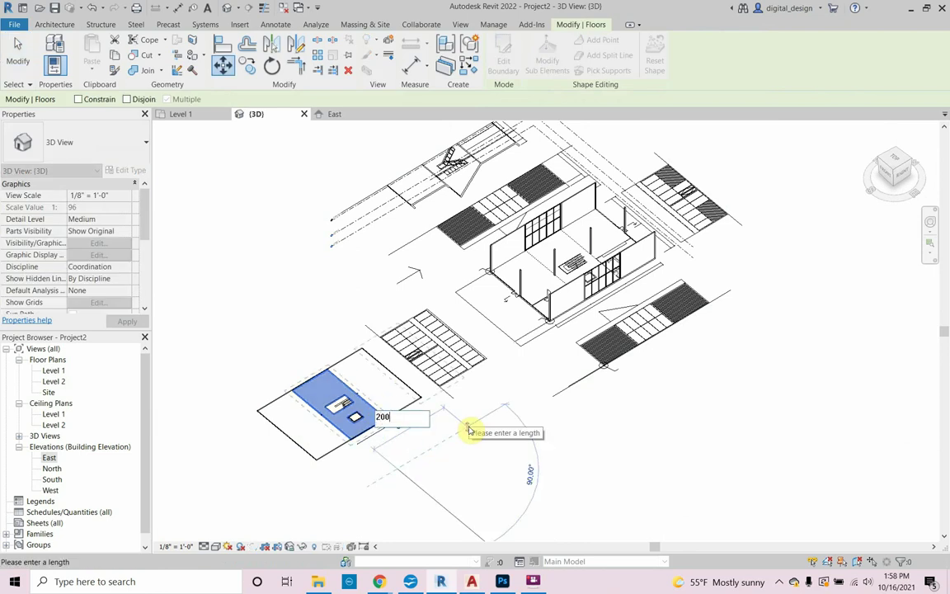
key(Return)
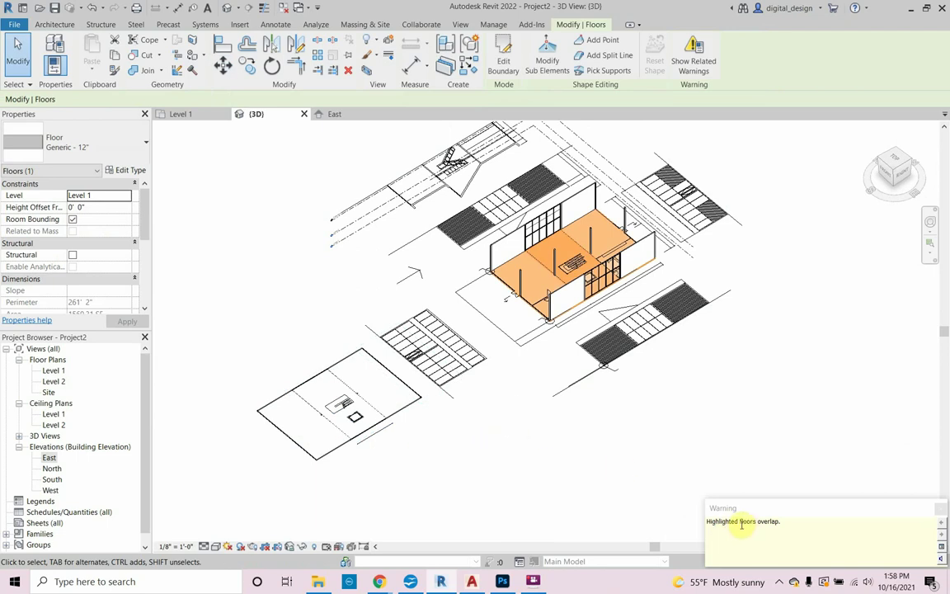
Change the floor's level to Level 2
click(116, 198)
click(125, 195)
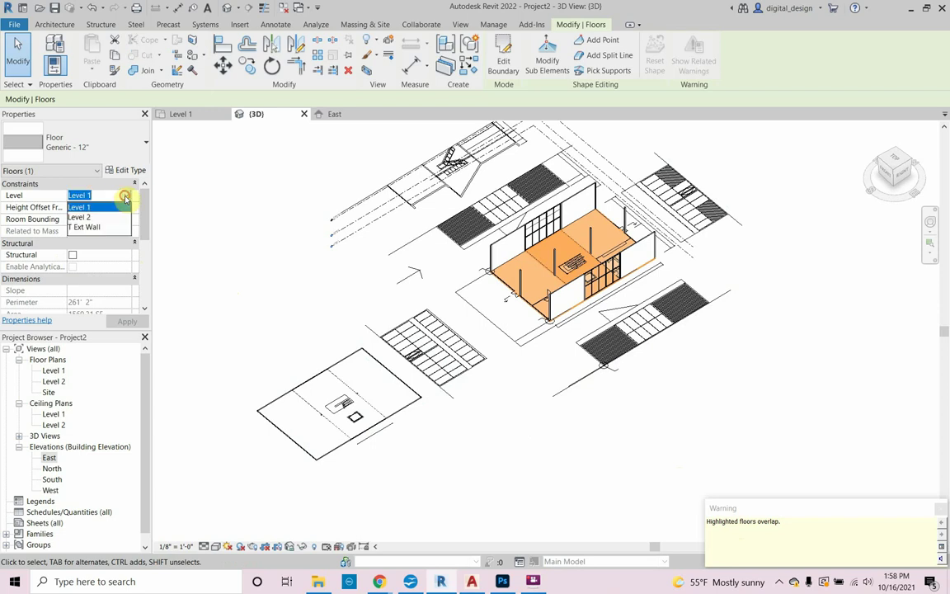
click(107, 217)
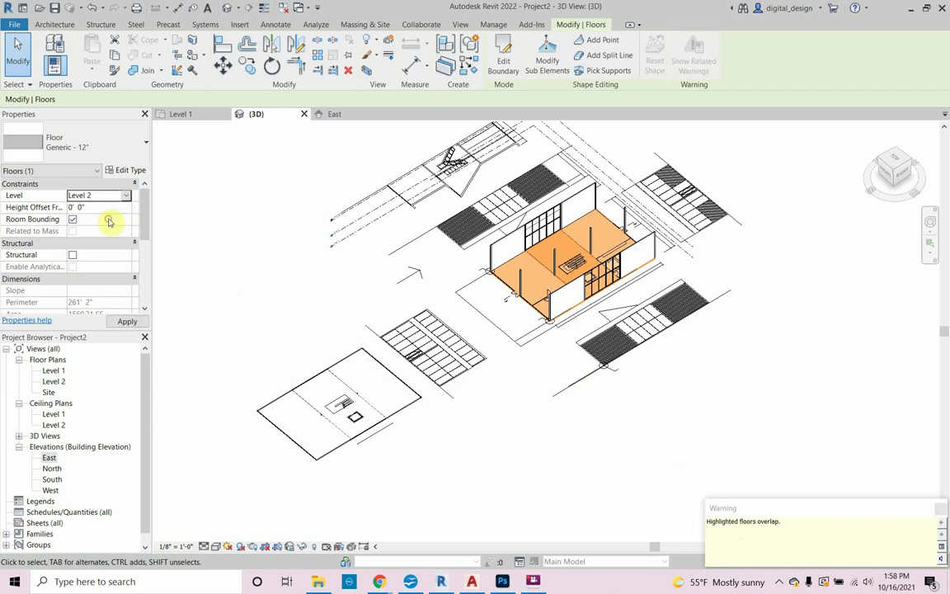
click(128, 321)
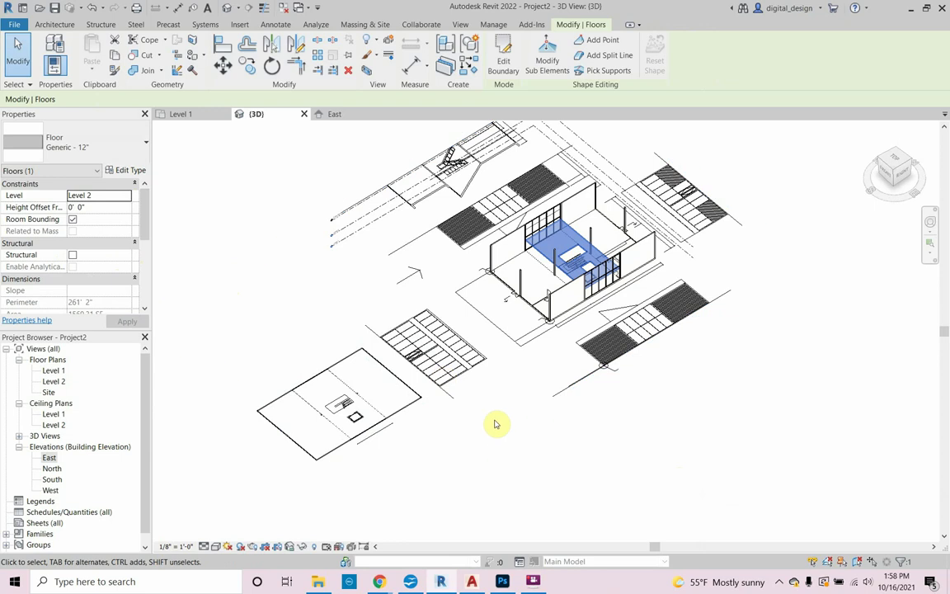
In the East elevation, raise the Level 2 datum from 10' 0" to 12' 0"
click(334, 113)
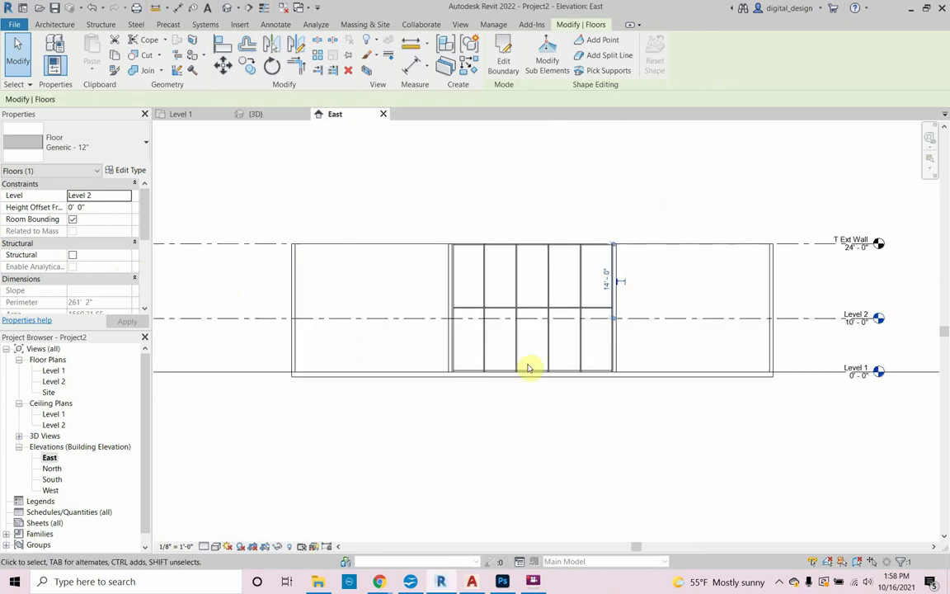
scroll(588, 383, up, 1)
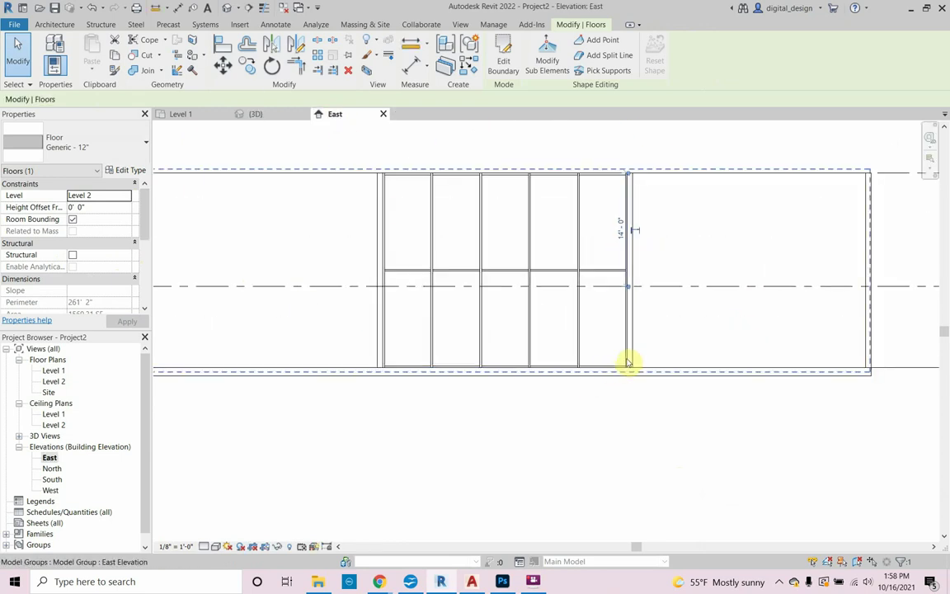
scroll(610, 309, down, 3)
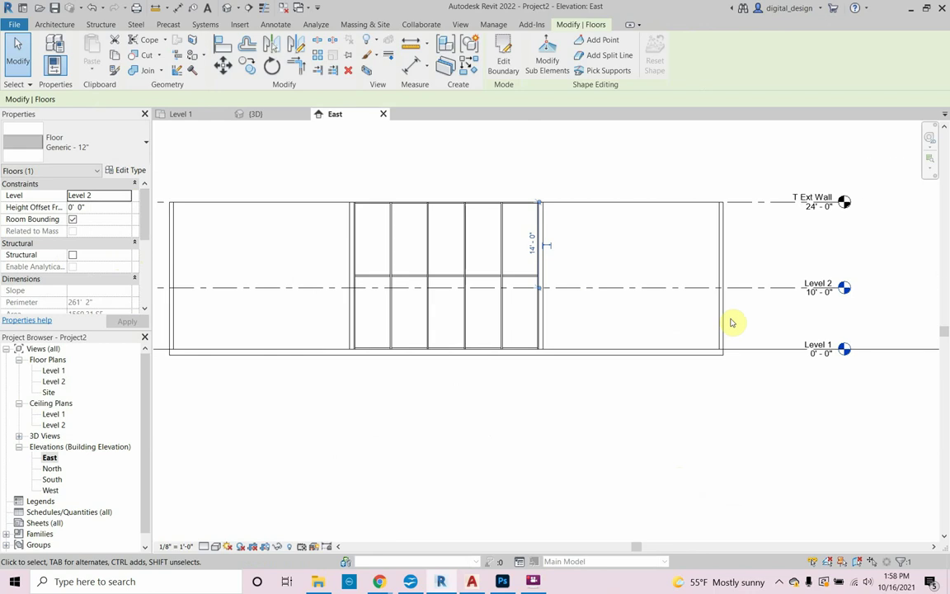
click(812, 295)
click(812, 293)
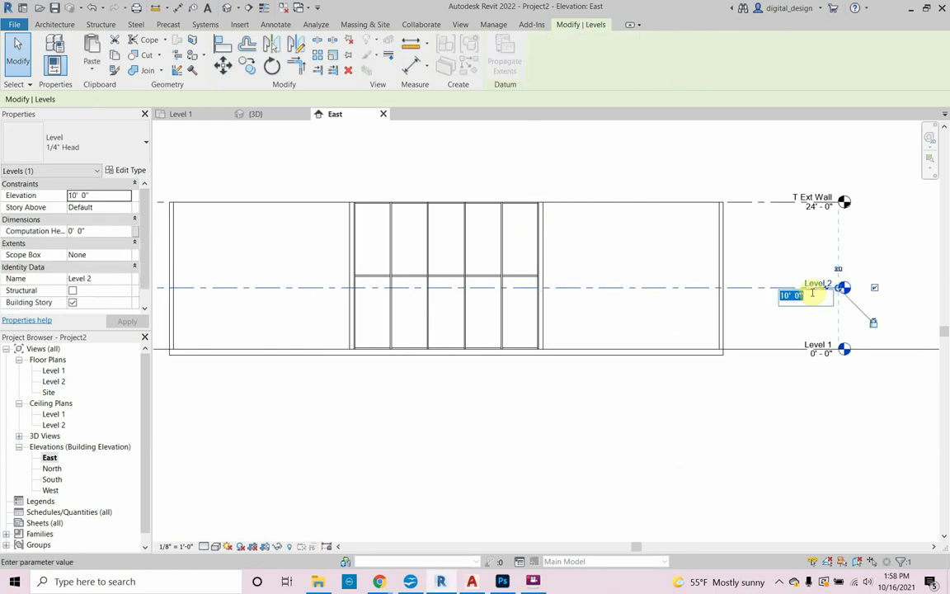
text(12)
key(Return)
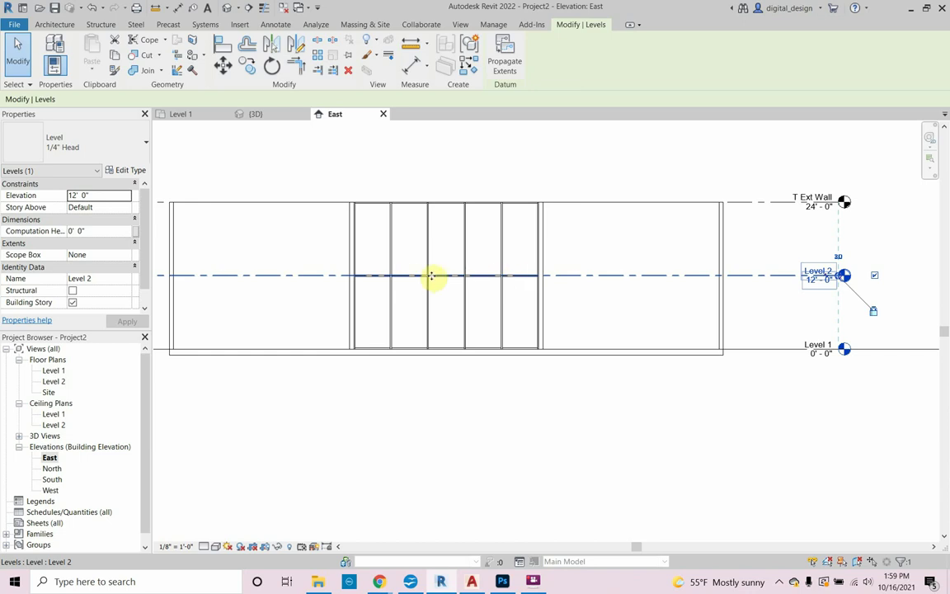
click(226, 10)
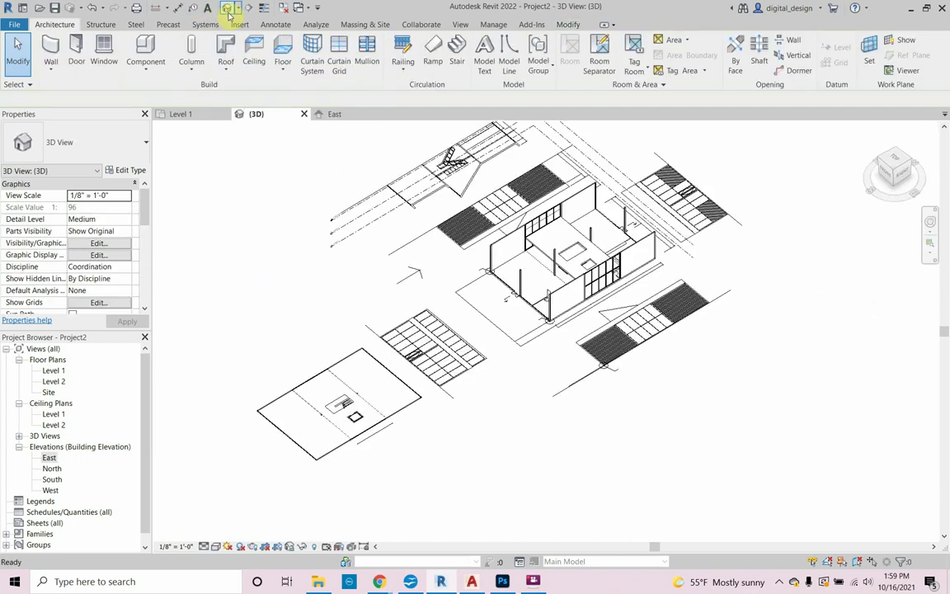
shift+middle_drag(398, 258, 386, 319)
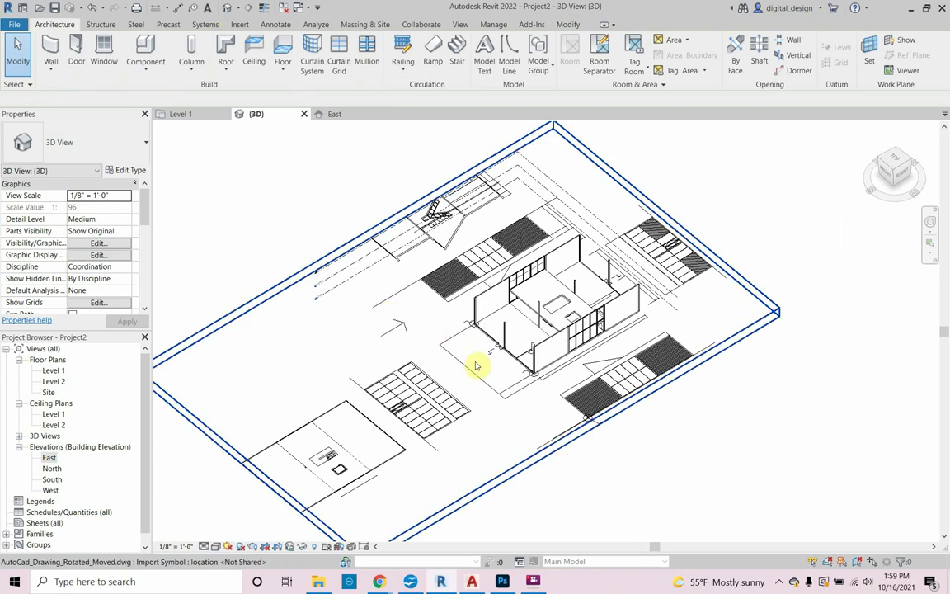
mouse_move(478, 365)
shift+middle_down()
mouse_move(481, 312)
mouse_move(489, 350)
mouse_move(456, 270)
mouse_move(483, 314)
mouse_move(482, 297)
mouse_move(492, 354)
shift+middle_up()
scroll(482, 312, down, 2)
scroll(515, 318, up, 5)
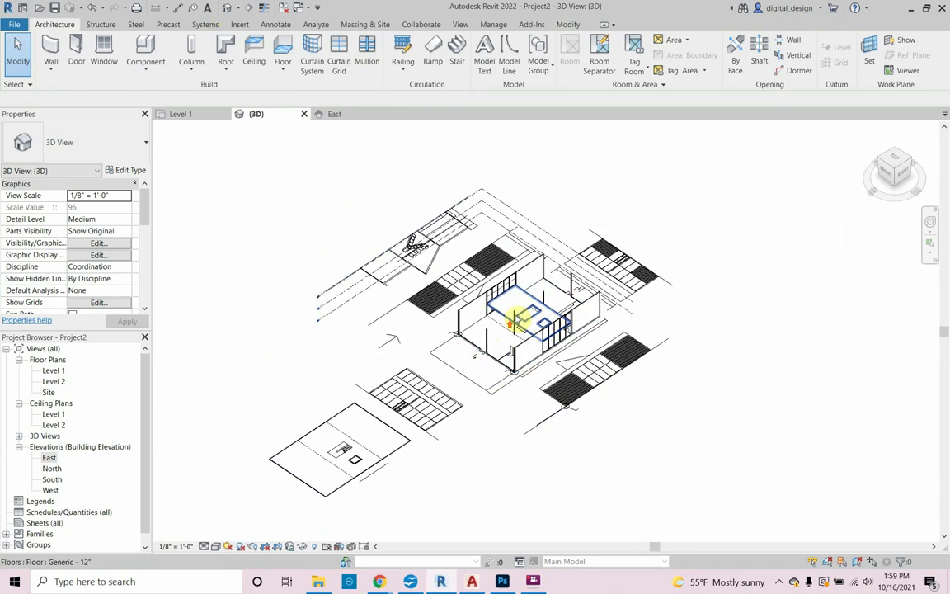
scroll(568, 360, up, 8)
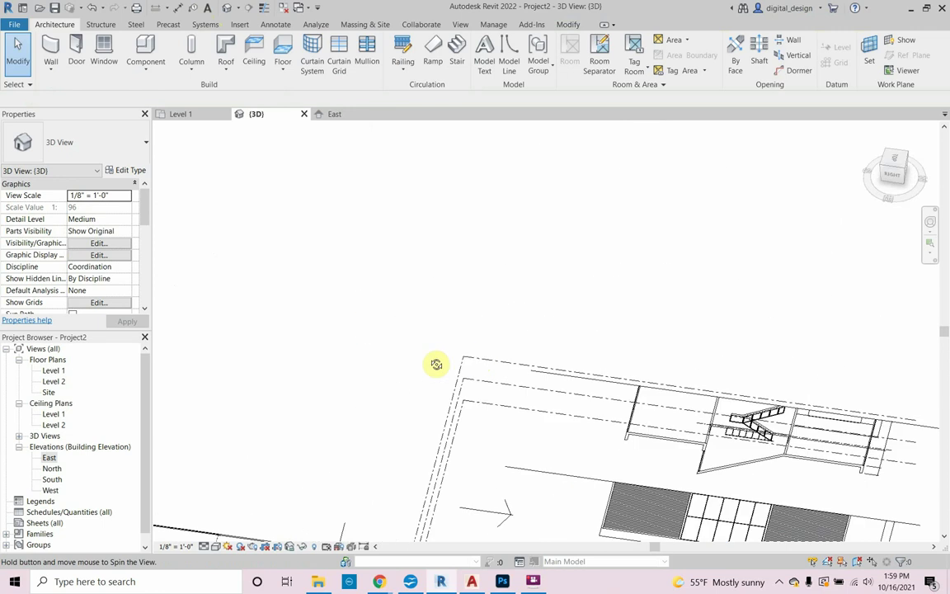
middle_drag(382, 371, 449, 207)
scroll(464, 234, down, 8)
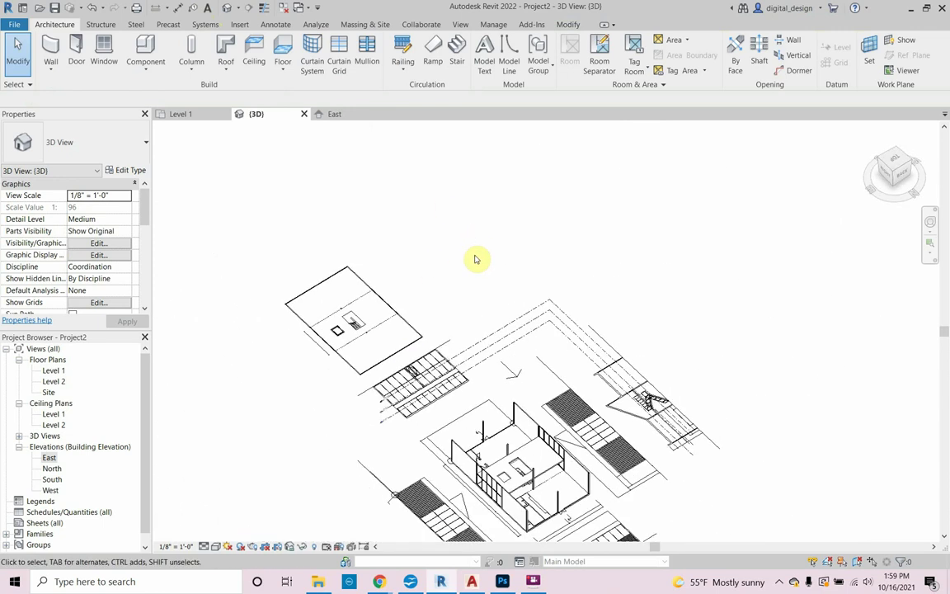
scroll(495, 342, up, 6)
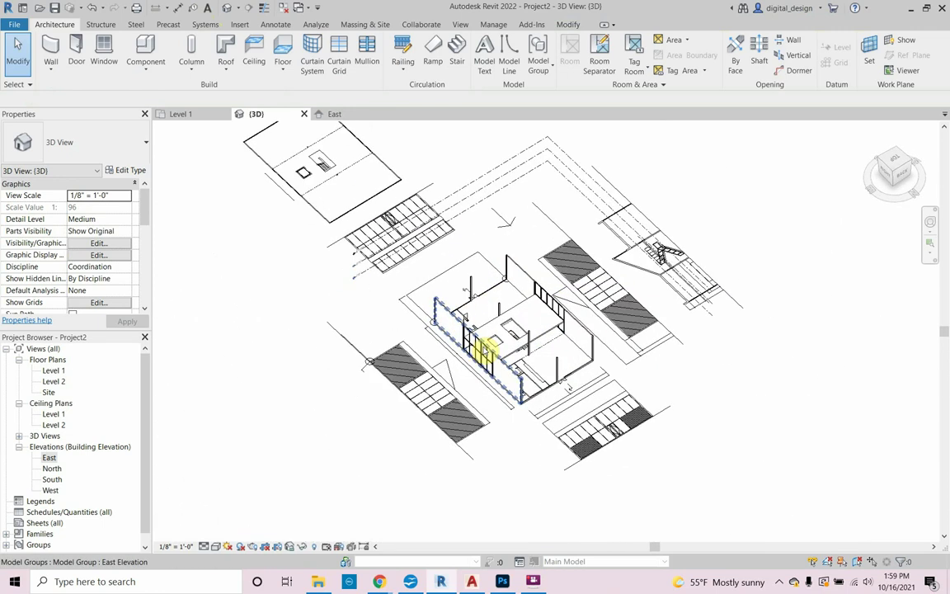
scroll(485, 350, down, 3)
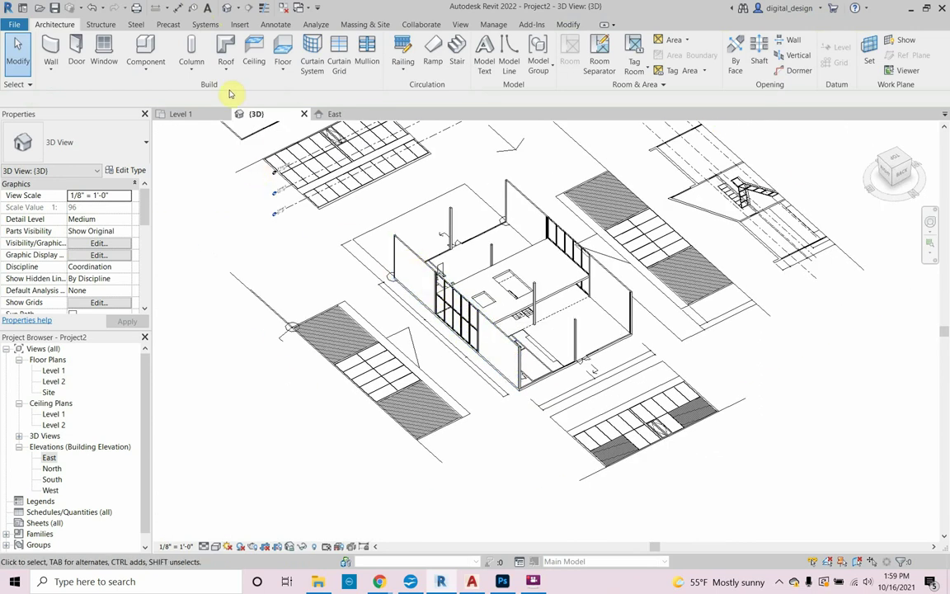
Place a perspective camera with its eye point inside the building, aimed at the interior
click(460, 24)
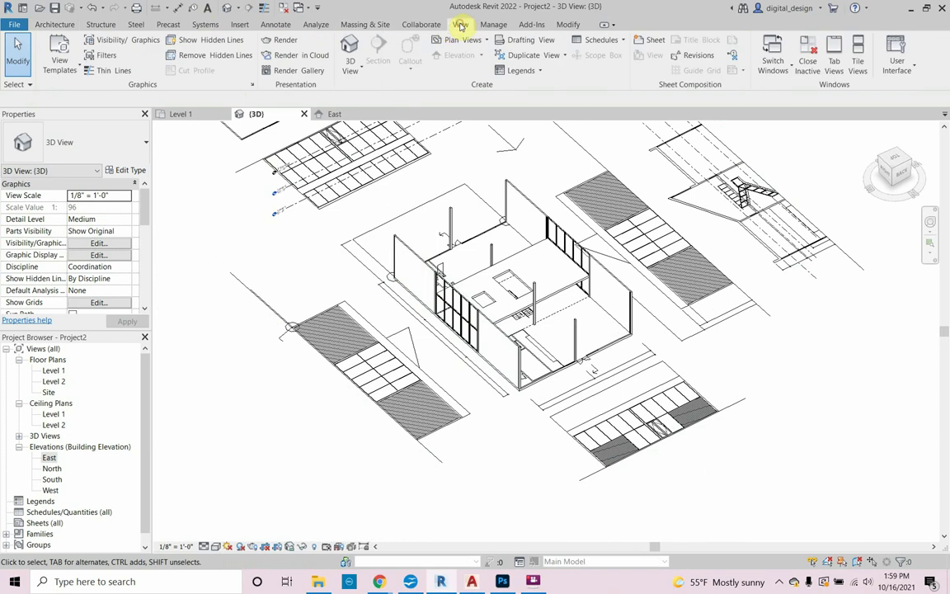
click(359, 73)
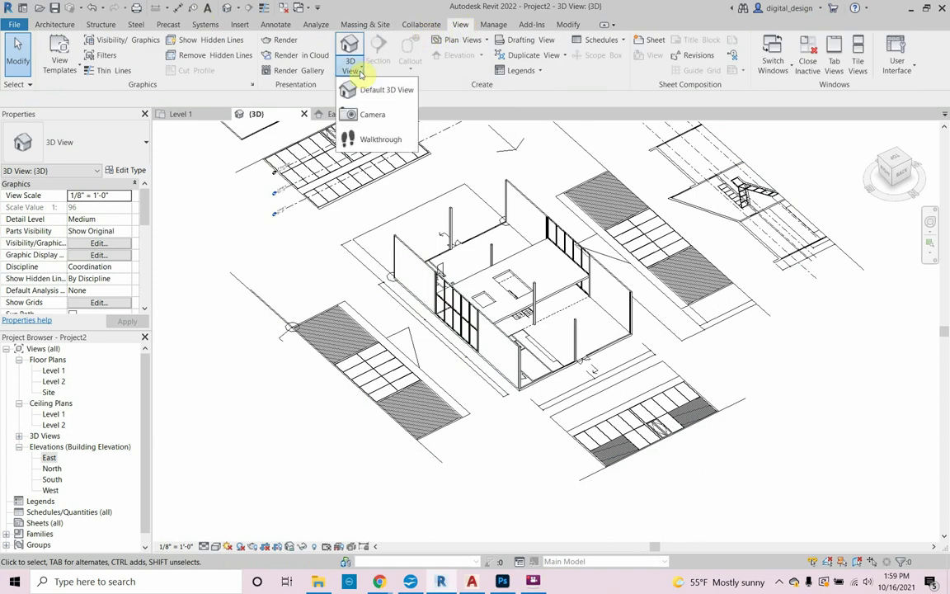
click(370, 116)
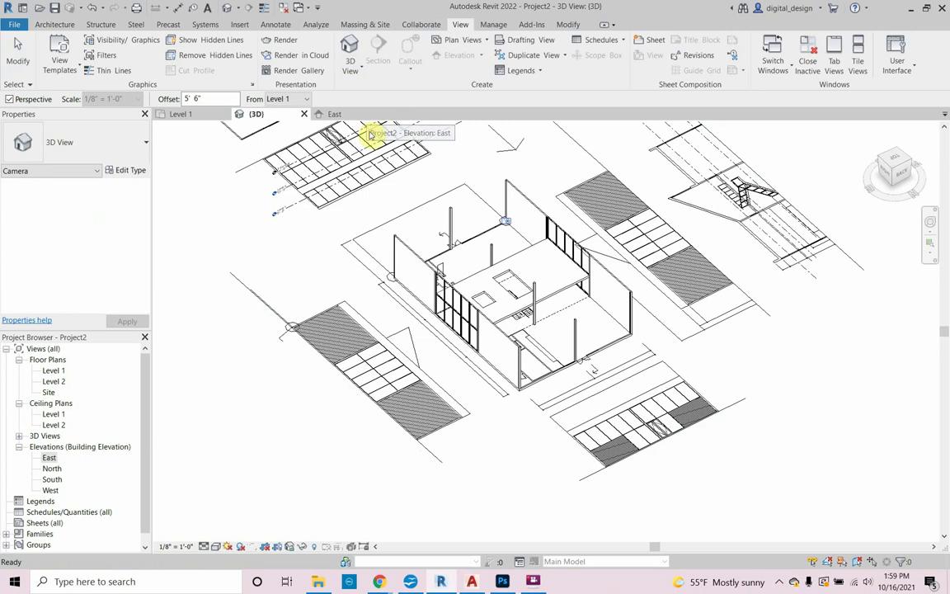
click(563, 344)
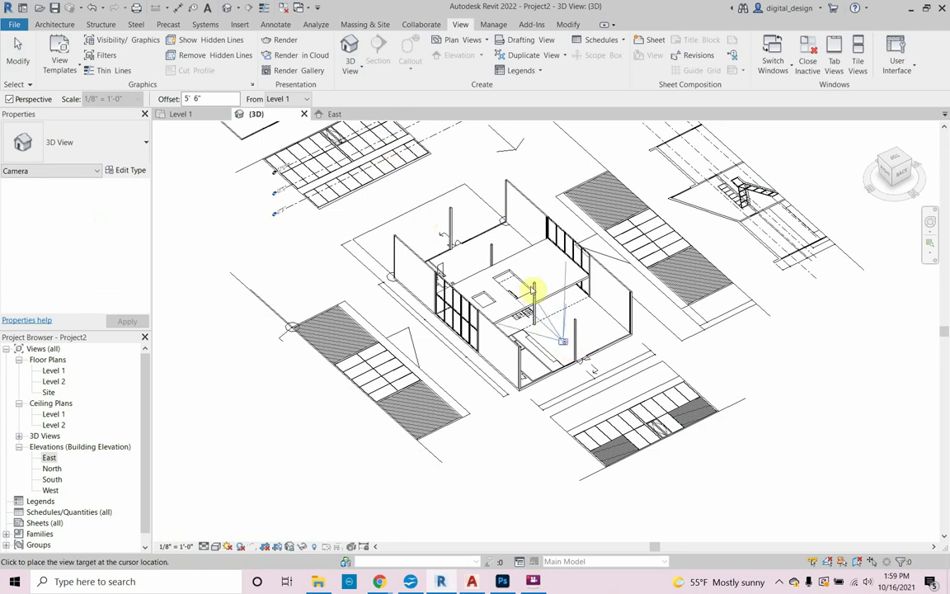
click(498, 249)
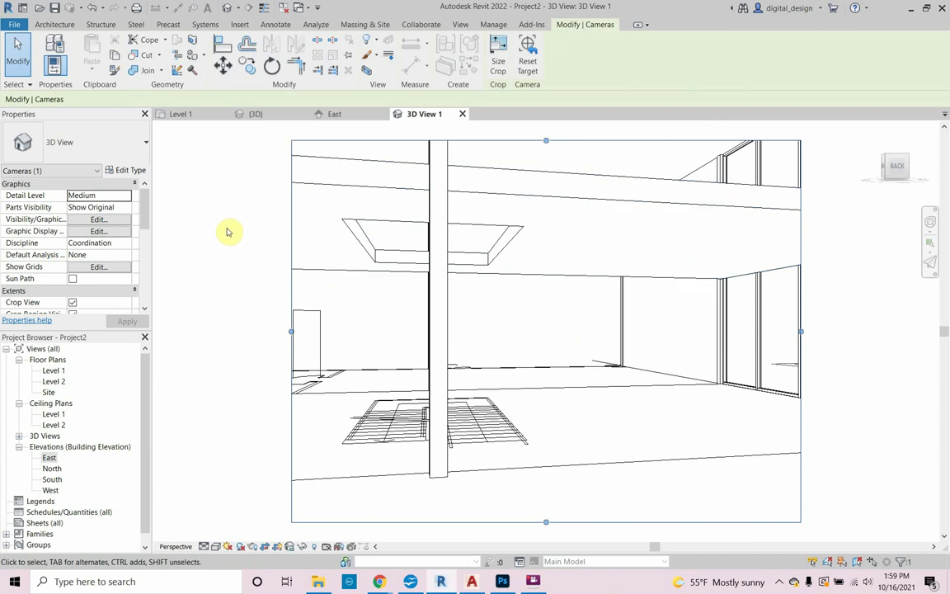
Close the {3D} and East views, tile the windows with WT, and adjust the Level 1 plan
click(299, 114)
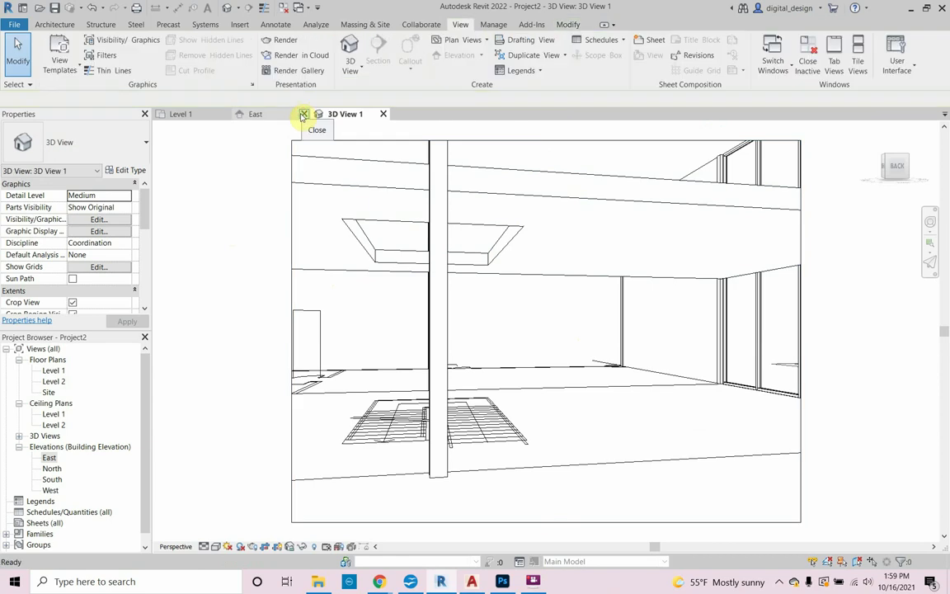
click(303, 114)
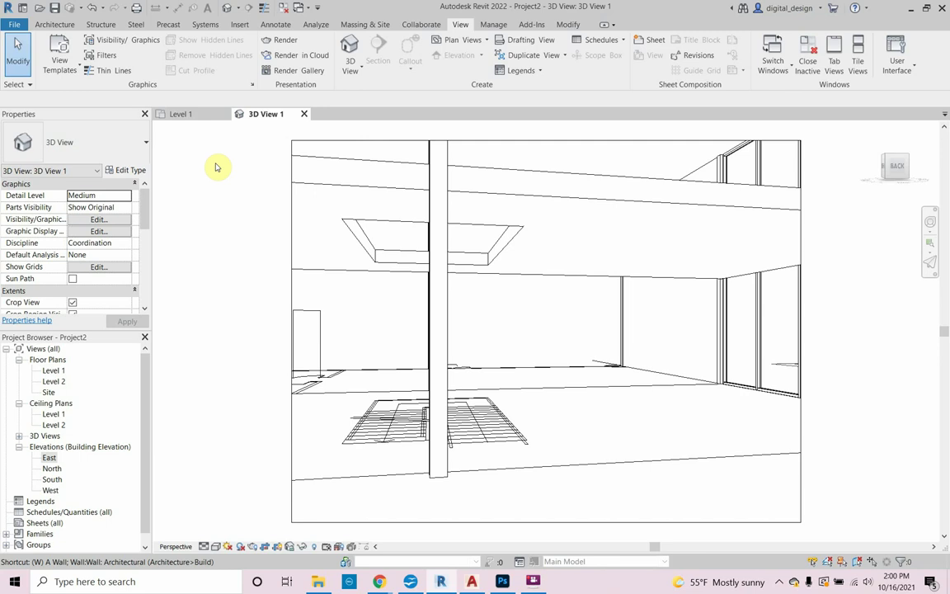
key(w)
key(t)
scroll(337, 312, down, 5)
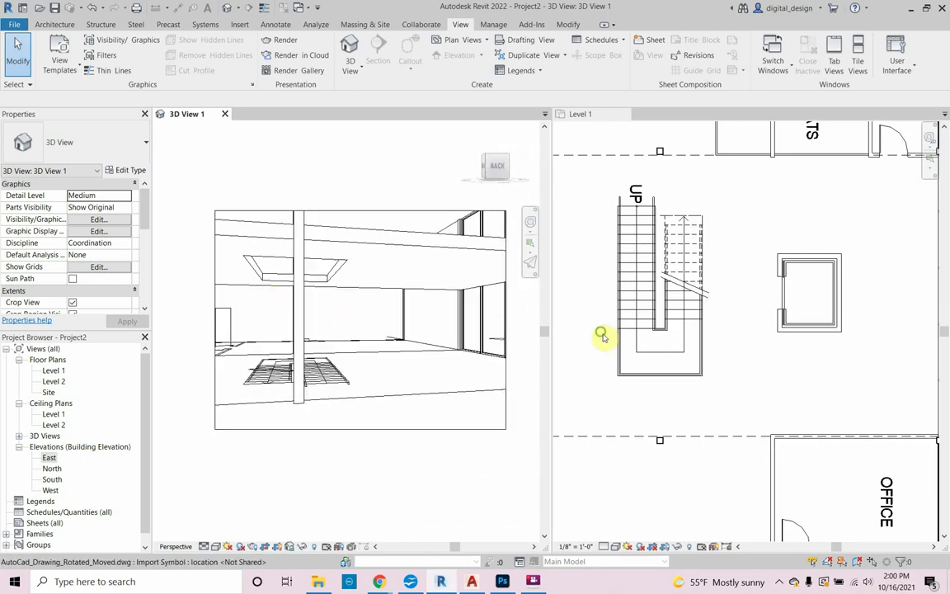
click(663, 360)
middle_drag(678, 362, 694, 372)
scroll(695, 372, down, 6)
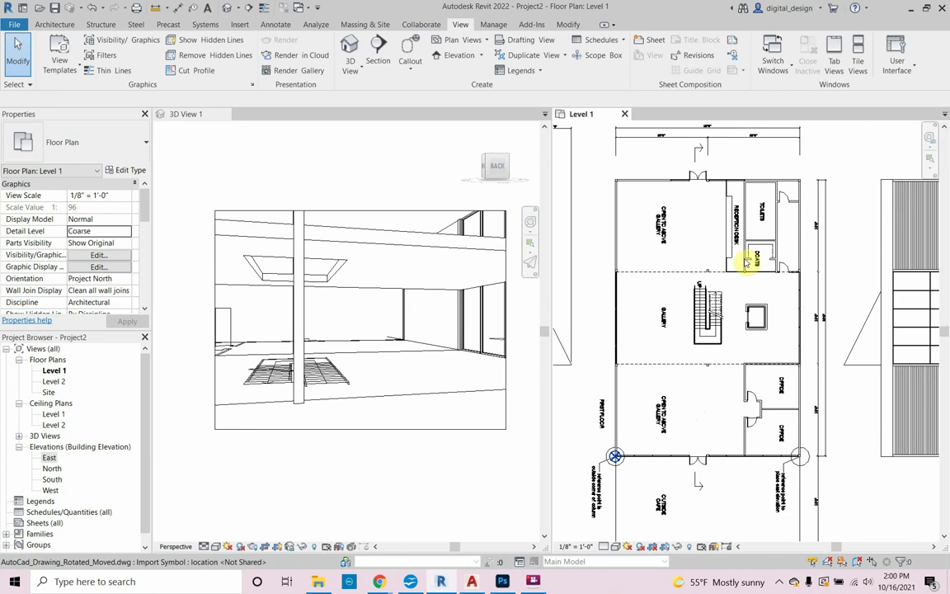
Nudge the camera view and select 3D View 1 under 3D Views in the Project Browser
click(338, 378)
middle_drag(325, 381, 313, 381)
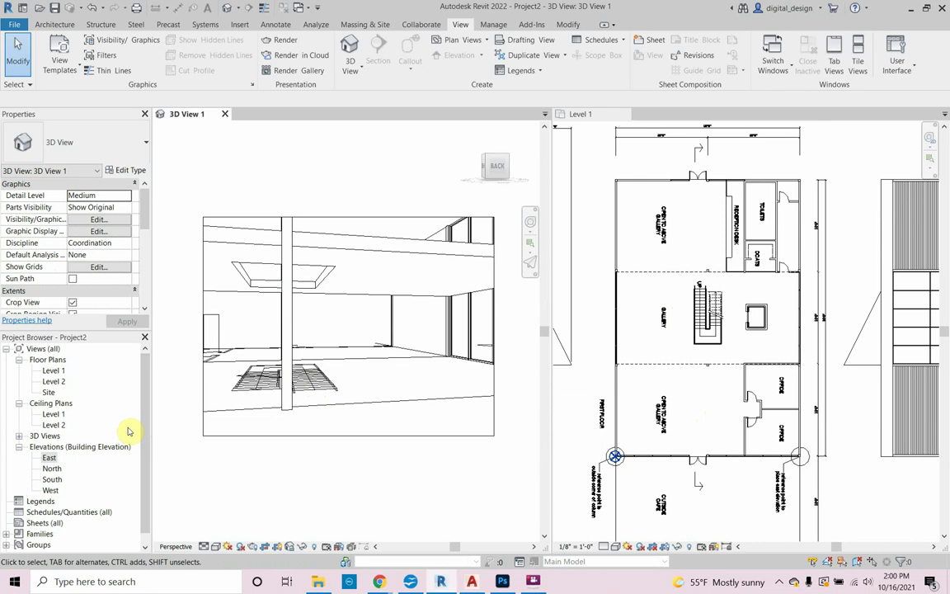
click(19, 436)
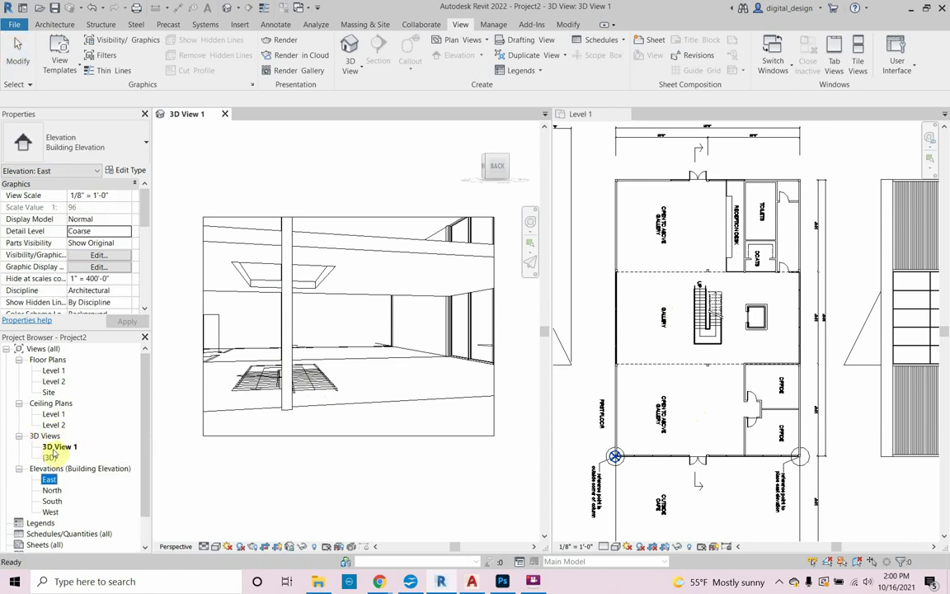
click(57, 446)
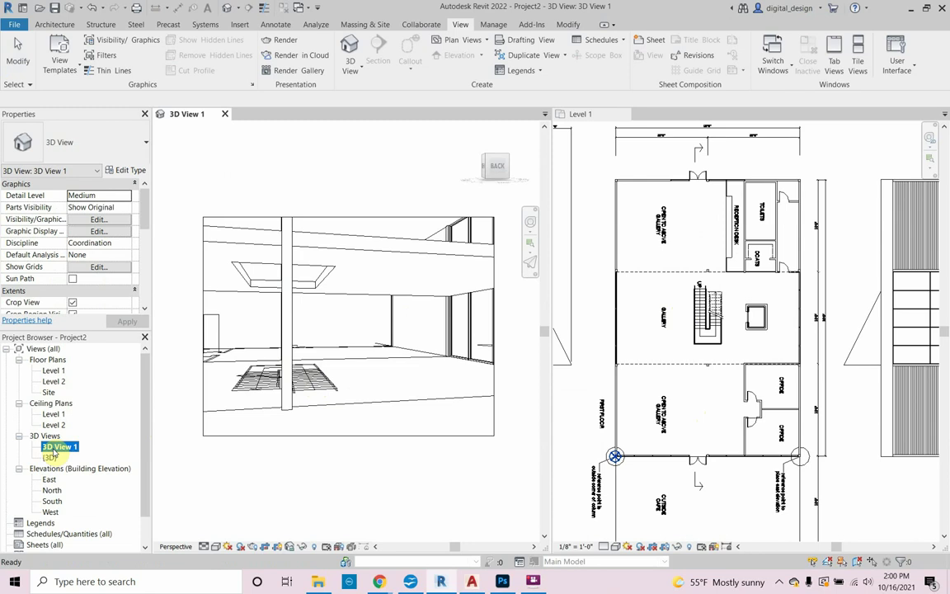
Rename the 3D View 1 camera view to Camera 01 from the Project Browser
right_click(59, 449)
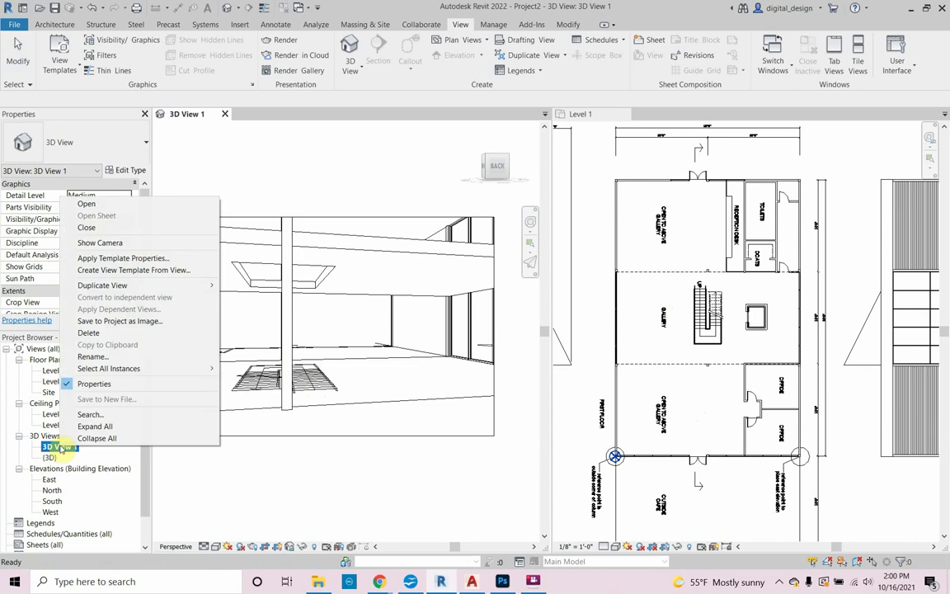
click(116, 359)
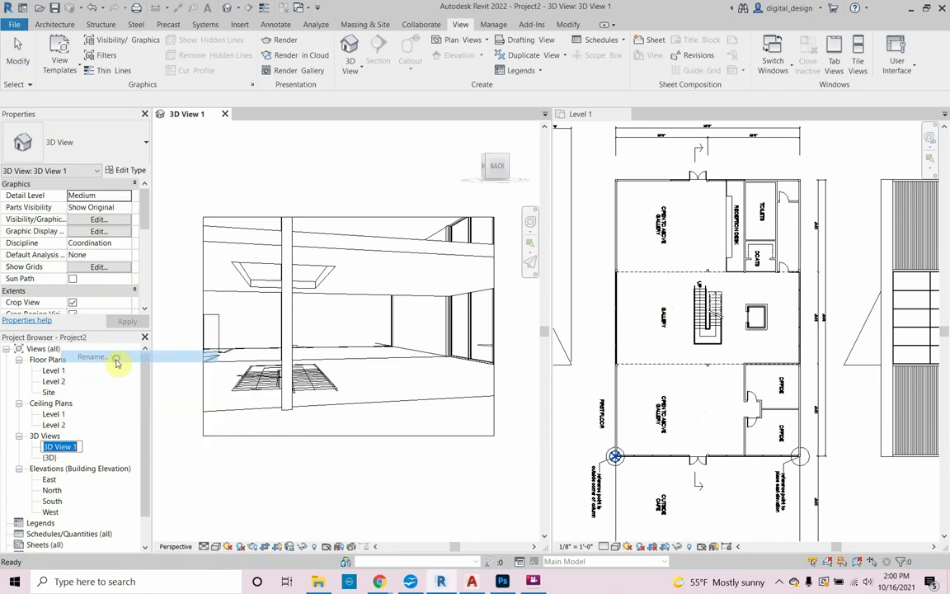
text(Camera 01)
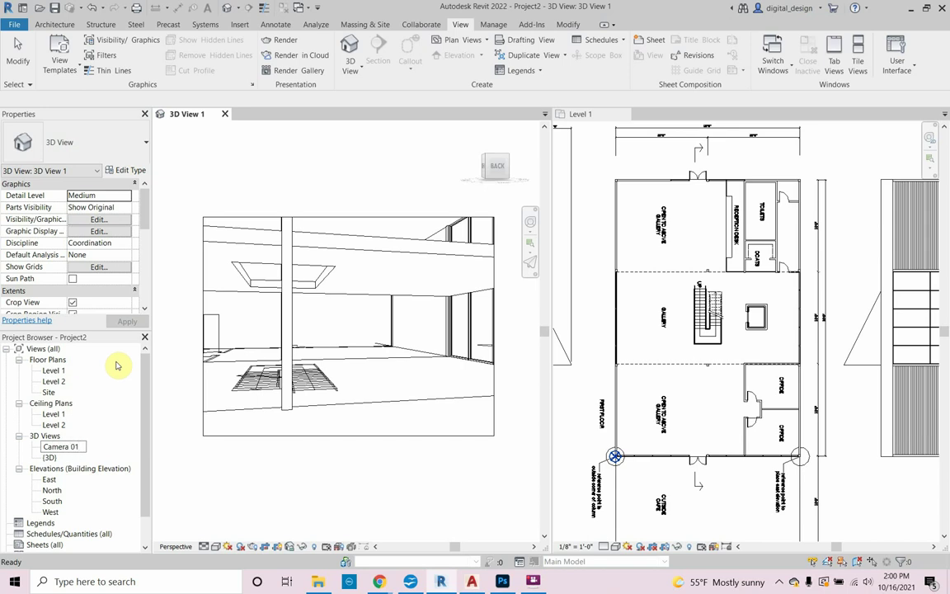
key(Return)
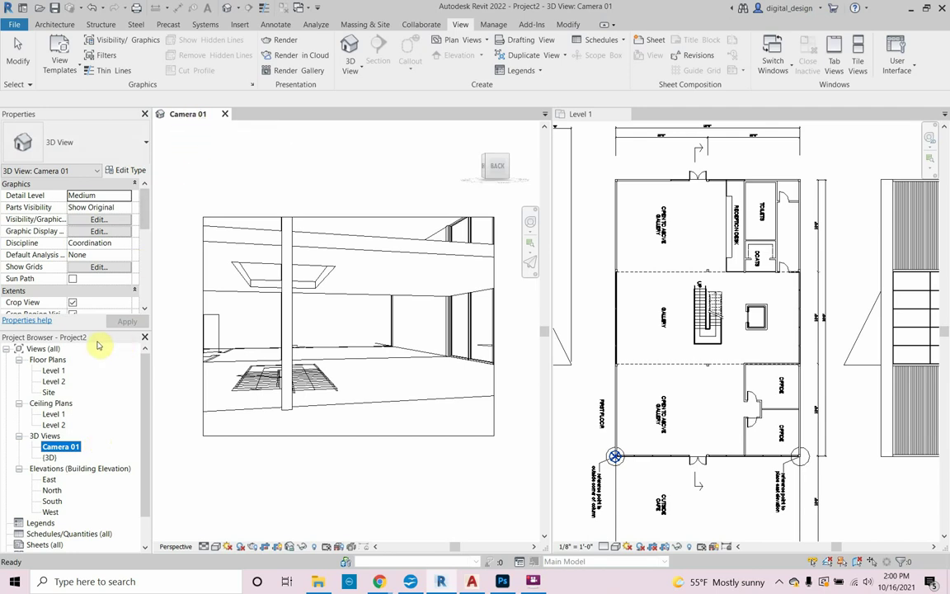
Show Camera 01 in the Level 1 plan and drag it left toward the gallery
right_click(67, 451)
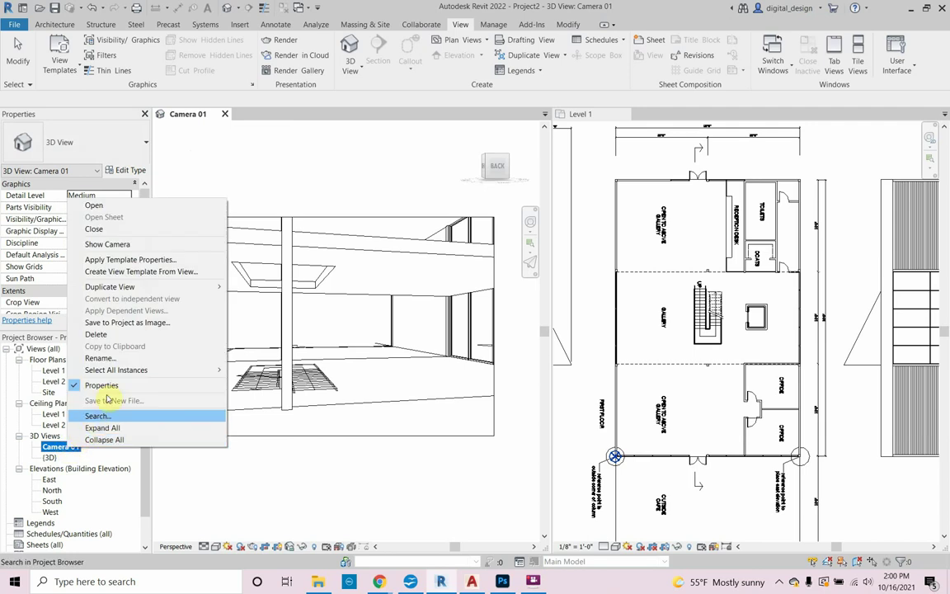
click(136, 246)
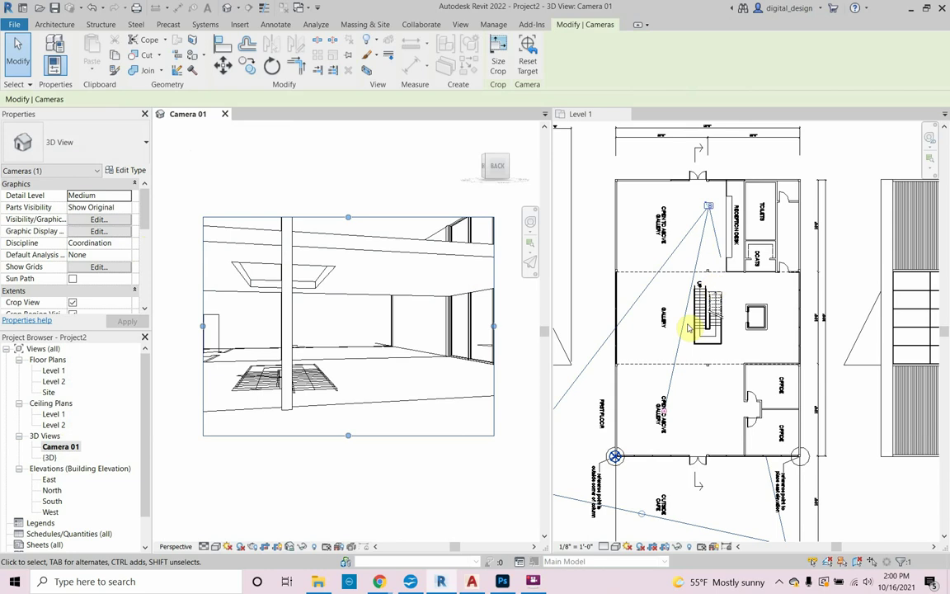
click(709, 207)
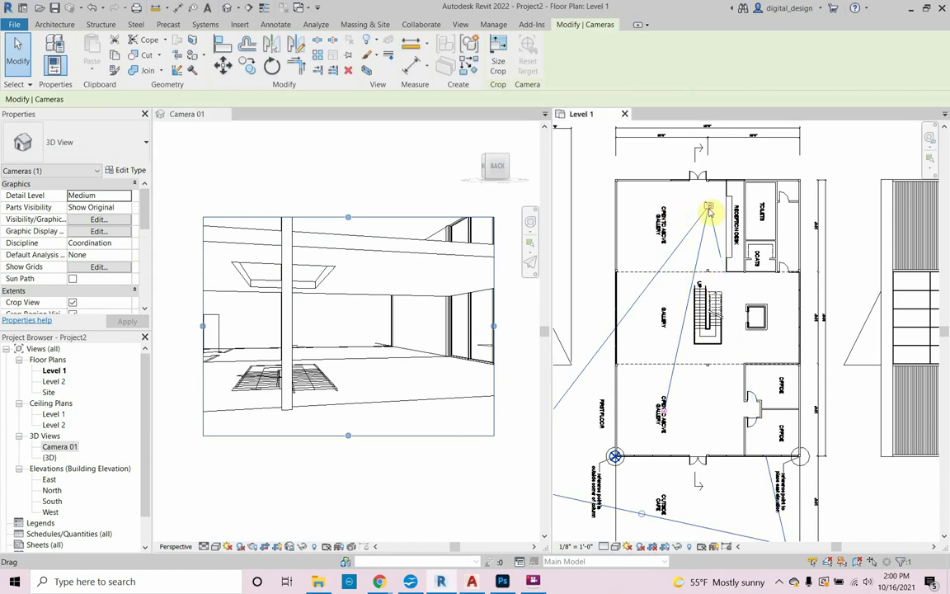
mouse_move(710, 212)
mouse_down()
mouse_move(642, 215)
mouse_move(697, 221)
mouse_up()
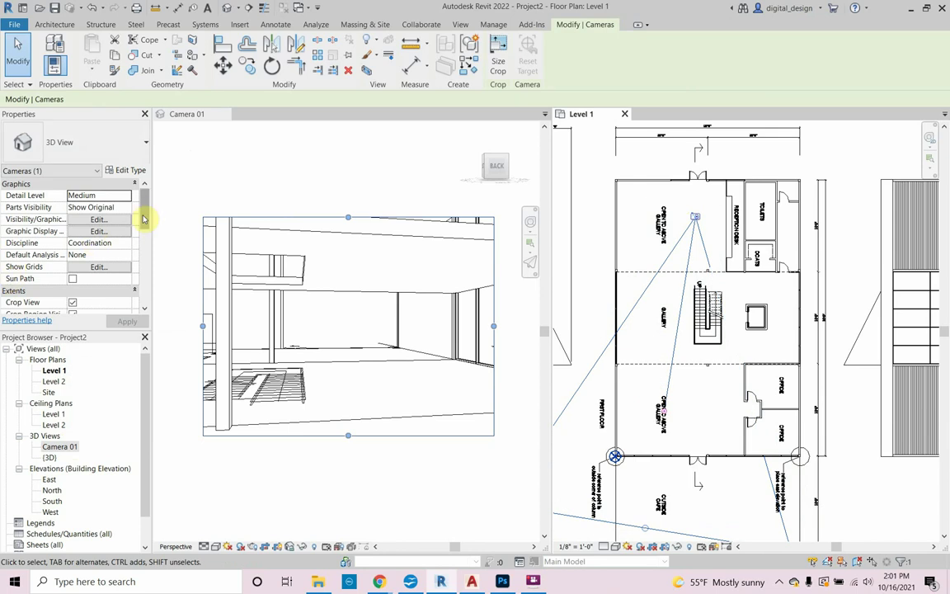
drag(147, 217, 152, 238)
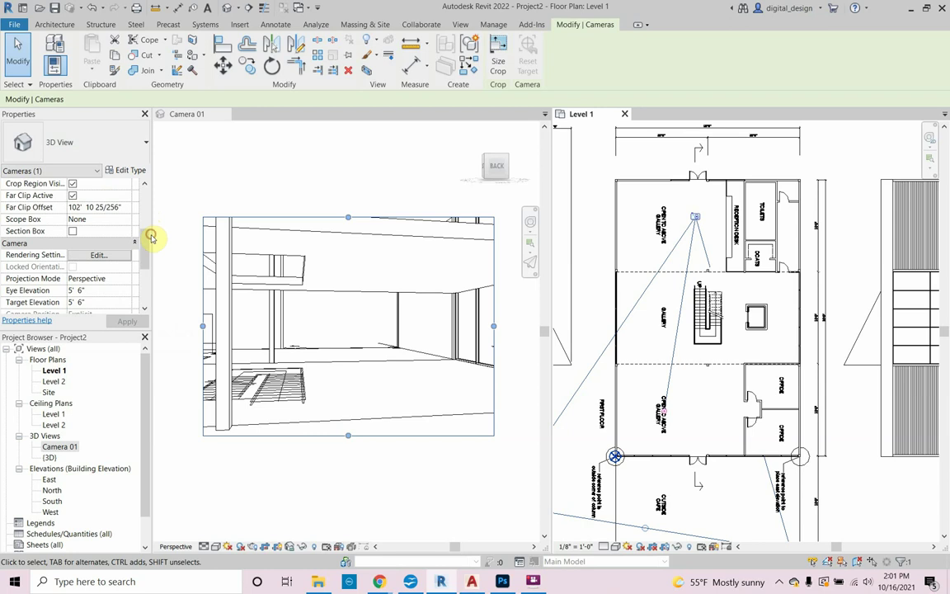
Uncheck Far Clip Active for Camera 01, apply it, and make the camera view active
click(143, 185)
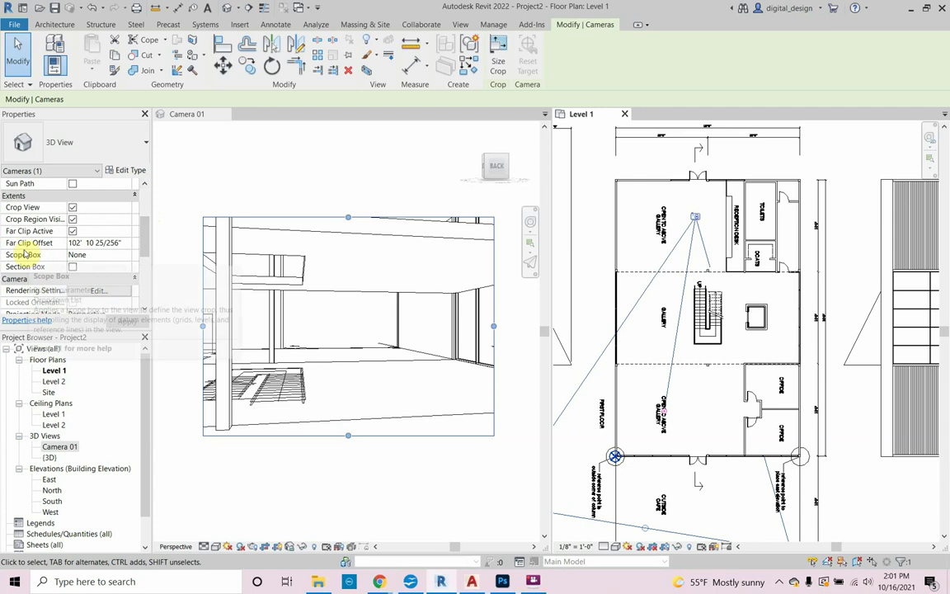
click(72, 231)
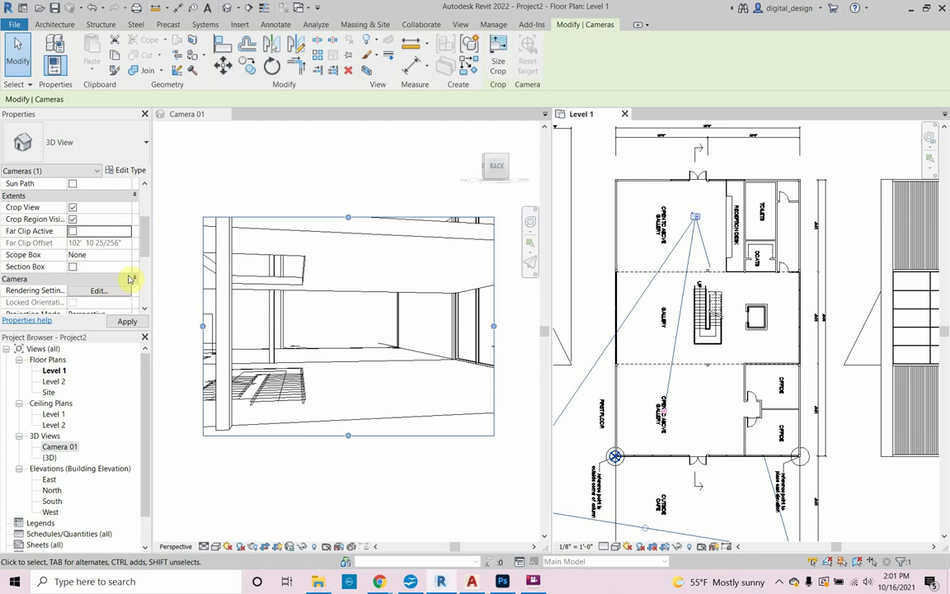
drag(144, 246, 146, 215)
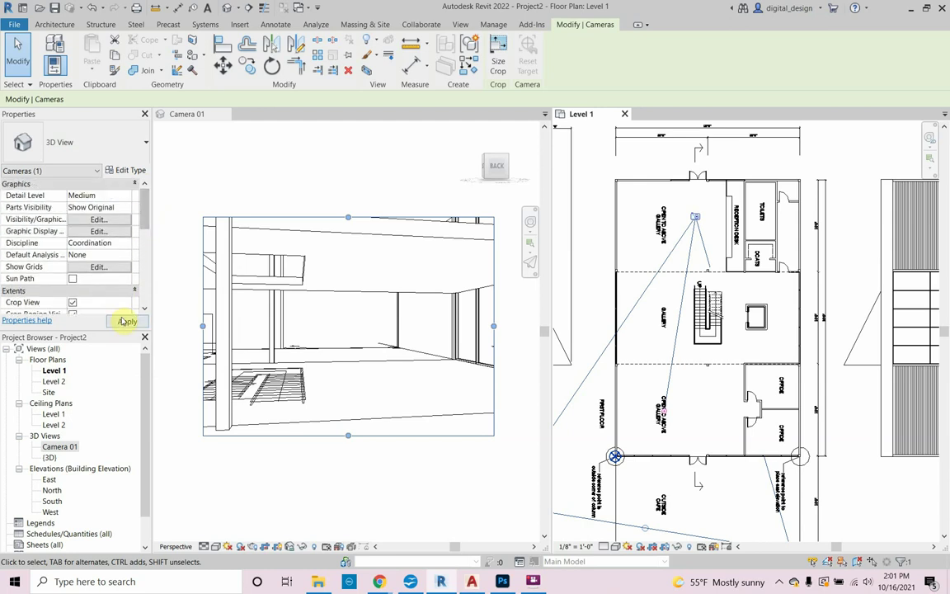
click(122, 321)
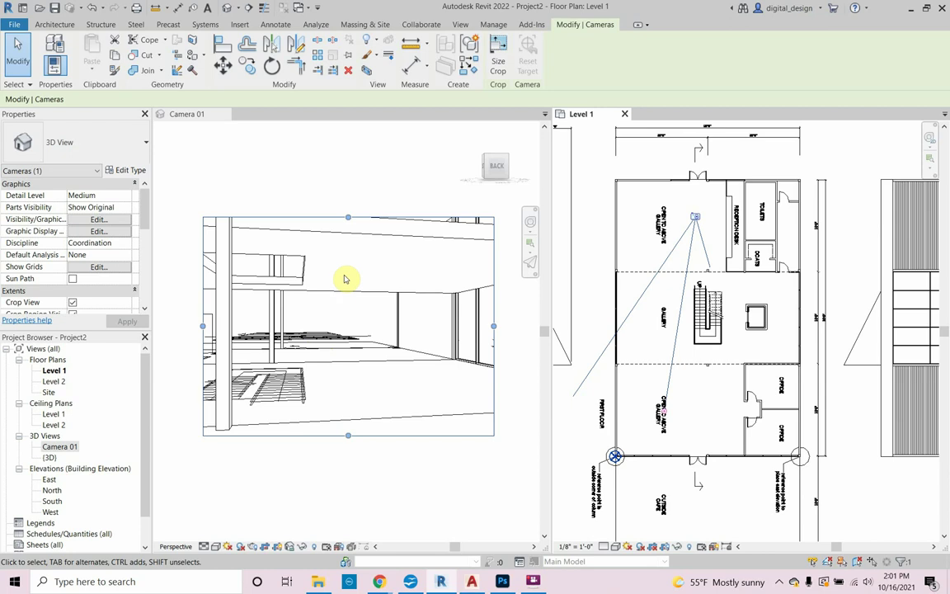
click(363, 187)
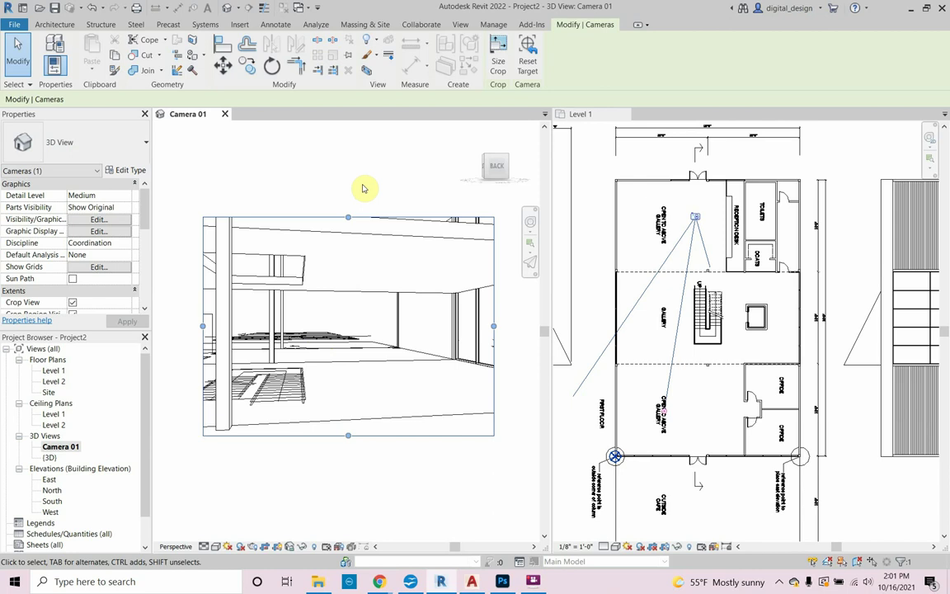
Use VG to uncheck the AutoCAD drawing under Imported Categories for Camera 01
key(v)
key(g)
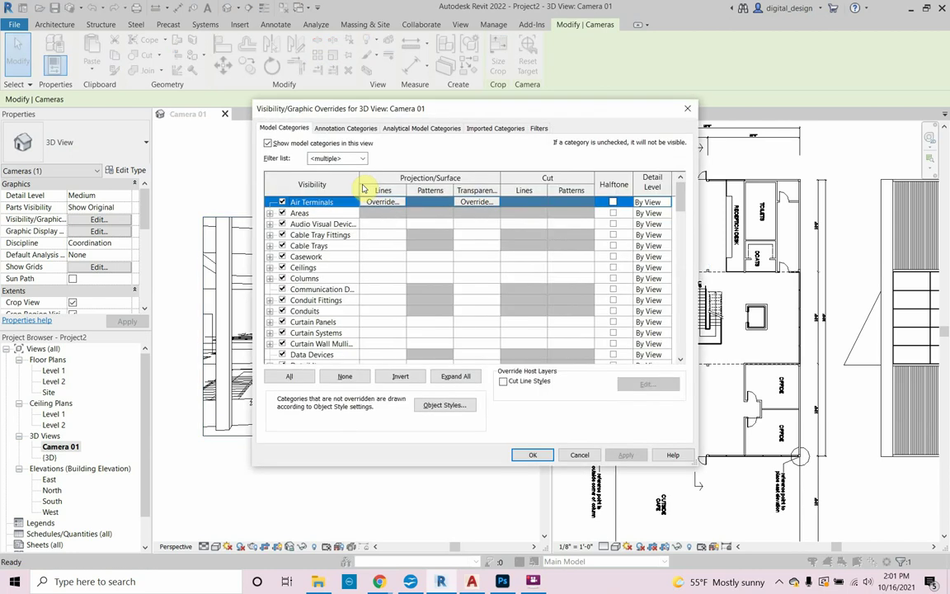
click(478, 128)
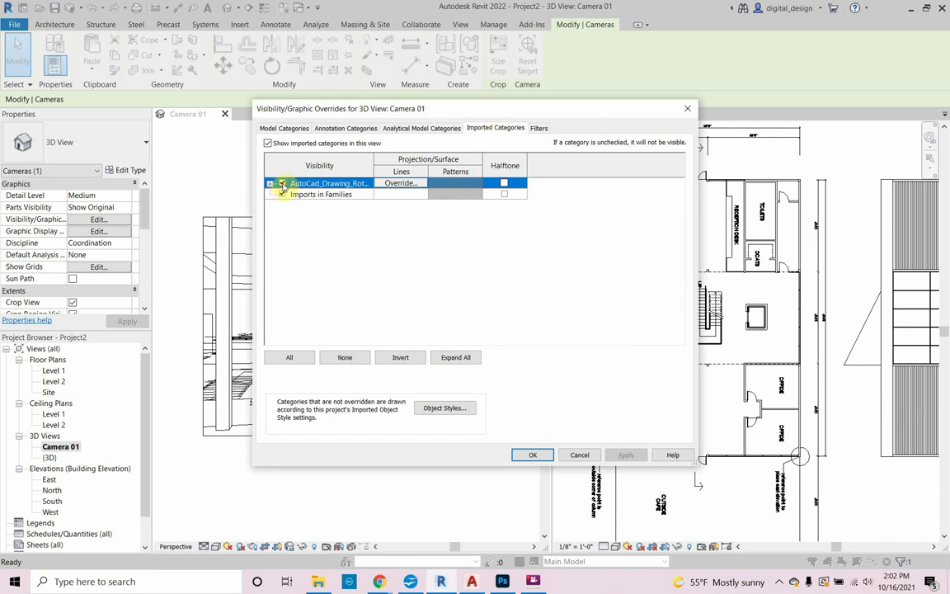
click(281, 183)
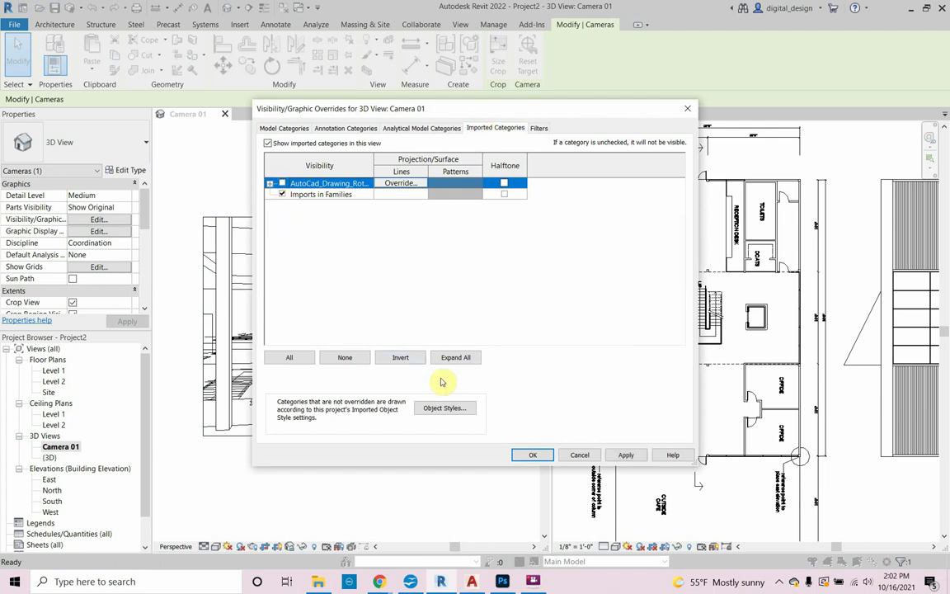
click(625, 454)
click(535, 454)
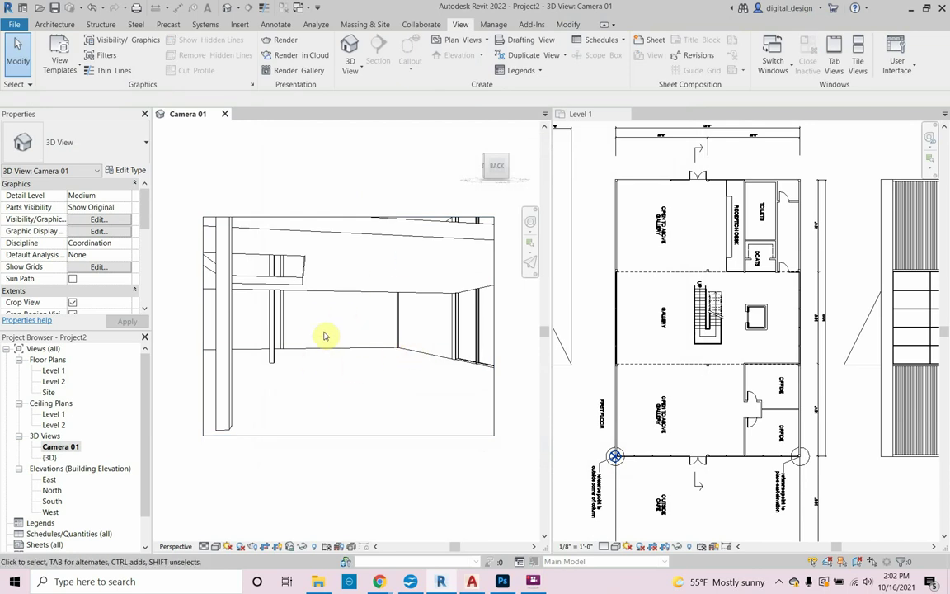
Widen the Camera 01 crop region to the right and adjust its top edge
middle_drag(318, 346, 292, 349)
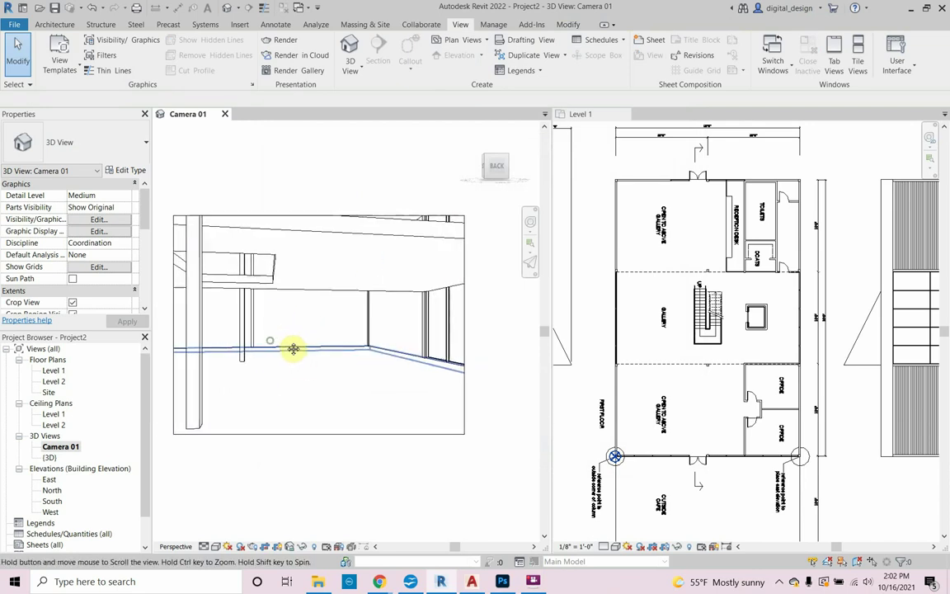
click(464, 346)
drag(464, 329, 511, 325)
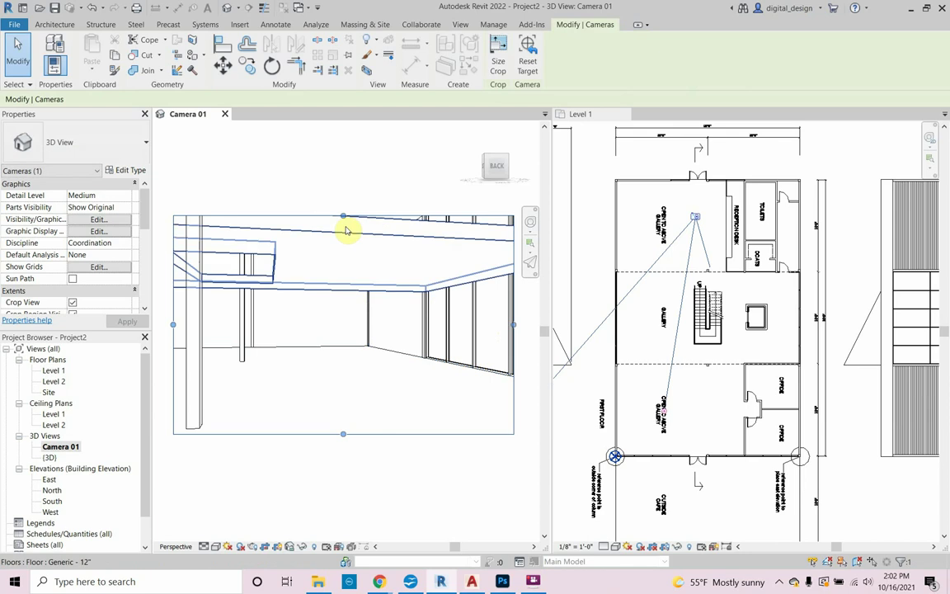
mouse_move(342, 228)
mouse_down()
mouse_move(344, 238)
mouse_move(342, 226)
mouse_up()
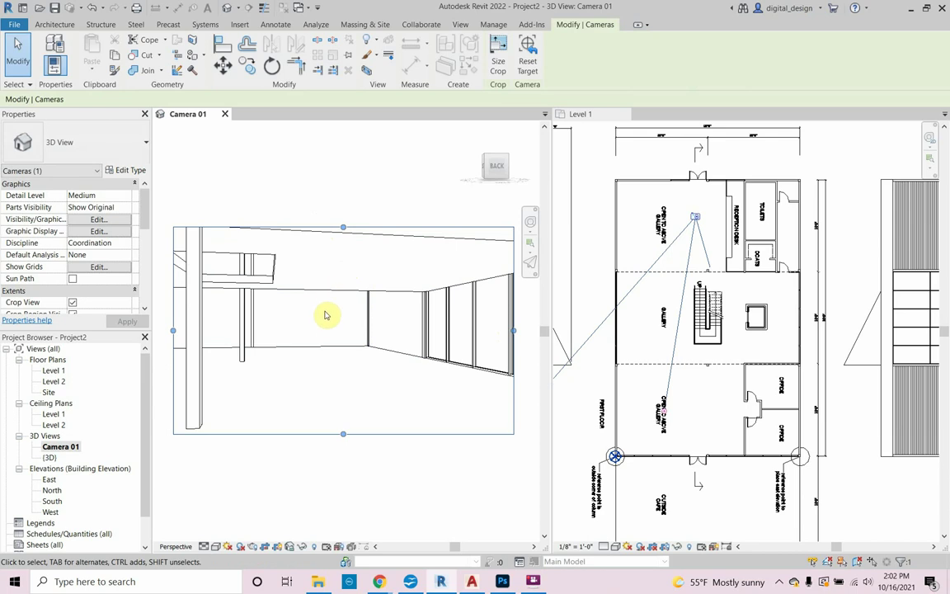
mouse_move(324, 313)
middle_down()
mouse_move(329, 322)
mouse_move(335, 313)
middle_up()
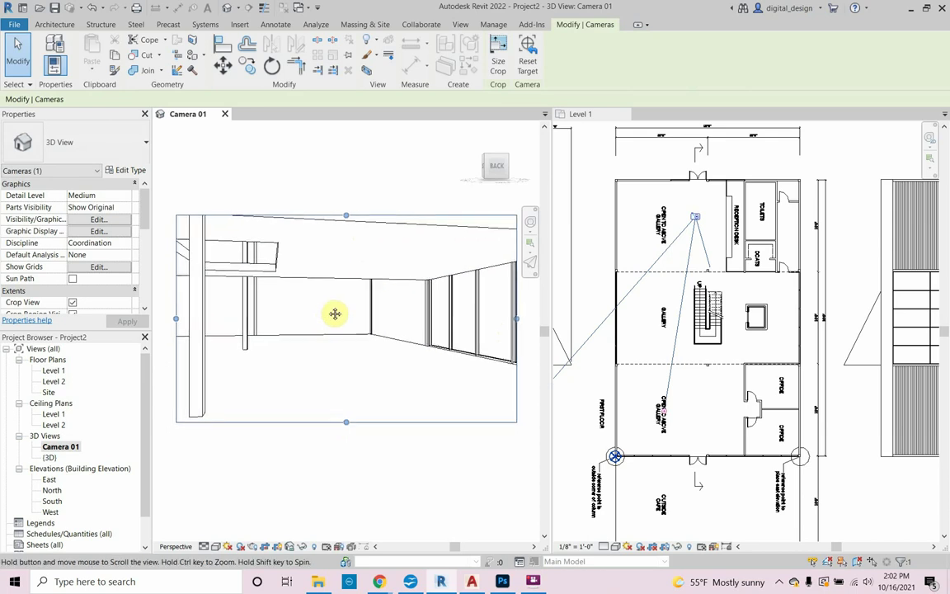
Close the Level 1 plan, re-centre the camera view, and call up Graphic Display Options with GD
click(624, 113)
middle_drag(489, 305, 557, 305)
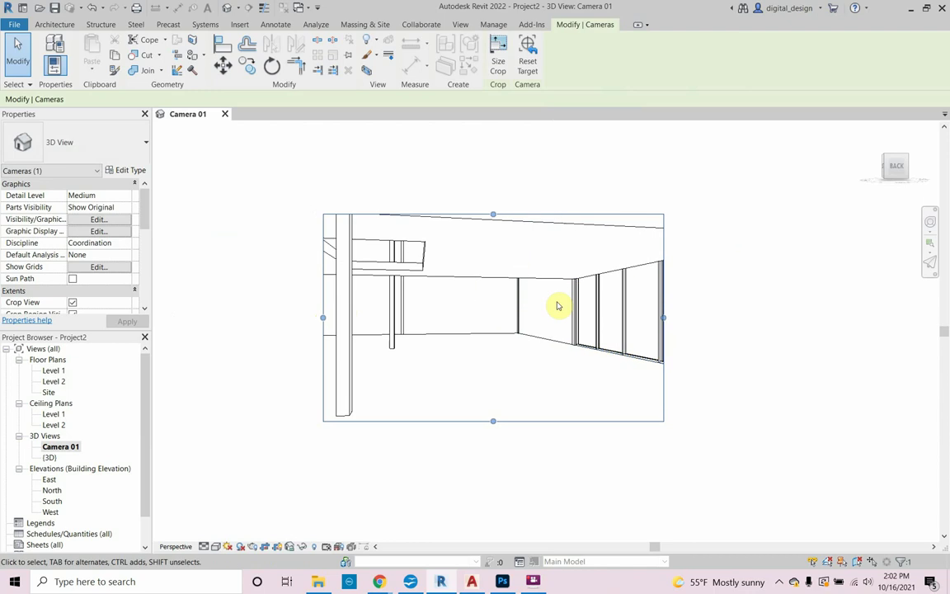
scroll(526, 314, up, 2)
middle_drag(508, 323, 511, 315)
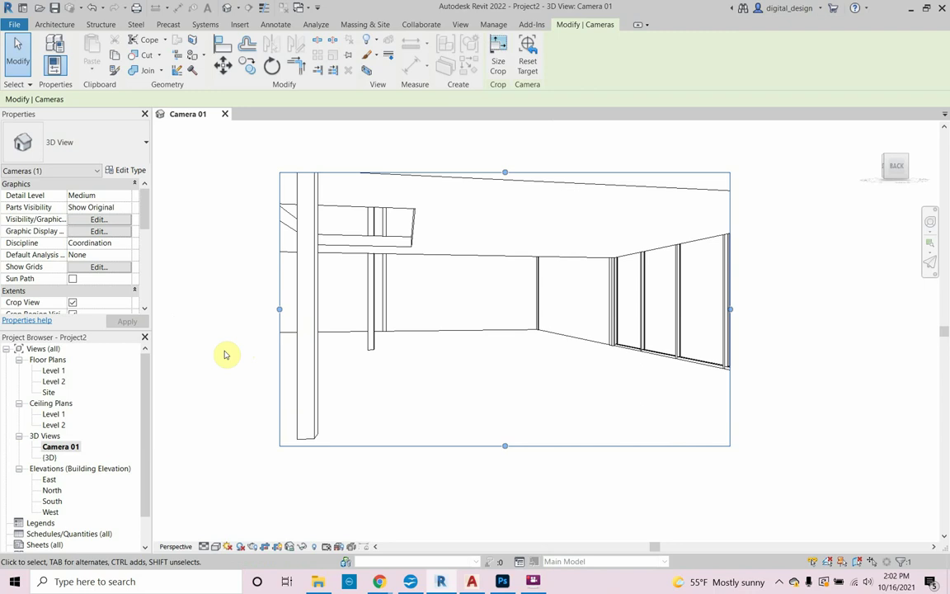
key(g)
key(d)
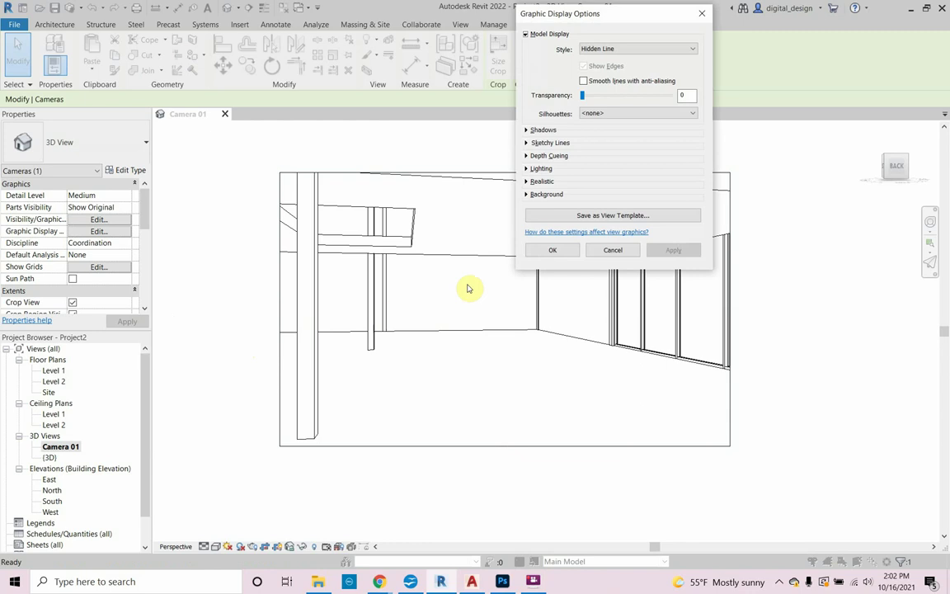
Preview the Shaded and Realistic visual styles on Camera 01, then revert to Hidden Line
drag(569, 14, 605, 60)
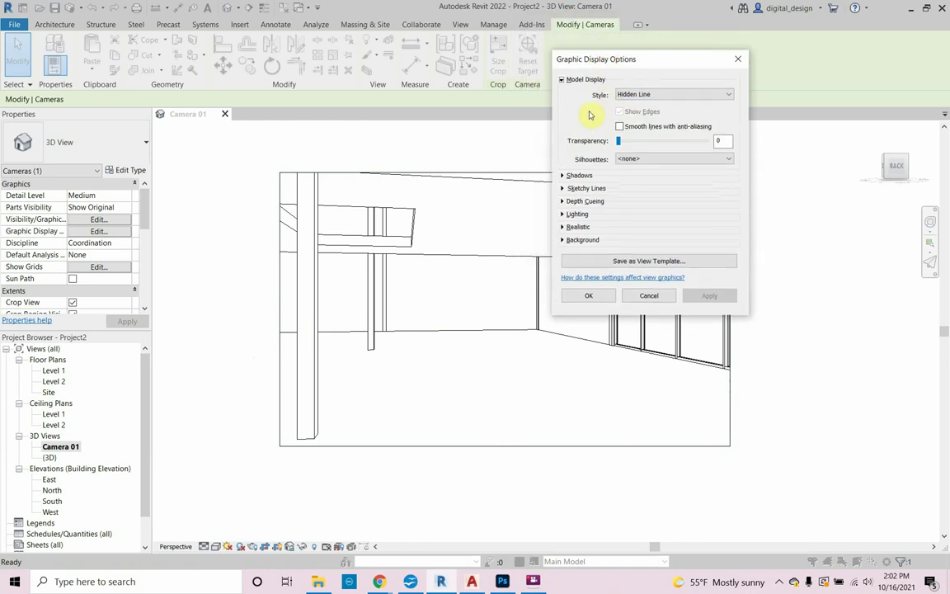
click(655, 96)
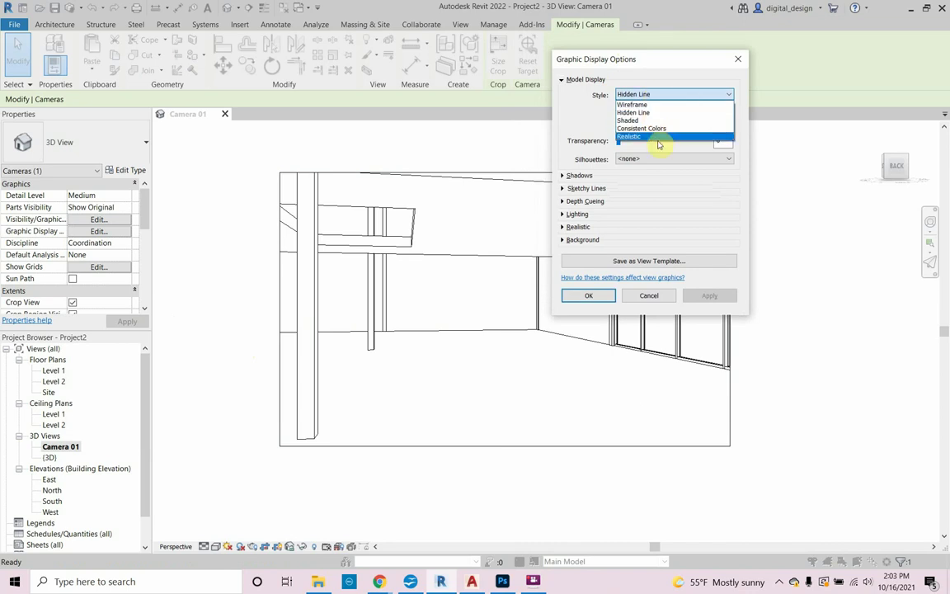
click(649, 121)
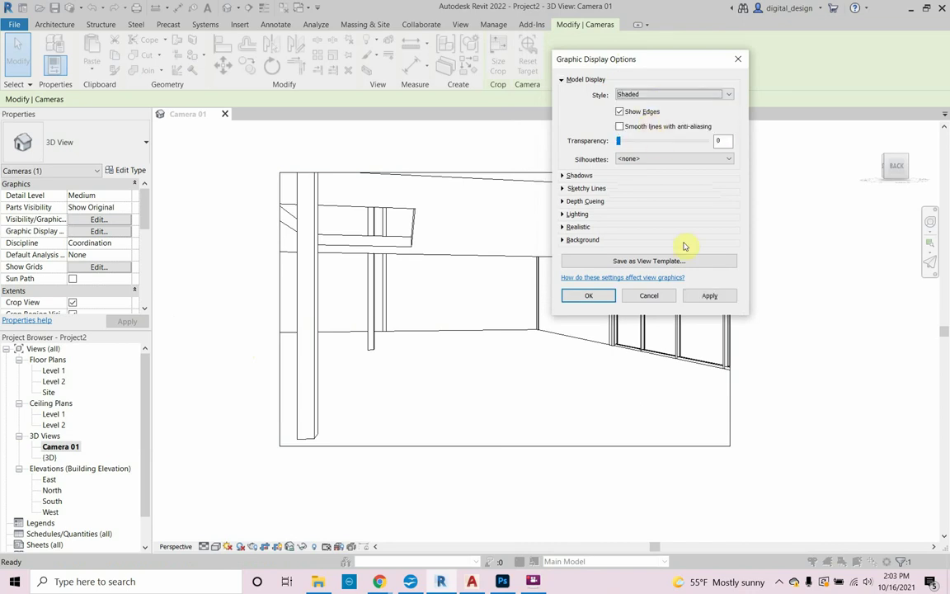
click(710, 295)
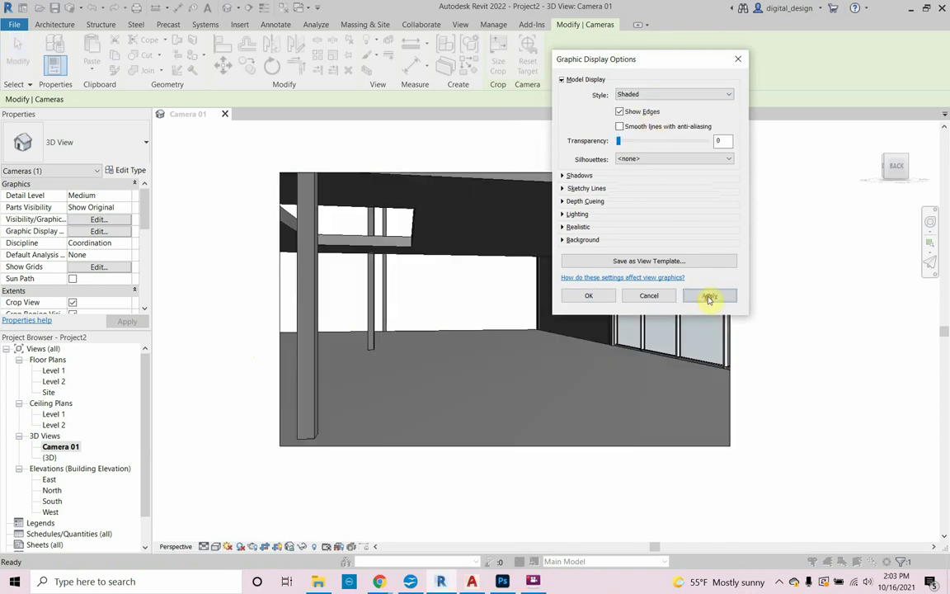
click(665, 95)
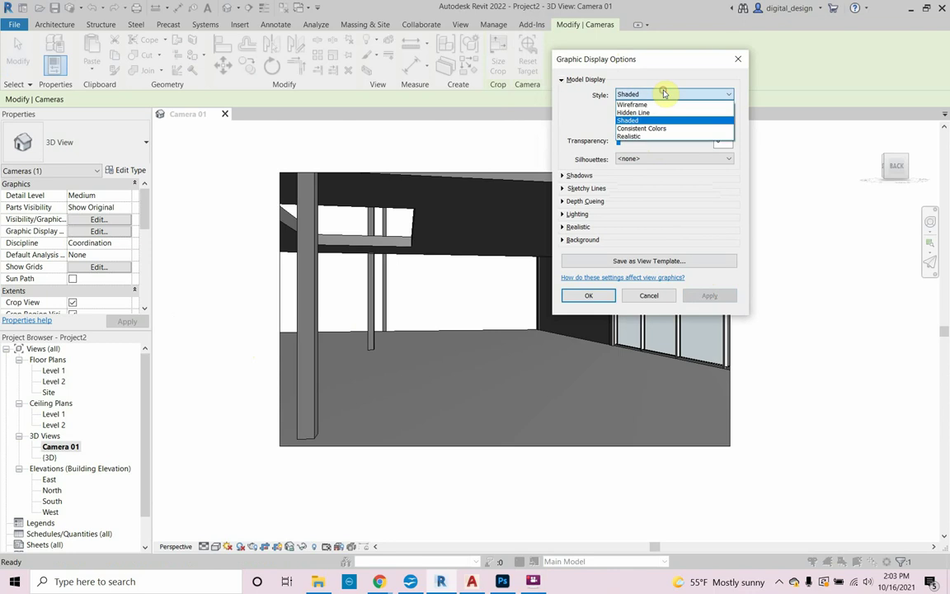
click(672, 137)
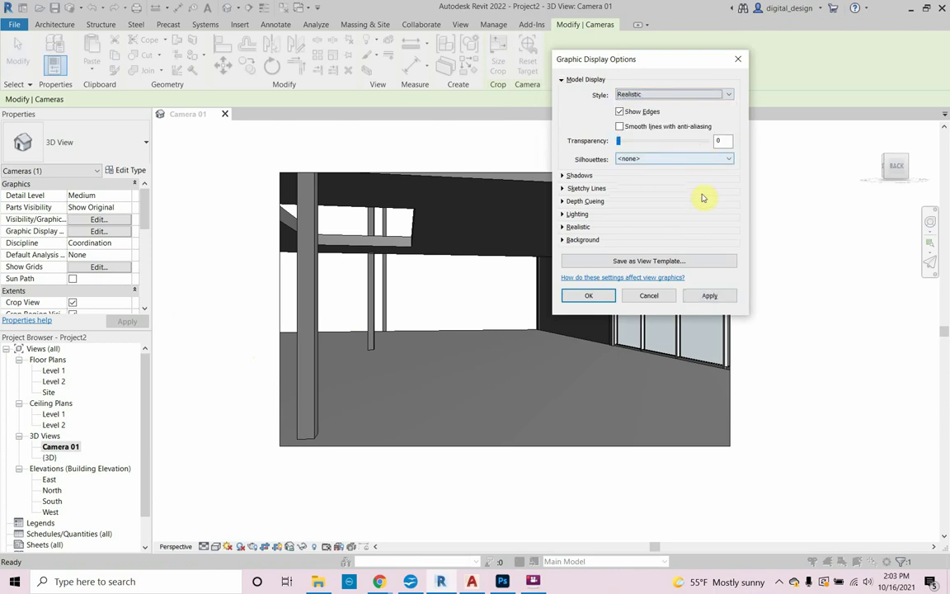
click(714, 295)
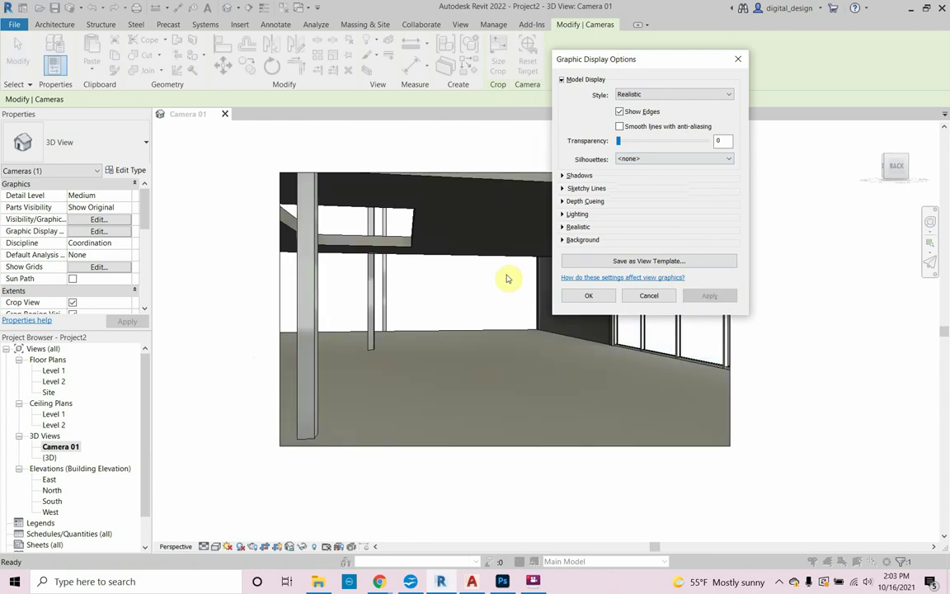
click(665, 96)
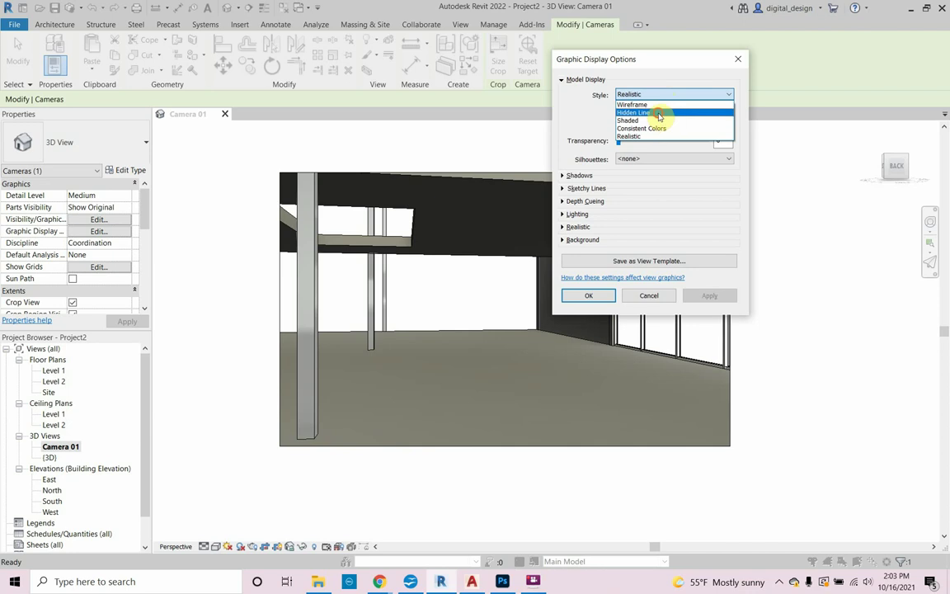
click(658, 113)
click(701, 297)
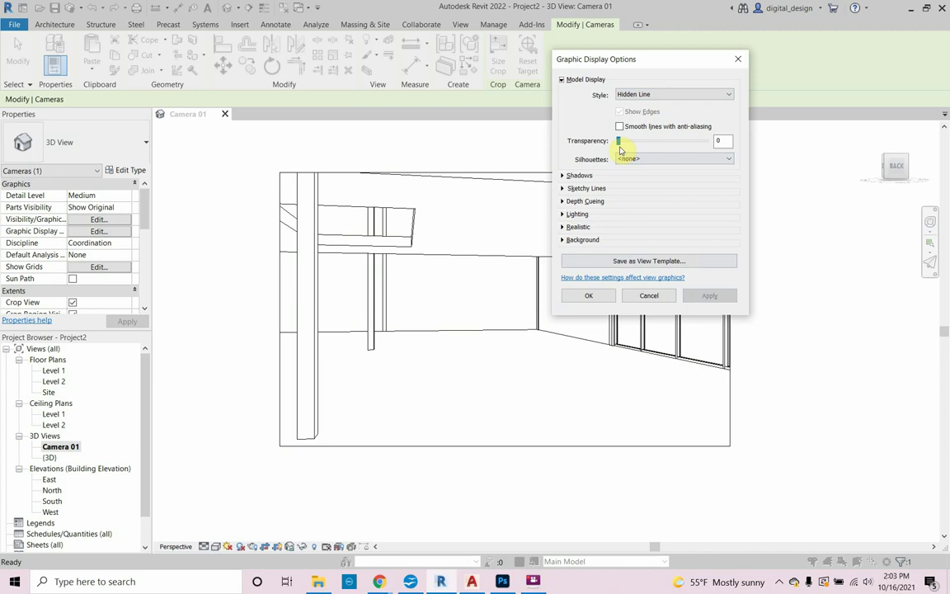
Turn on Cast Shadows and Show Ambient Shadows and apply them to the camera view
click(562, 176)
click(620, 185)
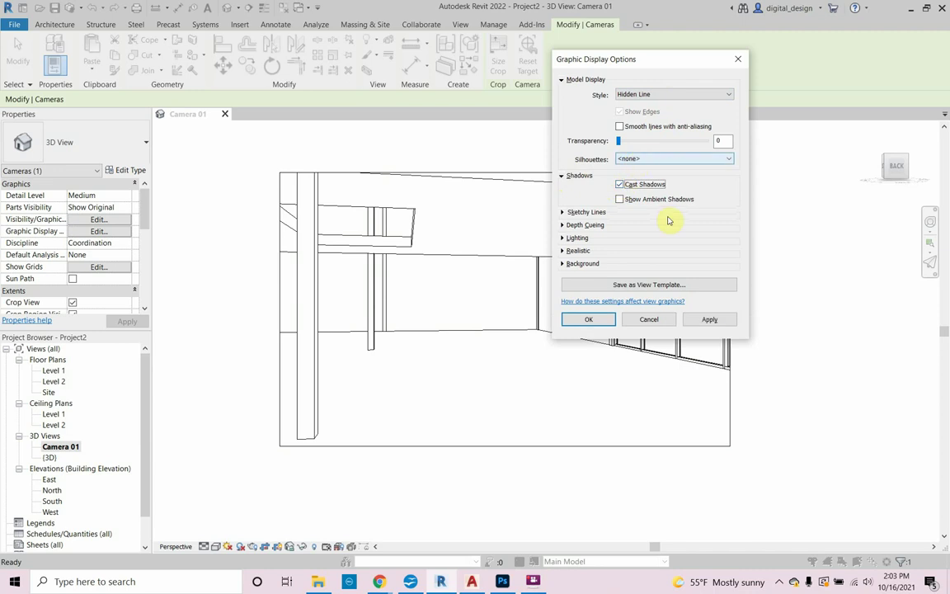
click(715, 319)
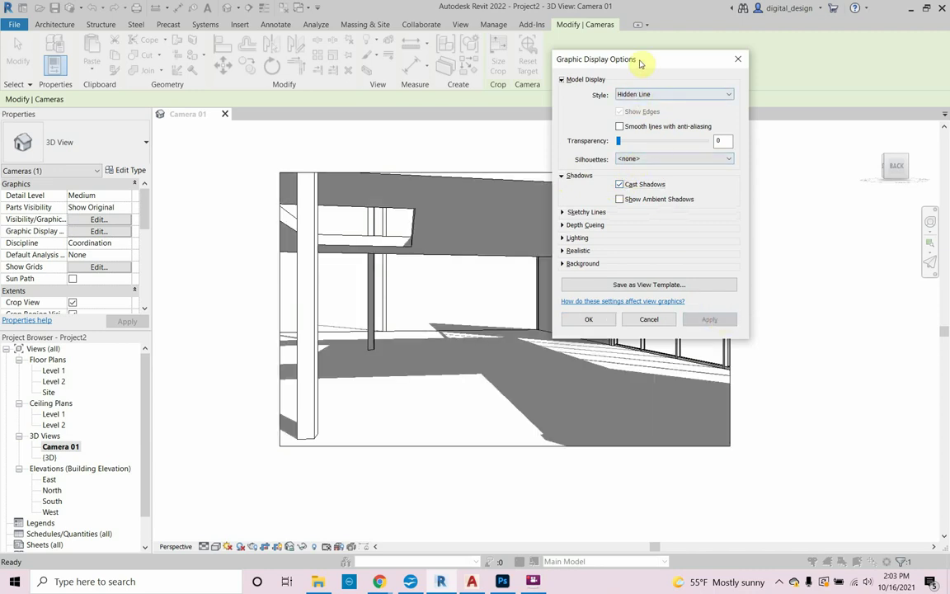
drag(638, 61, 811, 69)
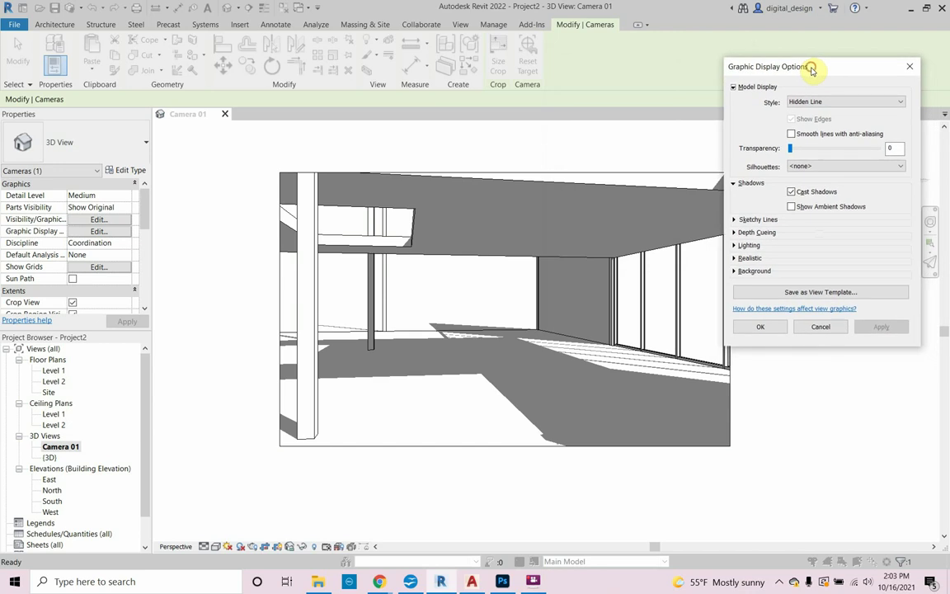
click(791, 208)
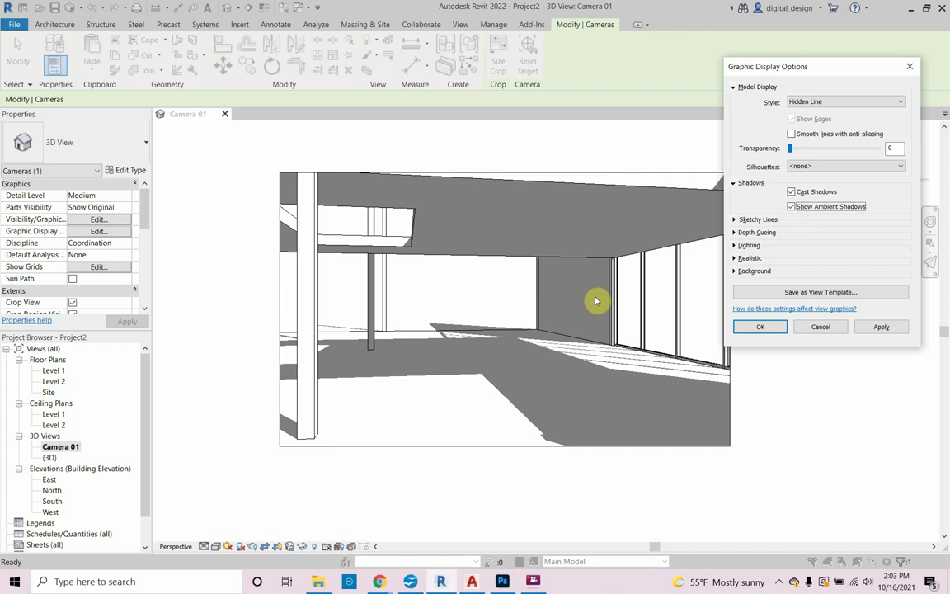
click(875, 328)
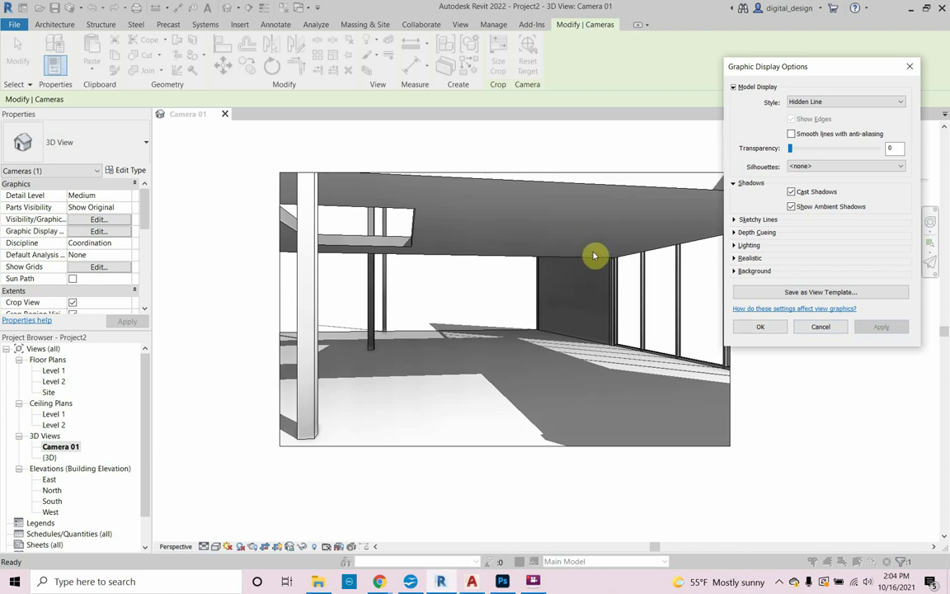
click(733, 246)
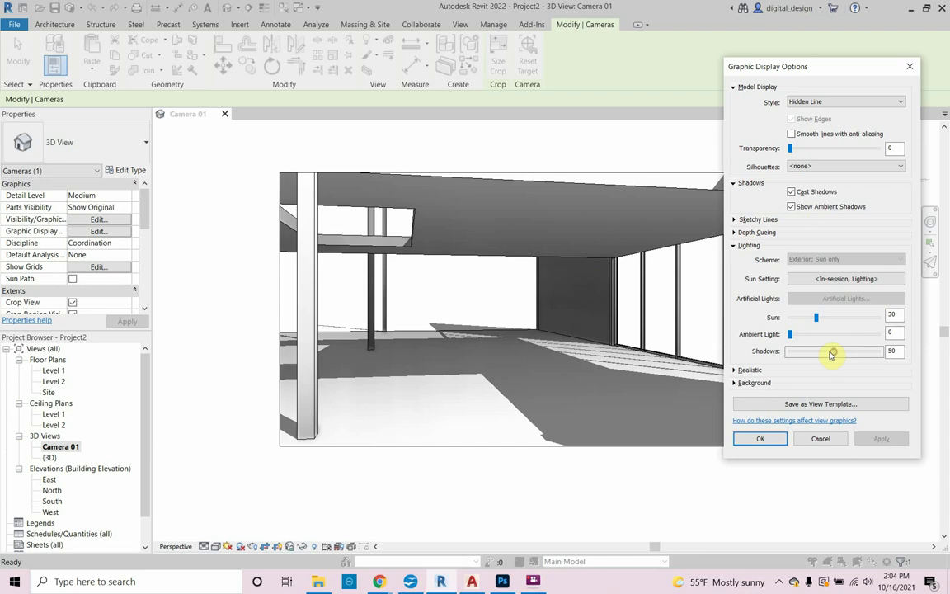
Test shadow intensities of 9, 100 and 53, and set ambient light and sun to 0
drag(833, 353, 798, 352)
click(880, 441)
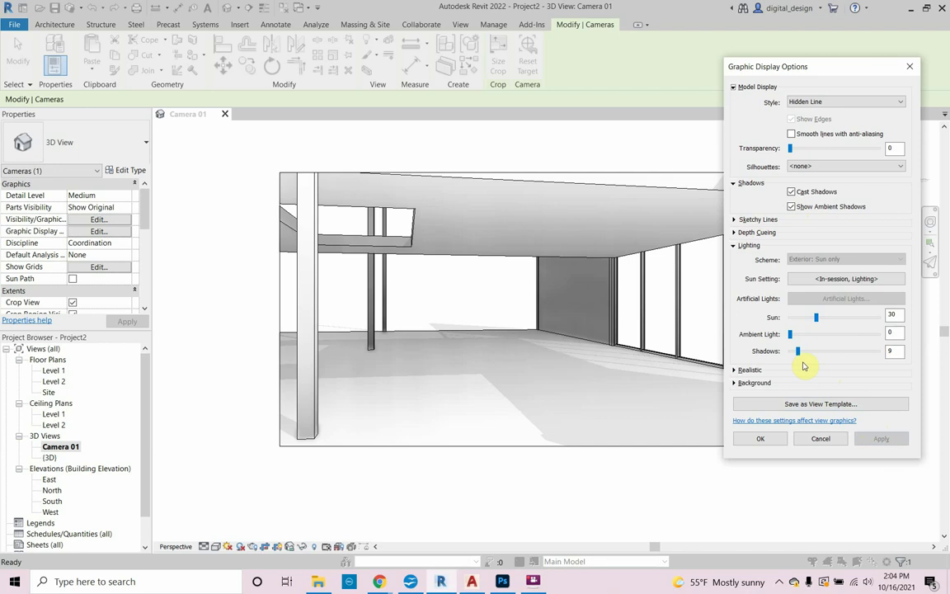
drag(798, 352, 873, 352)
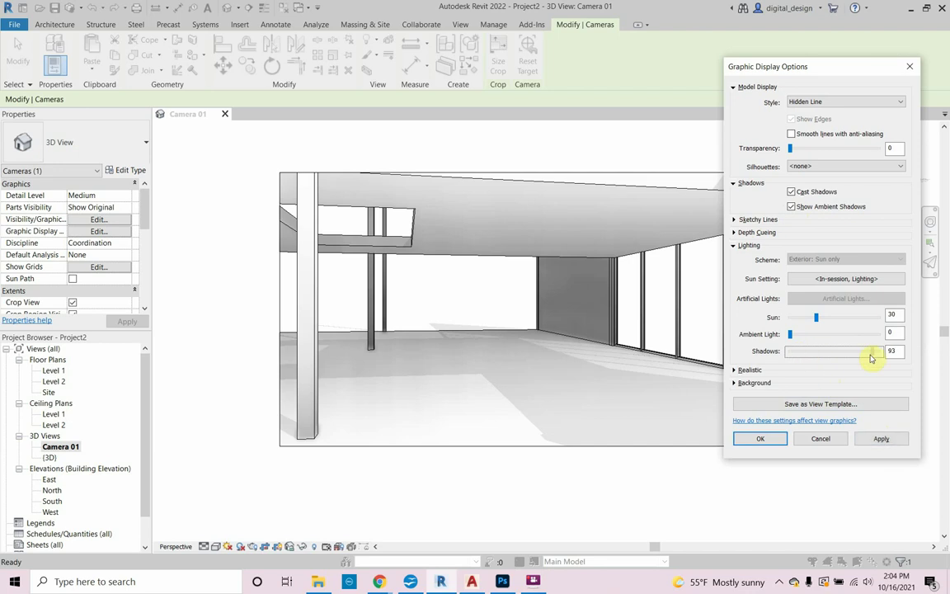
click(880, 438)
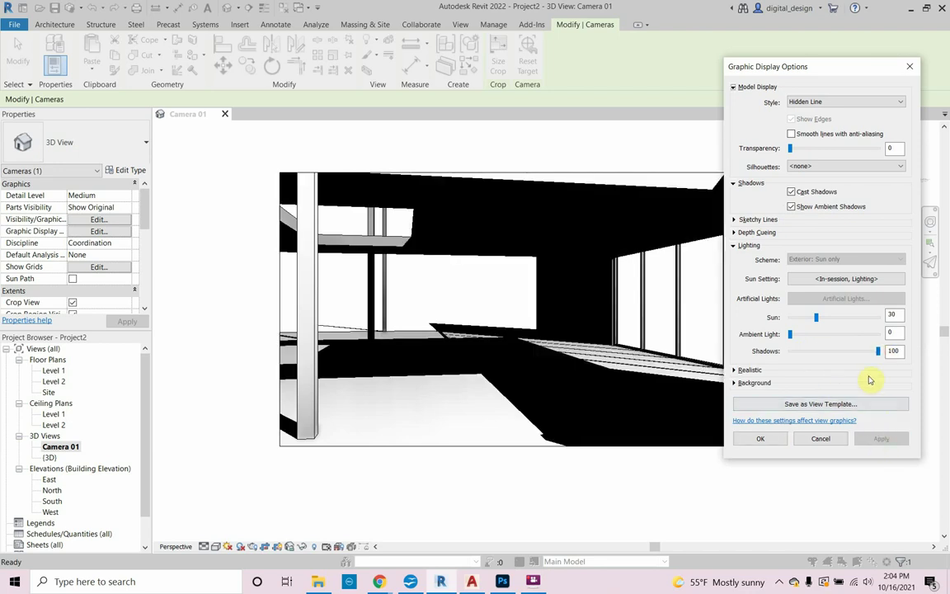
mouse_move(877, 352)
mouse_down()
mouse_move(836, 352)
mouse_move(877, 334)
mouse_move(788, 346)
mouse_move(775, 338)
mouse_move(827, 333)
mouse_move(779, 335)
mouse_move(790, 318)
mouse_up()
click(881, 439)
click(881, 439)
click(880, 438)
click(881, 440)
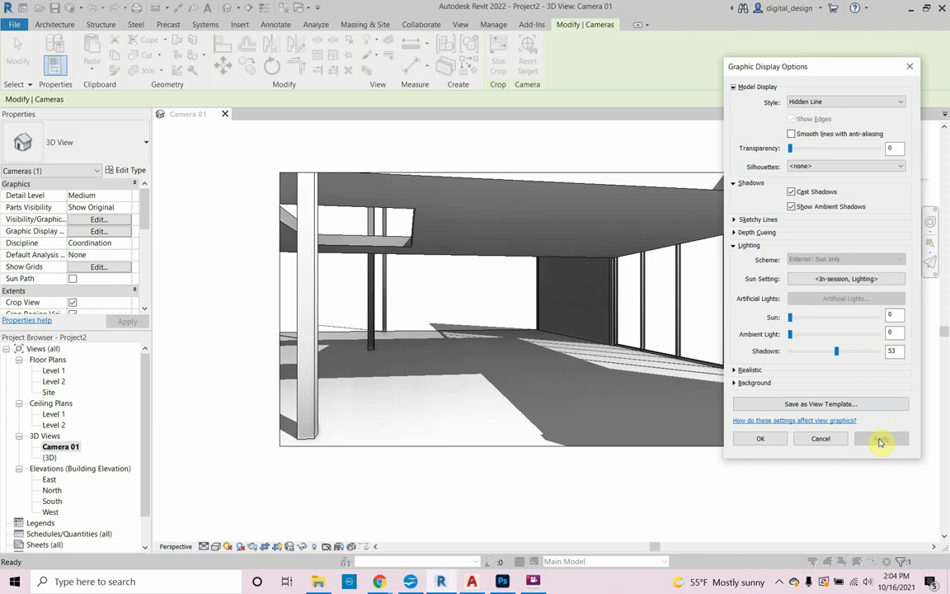
mouse_move(791, 318)
mouse_down()
mouse_move(882, 315)
mouse_move(778, 321)
mouse_up()
click(880, 439)
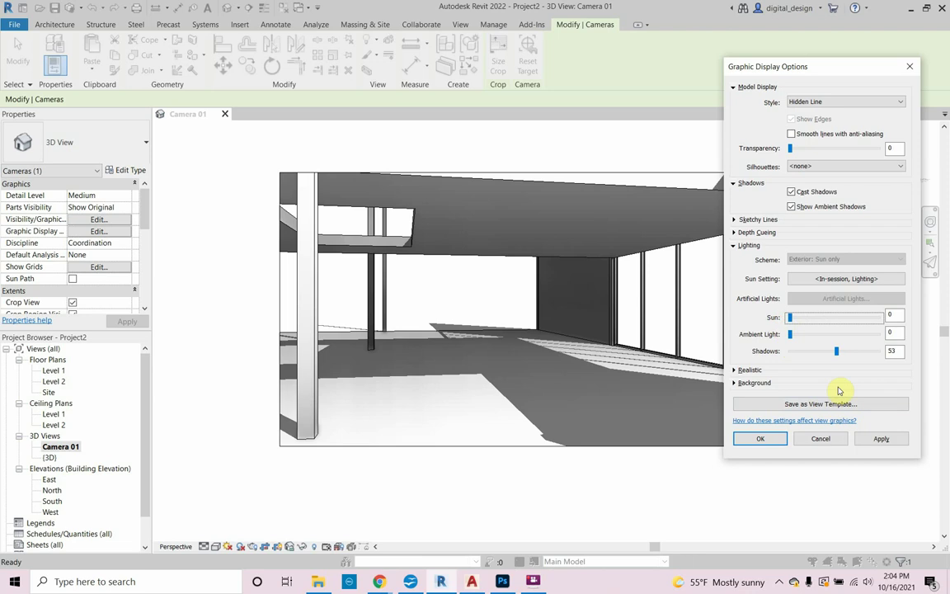
Lower shadow intensity through 24 and 20 to 13, then confirm the display settings
drag(834, 356, 811, 352)
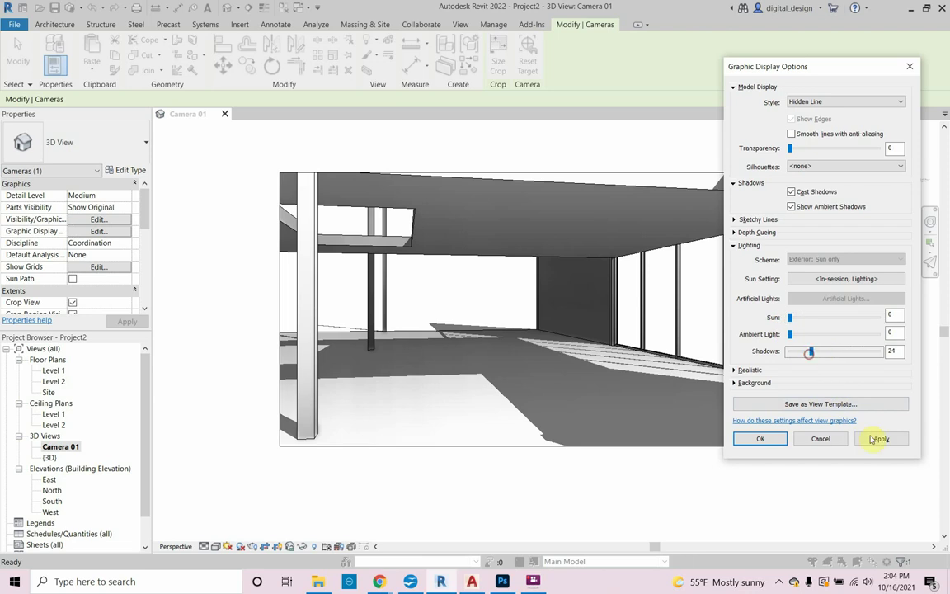
click(874, 439)
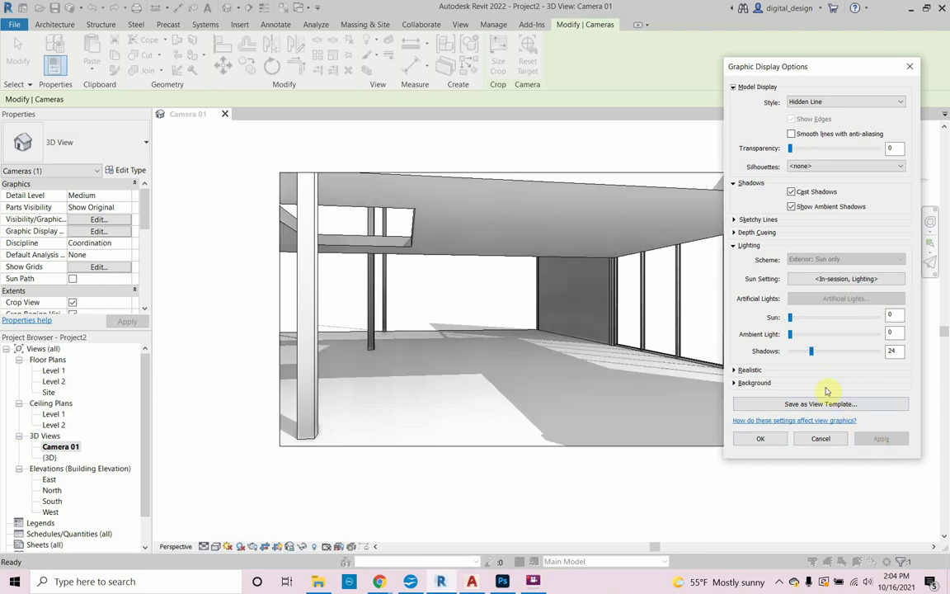
drag(812, 357, 808, 356)
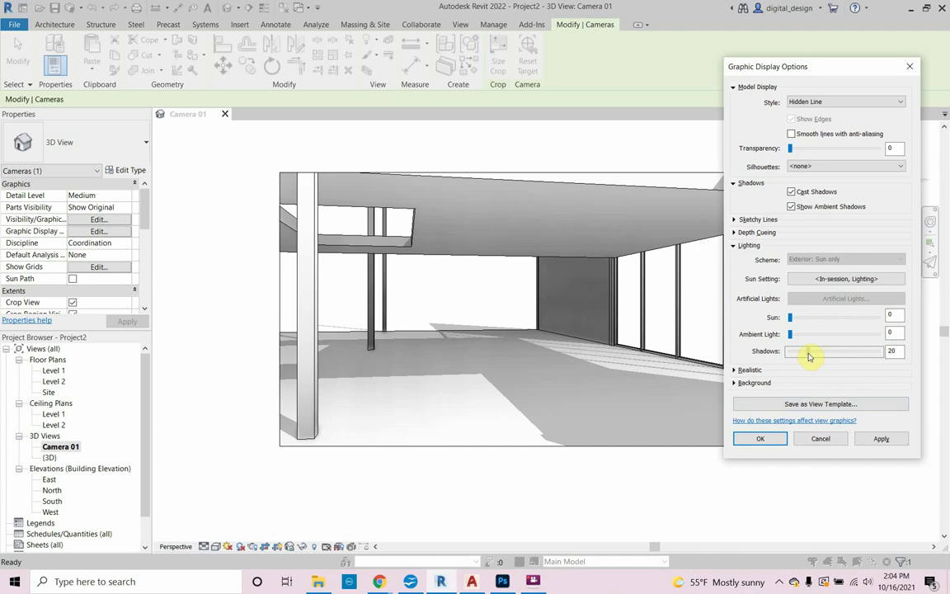
click(879, 439)
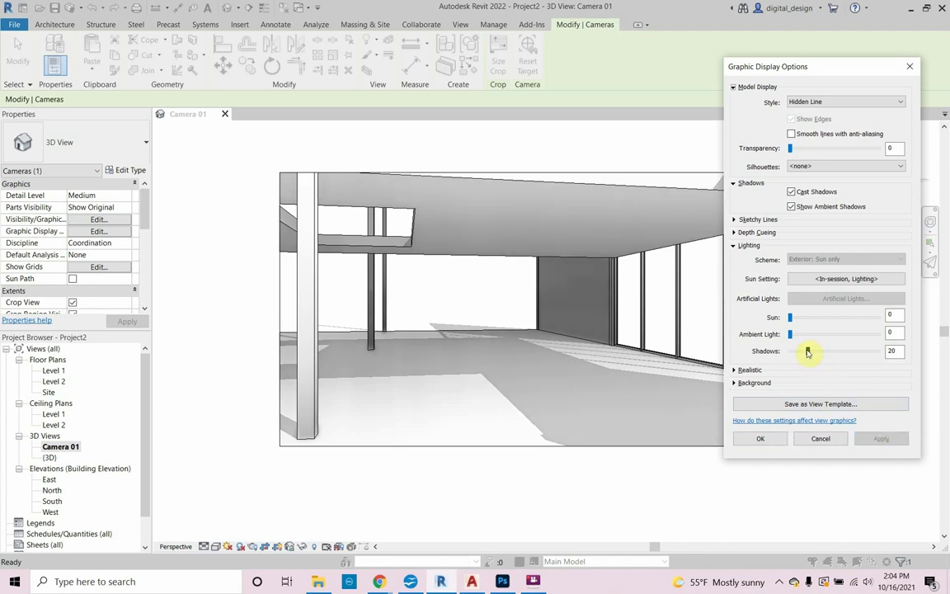
drag(808, 352, 804, 353)
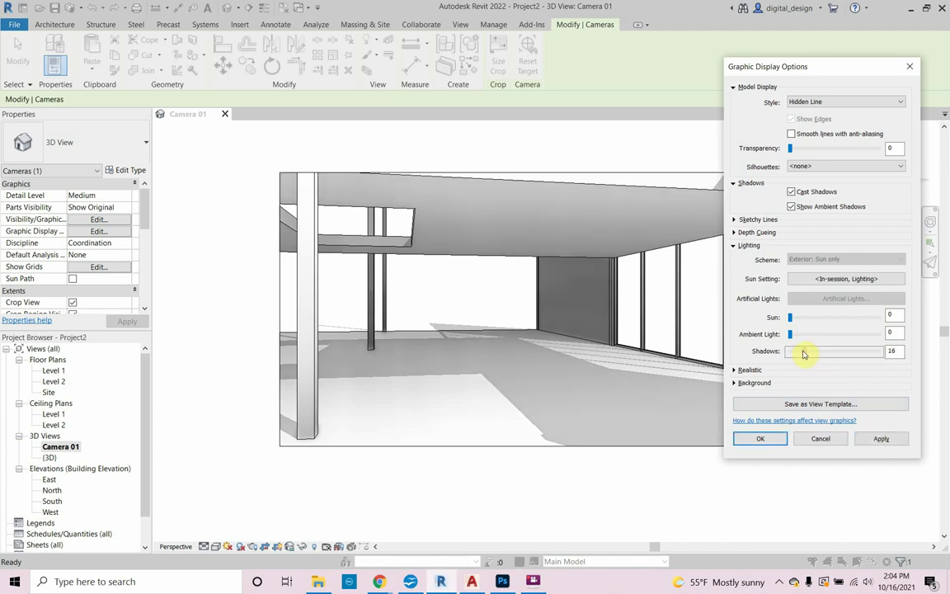
click(879, 439)
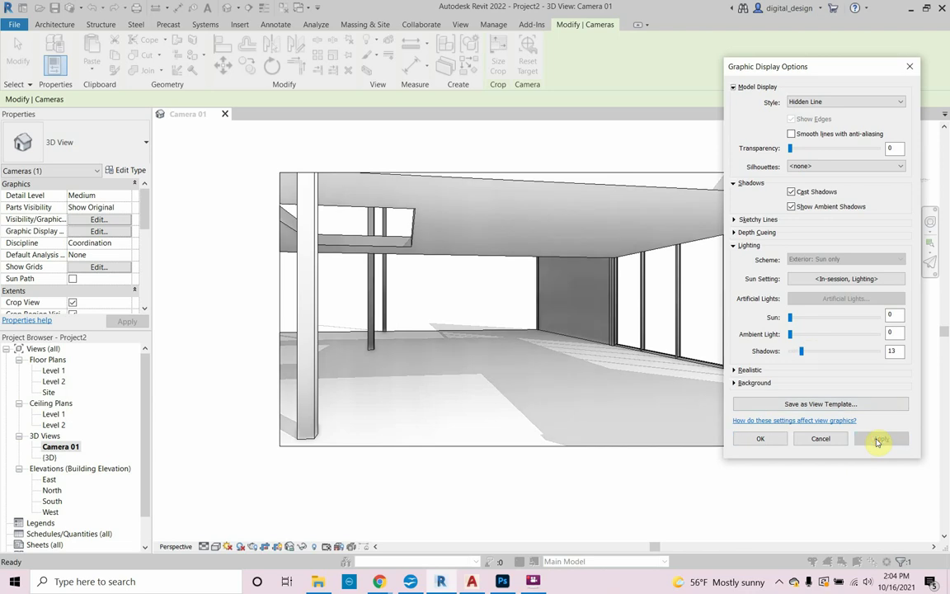
click(763, 438)
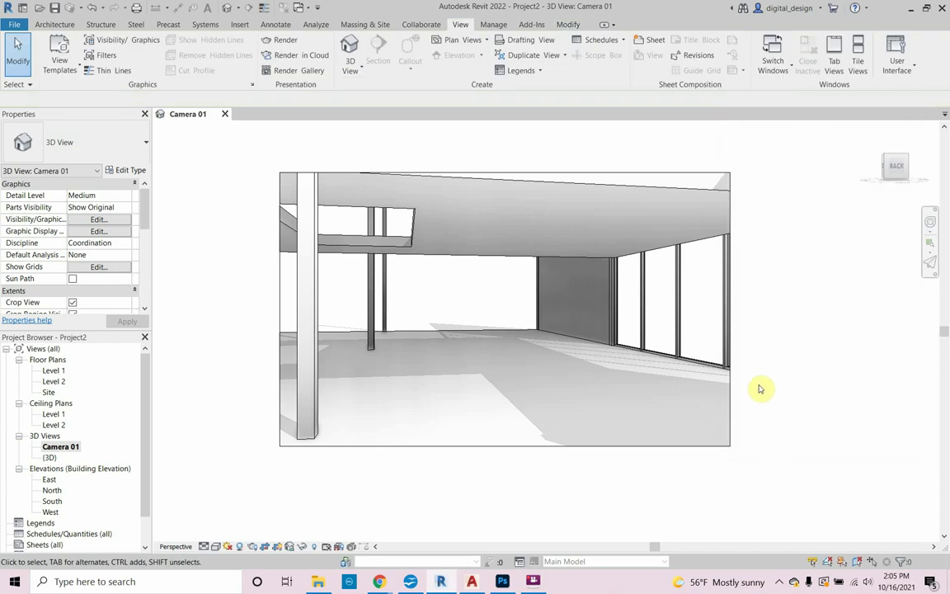
Bring up the Export Image dialog via File > Export > Images and Animations > Image
click(14, 24)
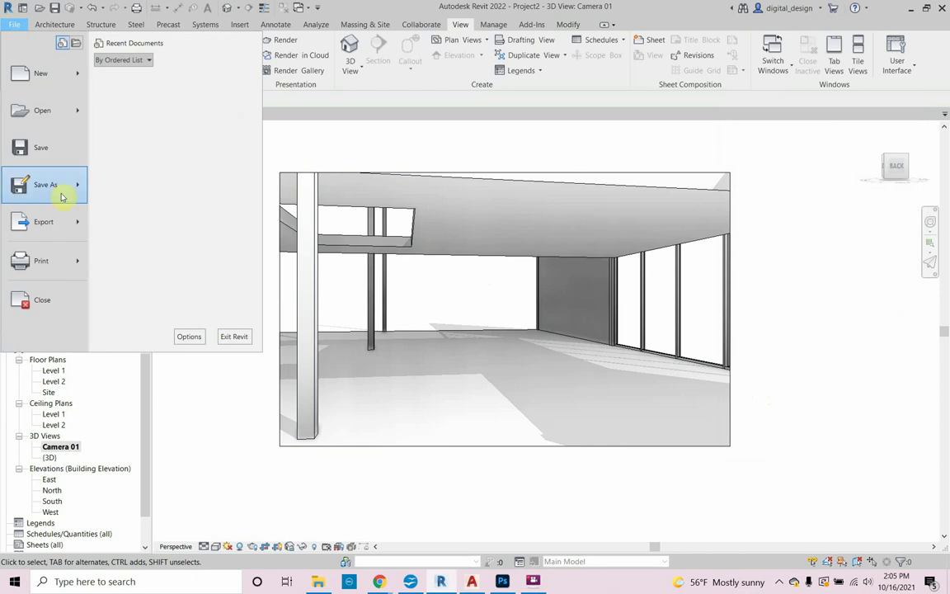
mouse_move(59, 226)
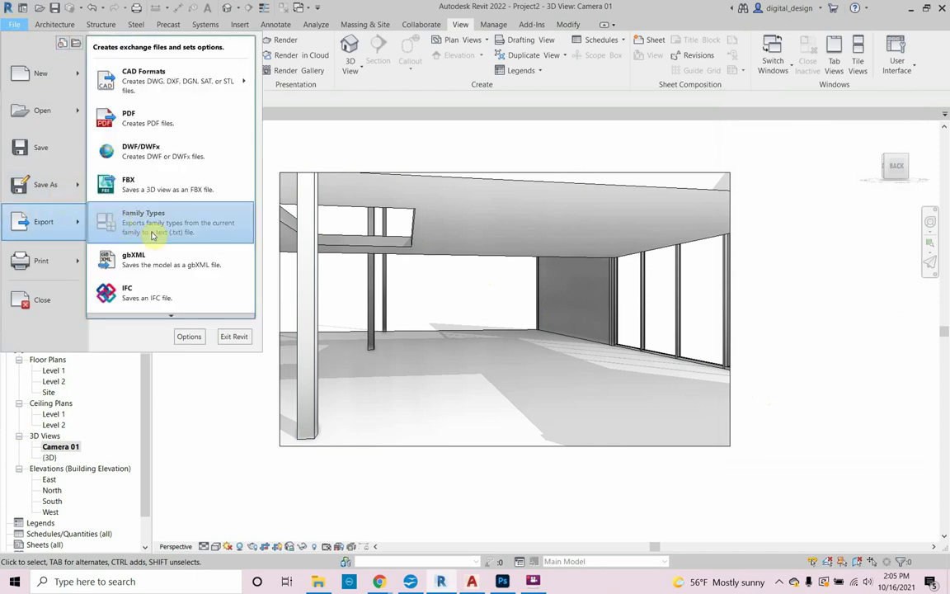
click(180, 316)
scroll(182, 318, down, 3)
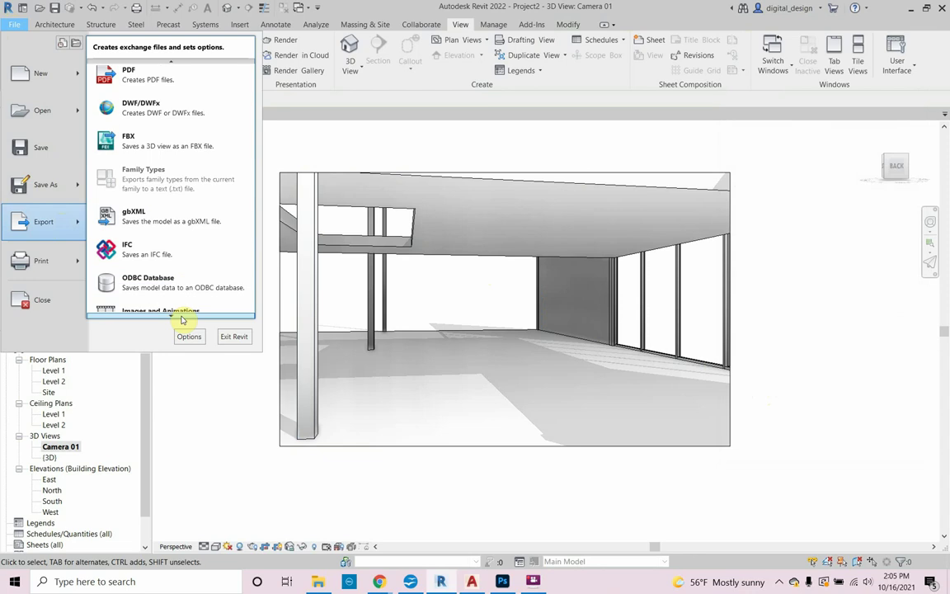
mouse_move(190, 219)
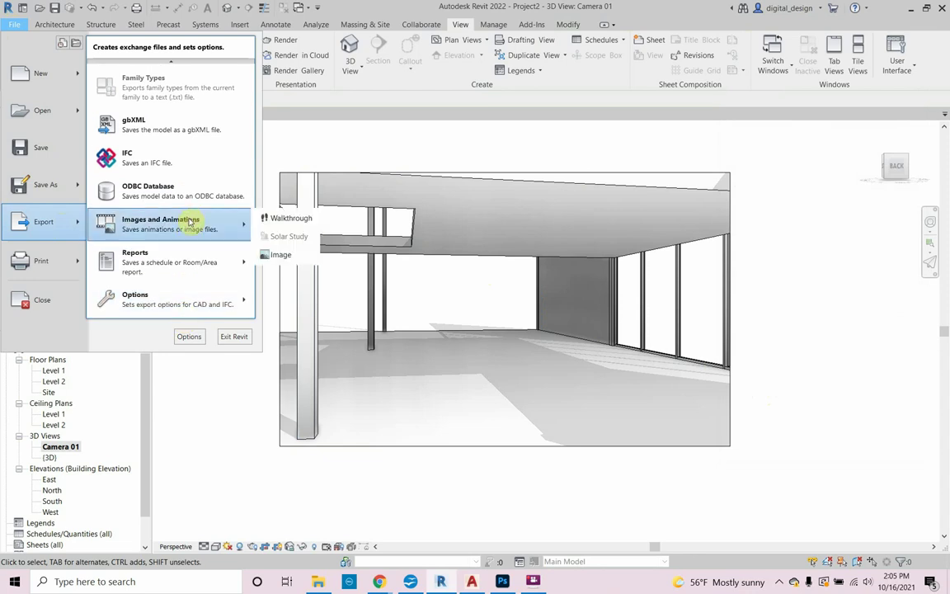
click(290, 254)
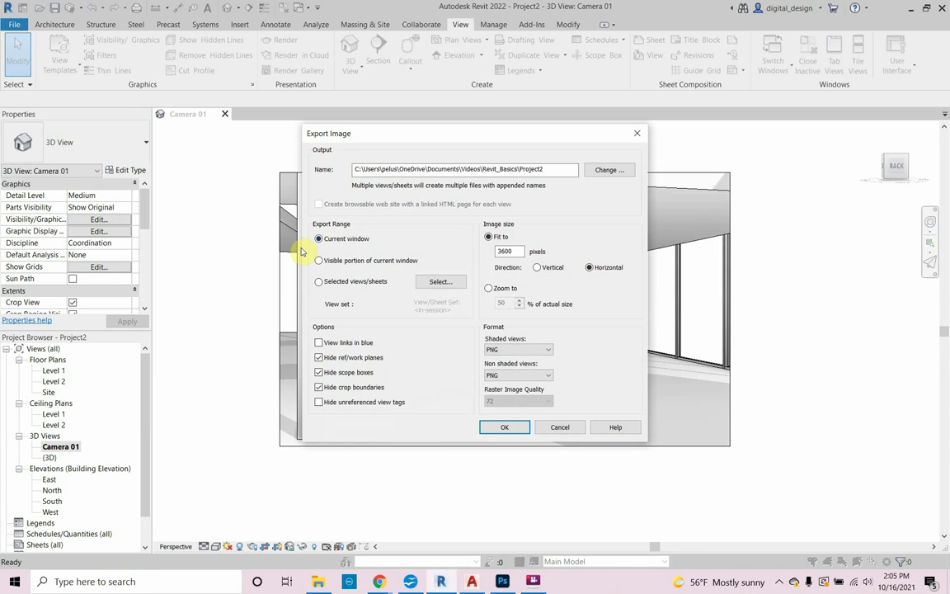
Keep the 3600-pixel width and set shaded and non-shaded views to JPEG (lossless)
double_click(505, 250)
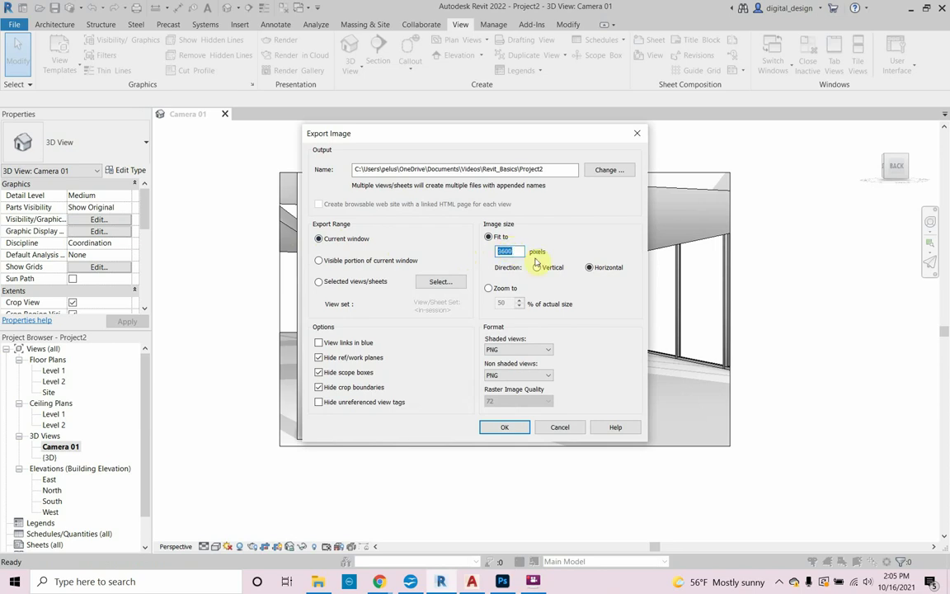
click(546, 351)
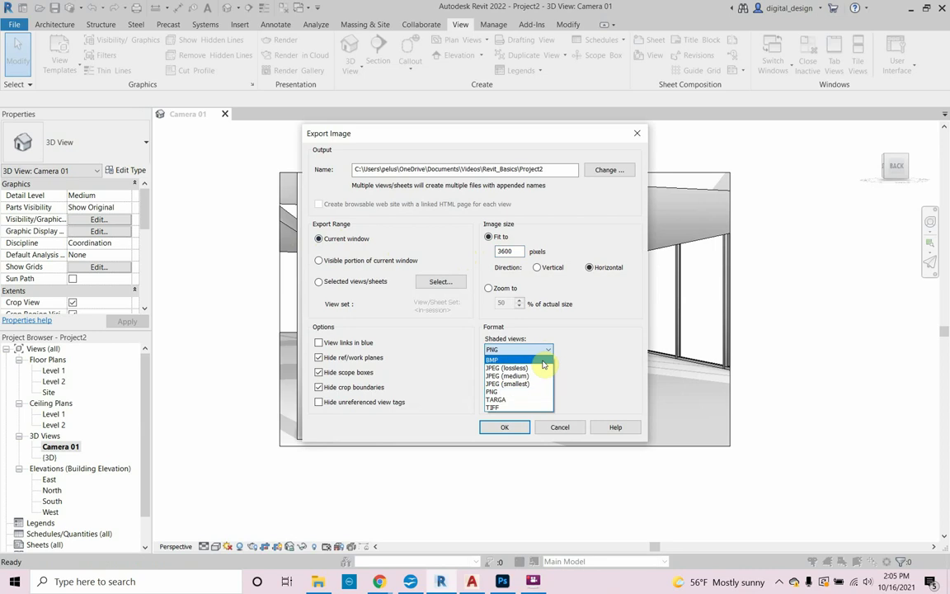
click(520, 368)
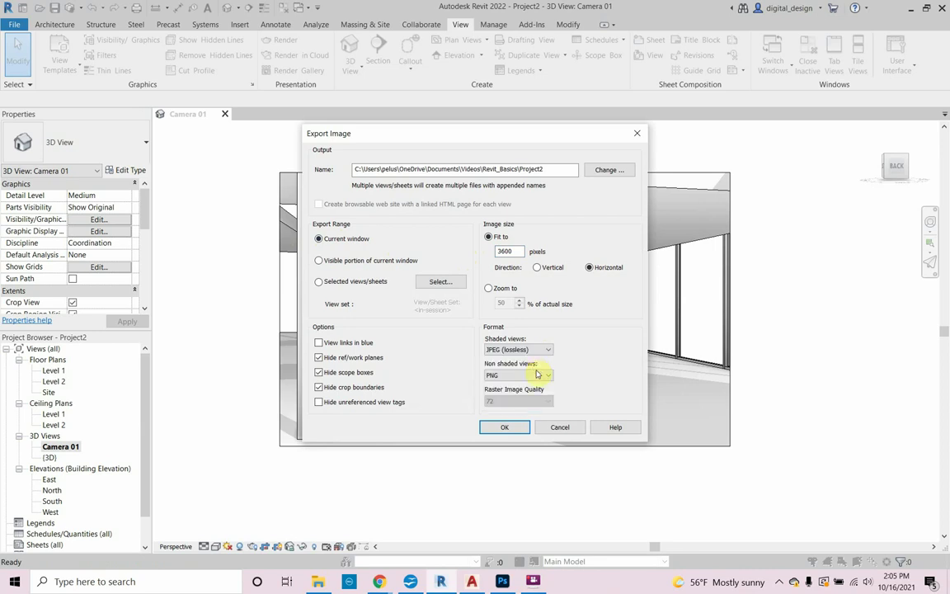
click(540, 376)
click(537, 394)
Rename the output file to Project3_VIDEO and run the image export
click(608, 170)
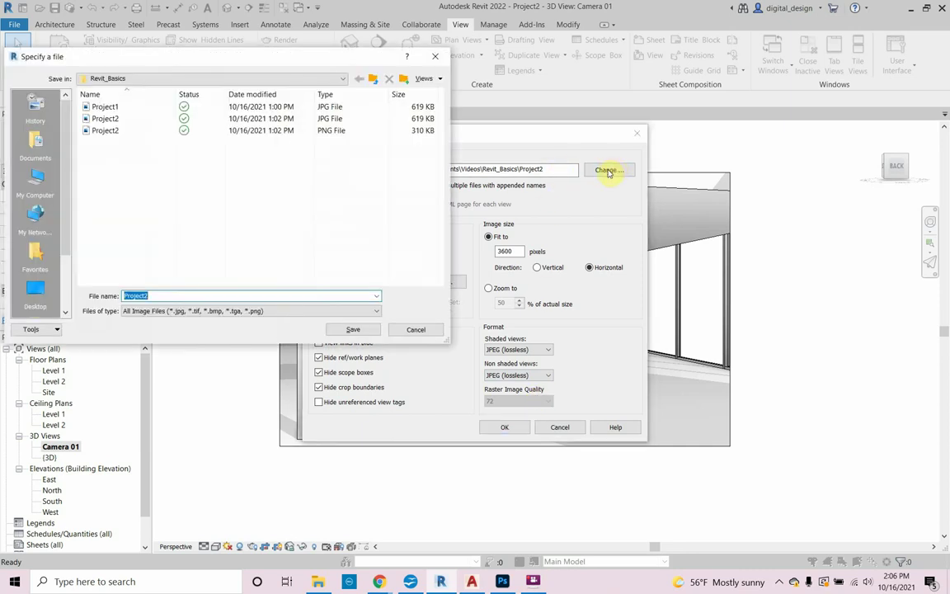
click(175, 297)
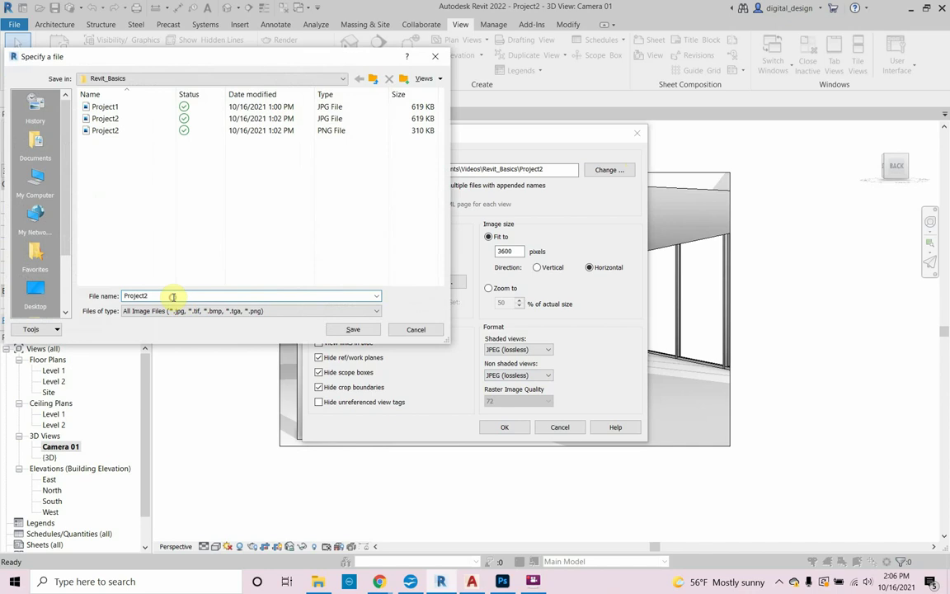
key(BackSpace)
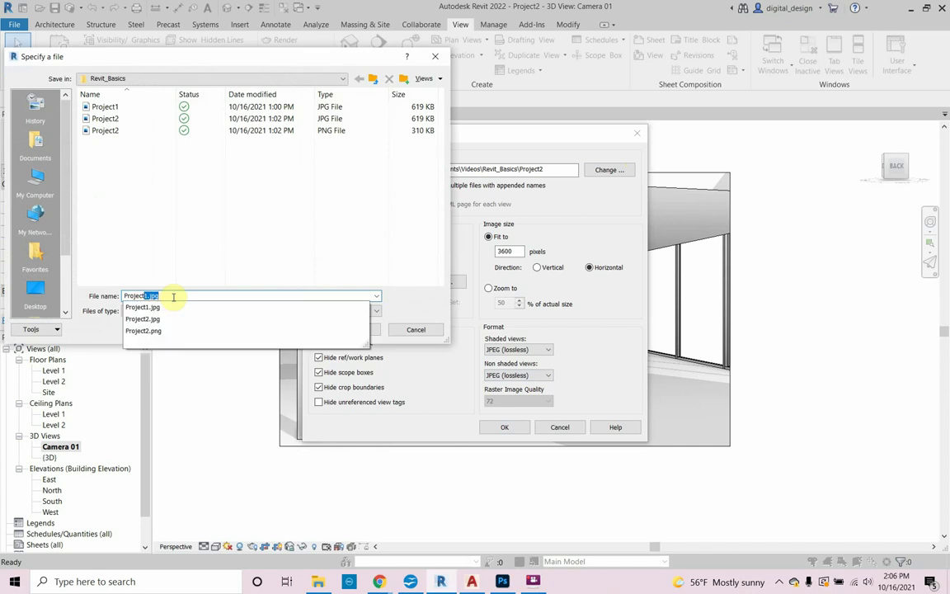
text(3_vIDEO)
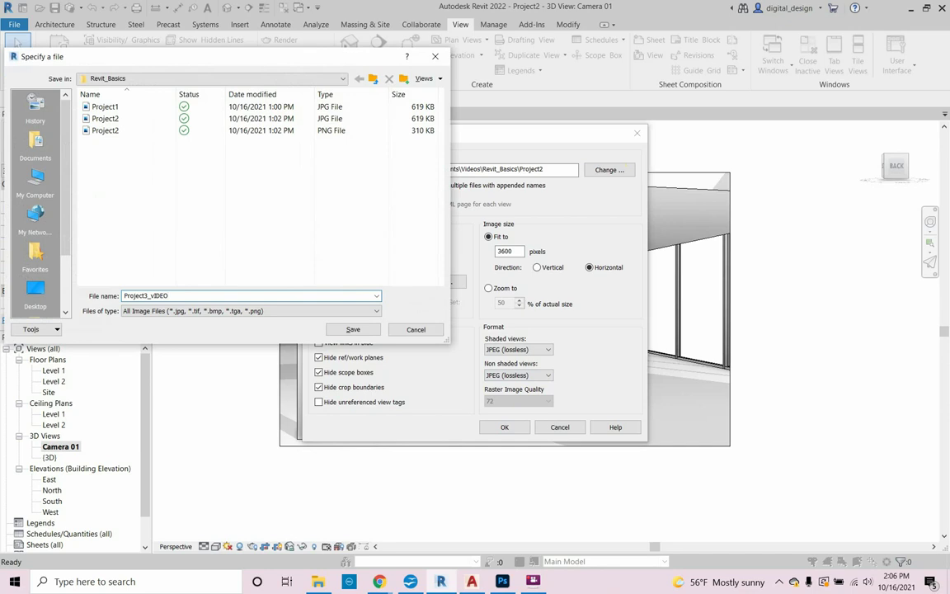
click(152, 296)
key(BackSpace)
text(V)
click(348, 328)
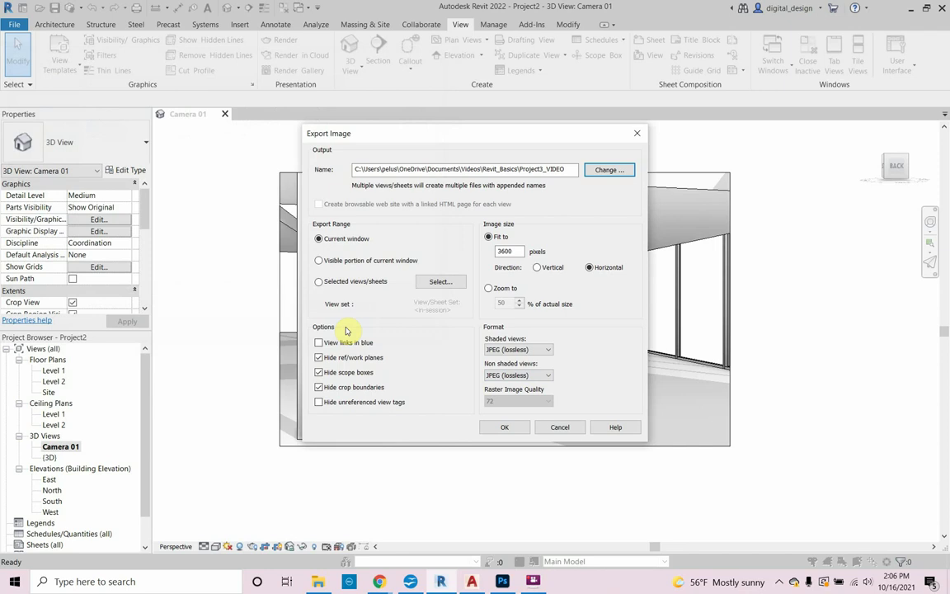
click(499, 427)
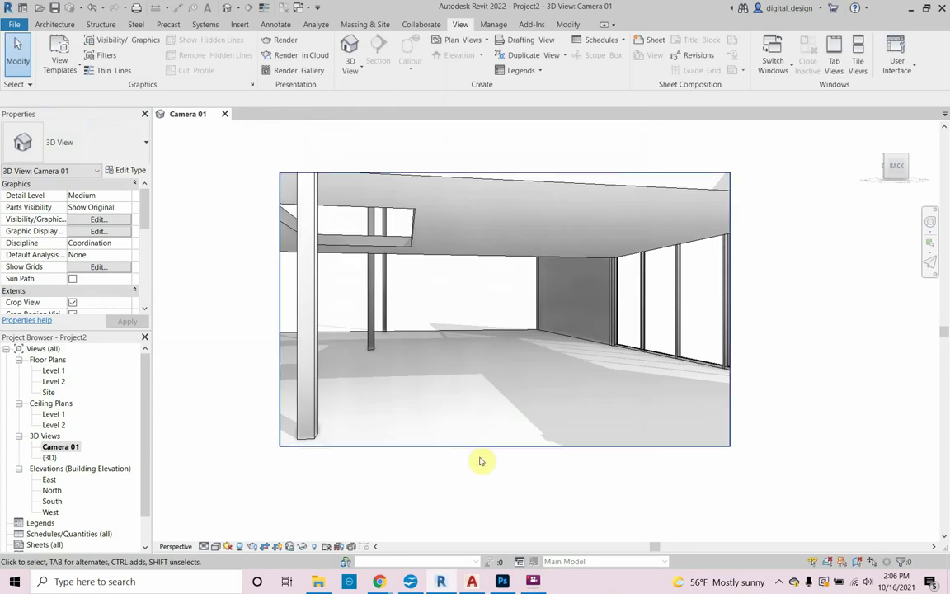
In Photoshop, open Project3_VIDEO from the Revit_Basics folder
key(alt+Tab)
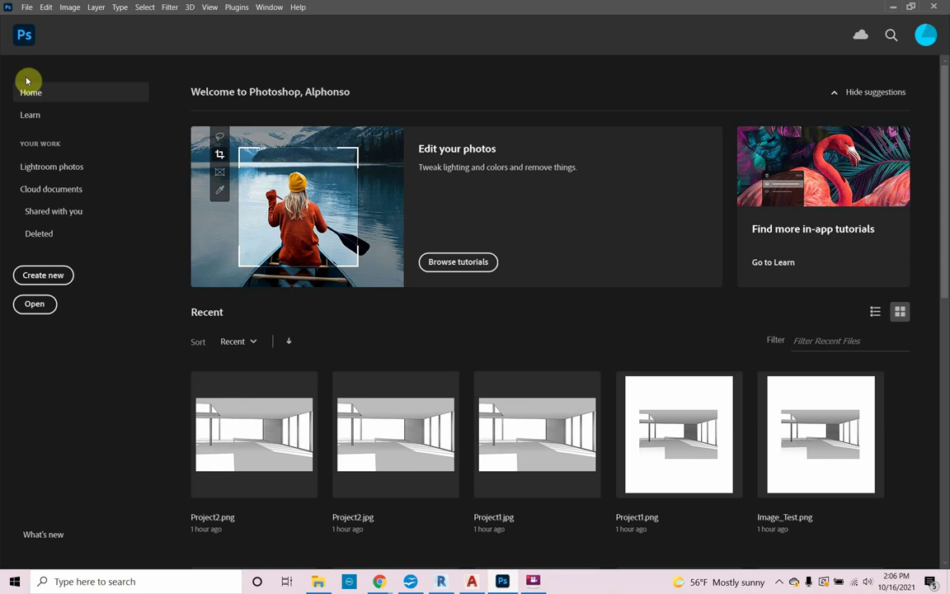
click(25, 7)
click(37, 29)
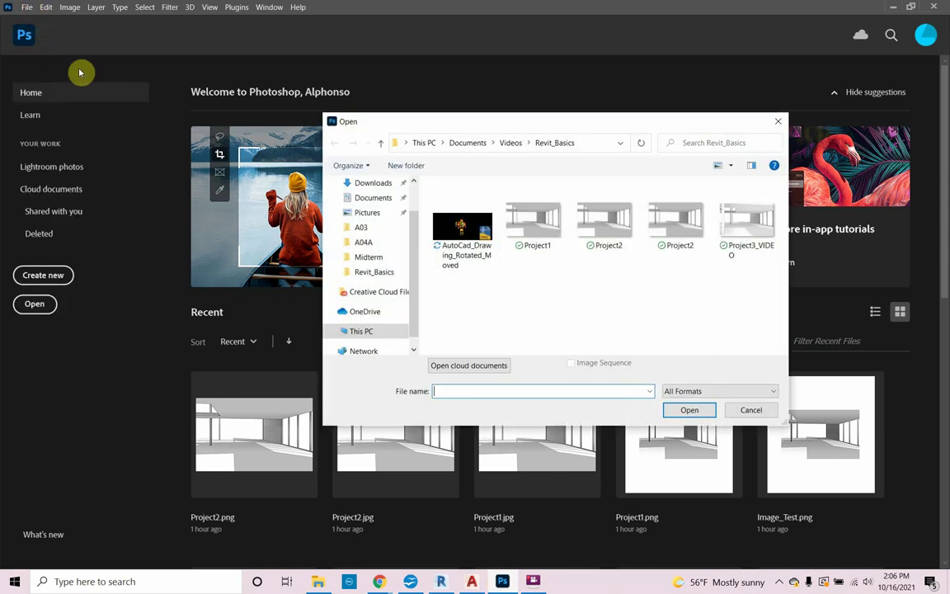
double_click(727, 218)
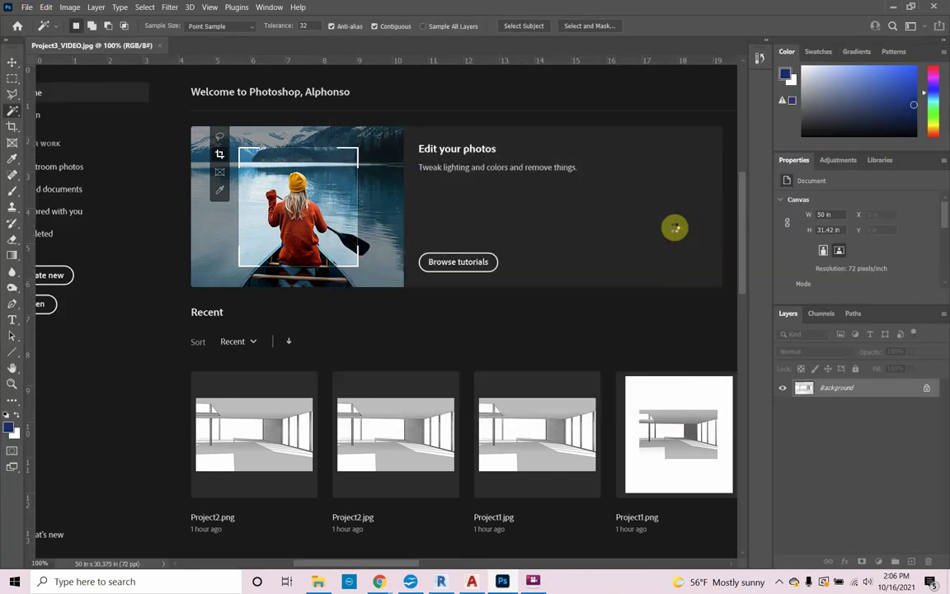